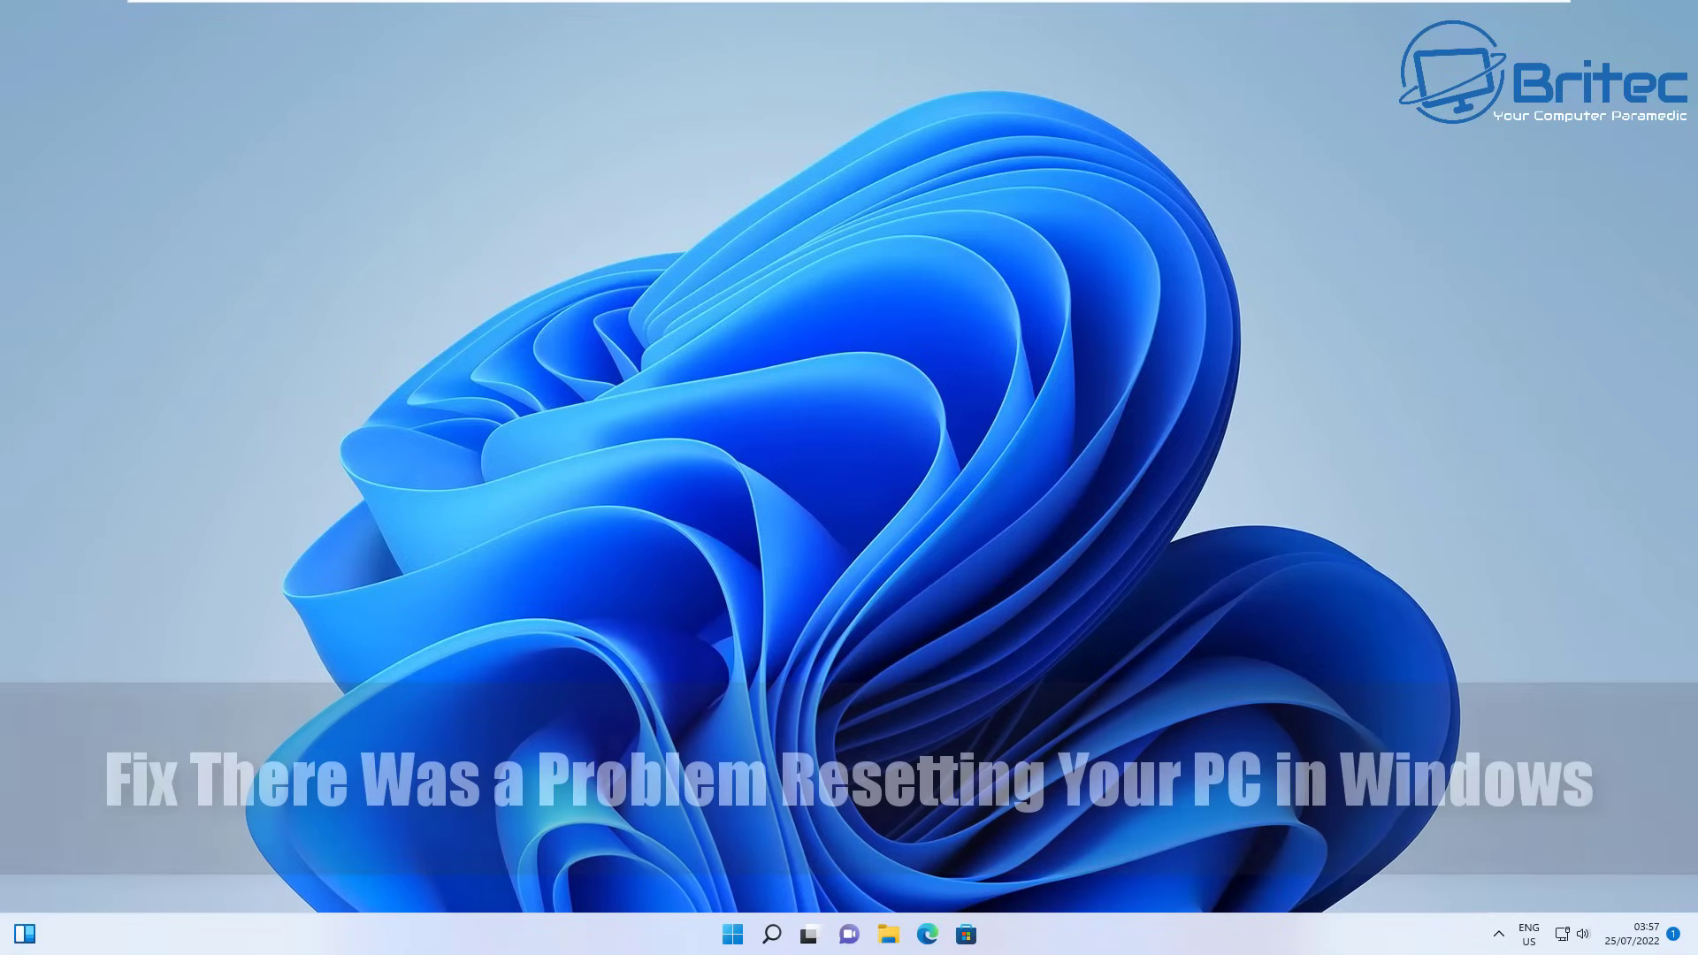
# - Go to the System > Recovery page in Windows Settings
pyautogui.click(733, 935)
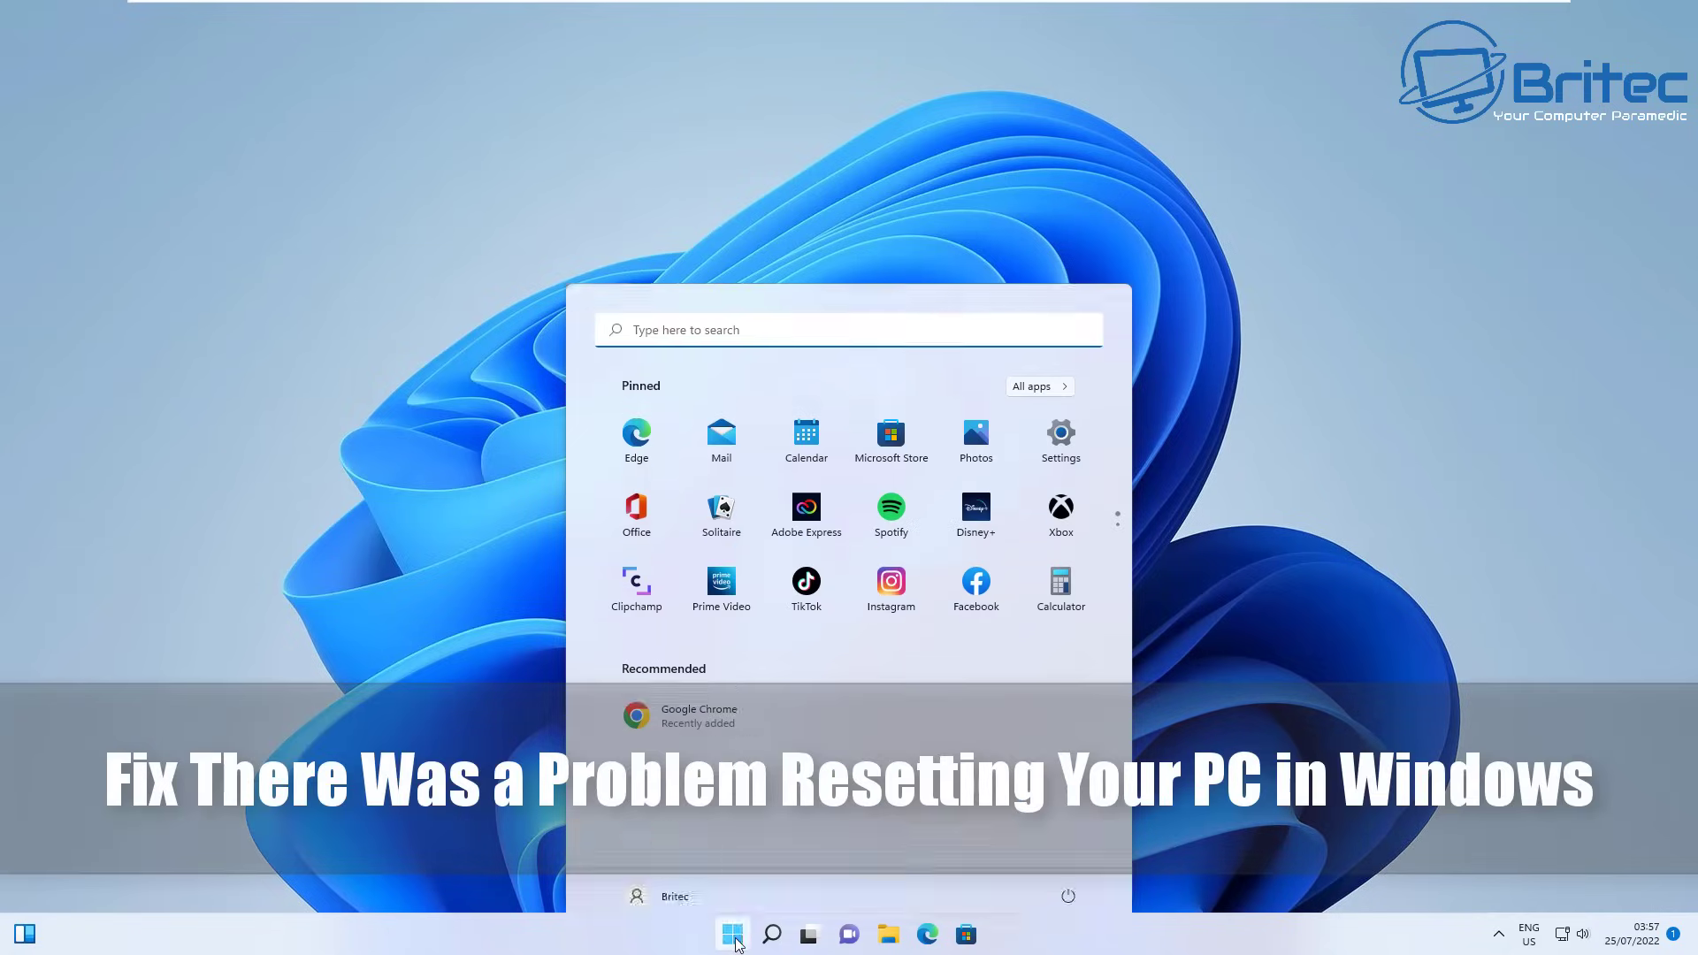
pyautogui.click(1060, 416)
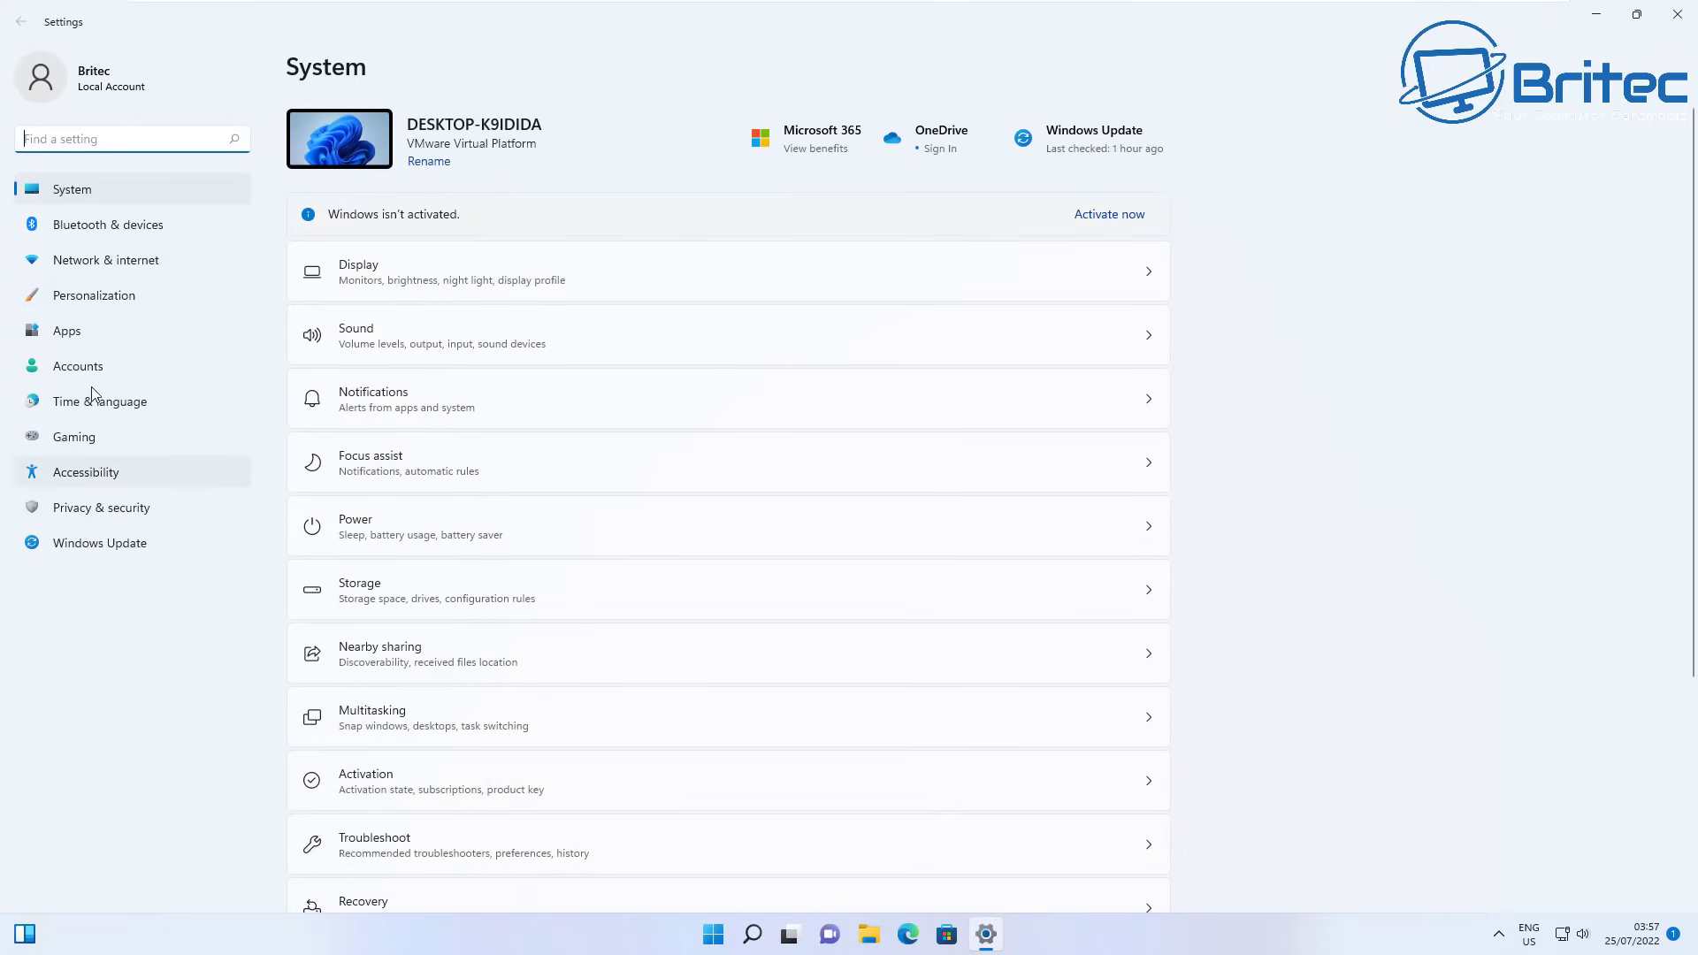
pyautogui.scroll(-2, 415, 756)
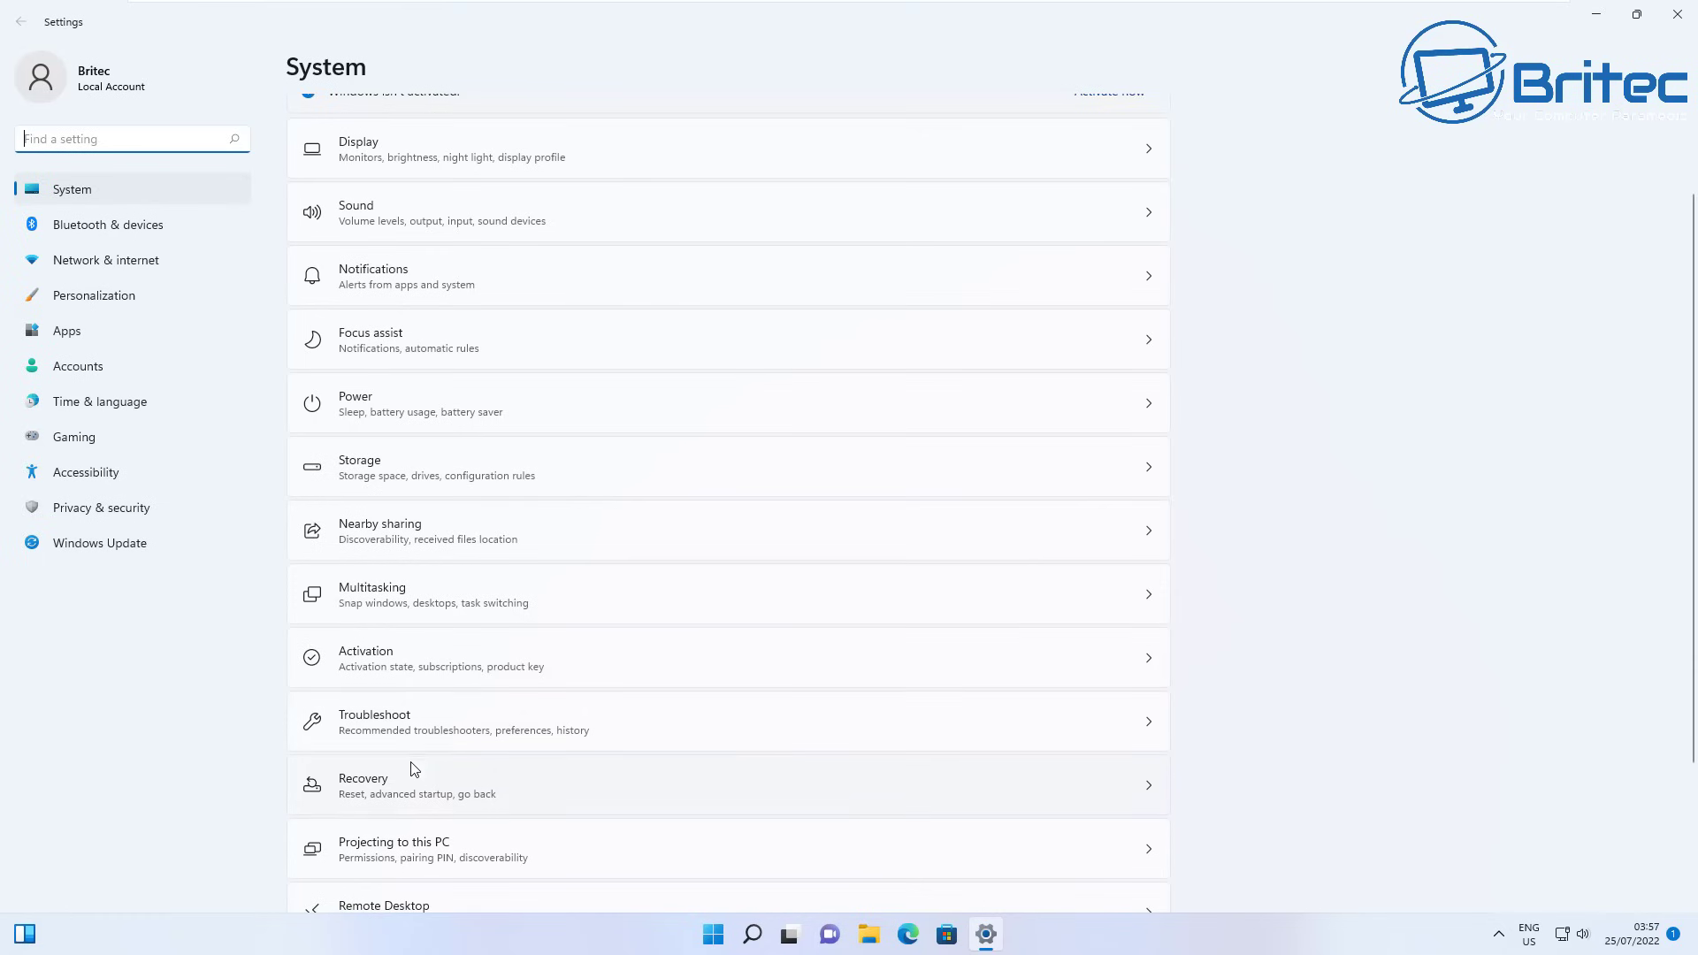
pyautogui.click(405, 784)
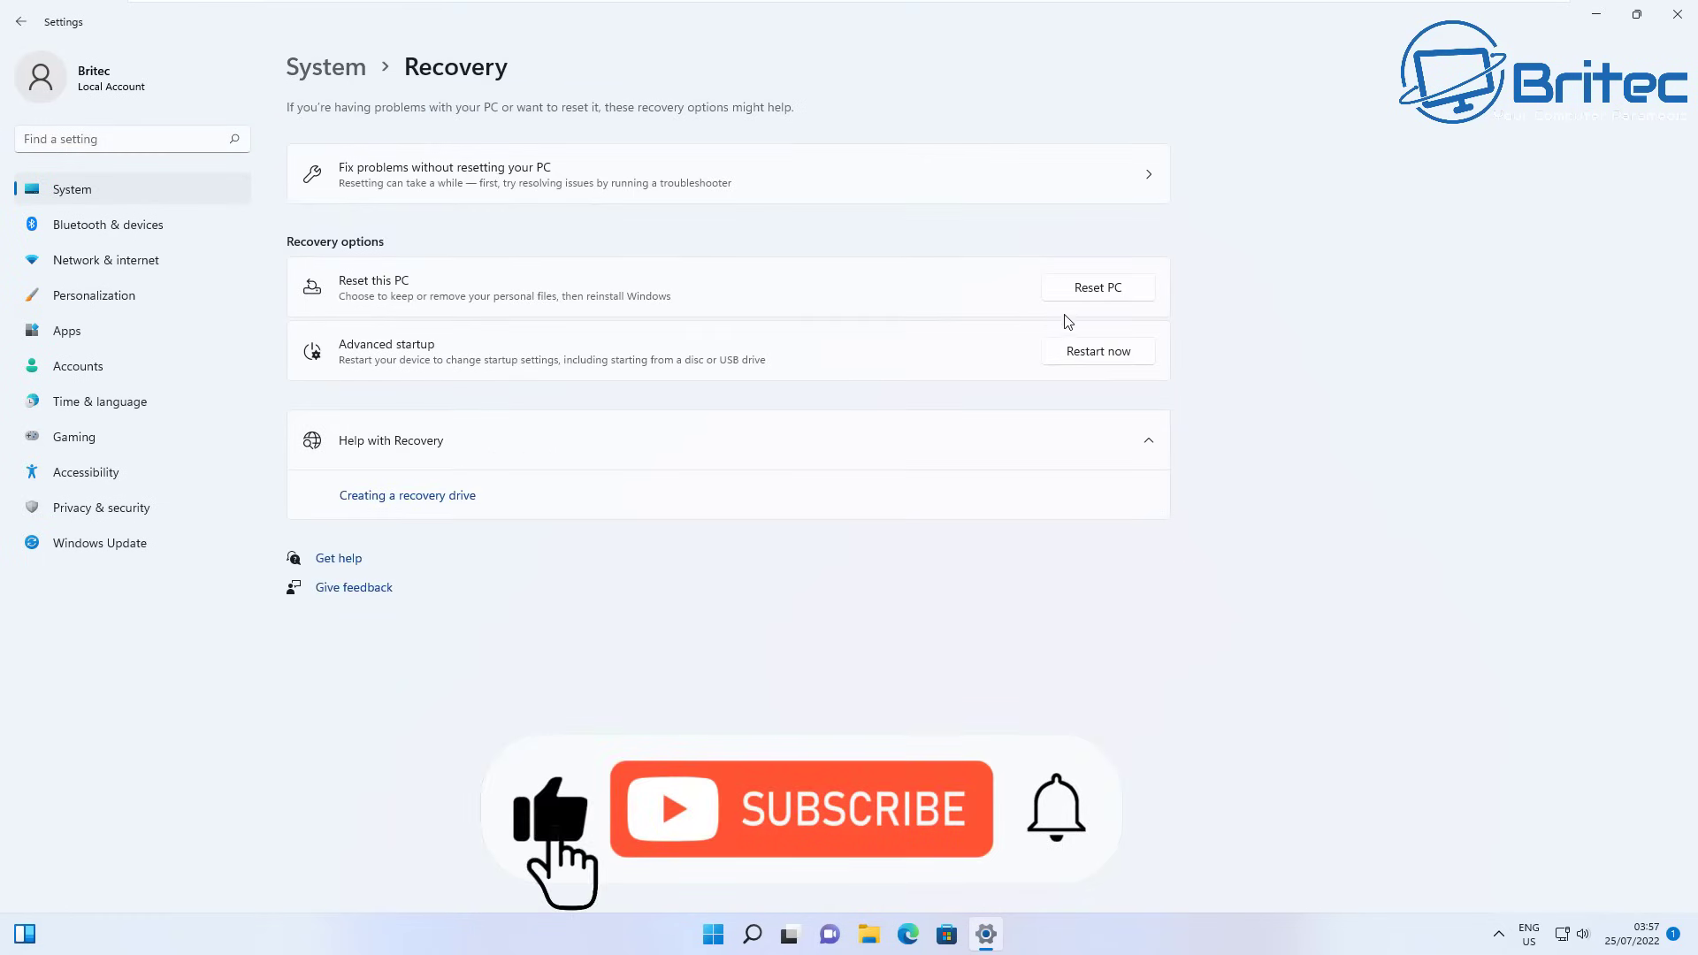
# - Start Reset this PC with Keep my files and Cloud download, then continue
pyautogui.click(1089, 288)
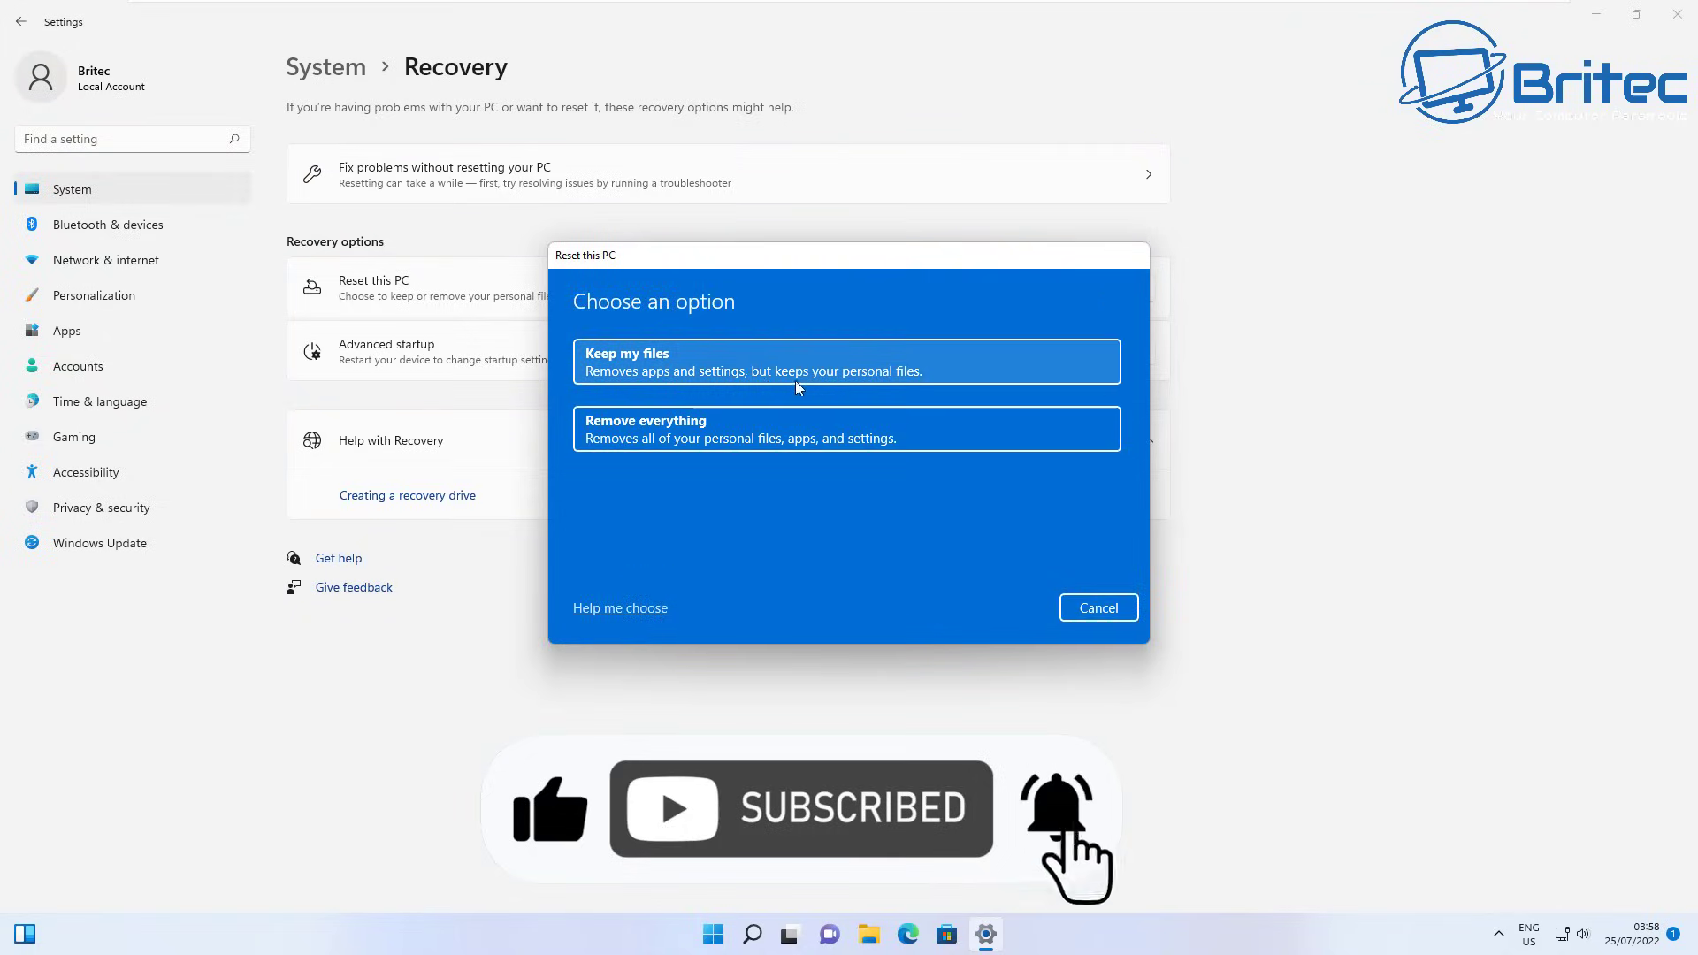
pyautogui.click(768, 371)
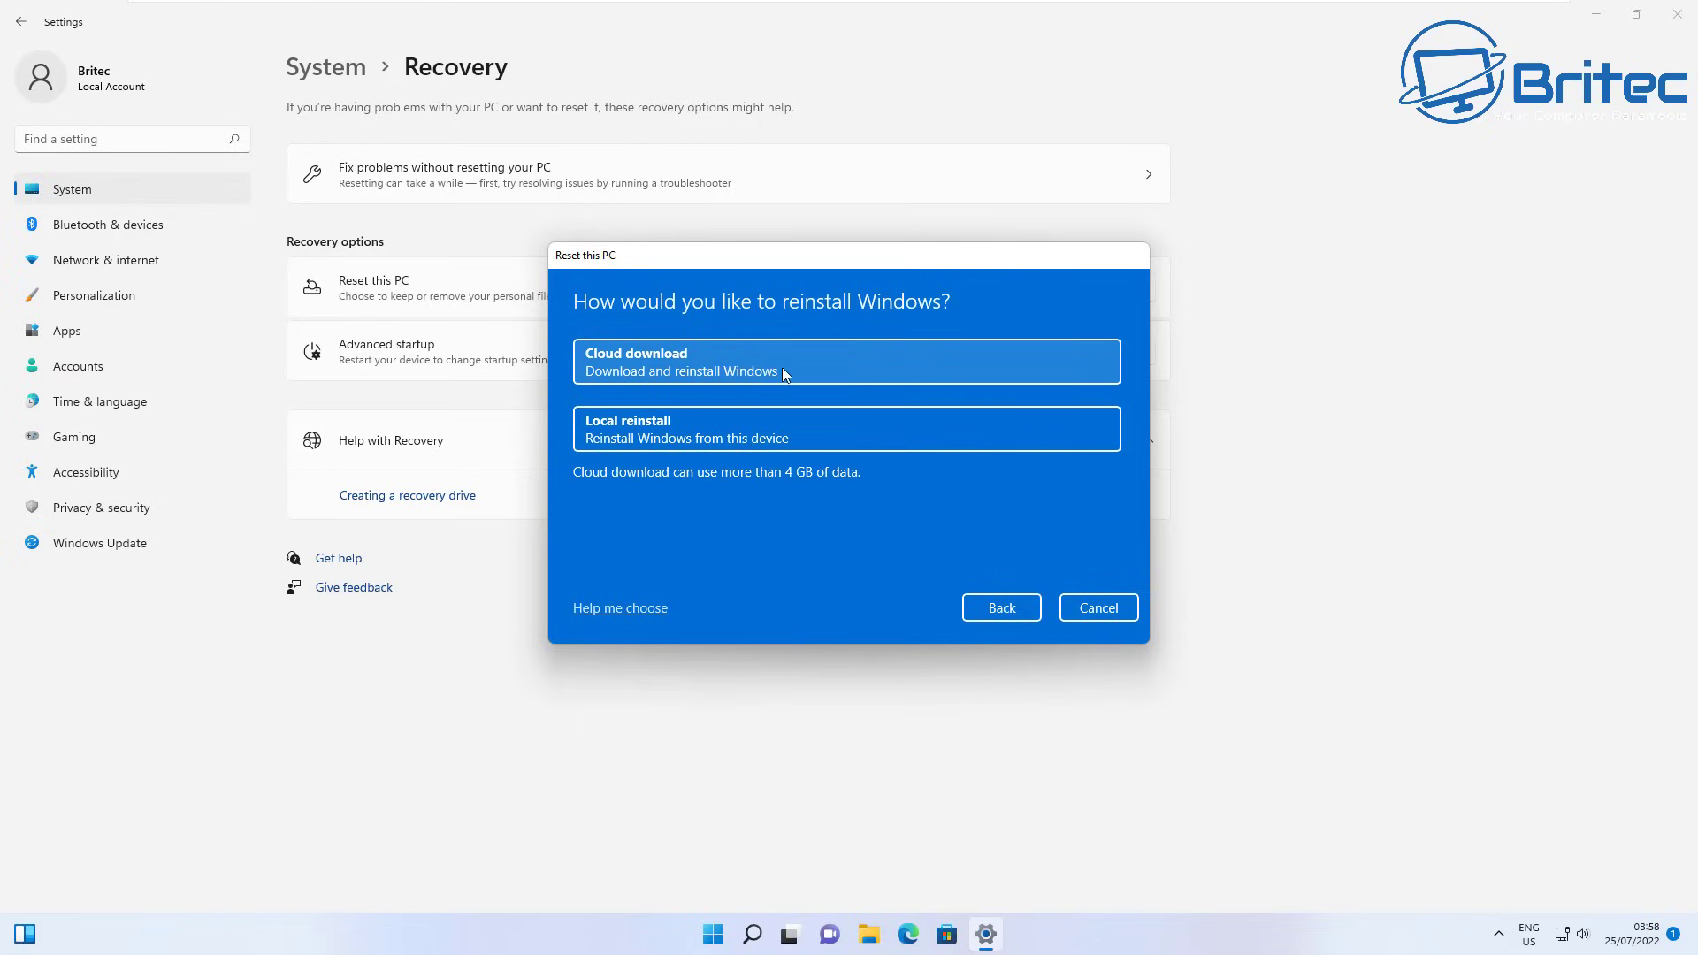
pyautogui.click(841, 370)
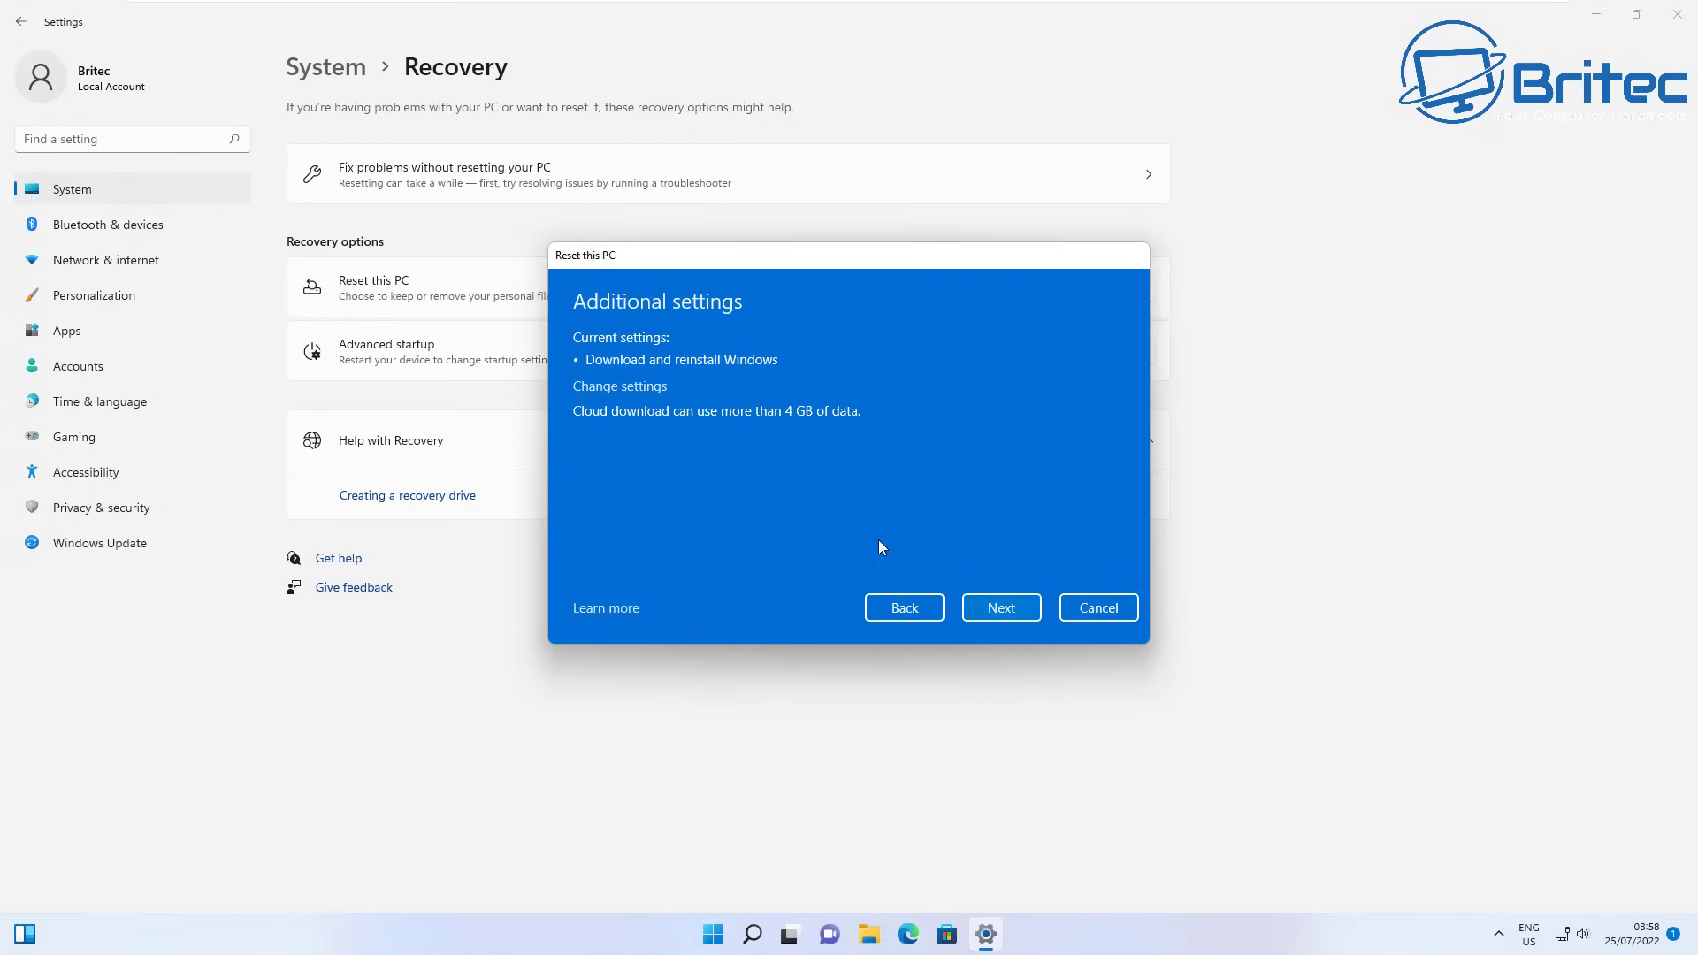
pyautogui.click(1006, 613)
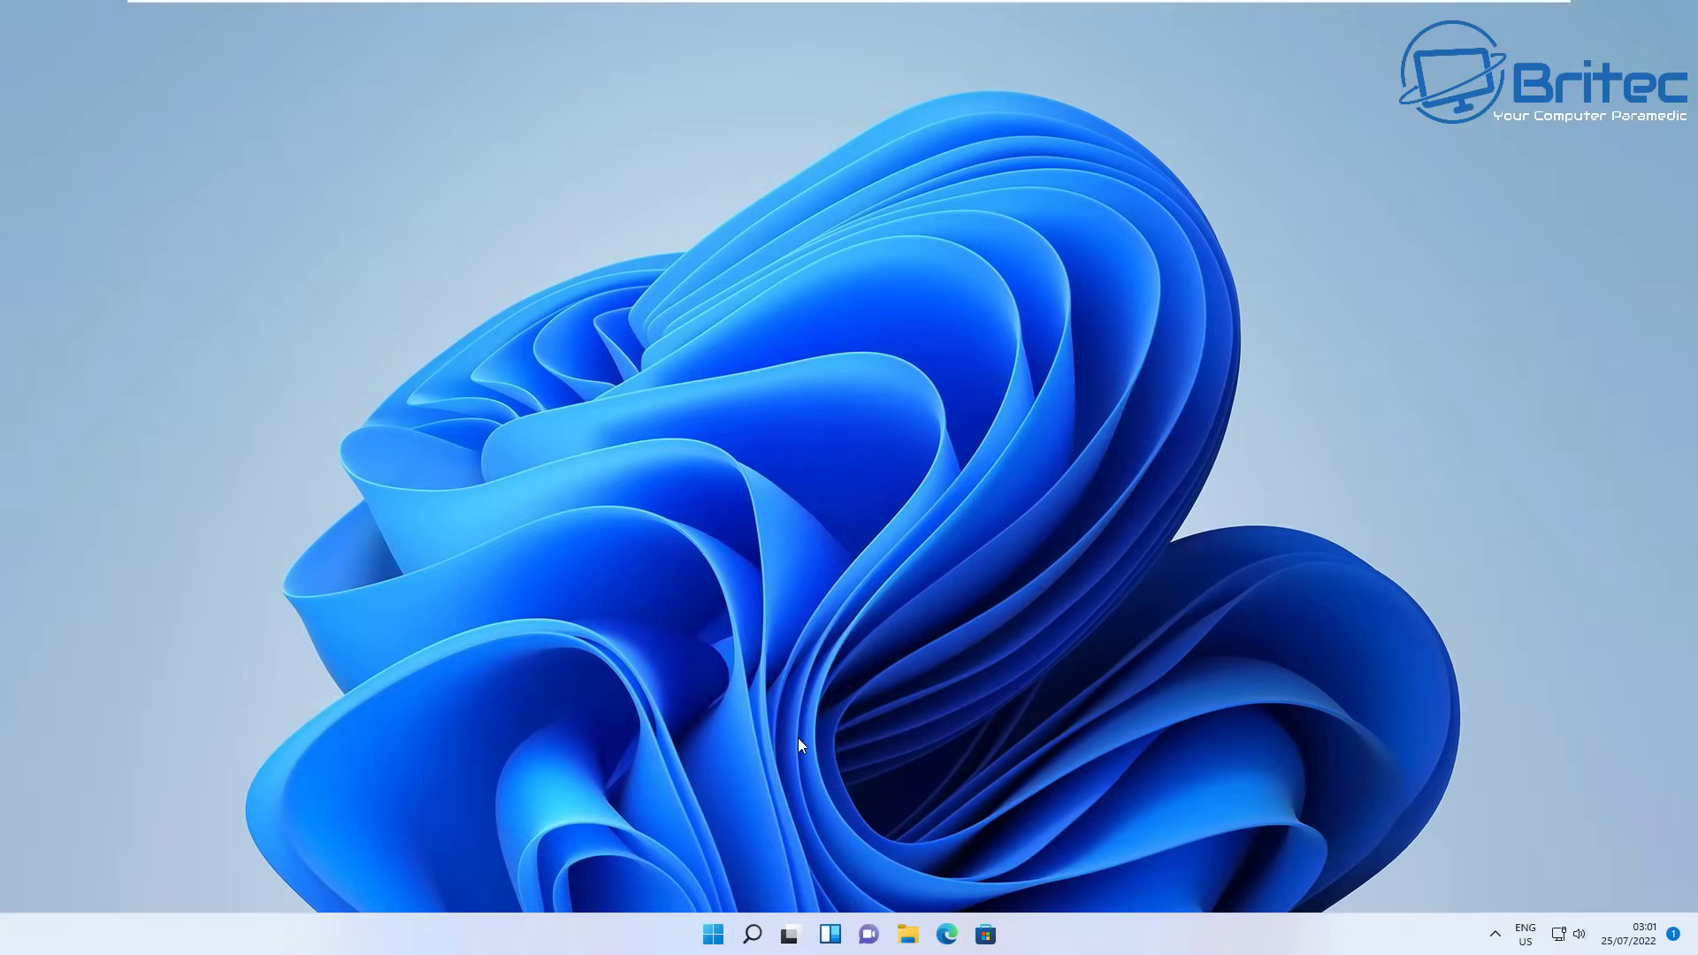
# - Run sfc /scannow in a Command Prompt launched as administrator
pyautogui.click(752, 934)
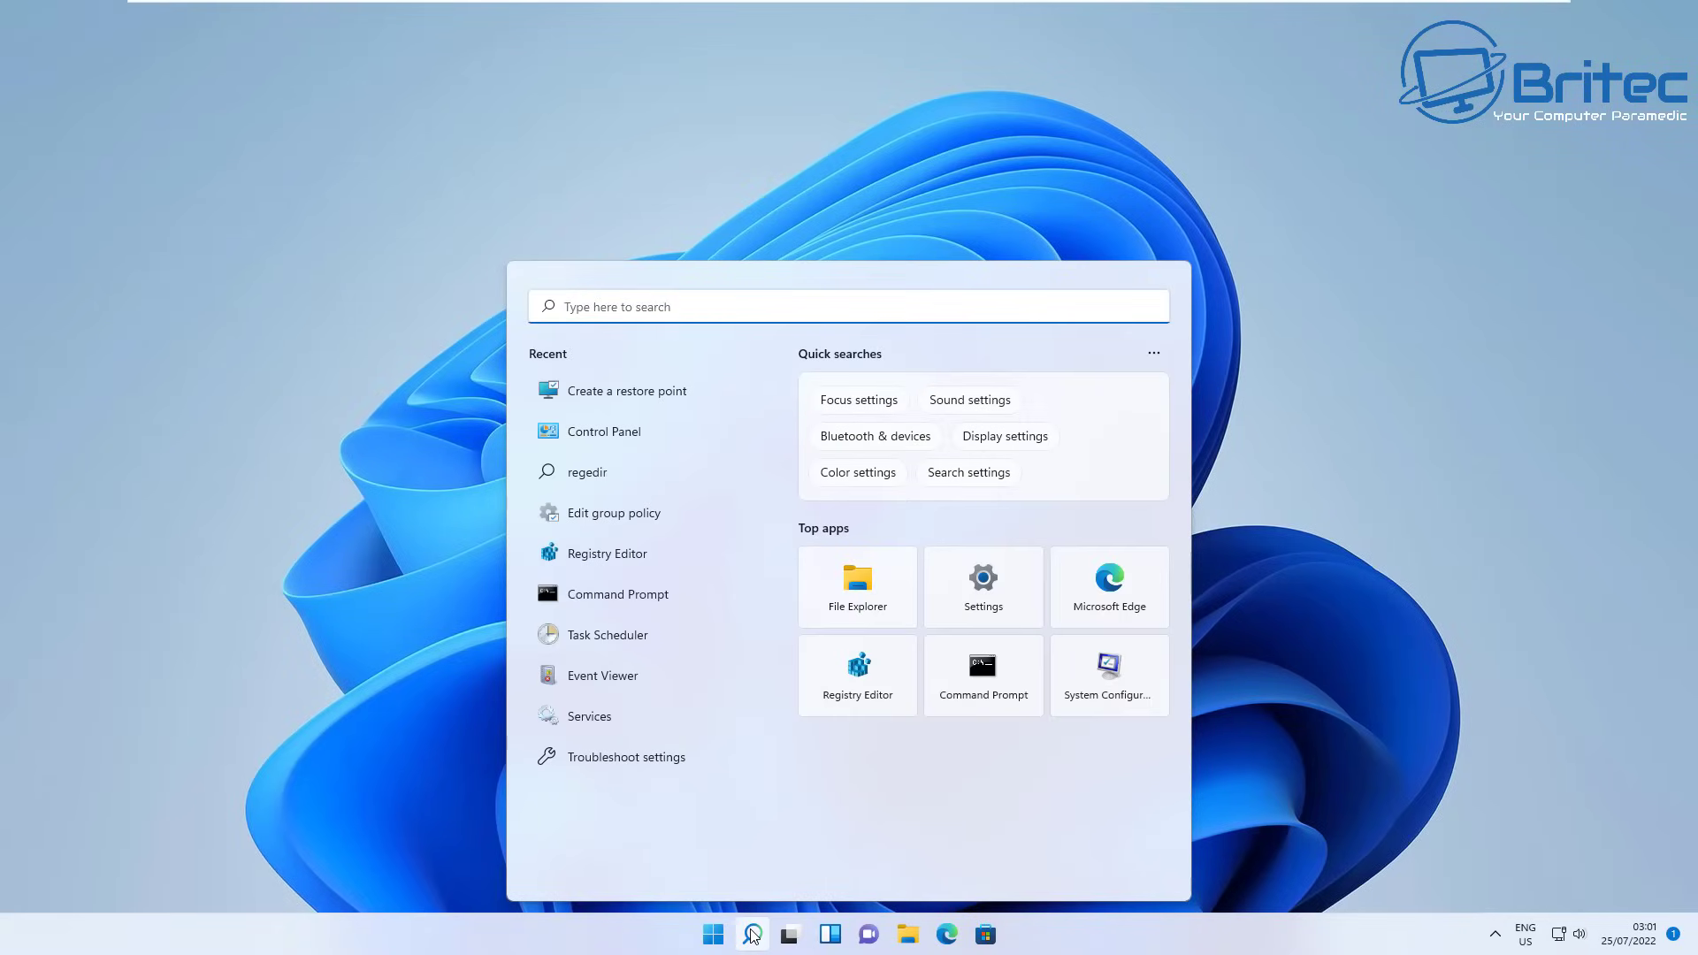
pyautogui.write('cmd')
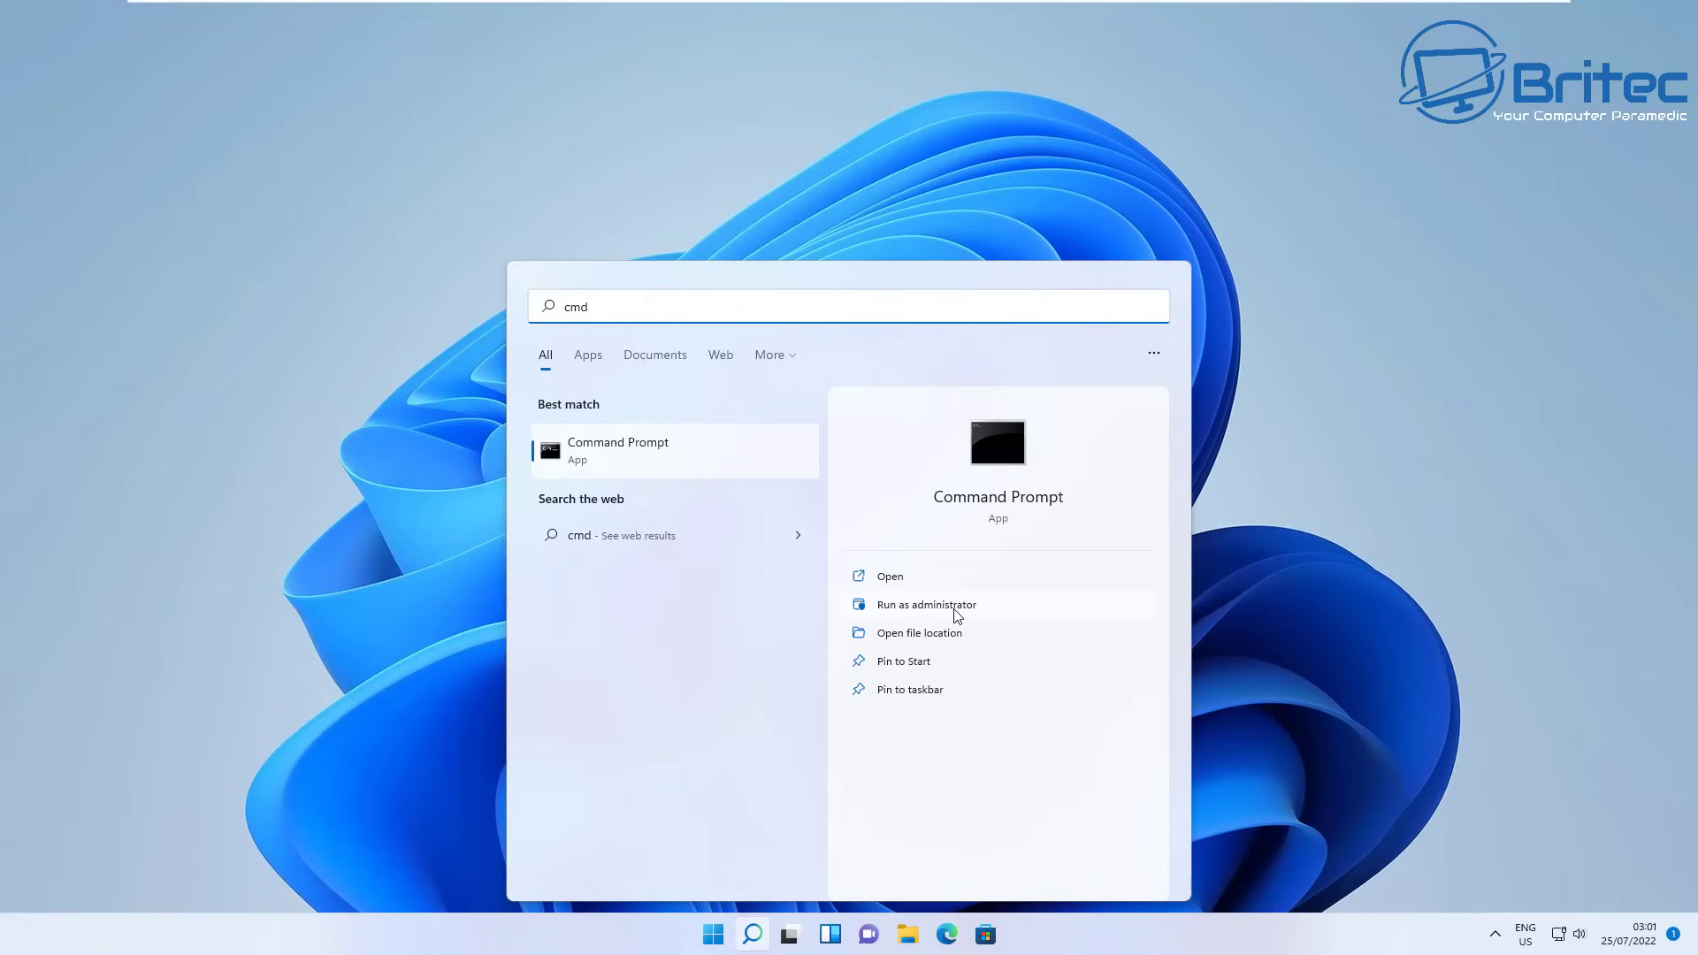
pyautogui.click(955, 611)
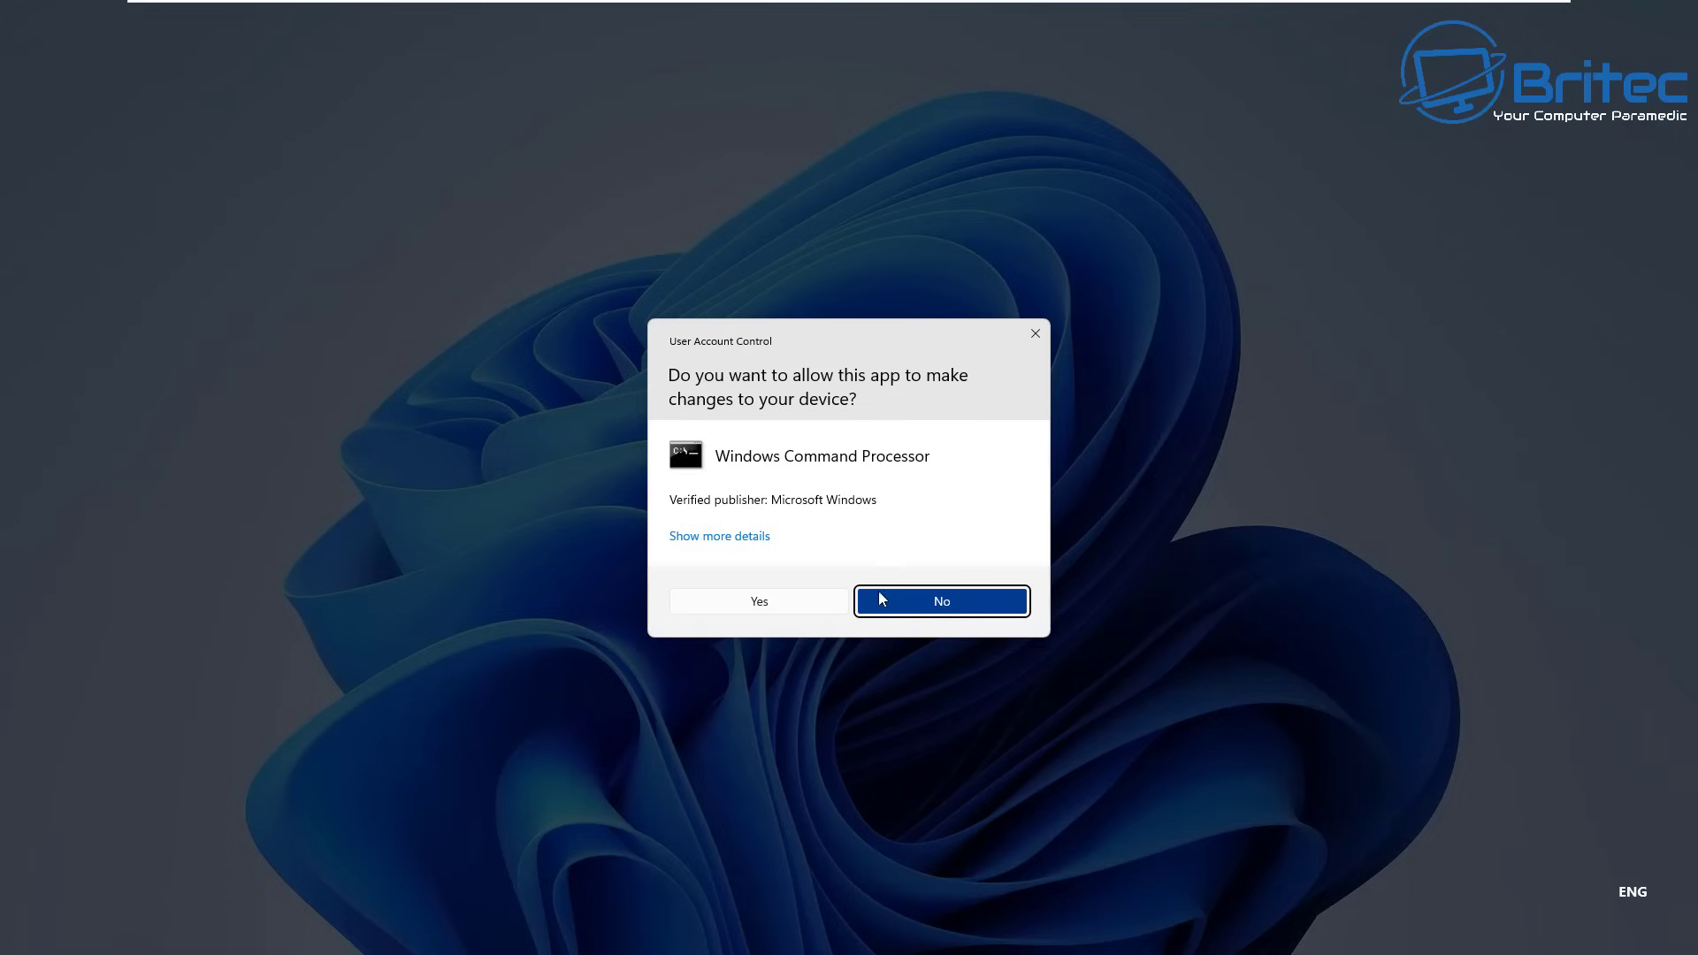
pyautogui.click(767, 603)
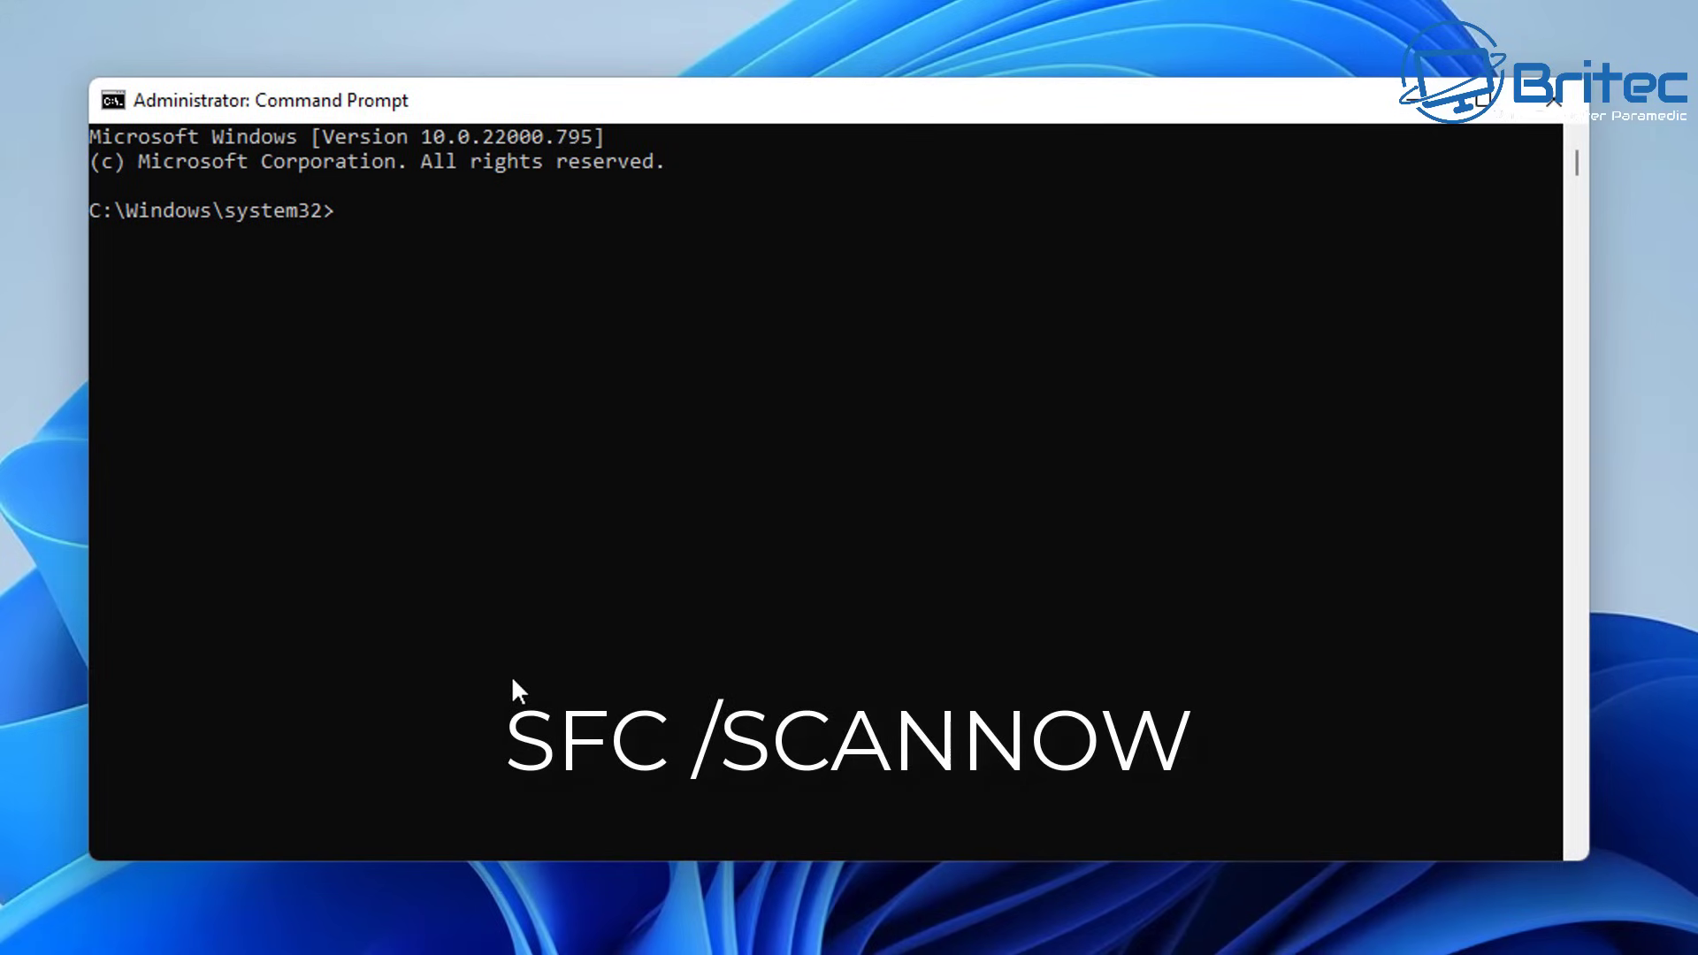
pyautogui.write('sfc /scannow')
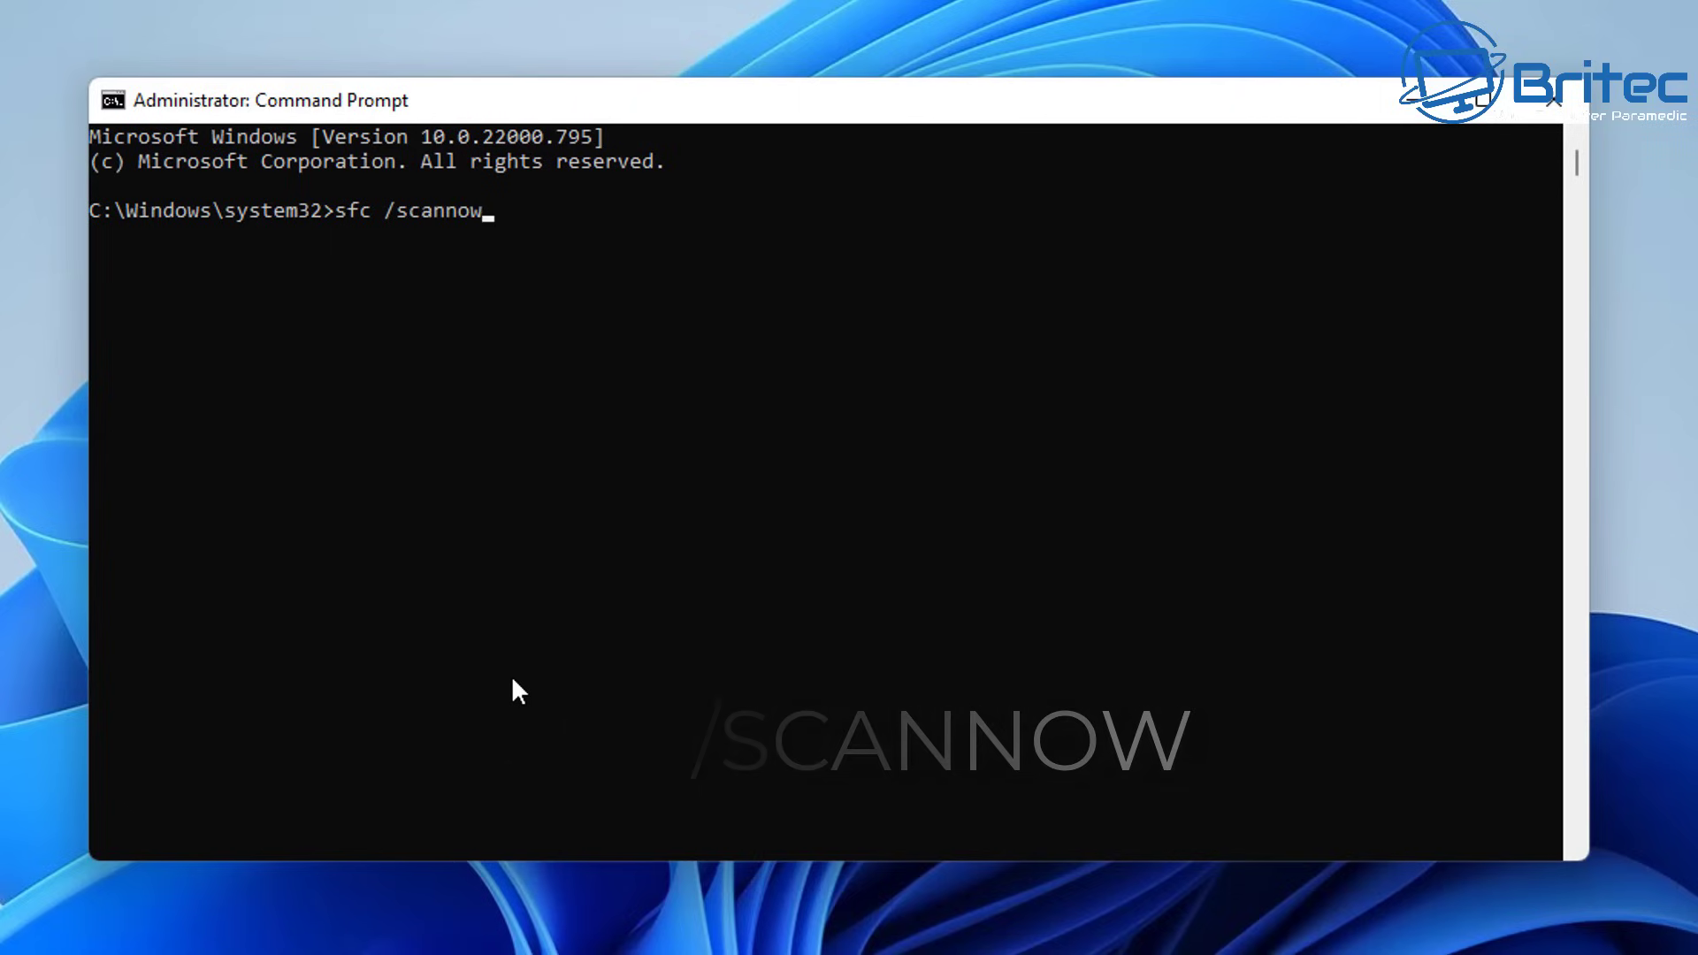
pyautogui.press('Return')
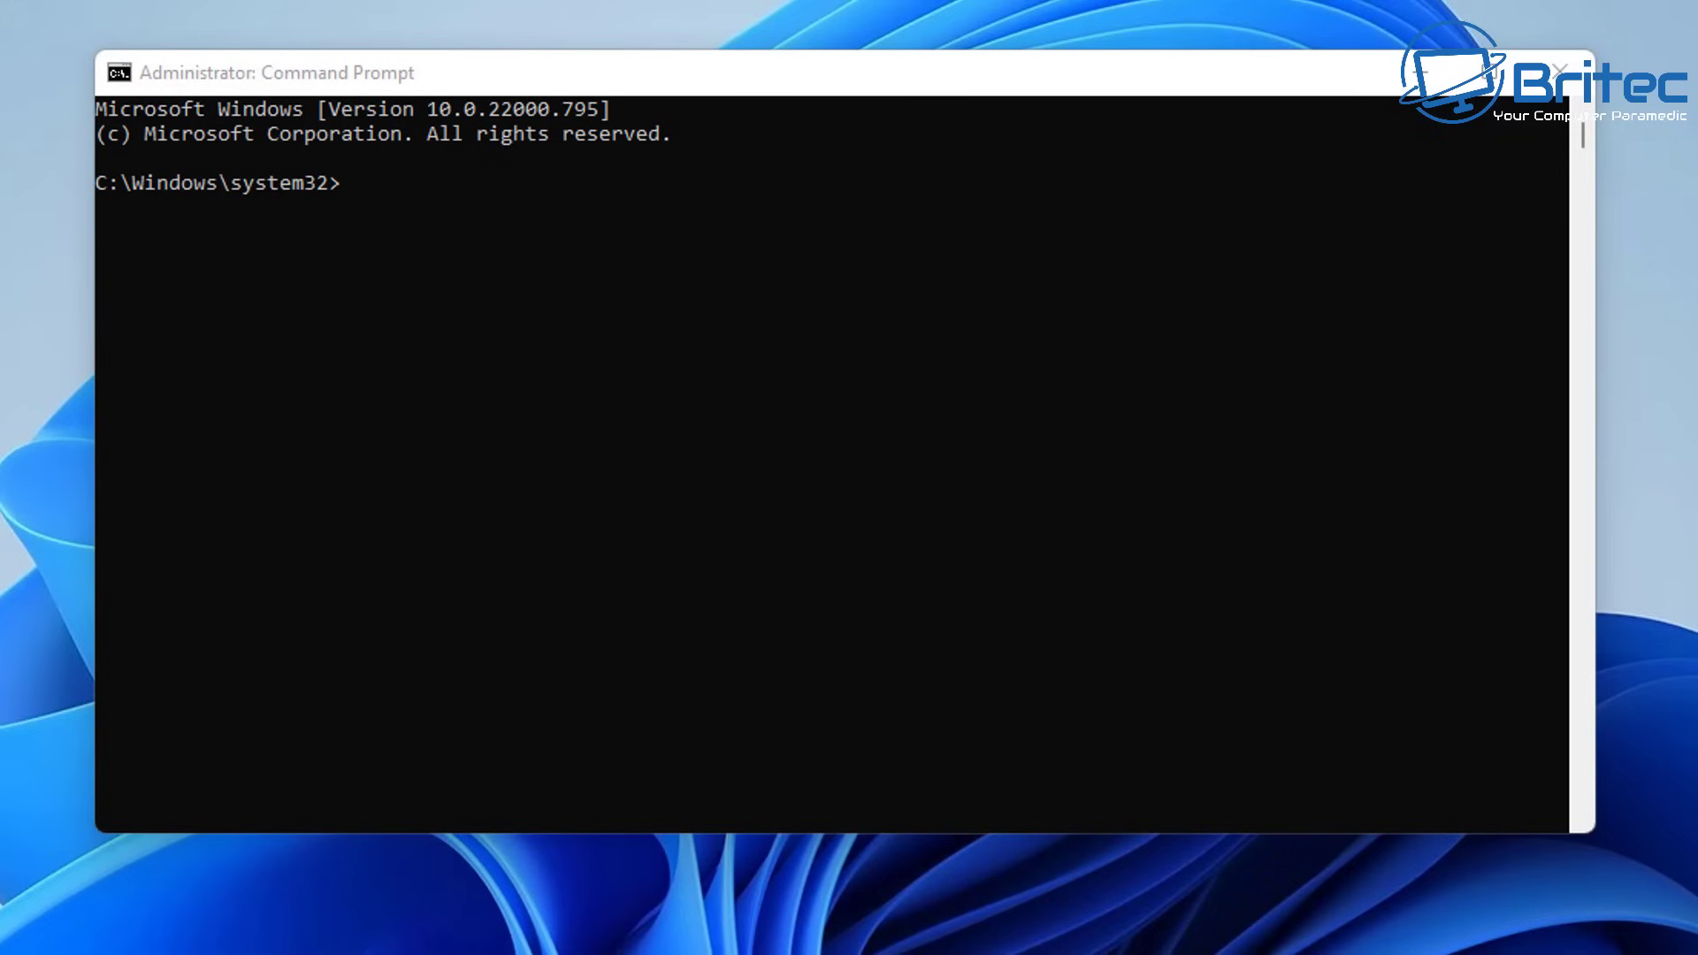
# - Run dism /online /cleanup-image /restorehealth to completion, then close the console
pyautogui.click(880, 83)
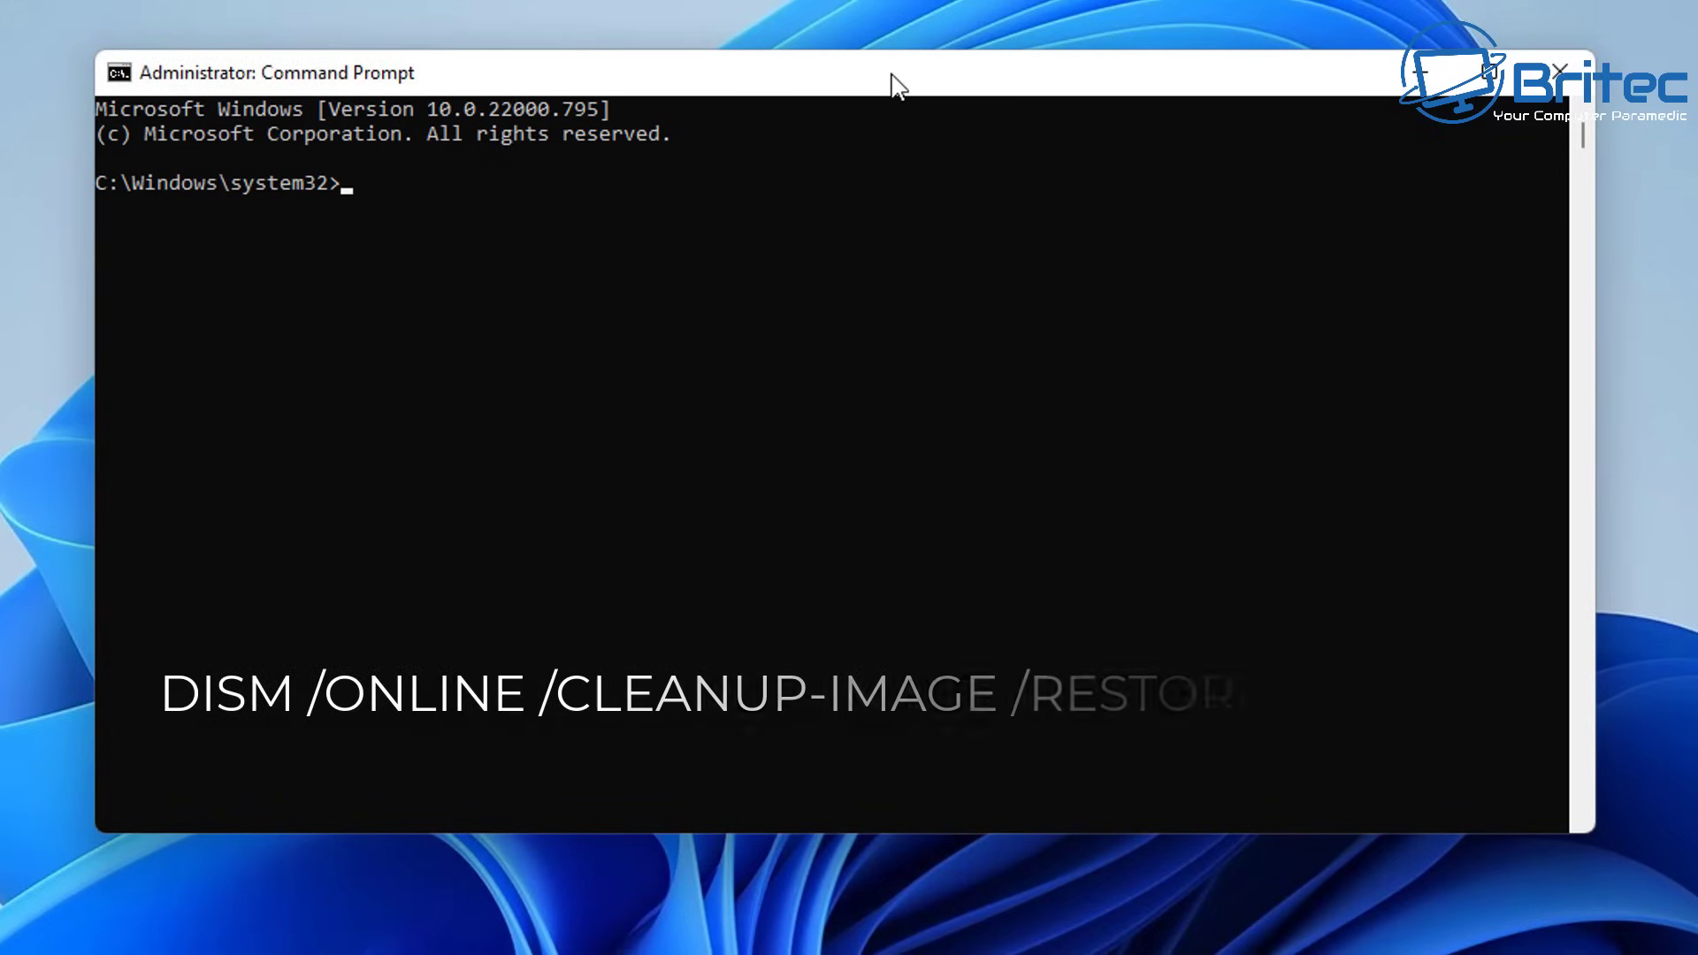
pyautogui.write('dism')
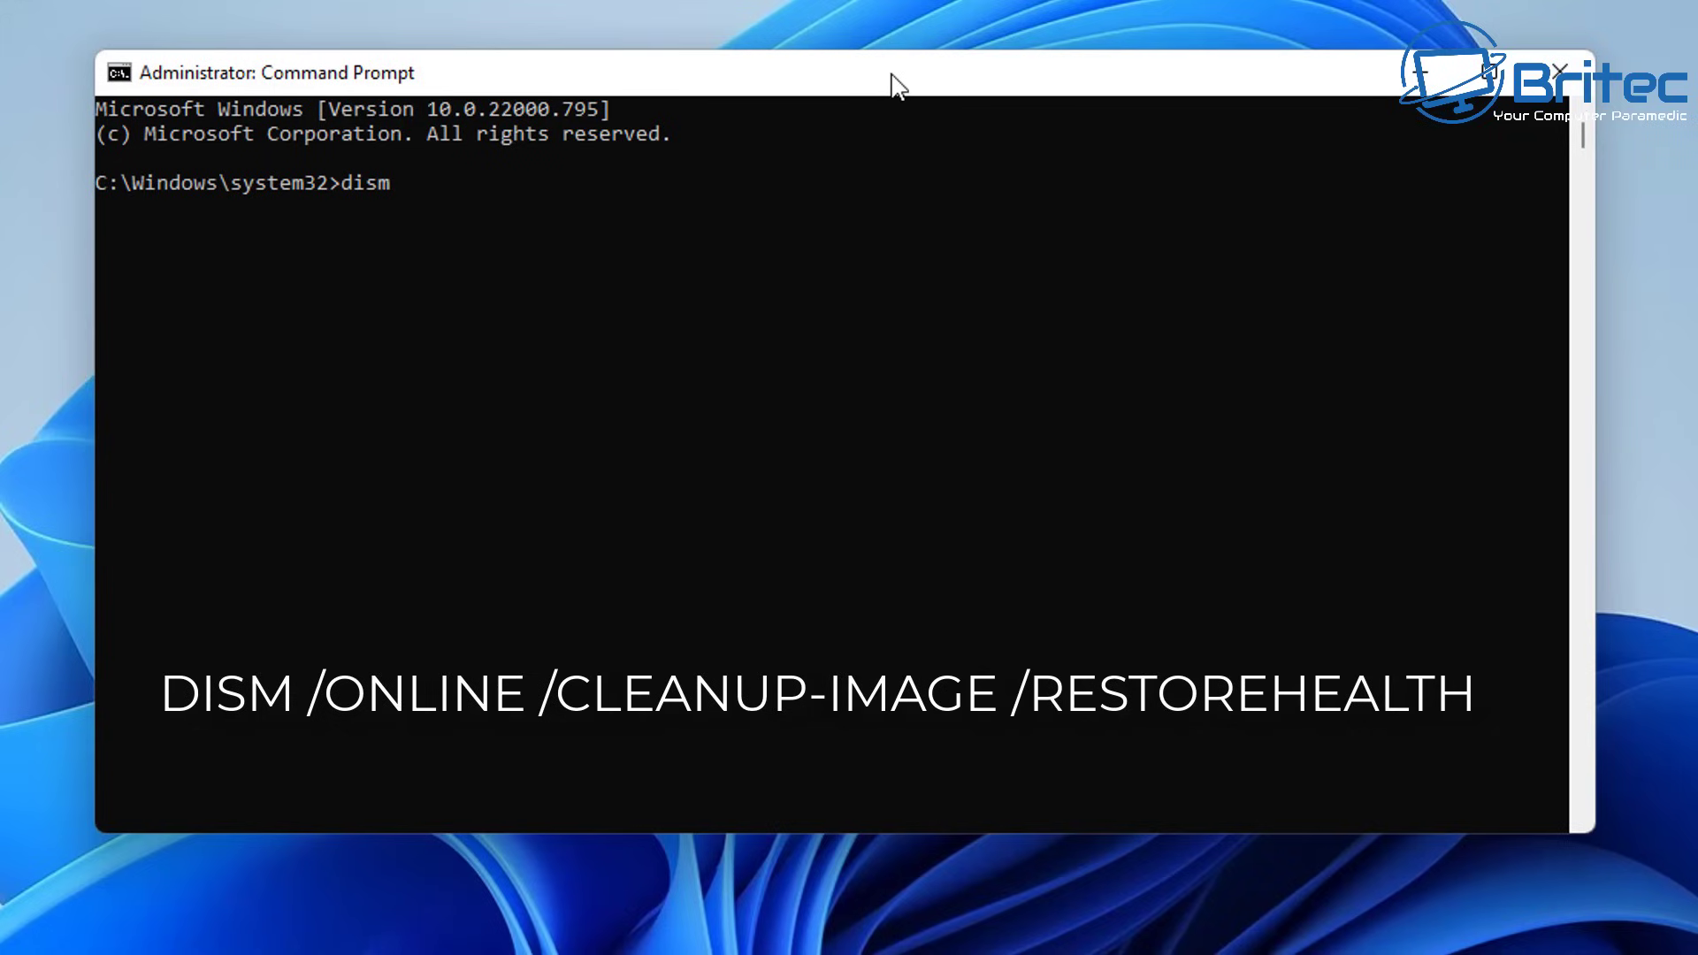
pyautogui.write(' /online /cleanup')
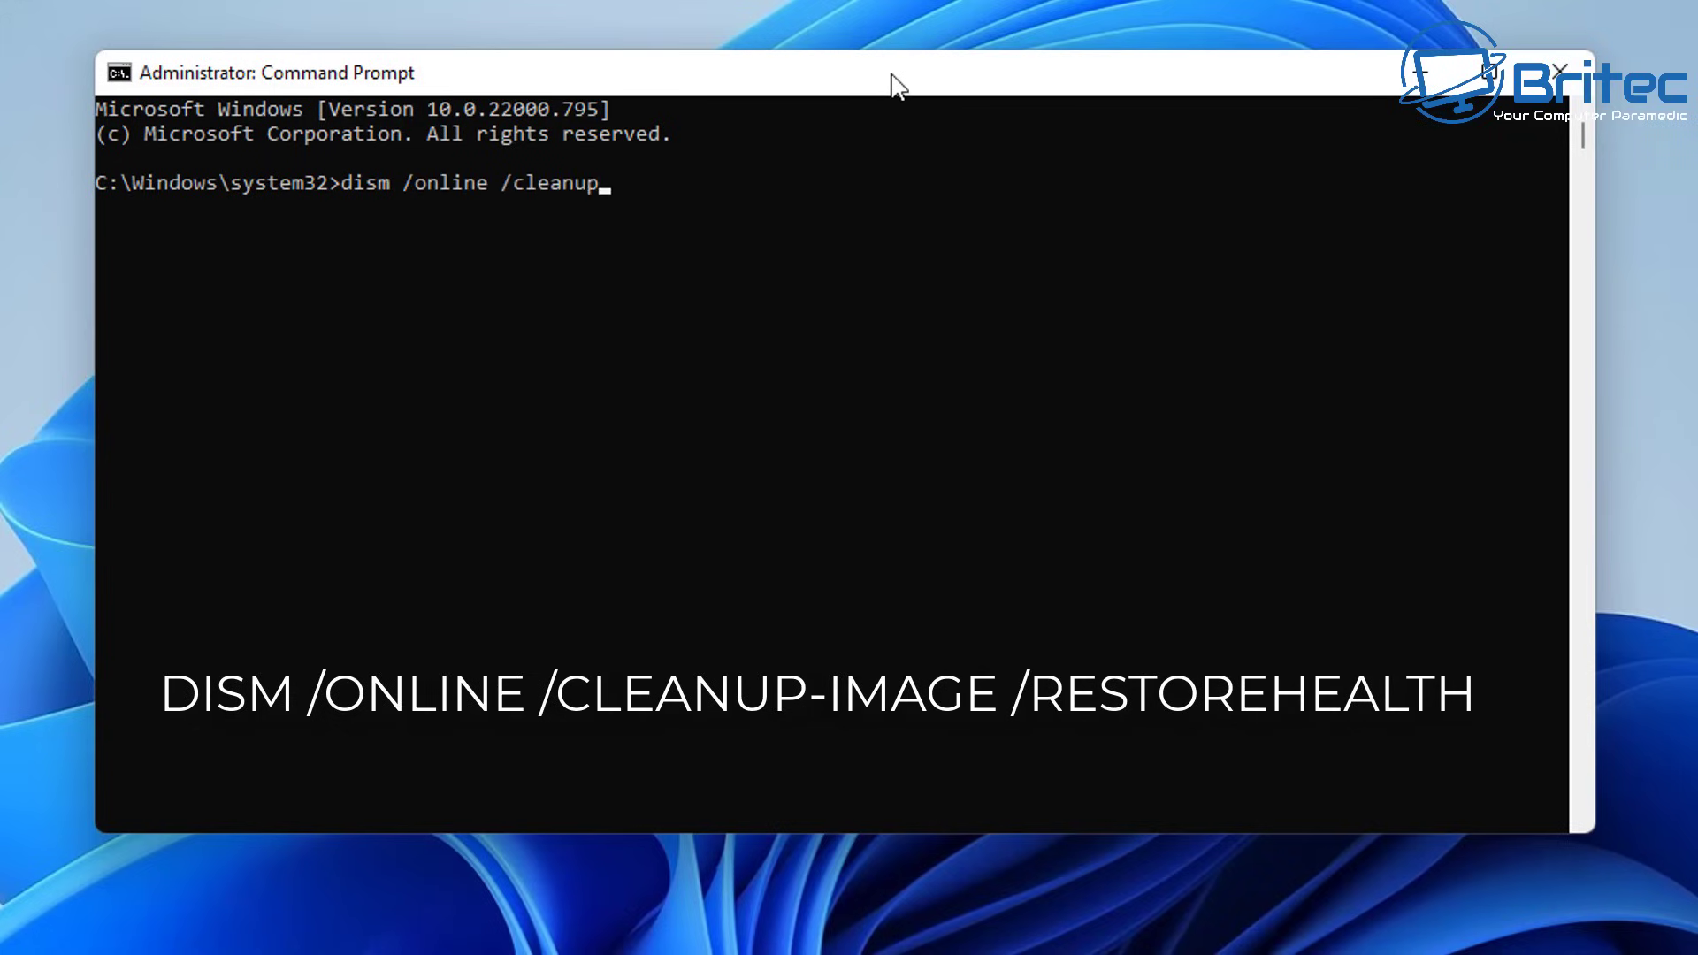
pyautogui.write('-image /restore')
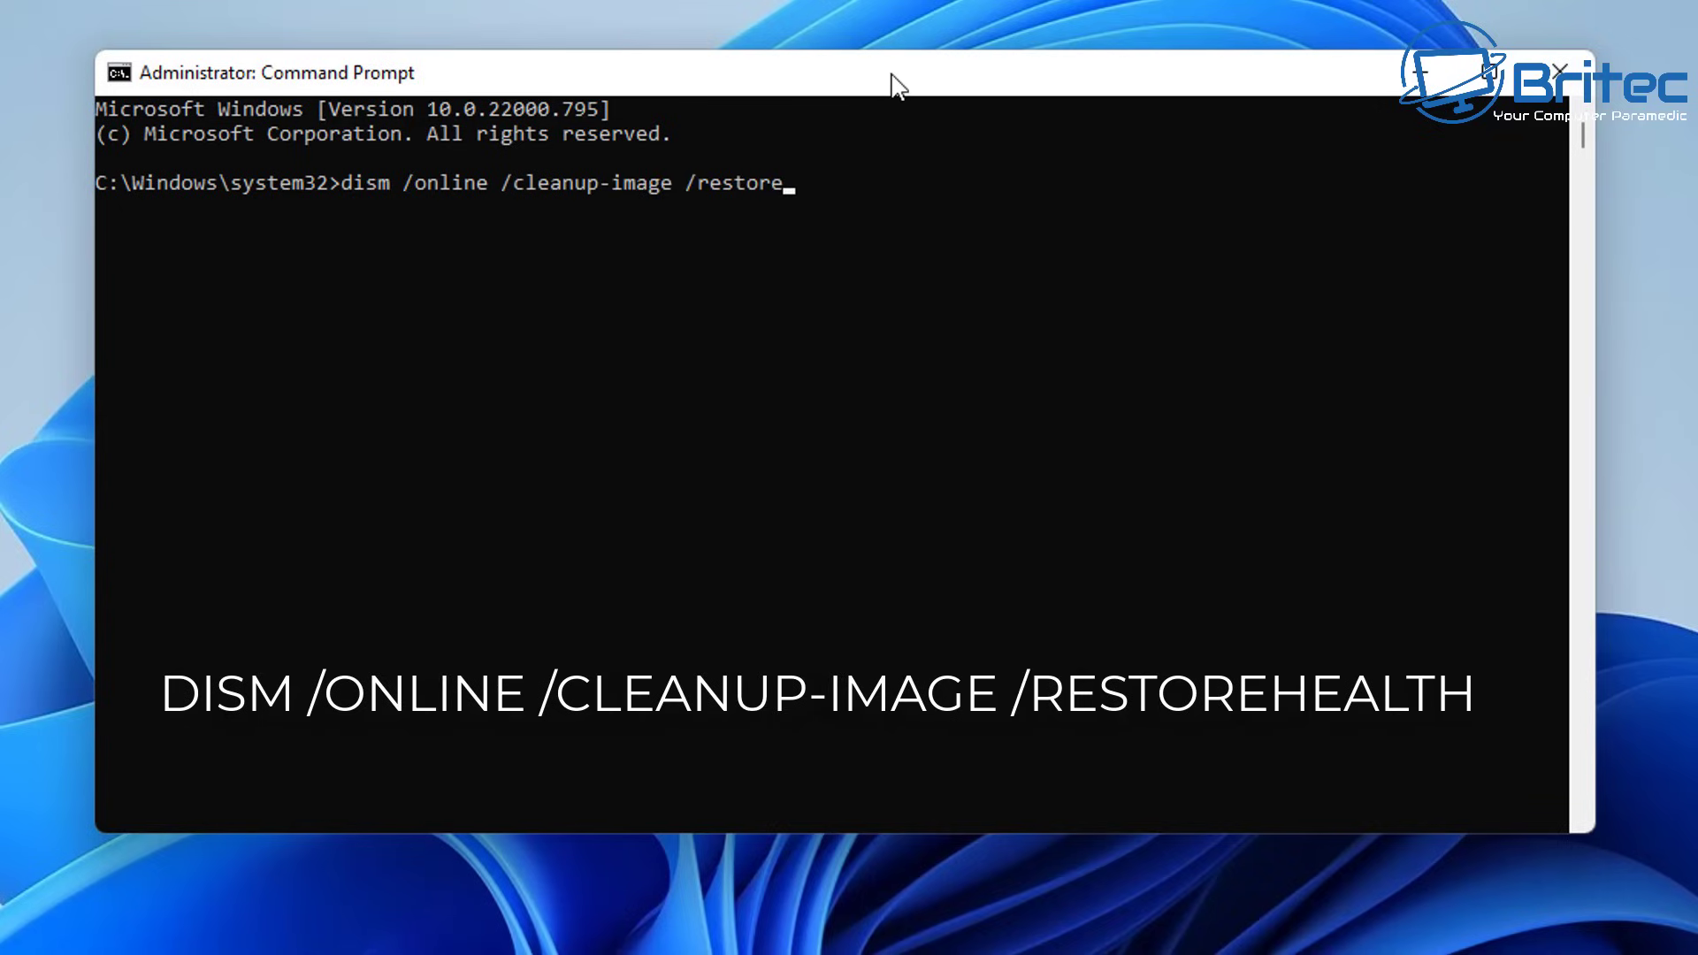
pyautogui.press('BackSpace')
pyautogui.write('ehealth')
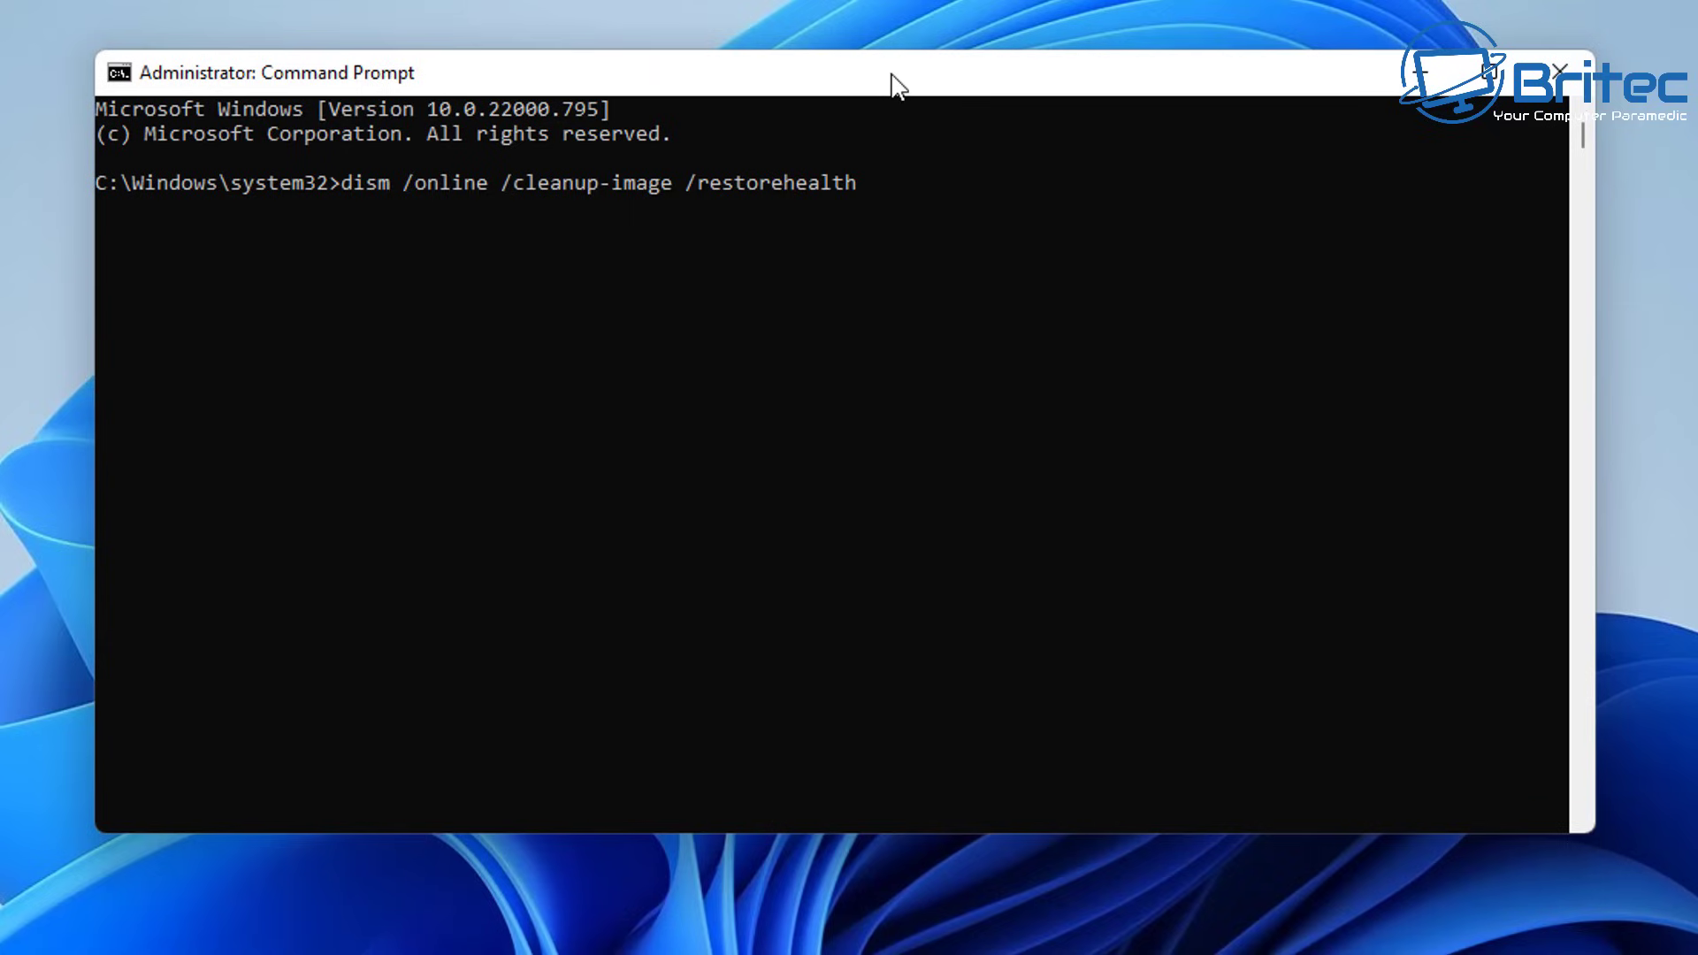
pyautogui.press('Return')
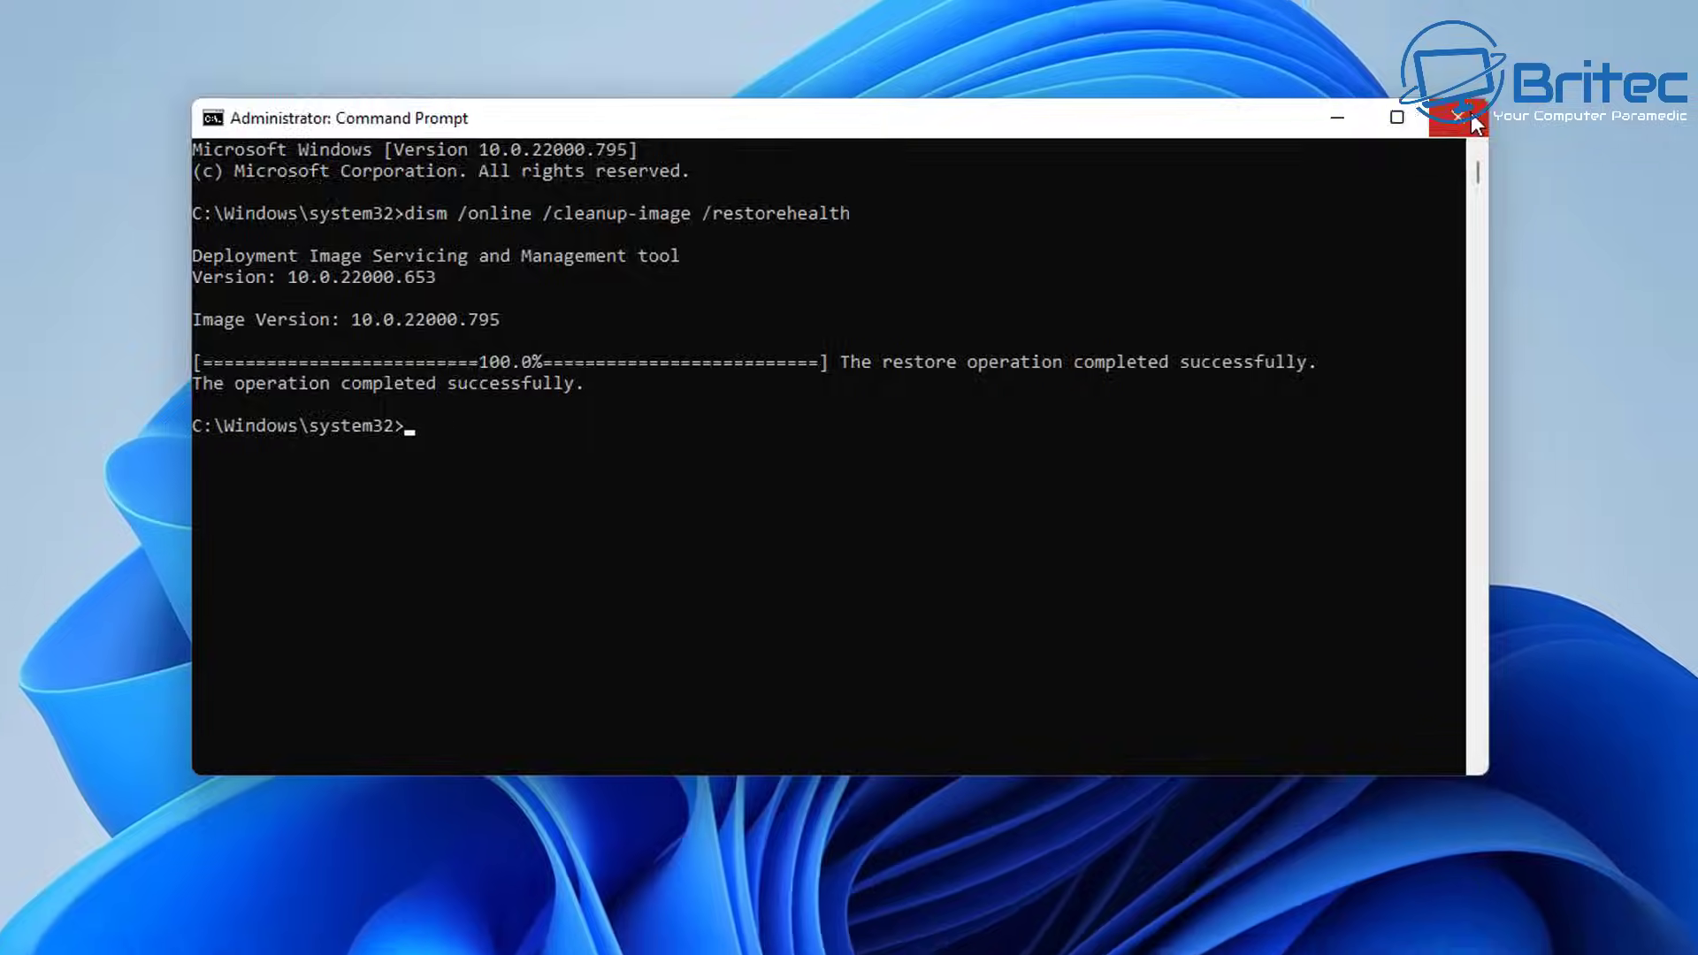
pyautogui.click(1566, 74)
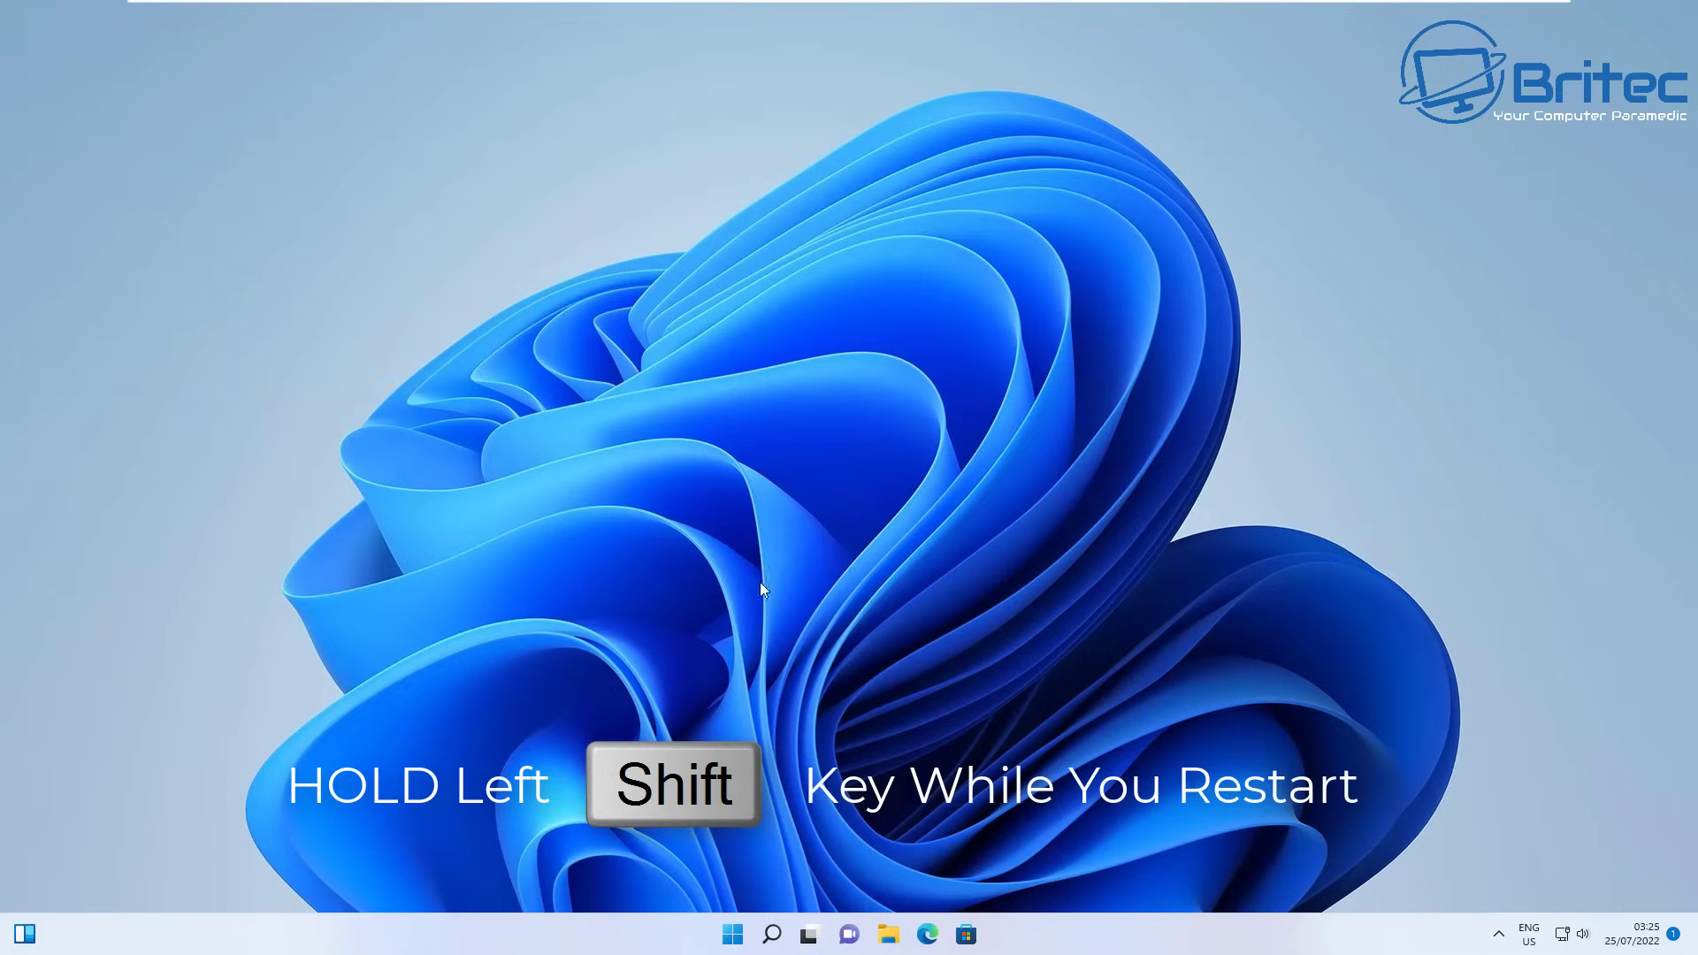
# - Restart the PC into the Windows Recovery Environment from the Start power menu
pyautogui.click(733, 935)
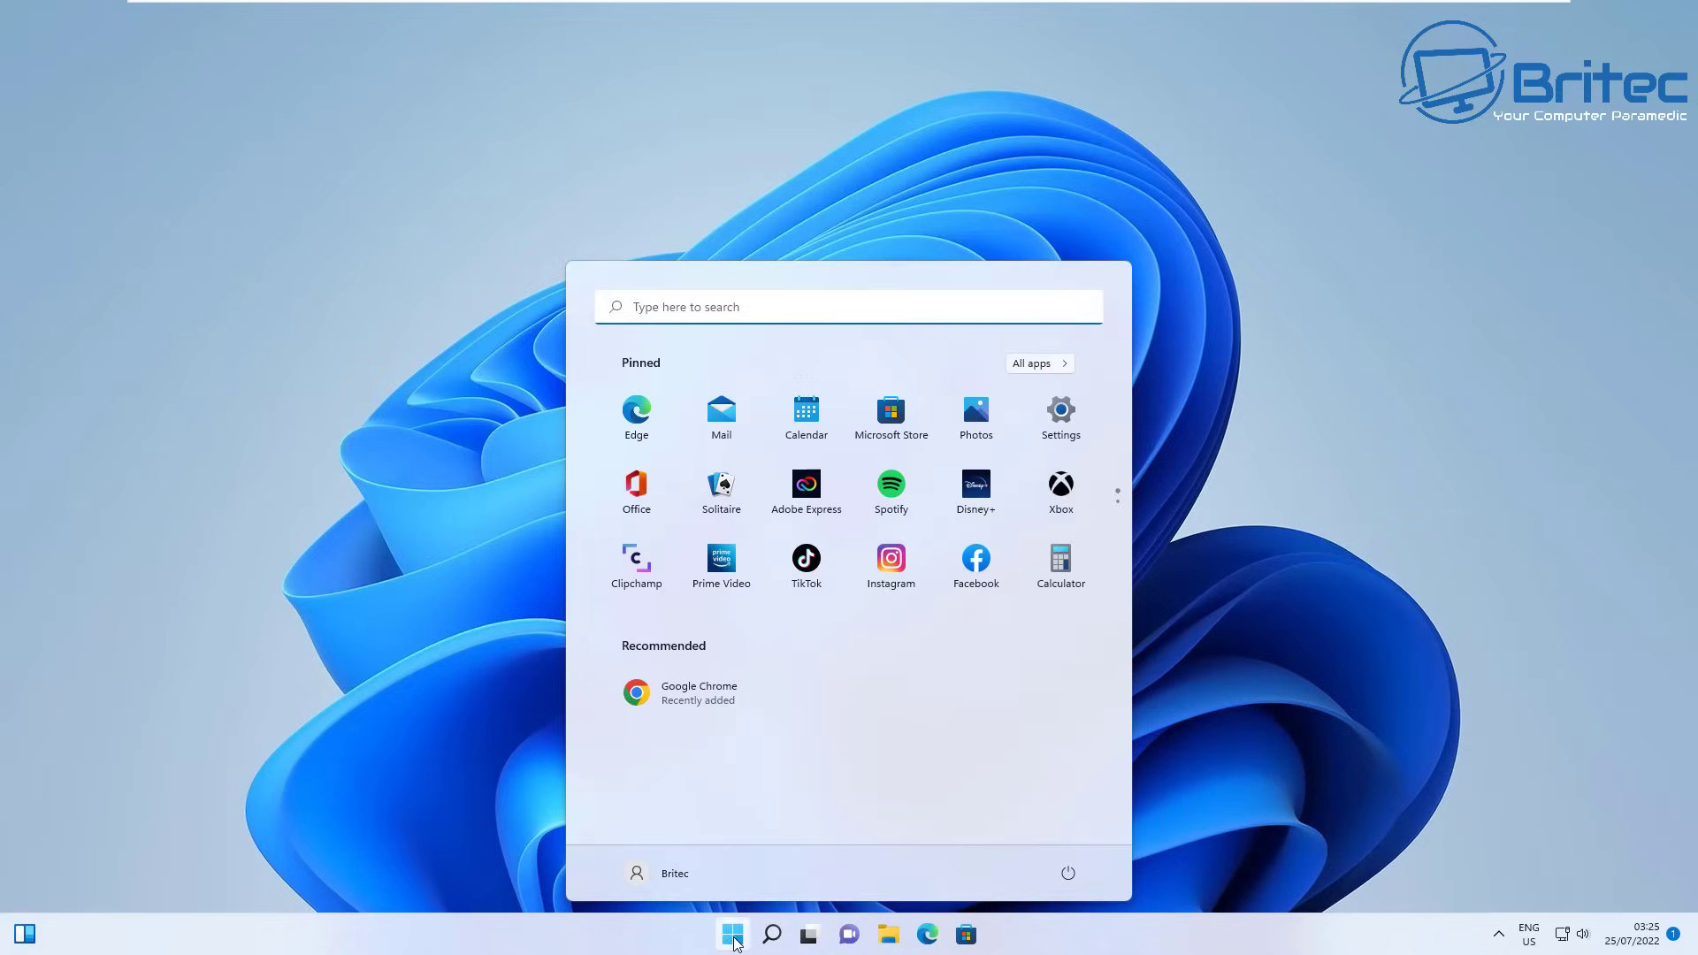
pyautogui.click(1070, 875)
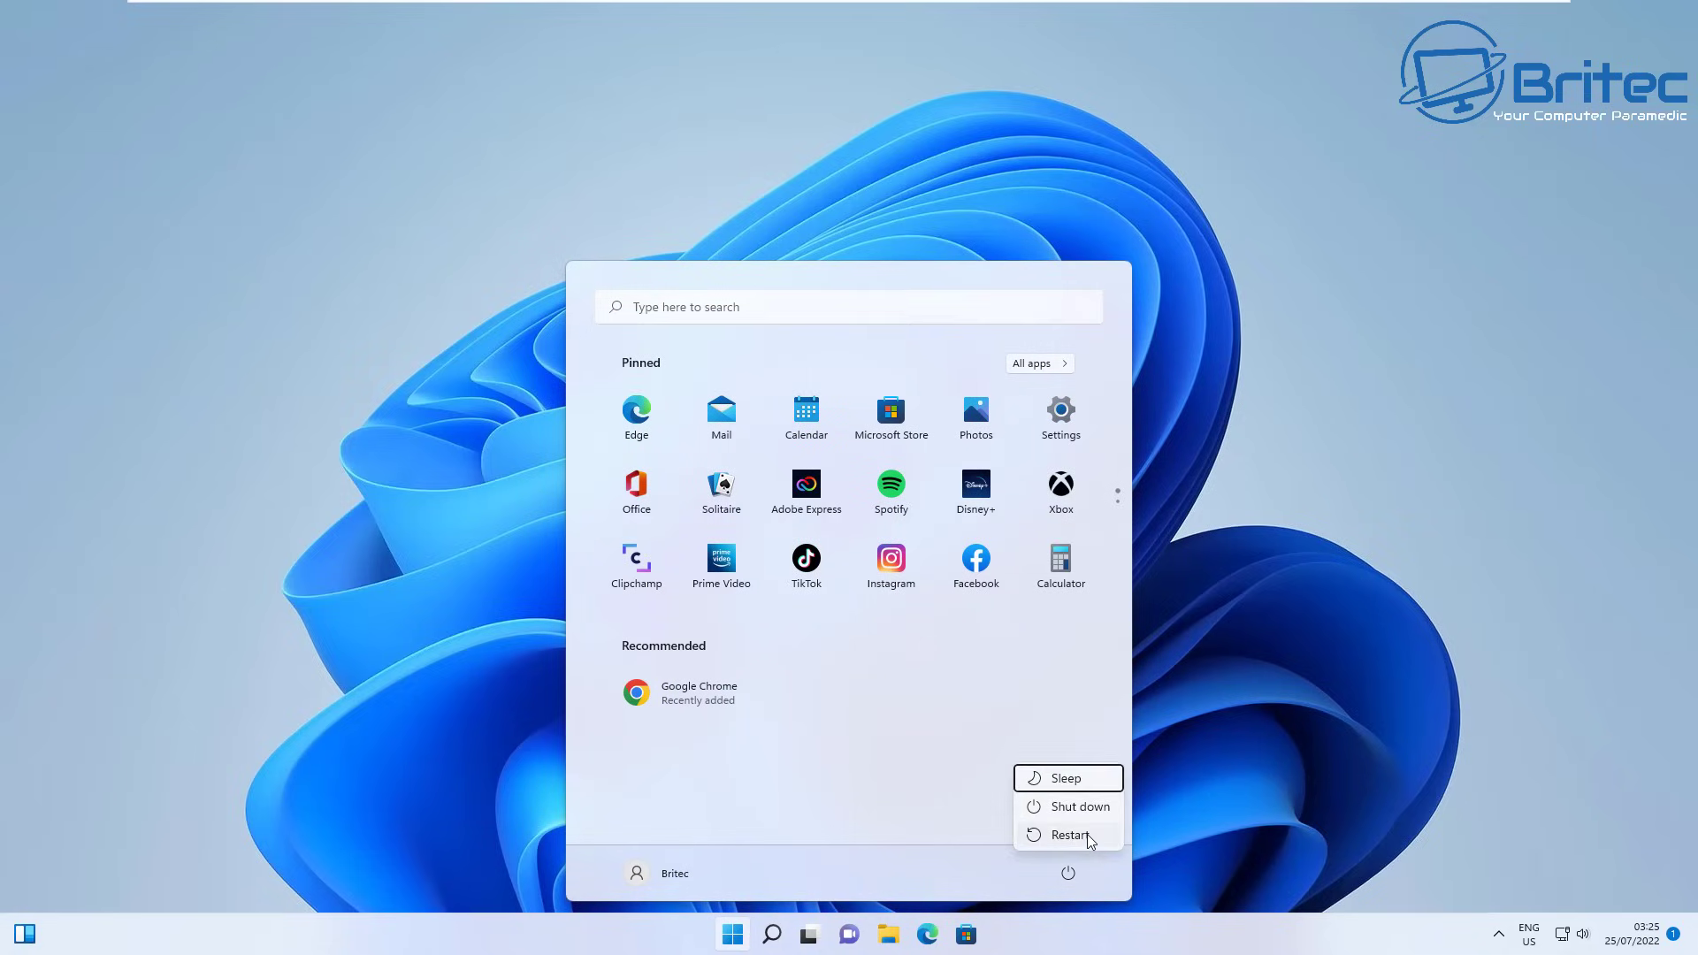
pyautogui.keyDown('shift'); pyautogui.click(1087, 835); pyautogui.keyUp('shift')
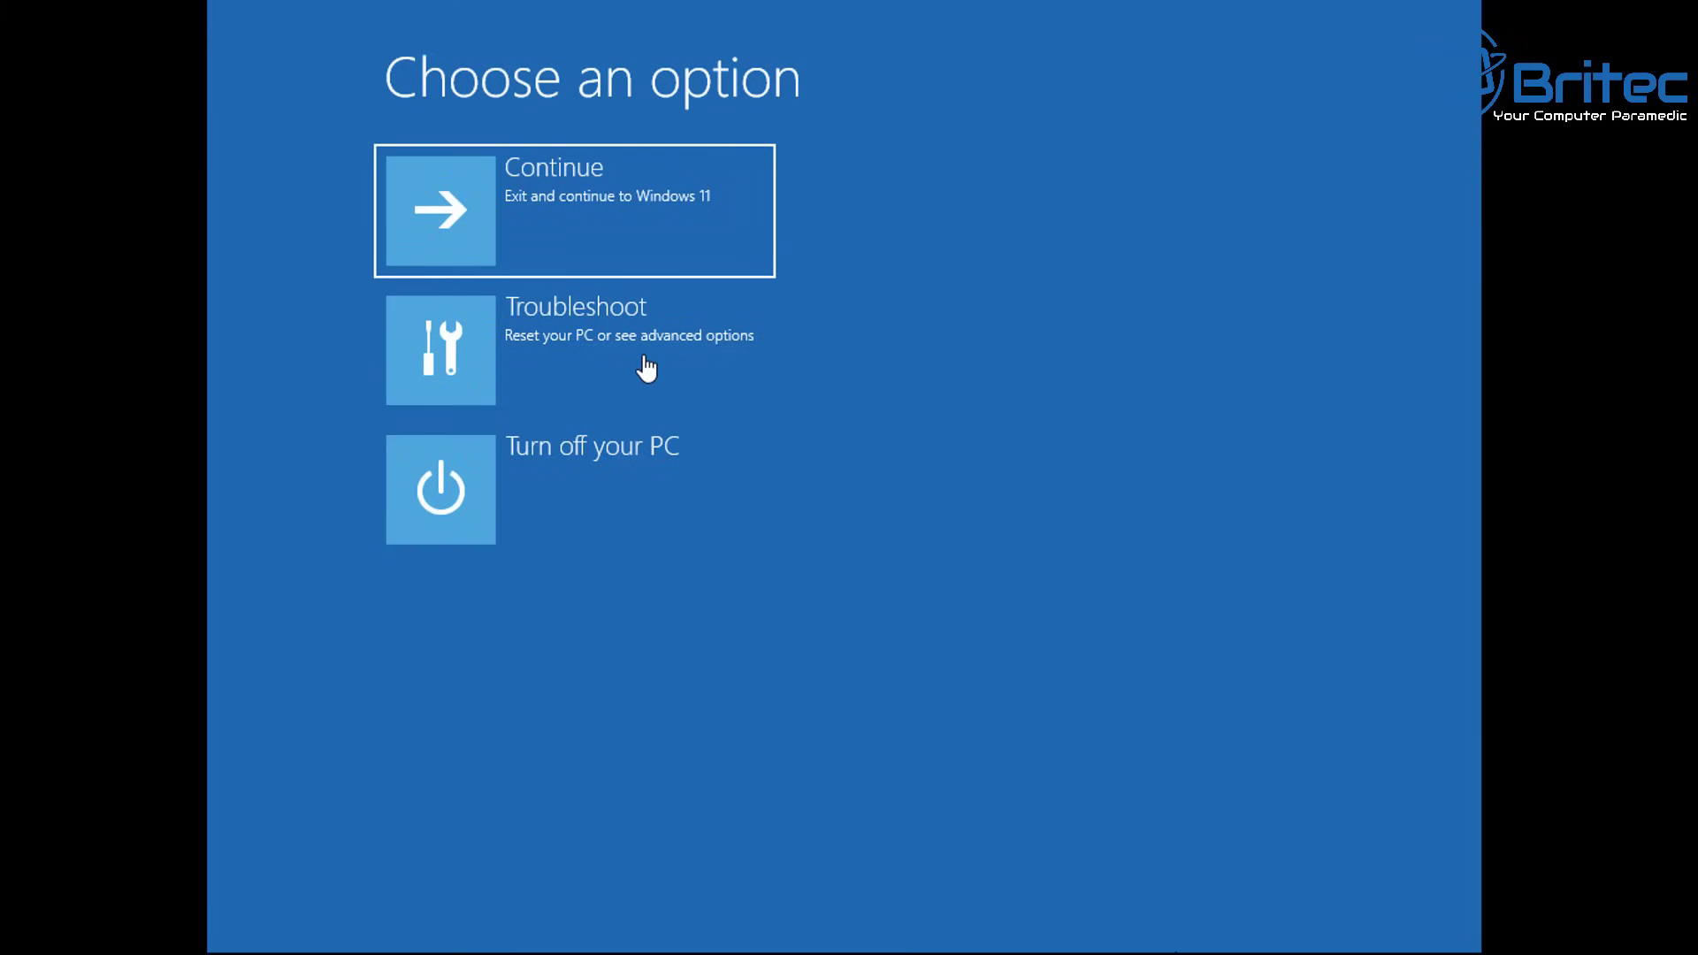
# - Go to Troubleshoot > Advanced options in the recovery screen
pyautogui.press('Down')
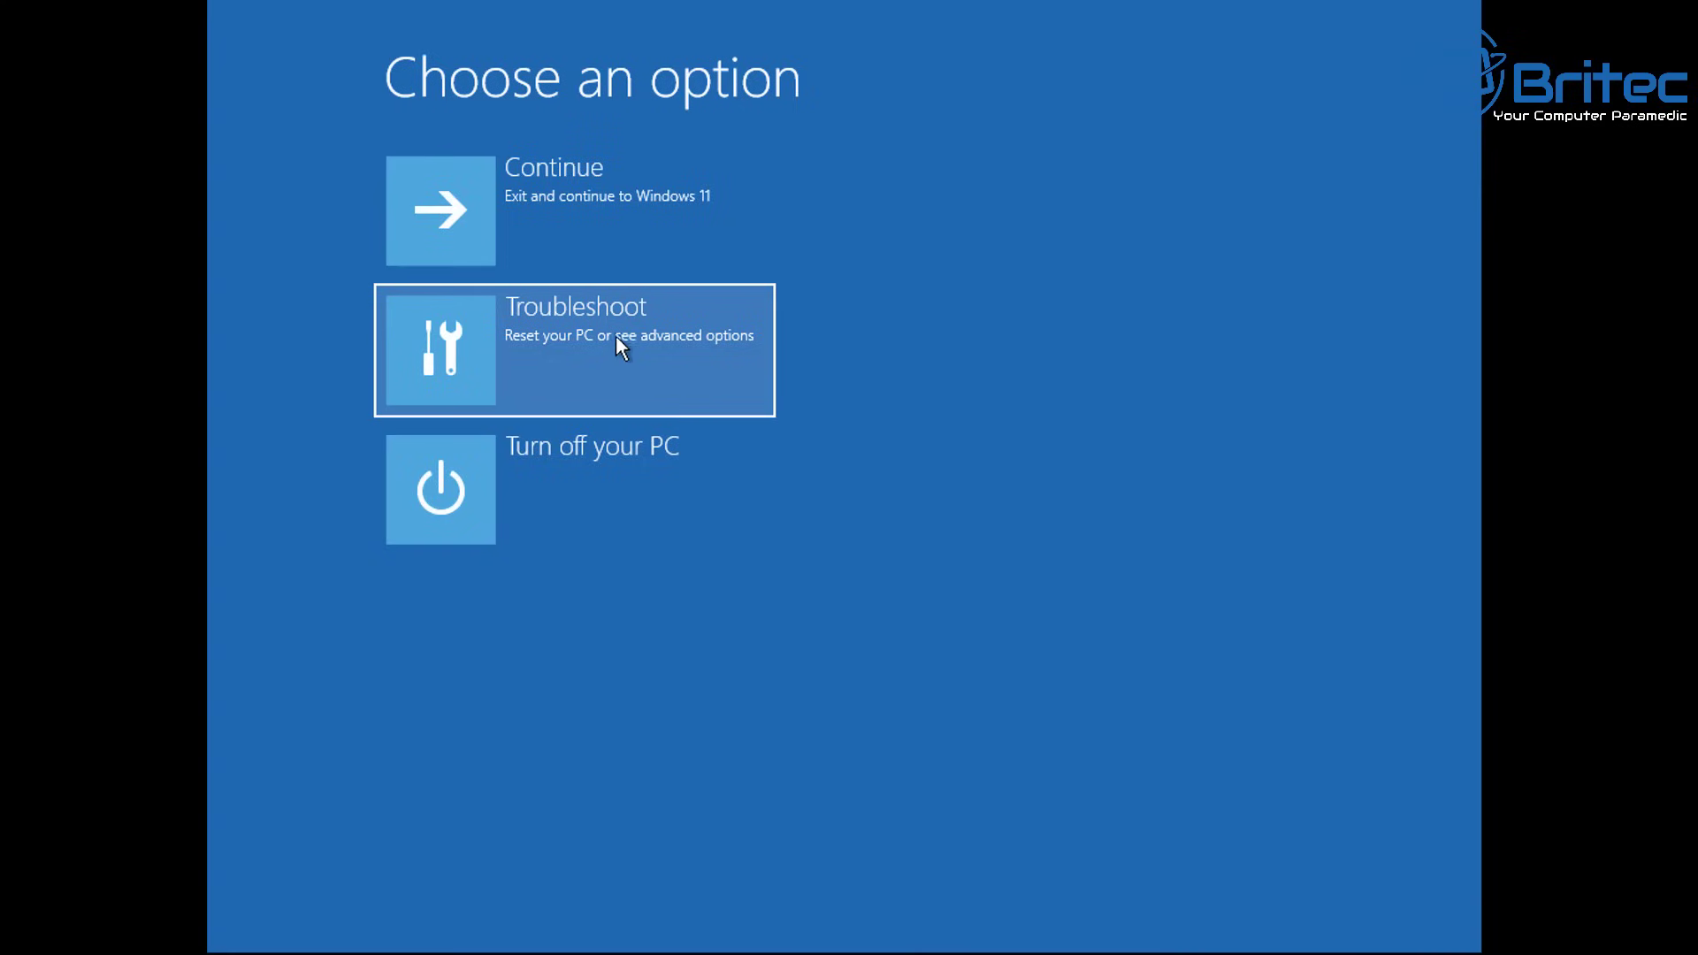
pyautogui.click(543, 353)
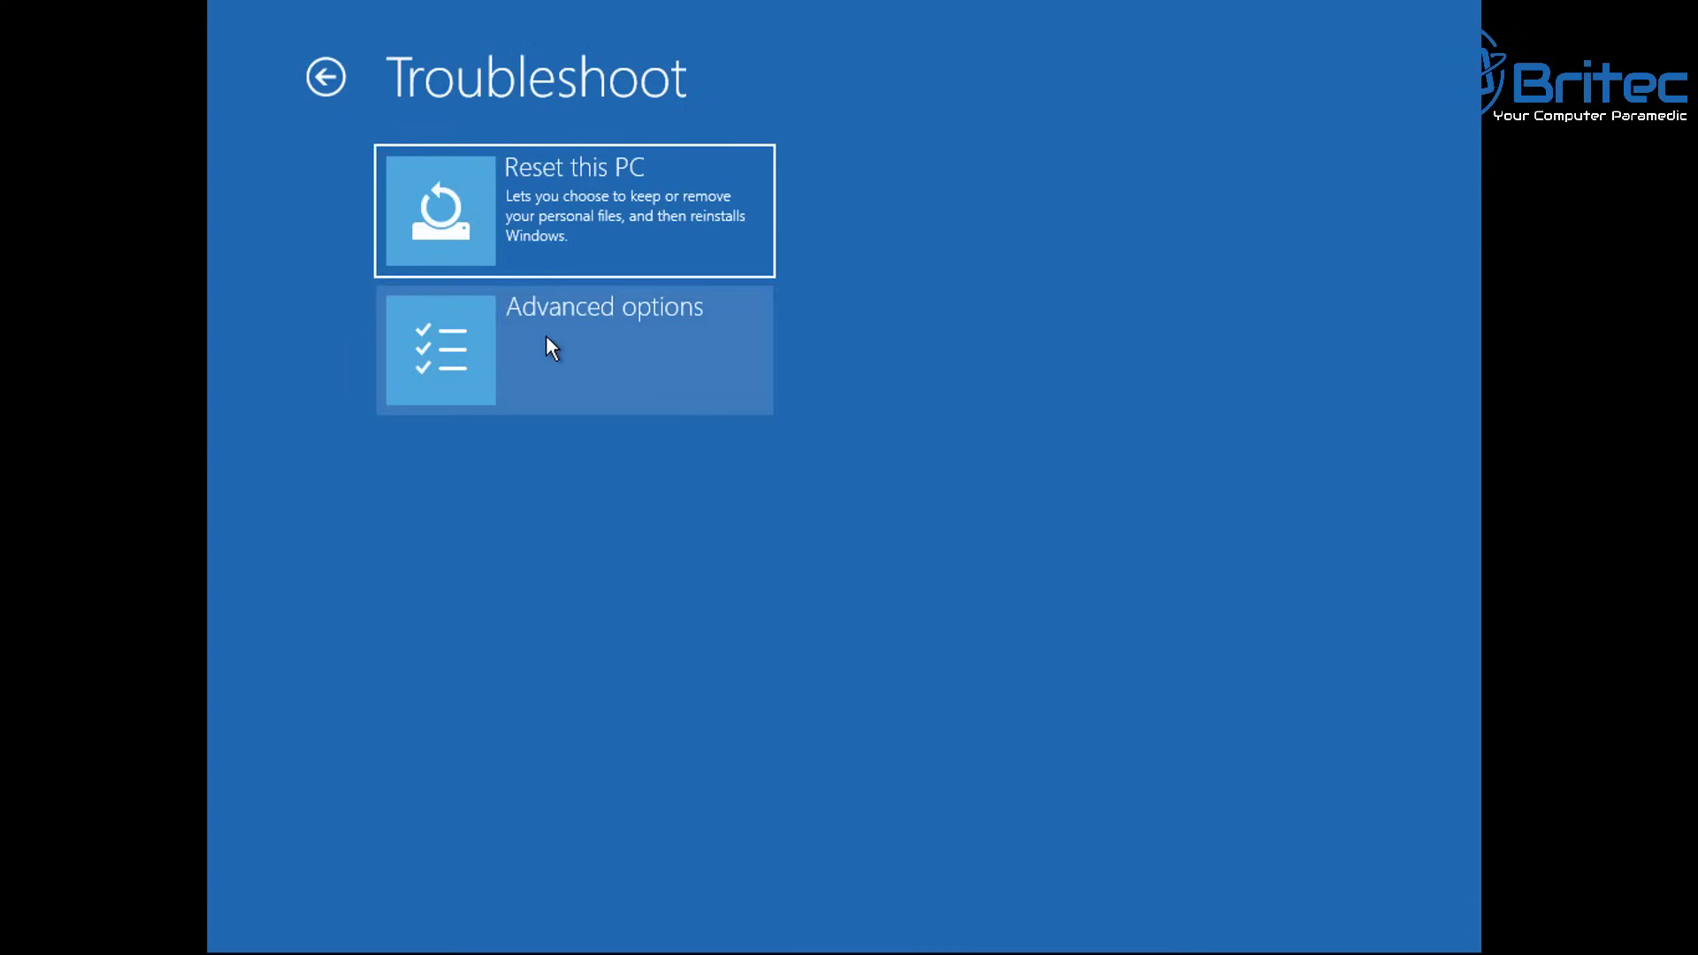
pyautogui.click(575, 336)
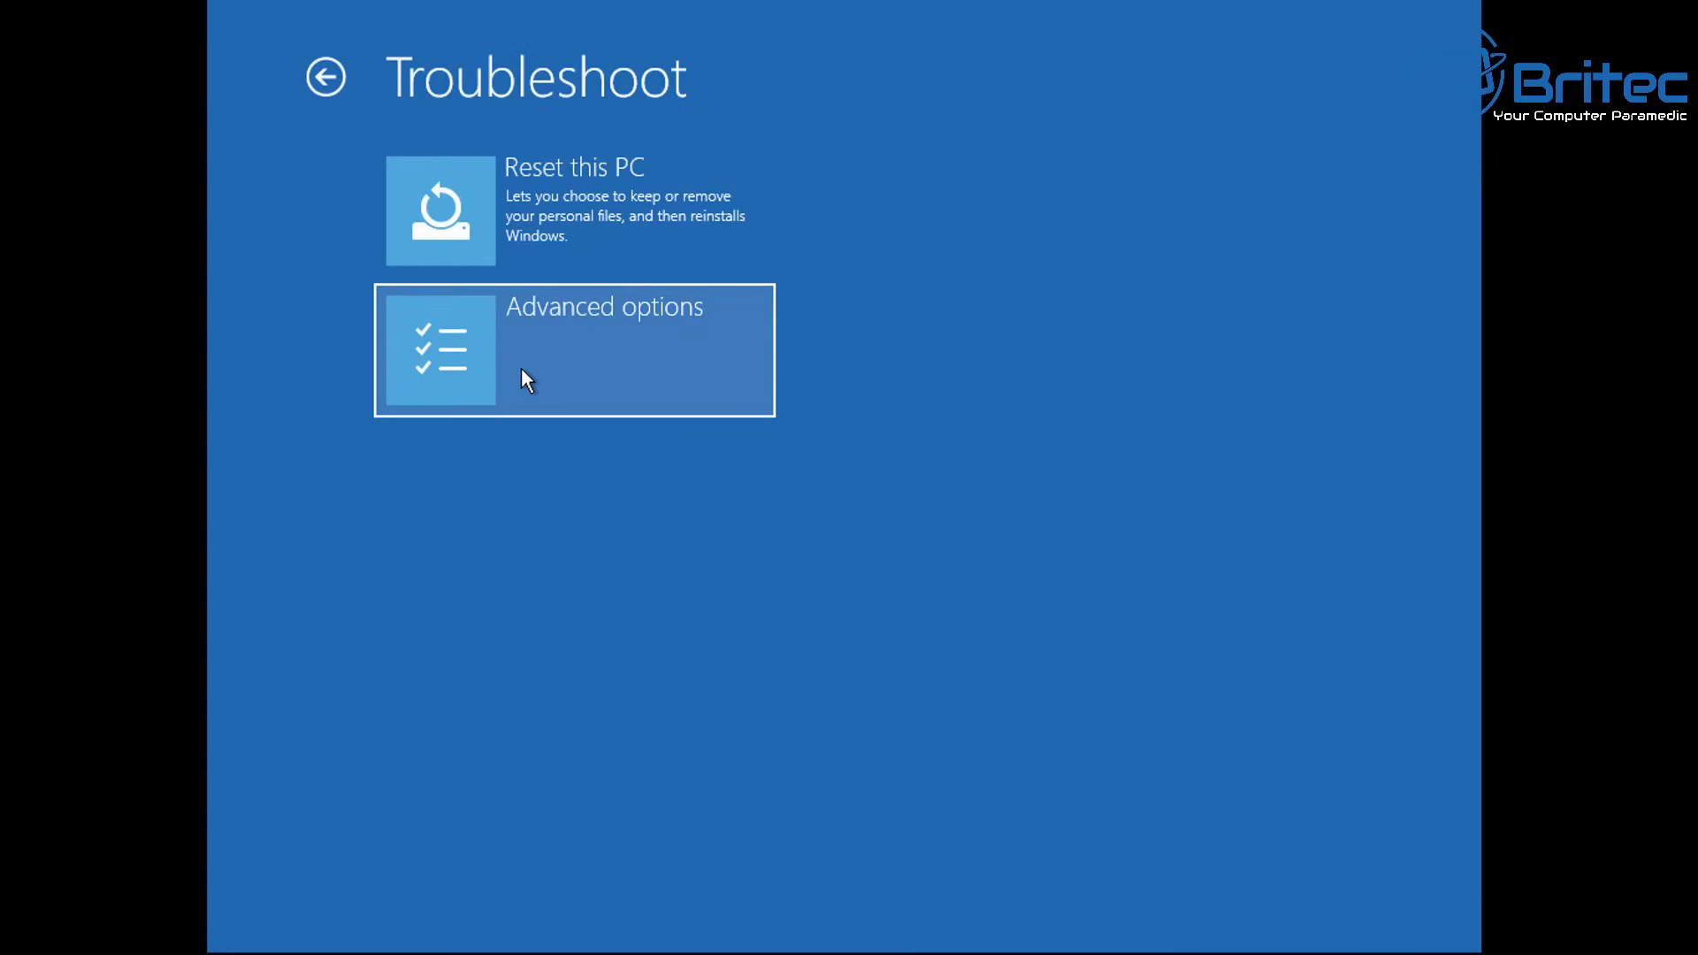
pyautogui.click(582, 367)
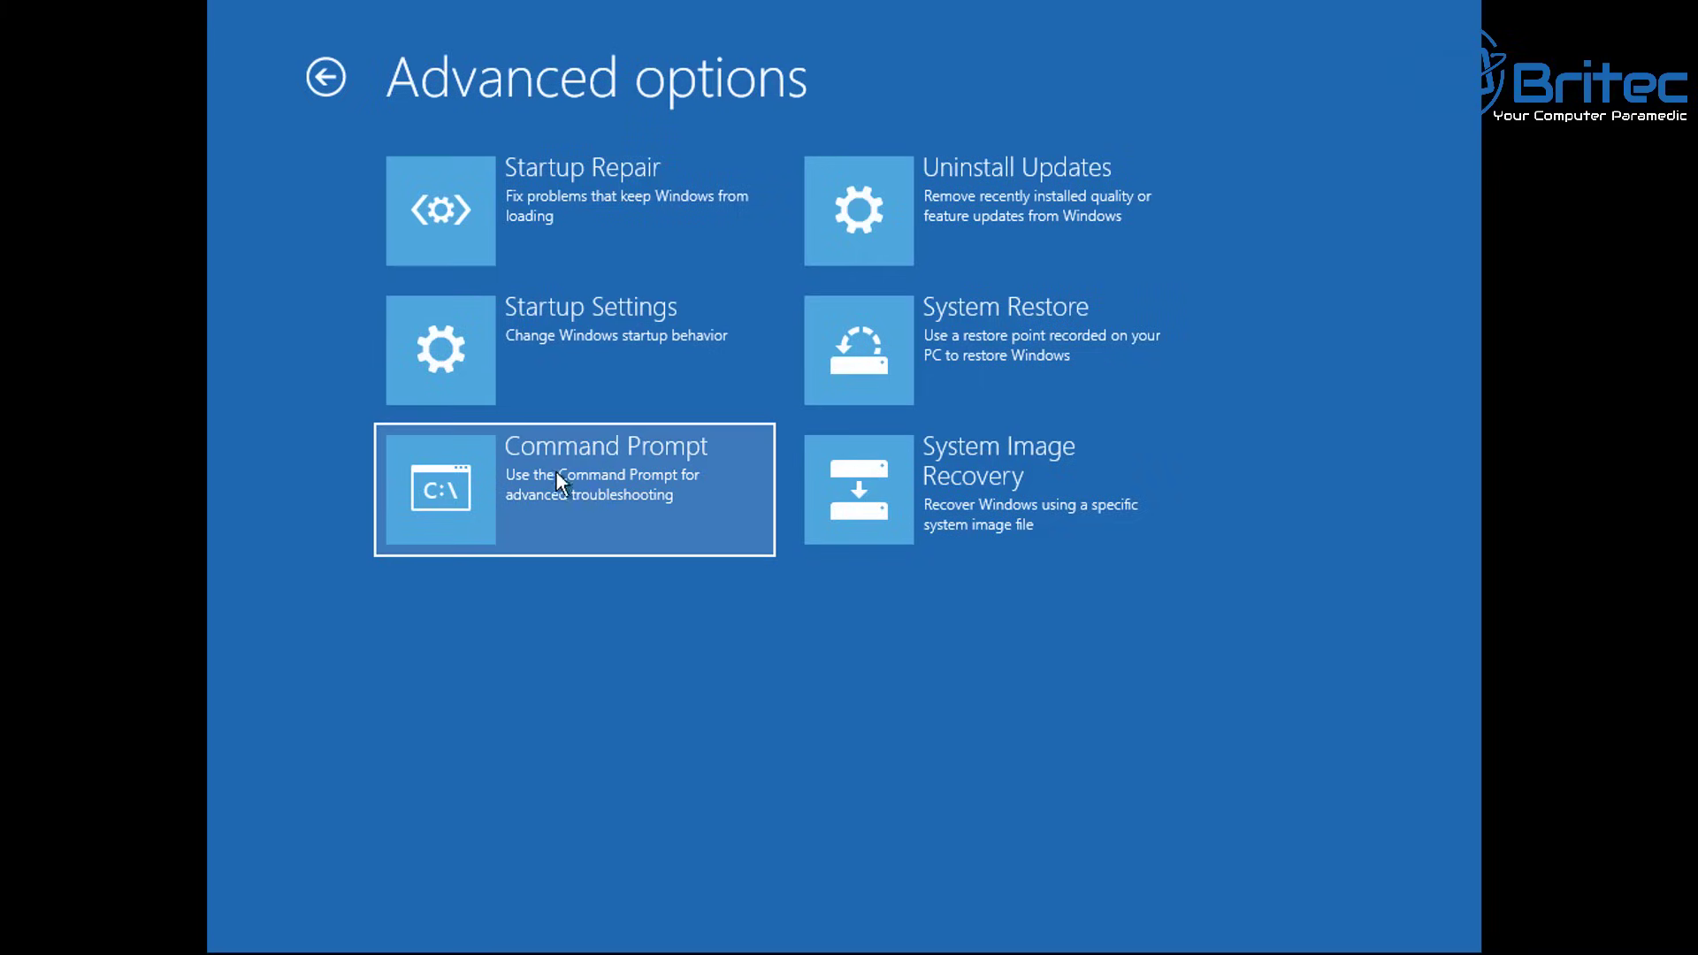
# - Open the recovery Command Prompt and list the contents of drive C
pyautogui.click(612, 518)
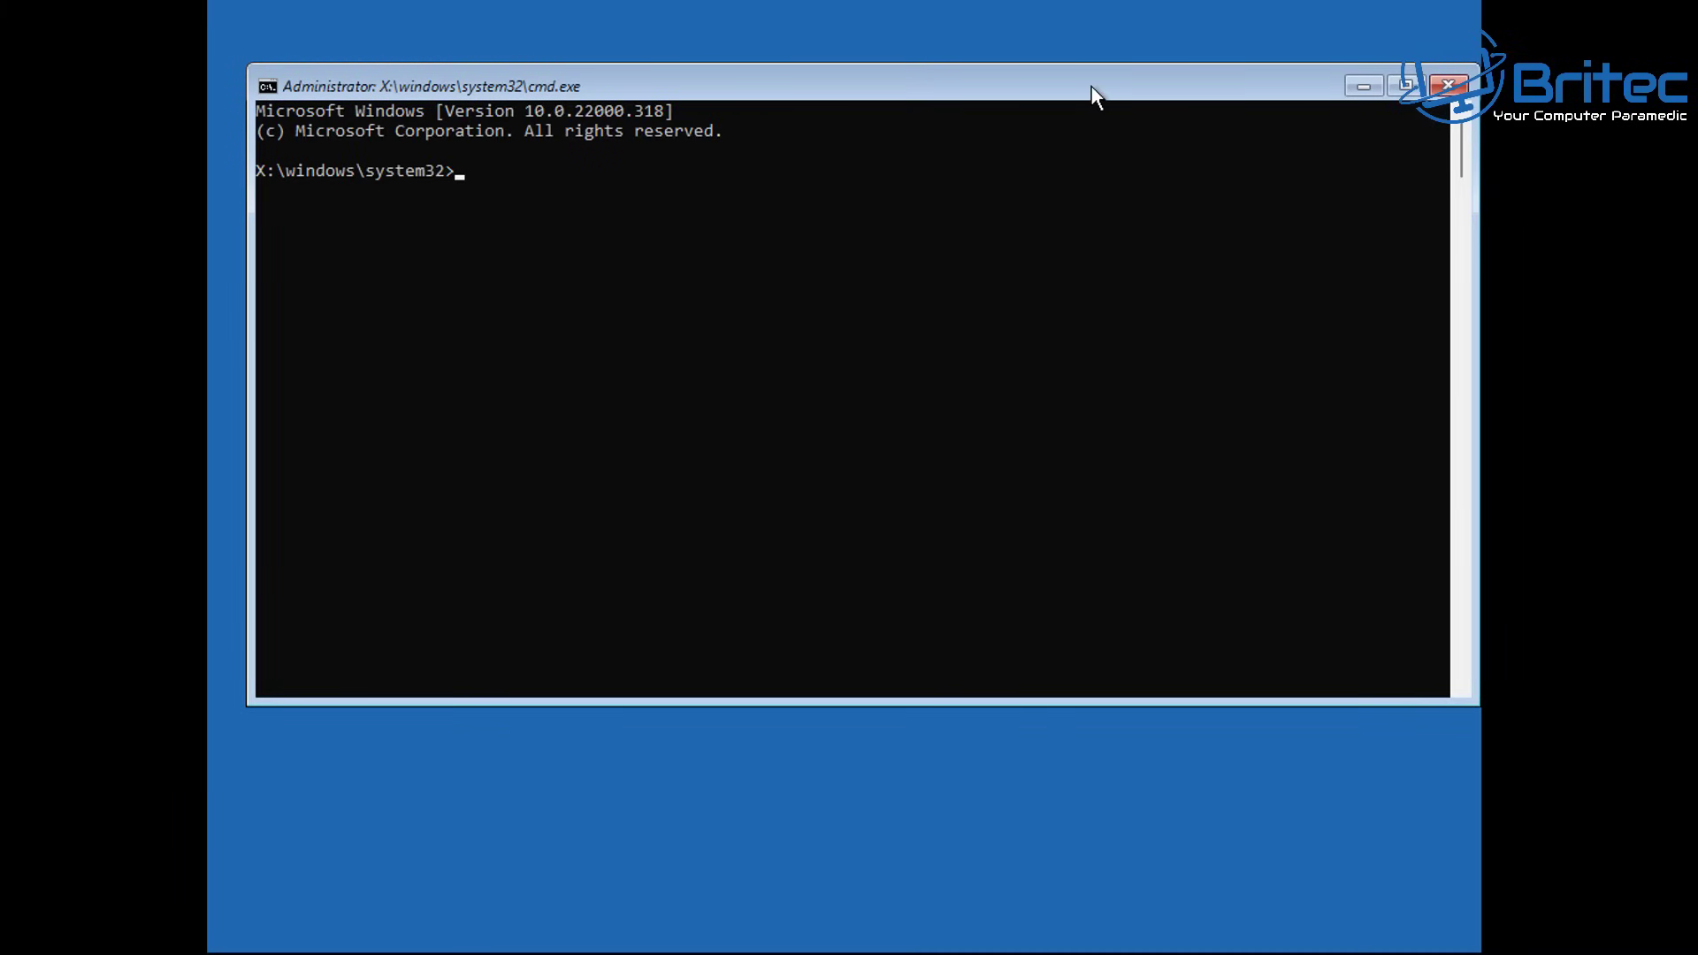
pyautogui.moveTo(1091, 87); pyautogui.dragTo(1071, 102)
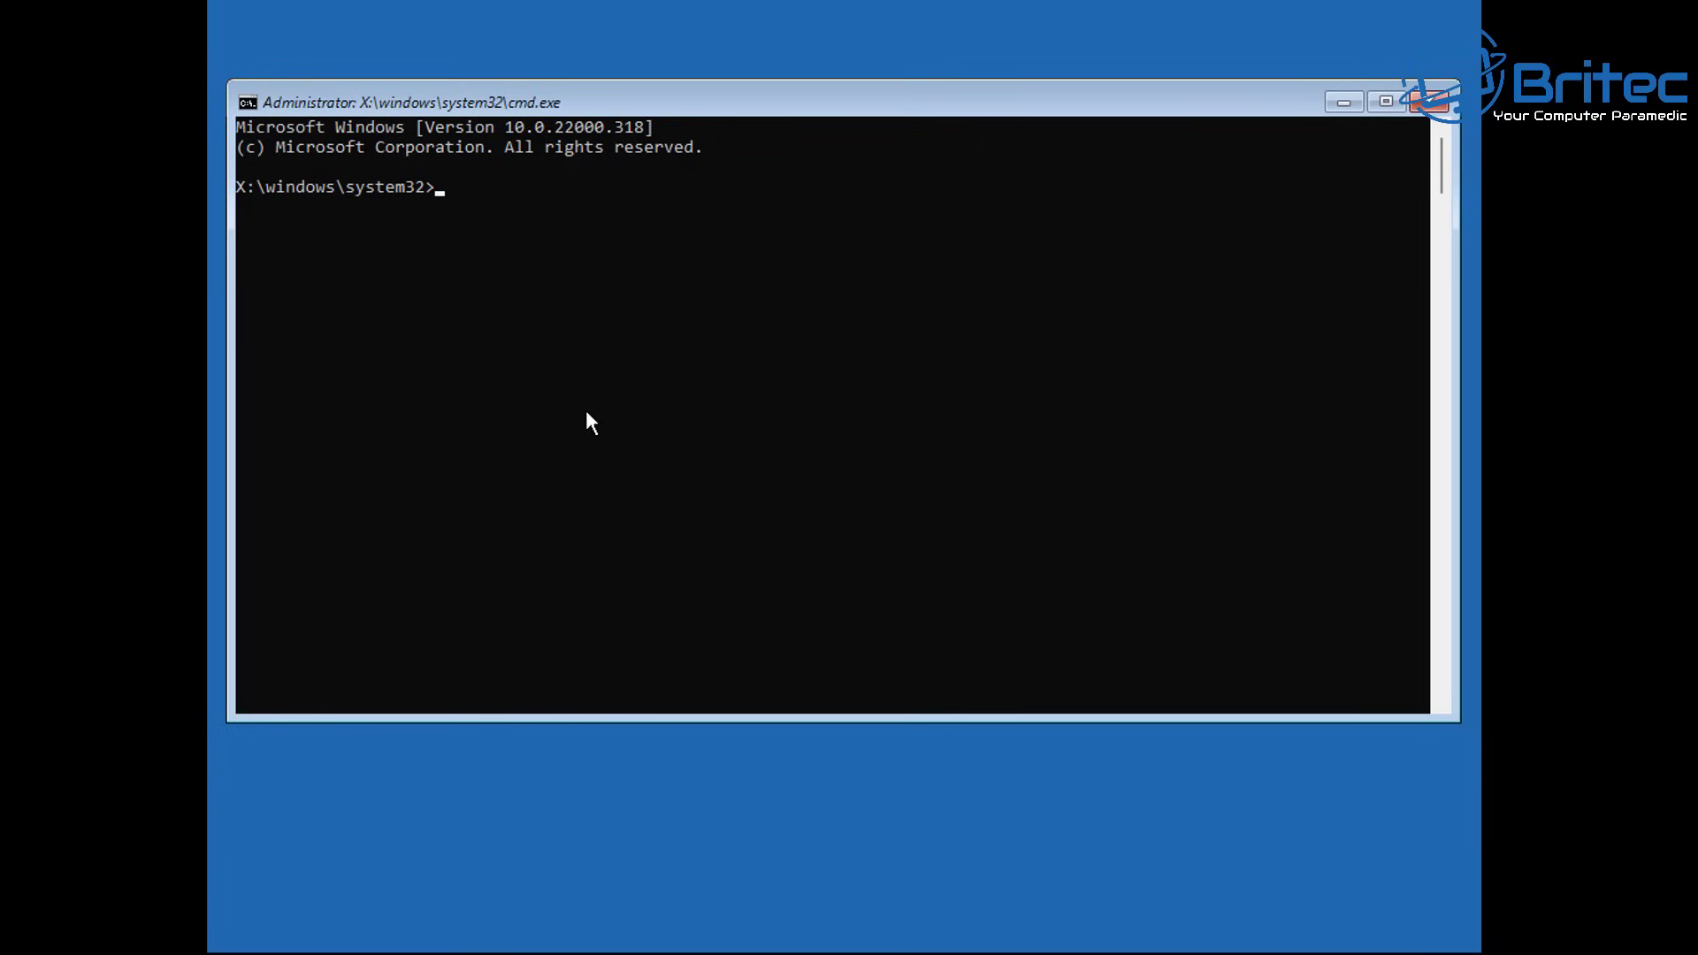
pyautogui.write('c:')
pyautogui.press('Return')
pyautogui.write('dir')
pyautogui.press('Return')
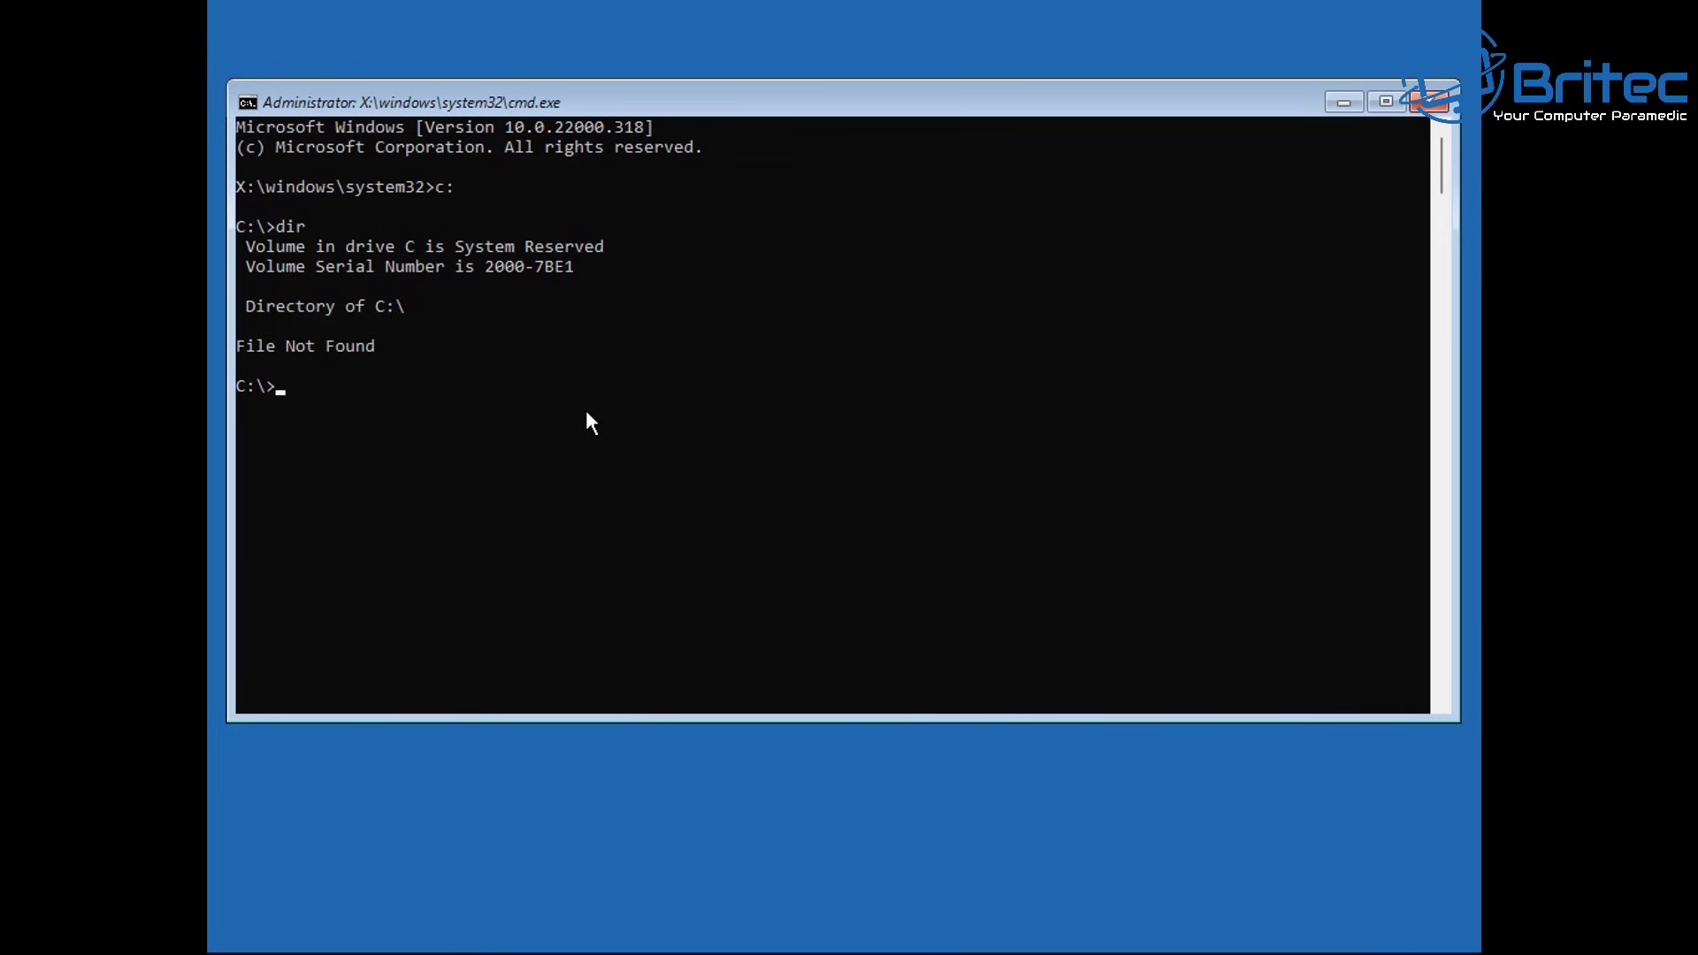
# - List drive D's contents to confirm Windows is there, then begin typing cd \windows\system32
pyautogui.write('d:')
pyautogui.press('Return')
pyautogui.write('dir')
pyautogui.press('Return')
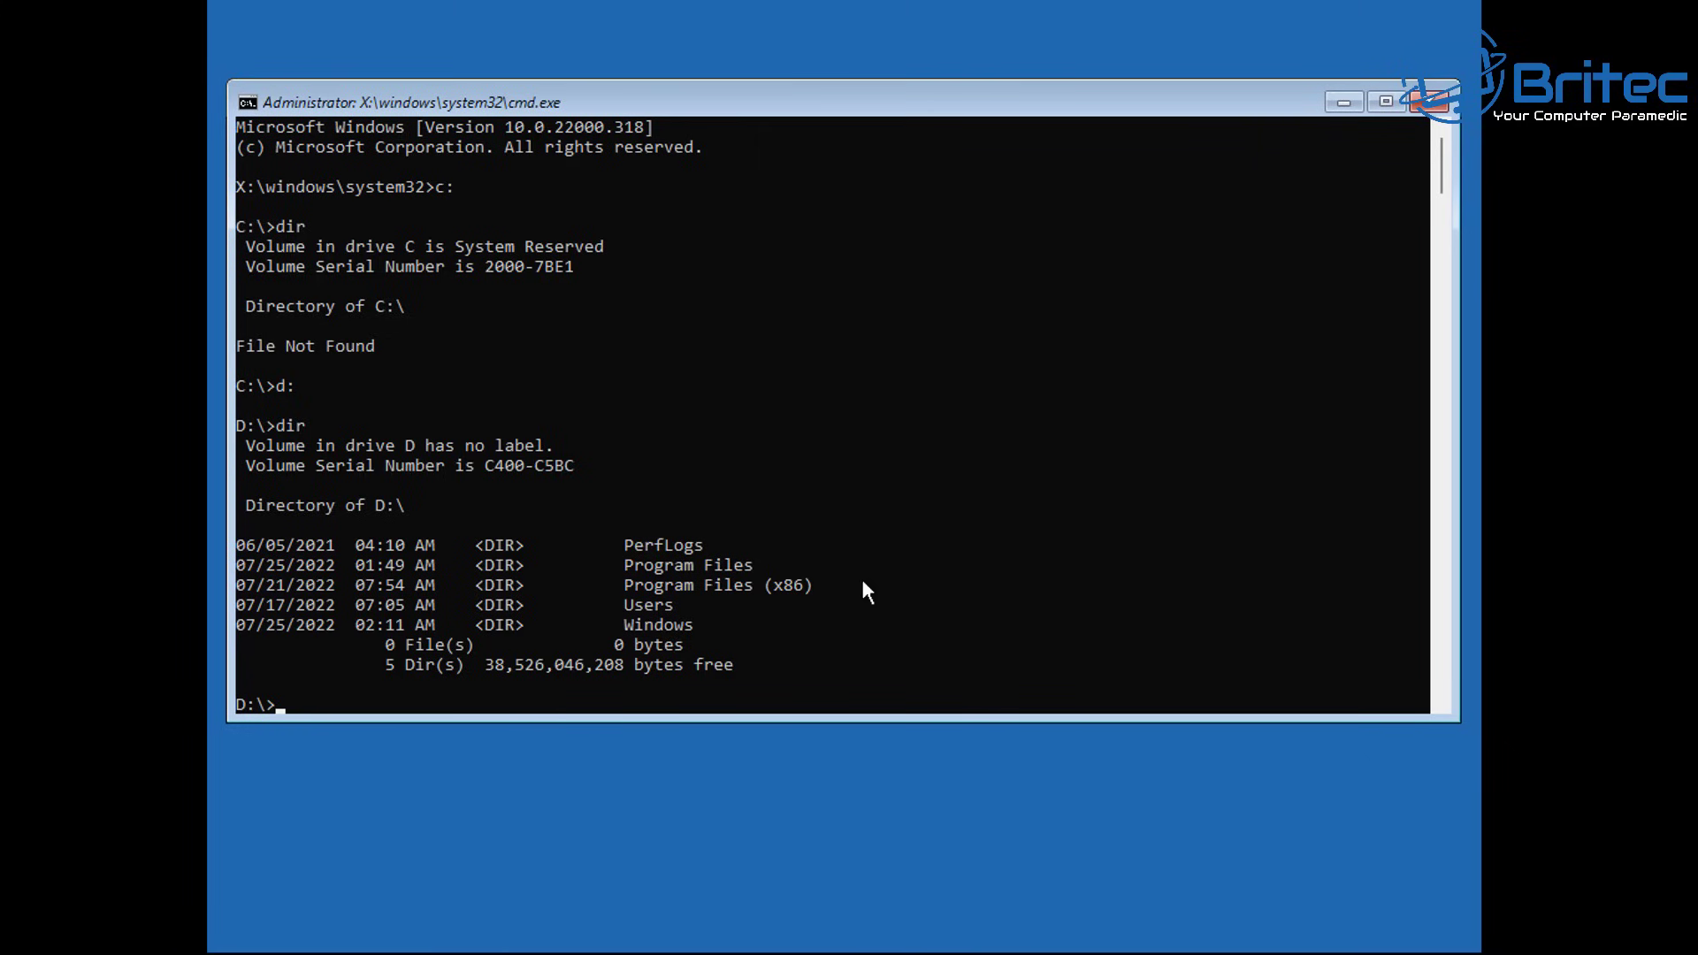
pyautogui.scroll(-1, 1020, 597)
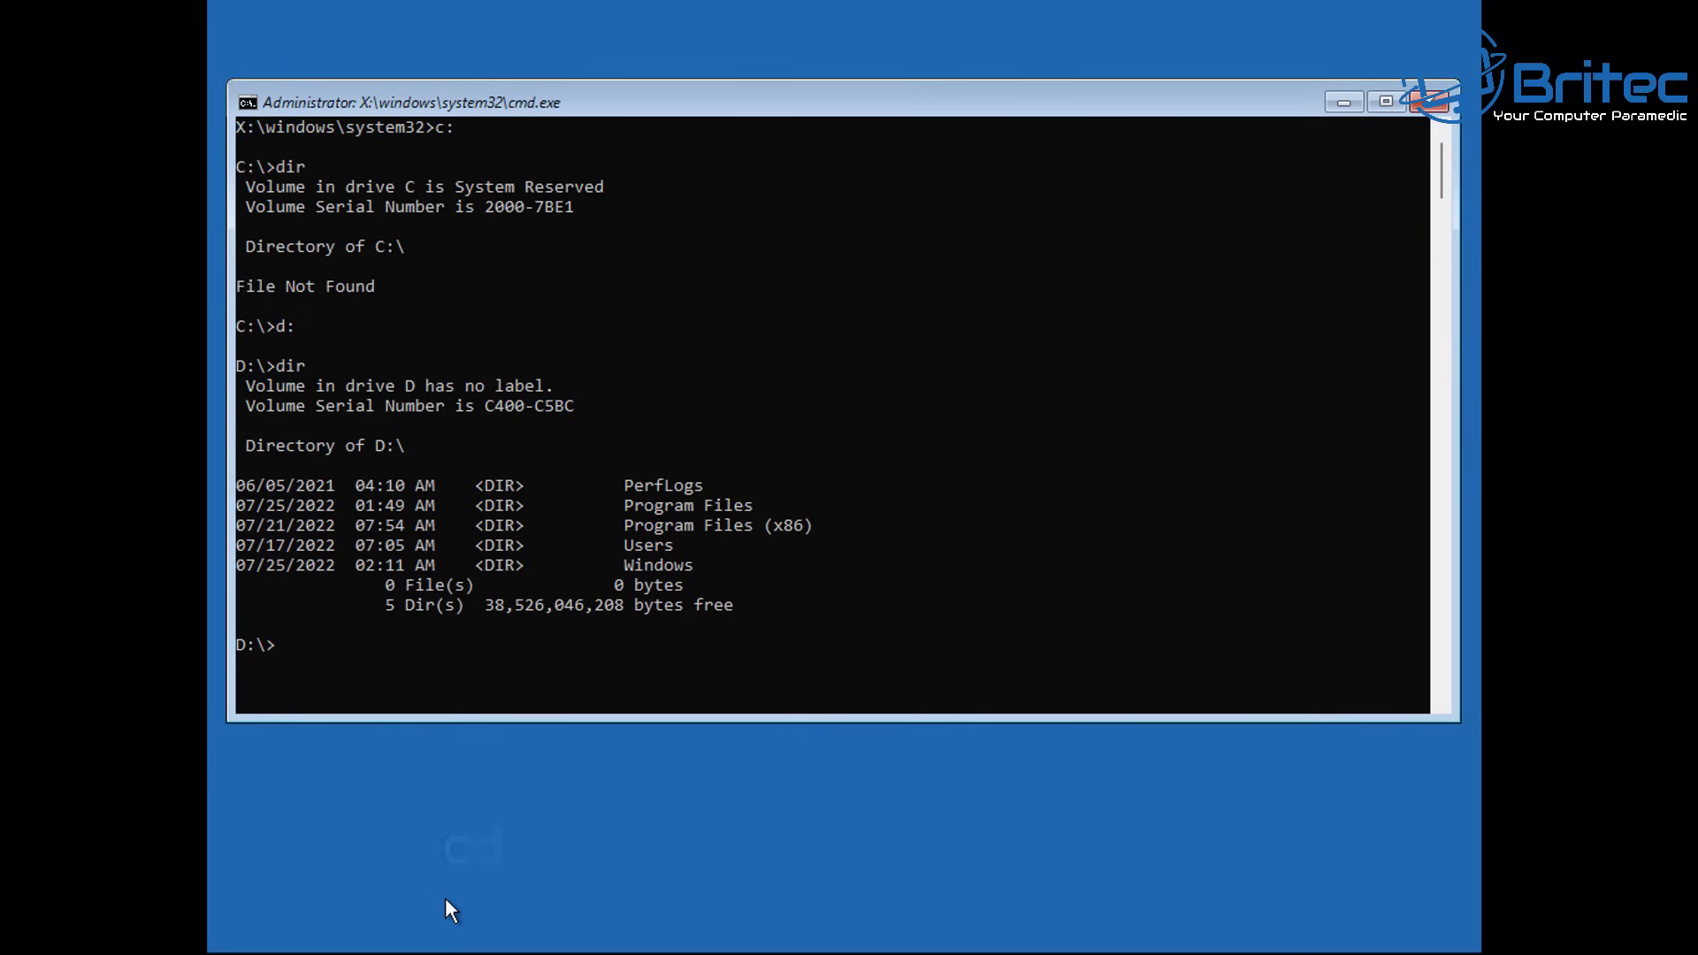
pyautogui.write('cd')
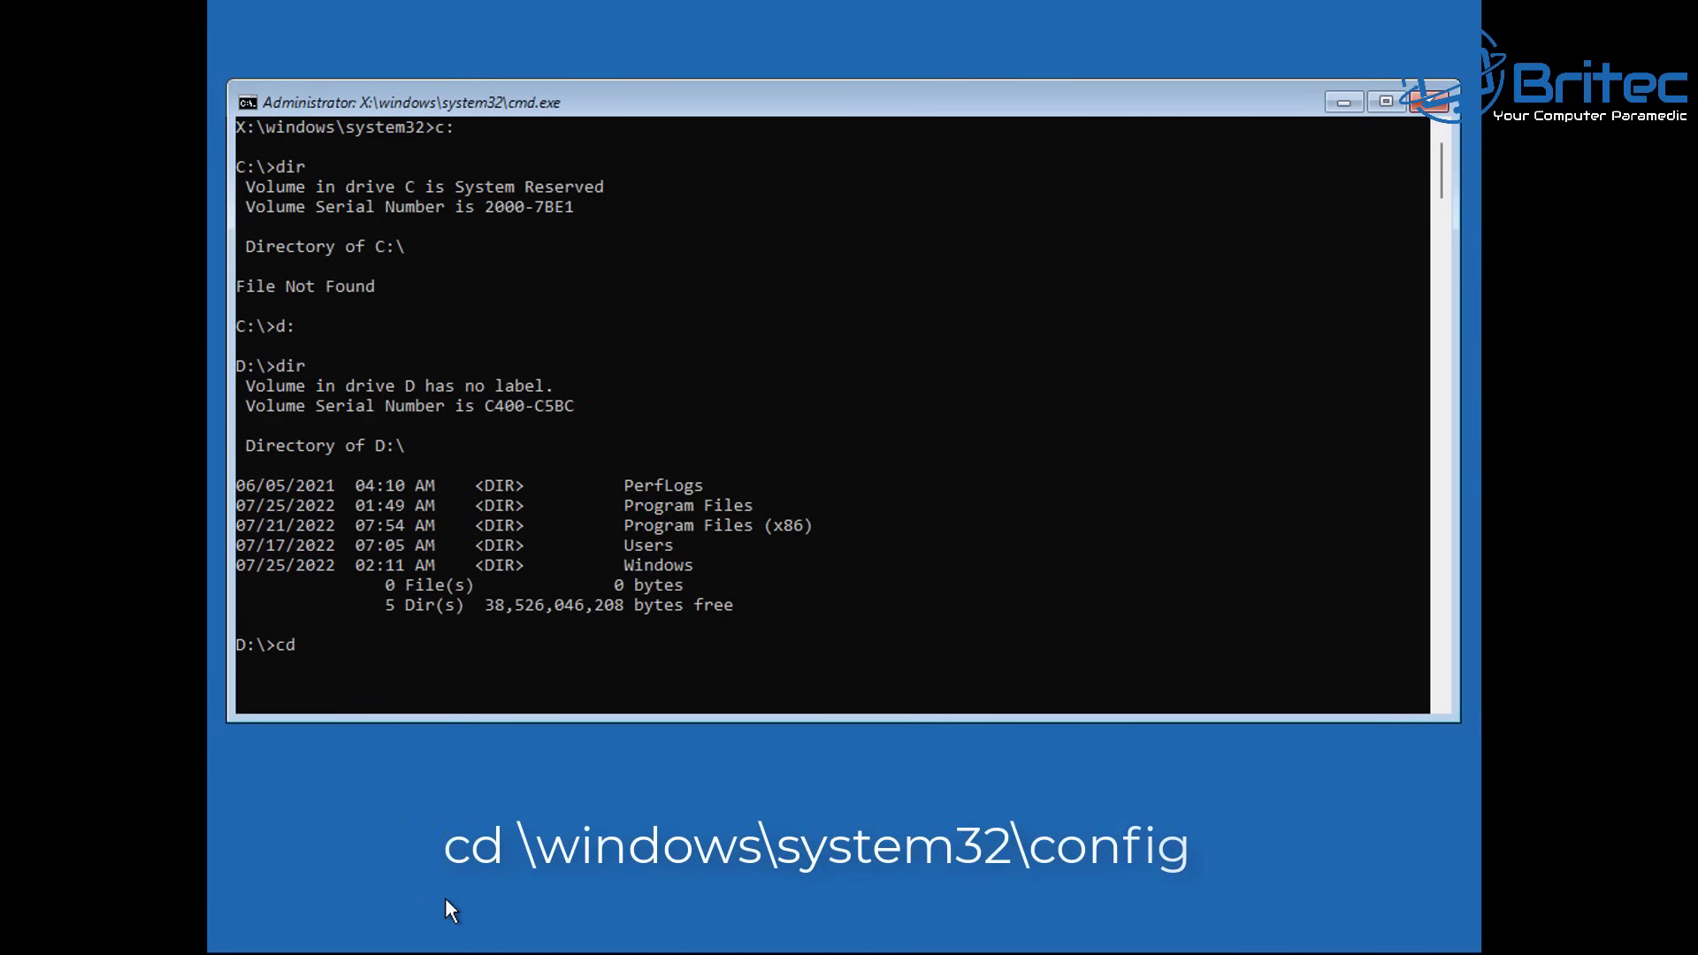
pyautogui.write(' \\windows\\system32\\config')
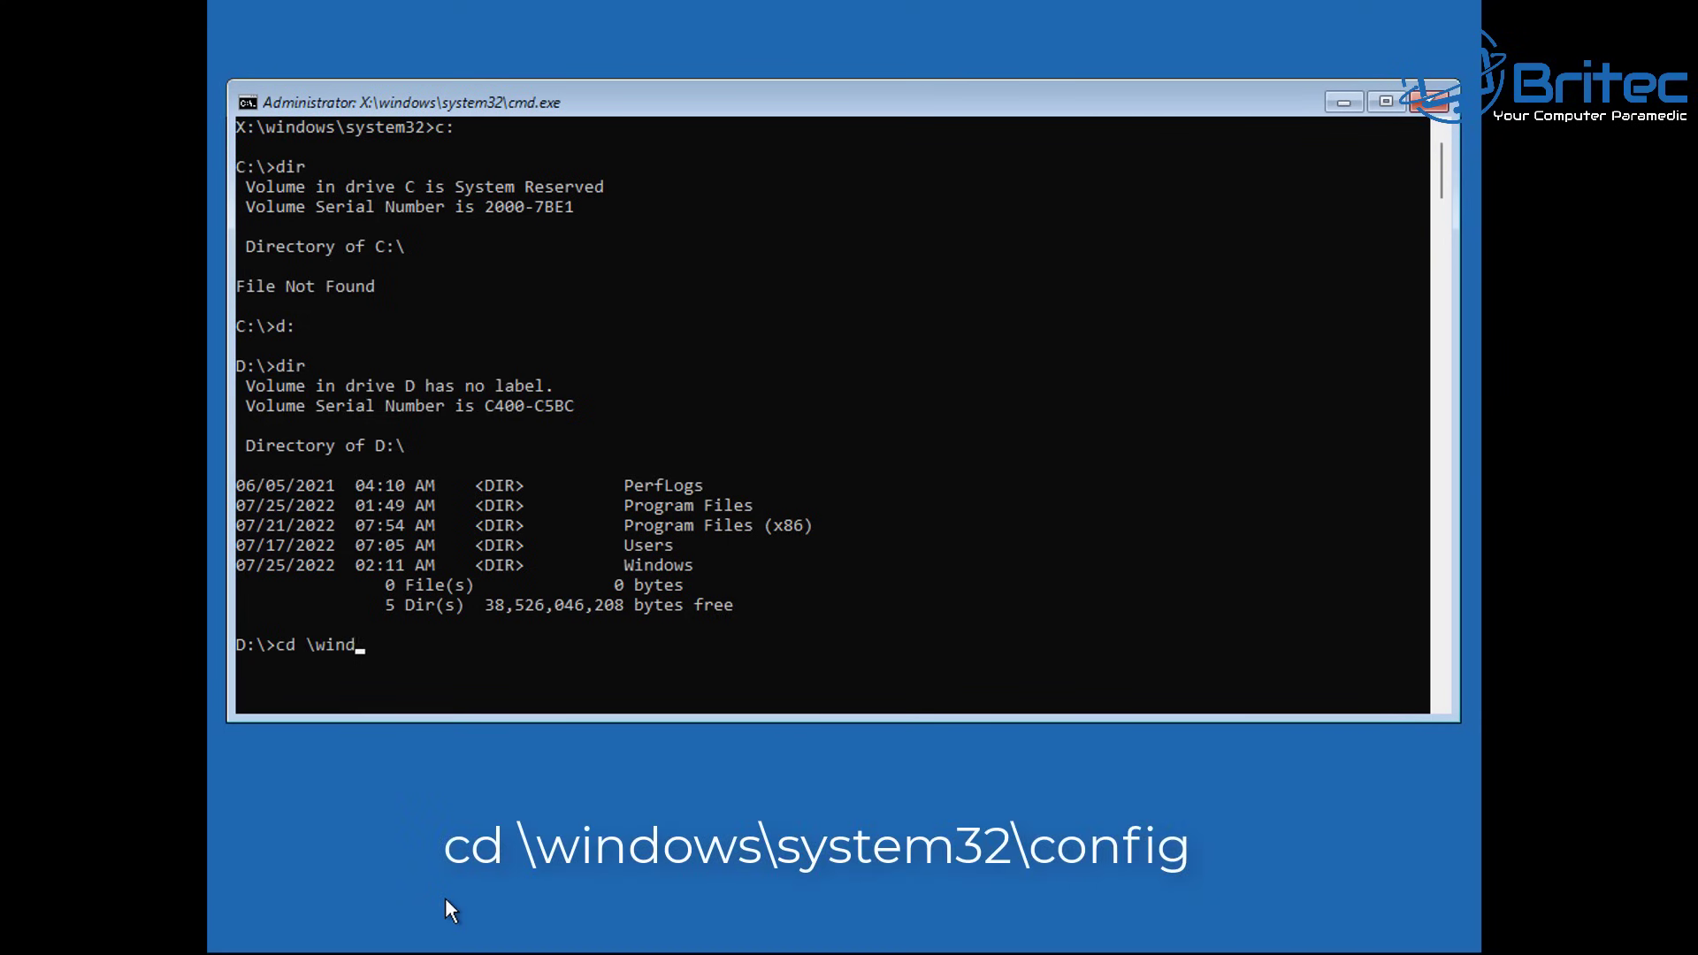
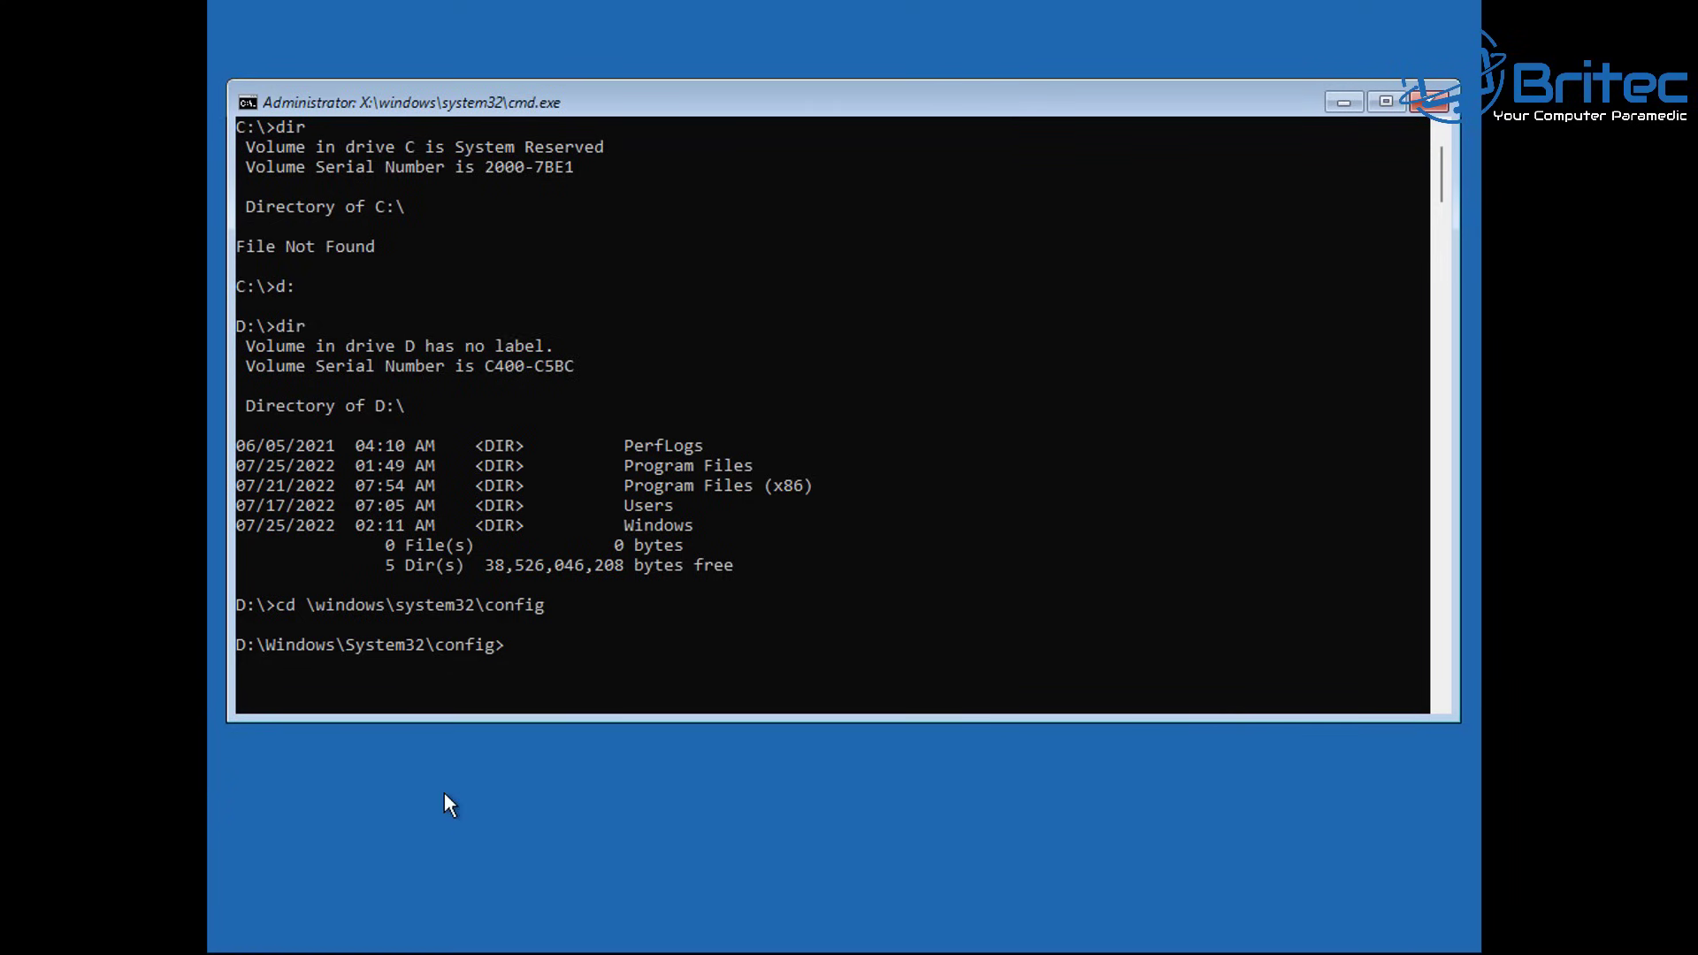
# - Start a 'ren' command at the D:\Windows\System32\config prompt to rename the SYSTEM hive
pyautogui.write('ren system system.001')
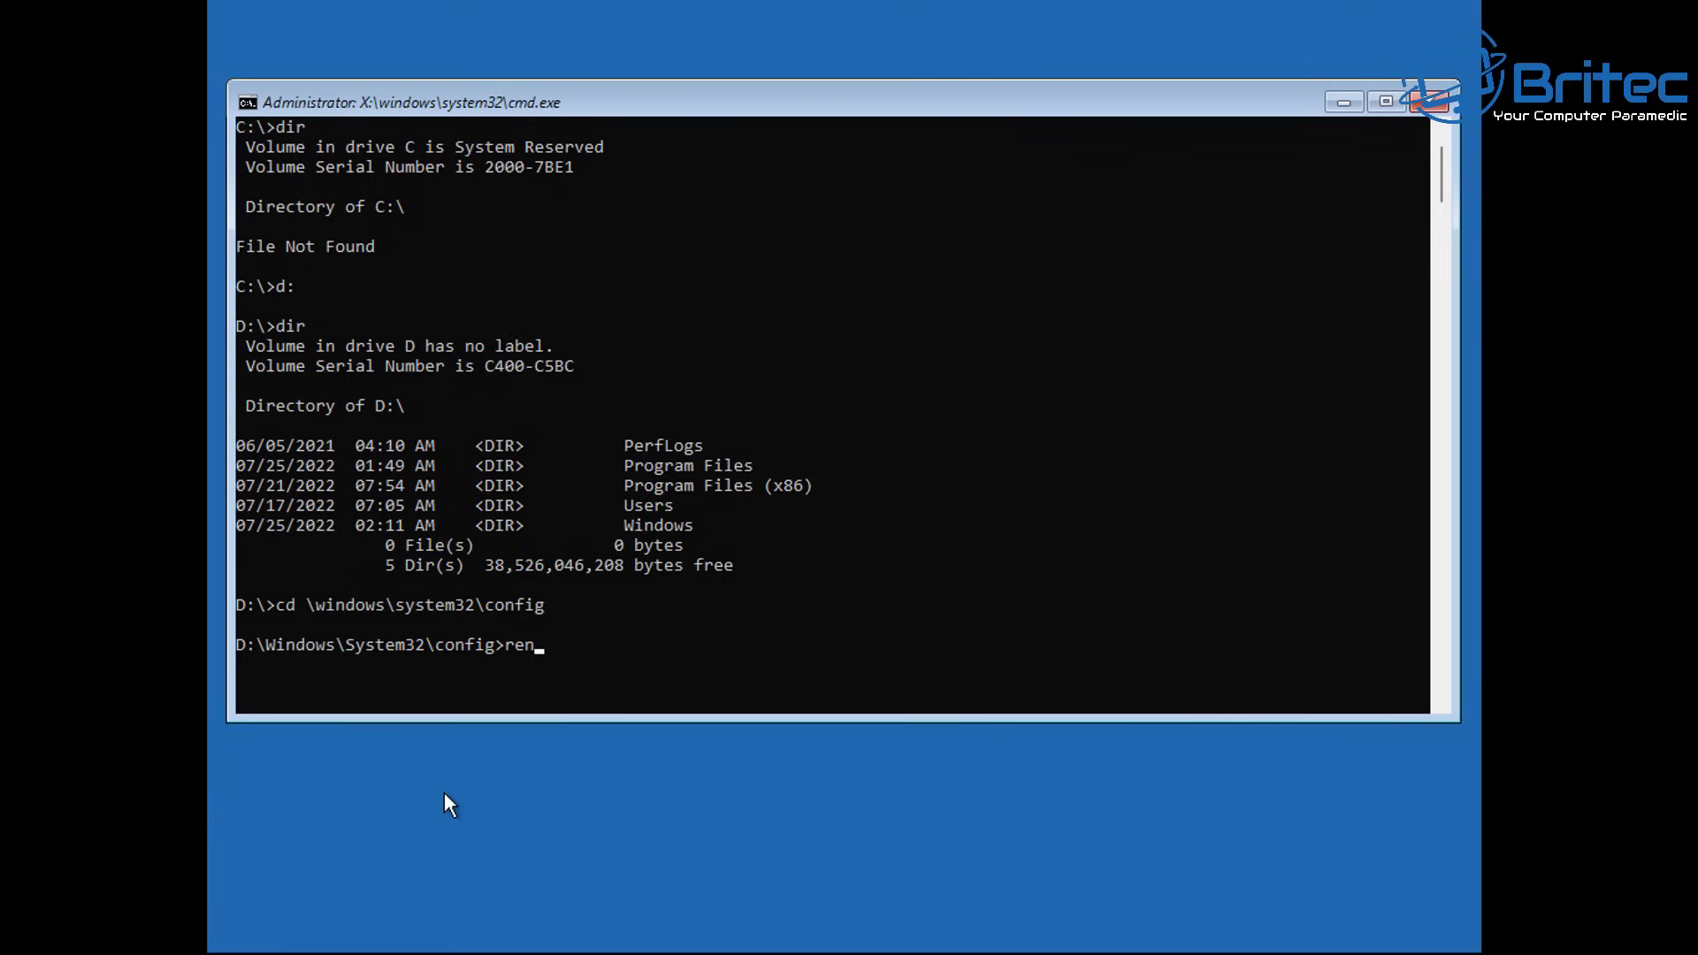
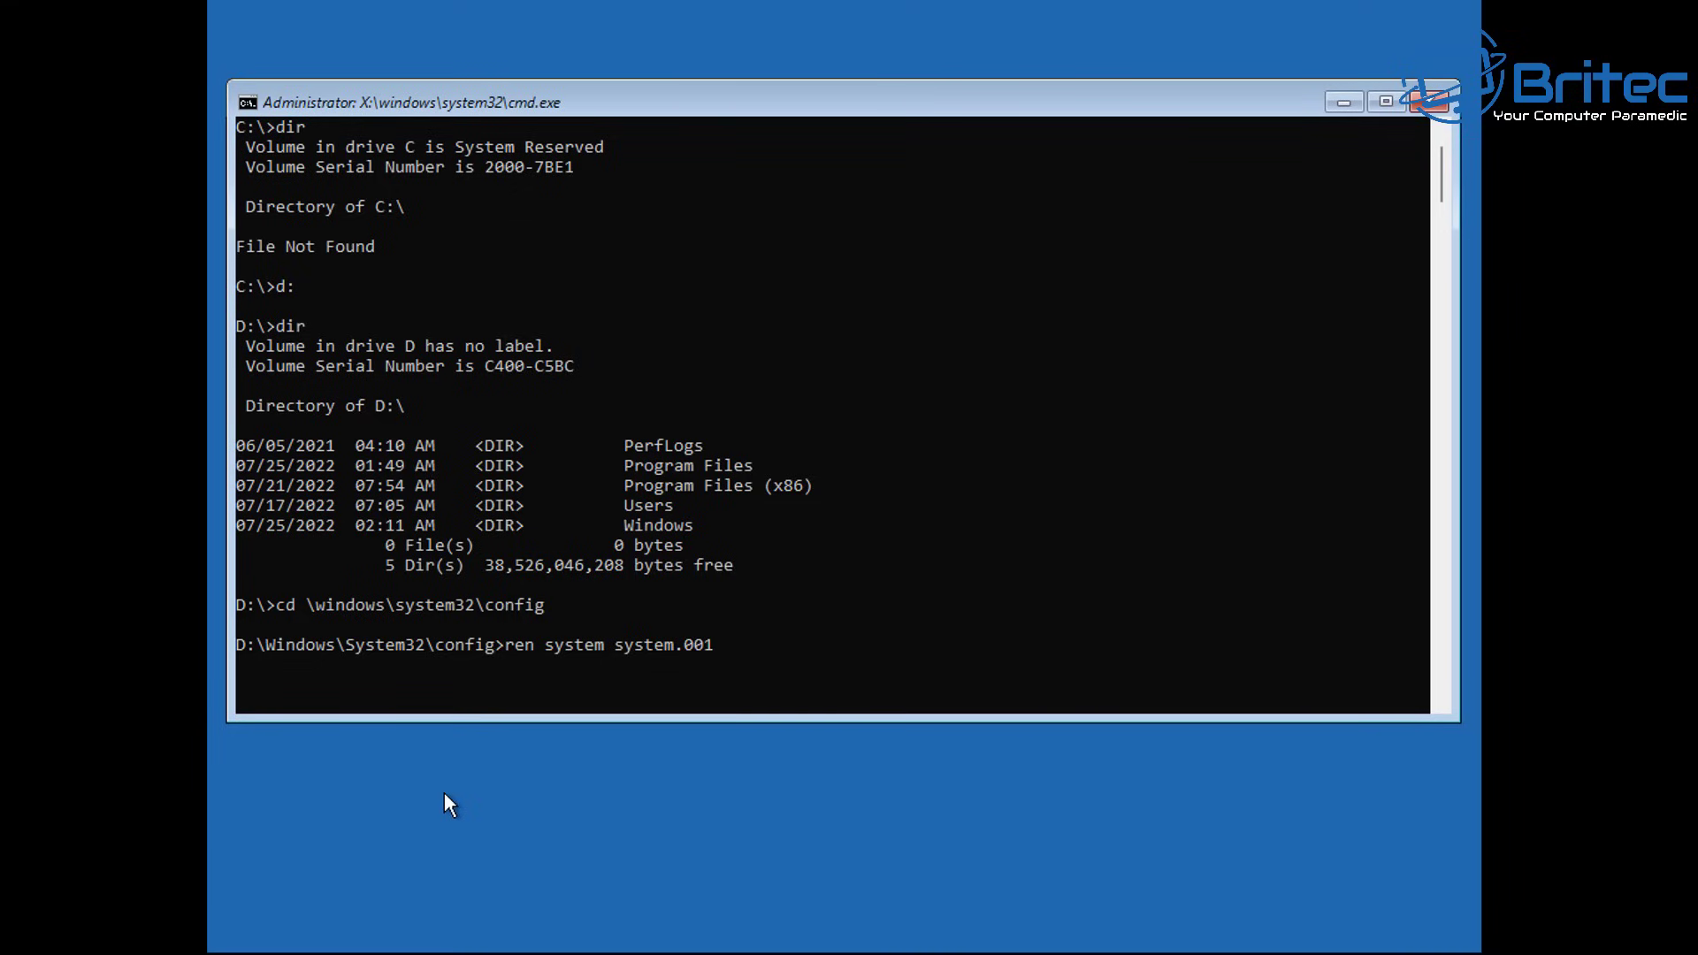
# - Run 'ren system system.001' to back up the SYSTEM hive in D:\Windows\System32\config
pyautogui.press('Return')
pyautogui.scroll(-2, 707, 620)
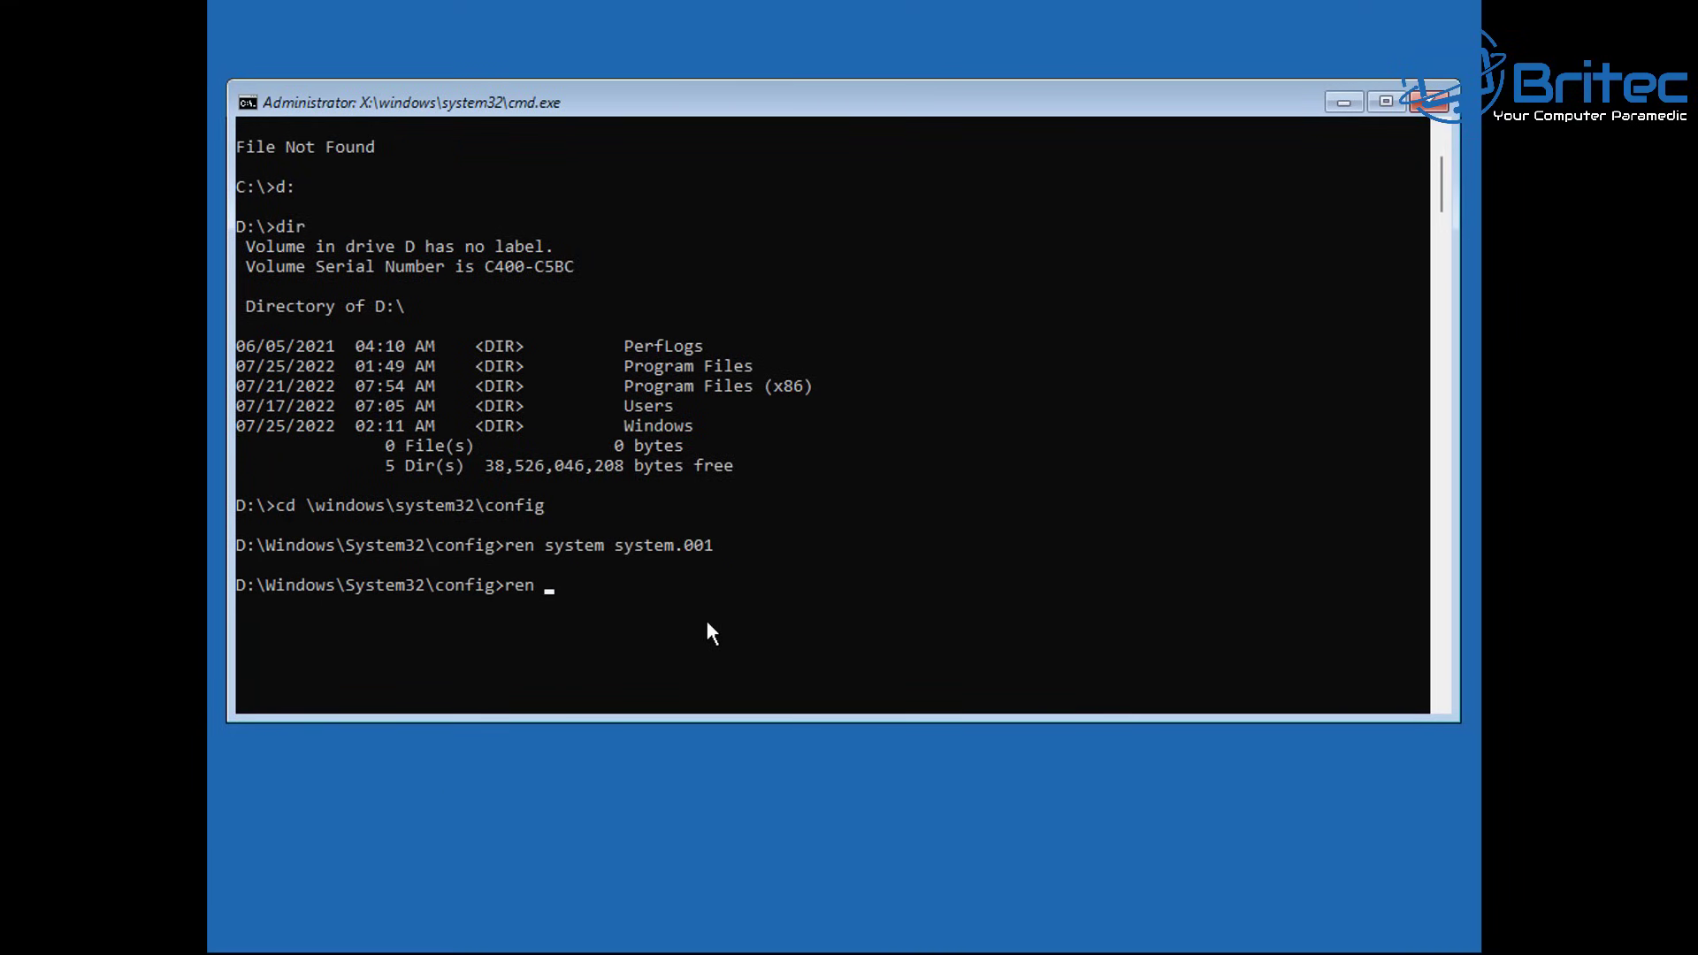
# - Rename the software hive to software.001 with the ren command
pyautogui.write('software software.001')
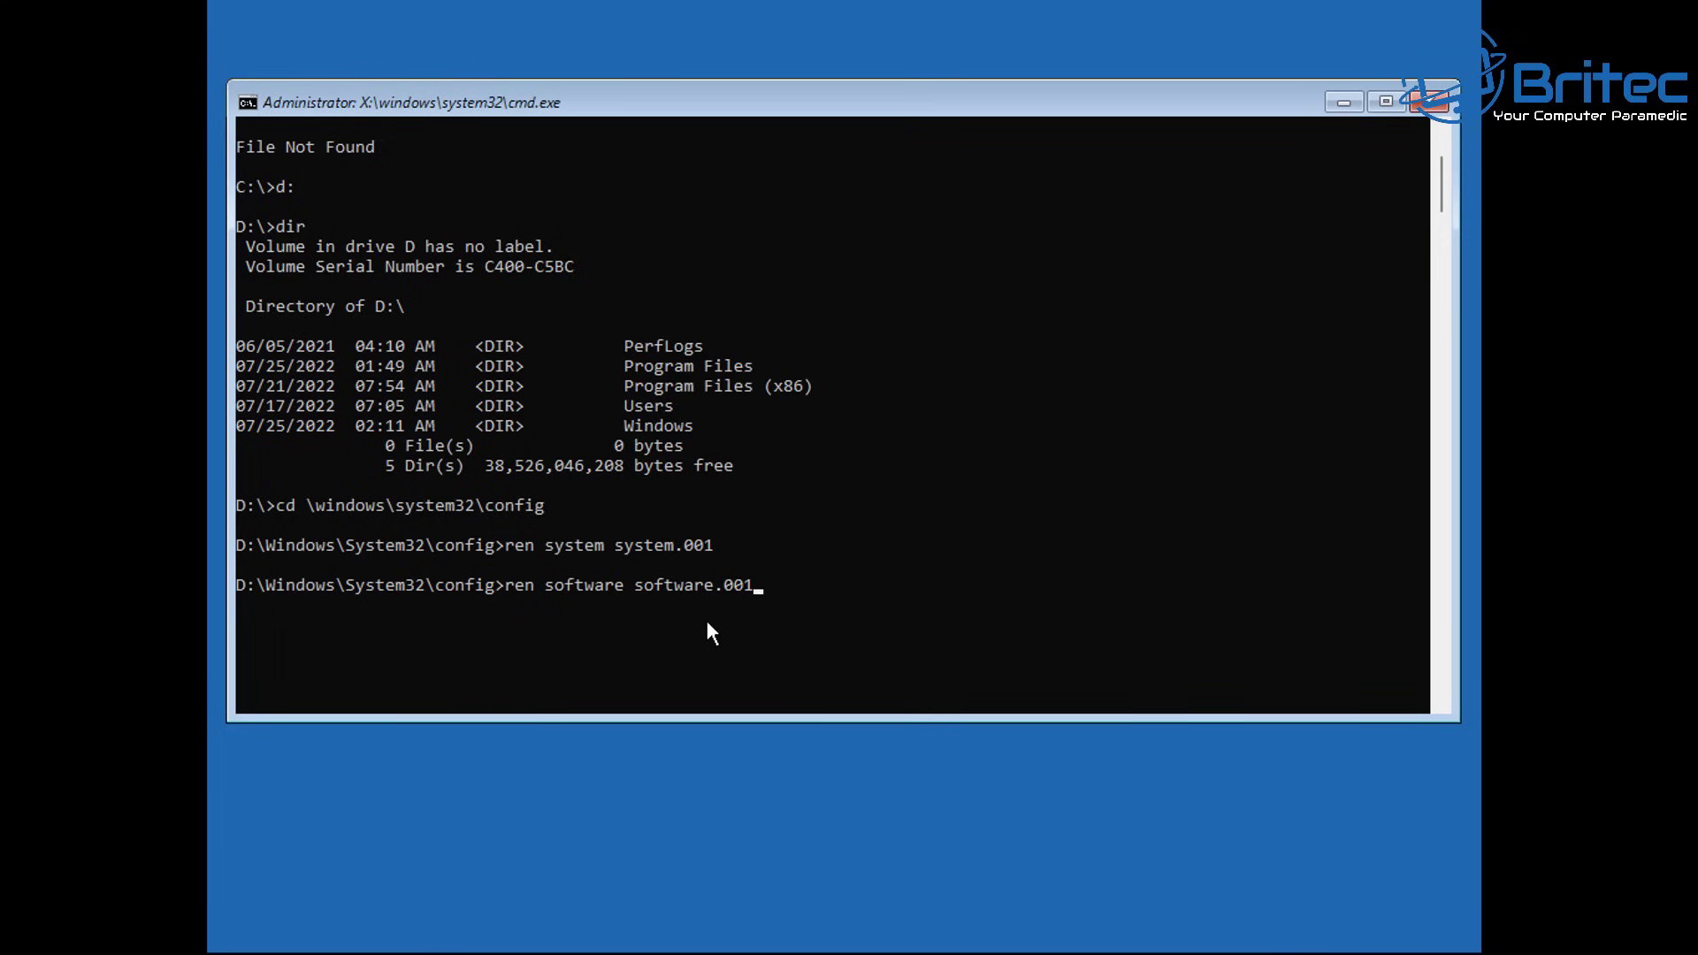
pyautogui.press('Return')
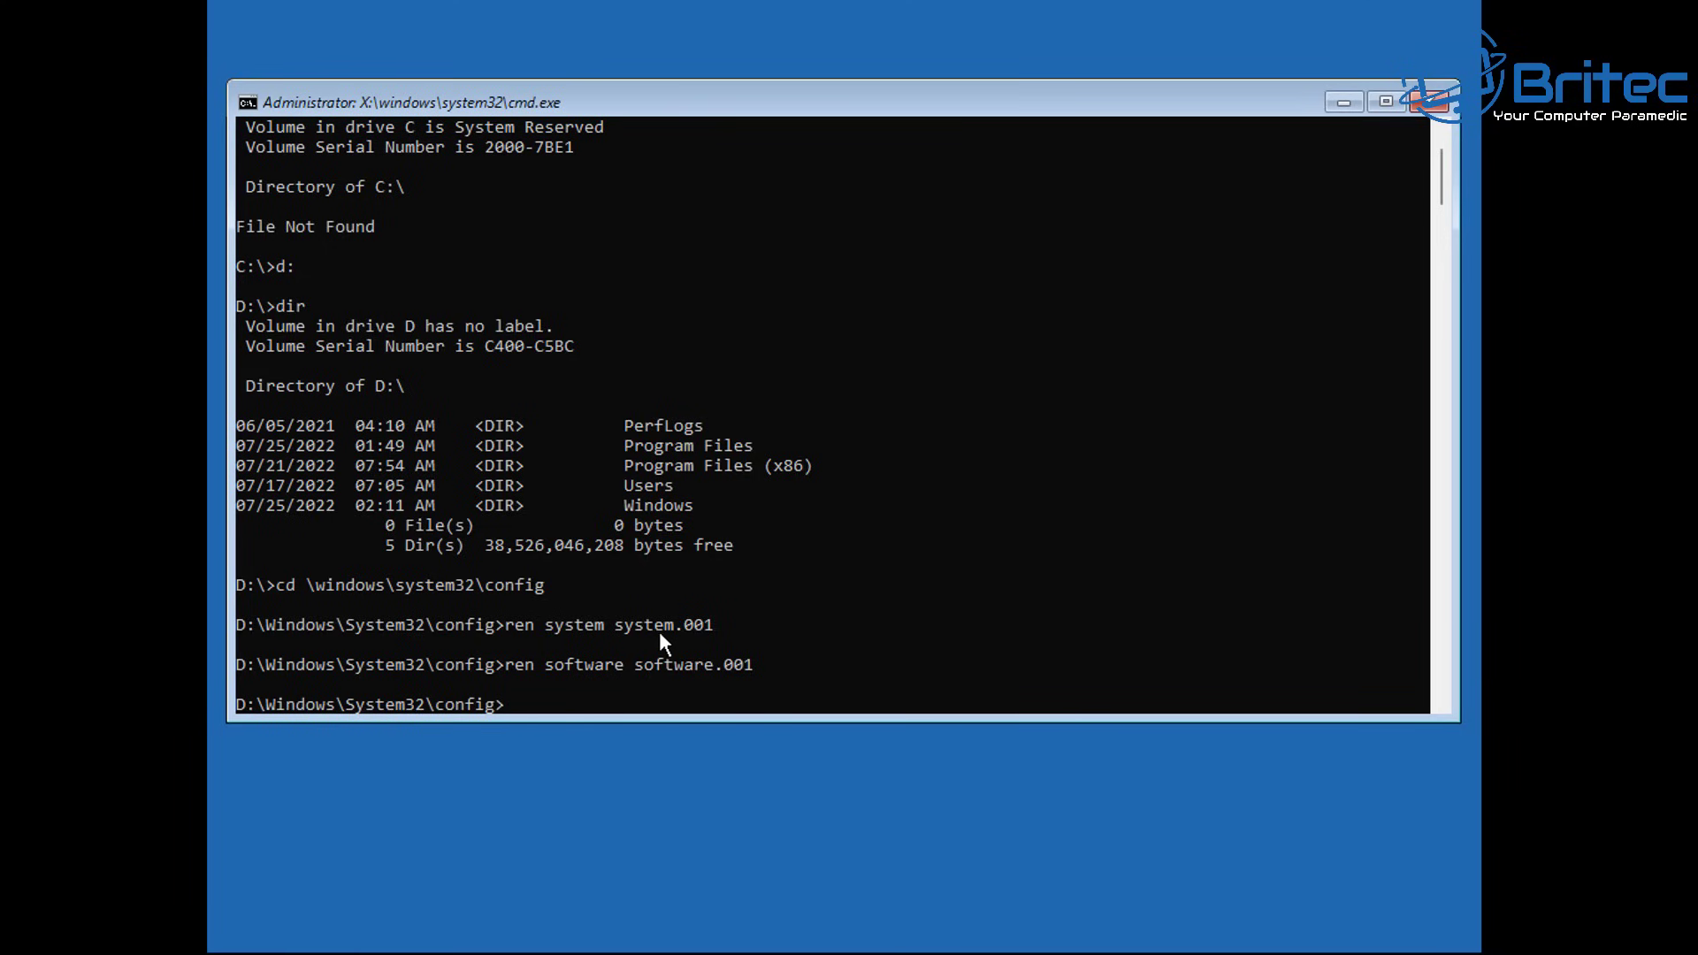
pyautogui.scroll(-1, 695, 652)
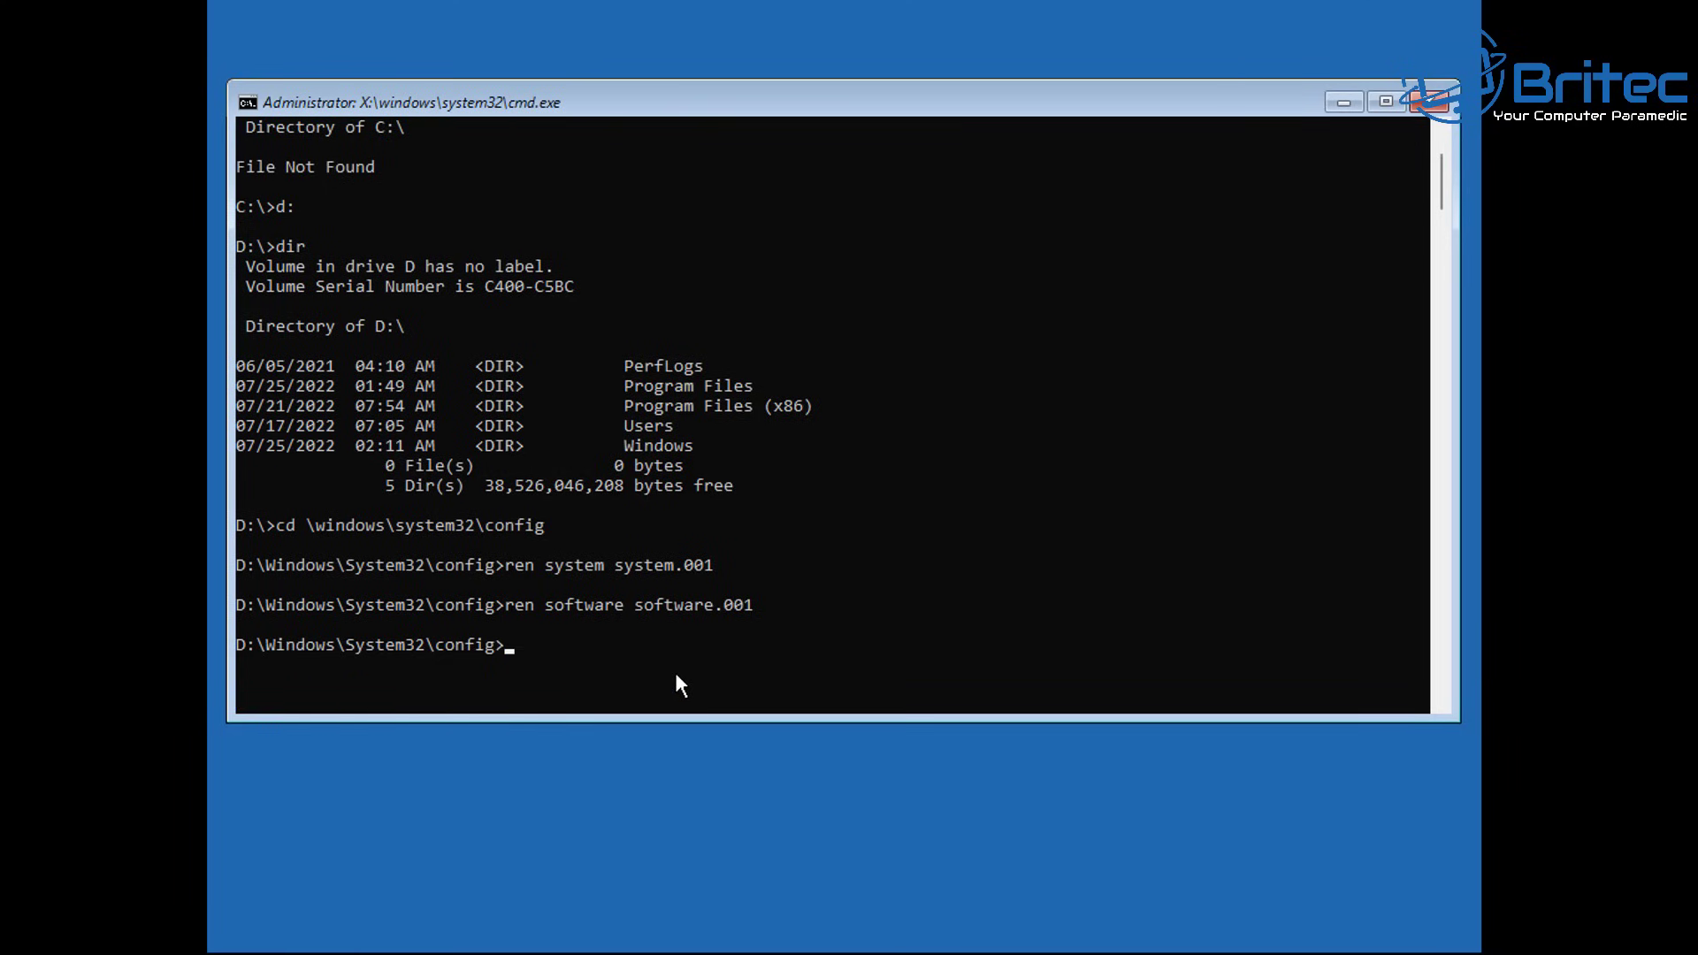
# - List the config folder with dir to confirm system.001 and software.001 exist
pyautogui.write('dir')
pyautogui.press('Return')
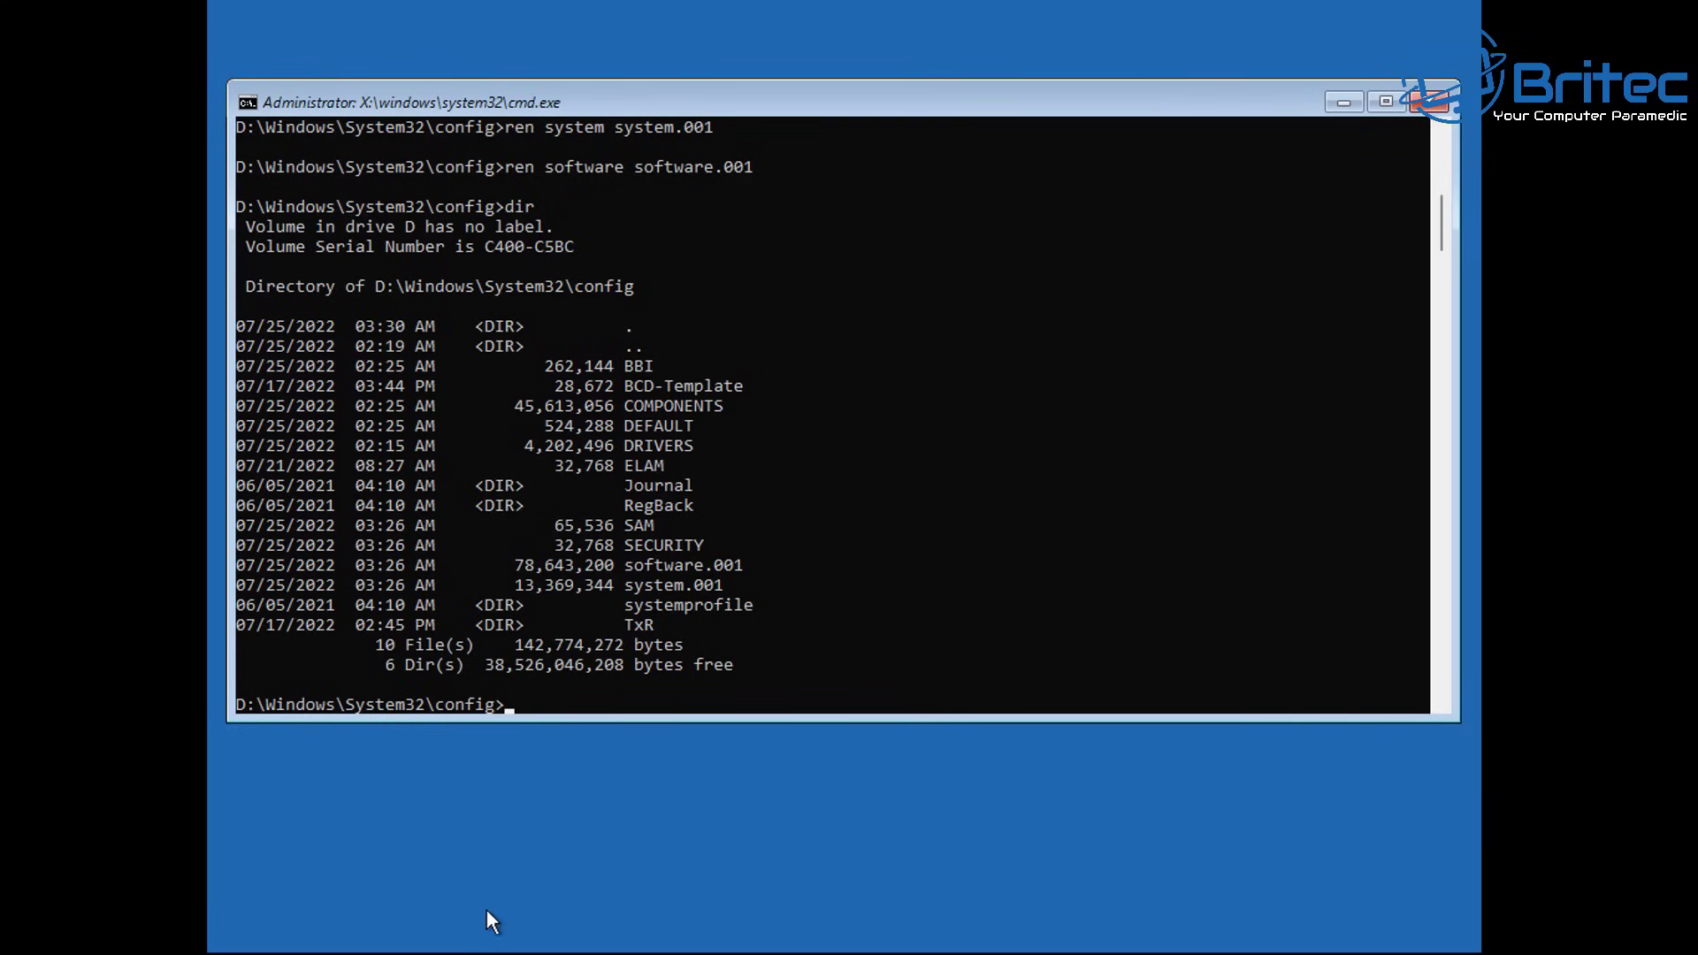
pyautogui.scroll(-1, 594, 681)
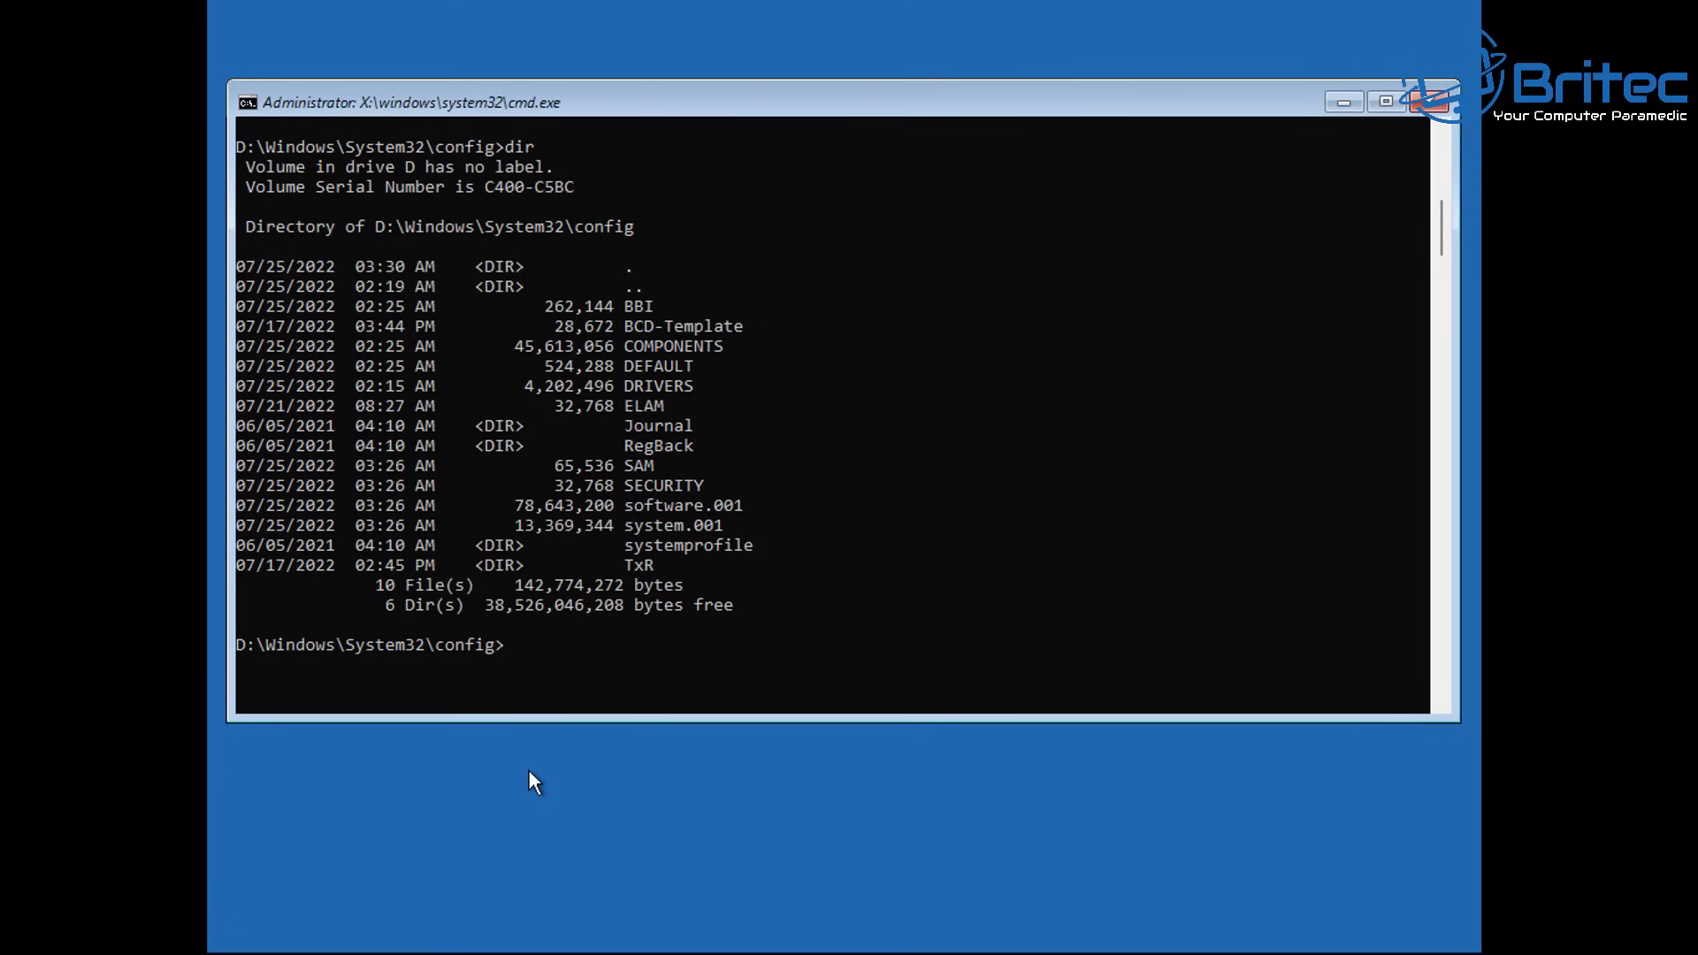
# - Exit Command Prompt to return to the recovery options screen
pyautogui.write('edit')
pyautogui.press('BackSpace')
pyautogui.press('BackSpace')
pyautogui.press('BackSpace')
pyautogui.press('BackSpace')
pyautogui.write('exit')
pyautogui.press('Return')
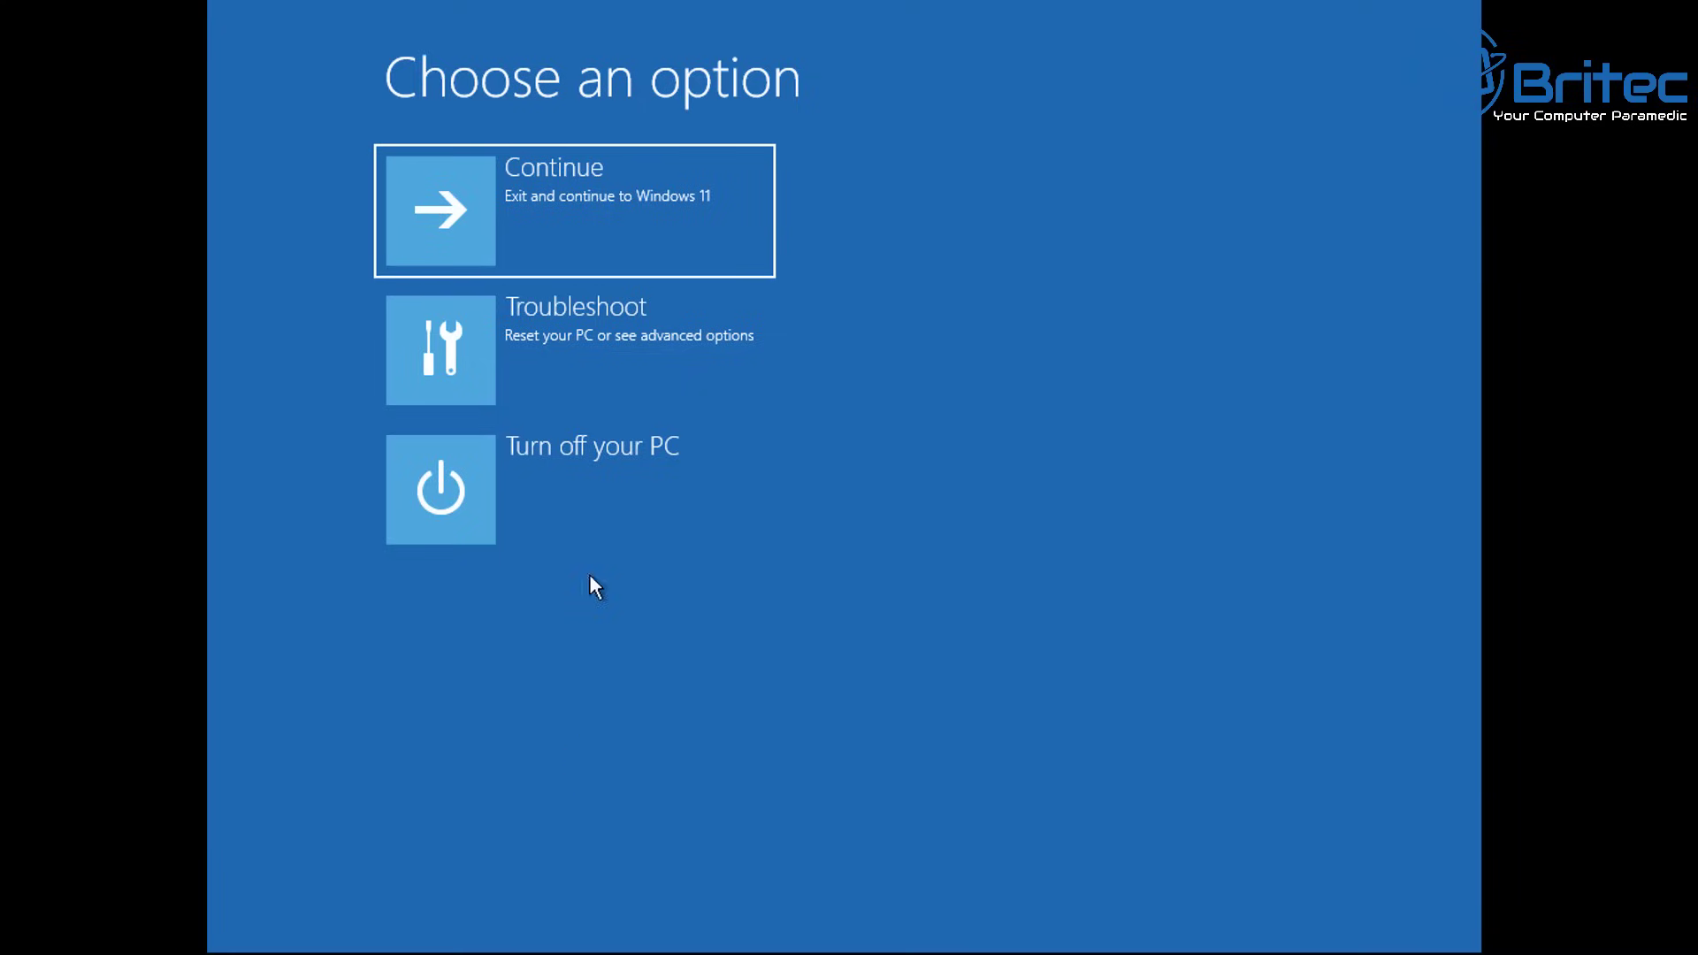
# - Turn off the PC, then choose Advanced options after Automatic Repair fails
pyautogui.click(581, 479)
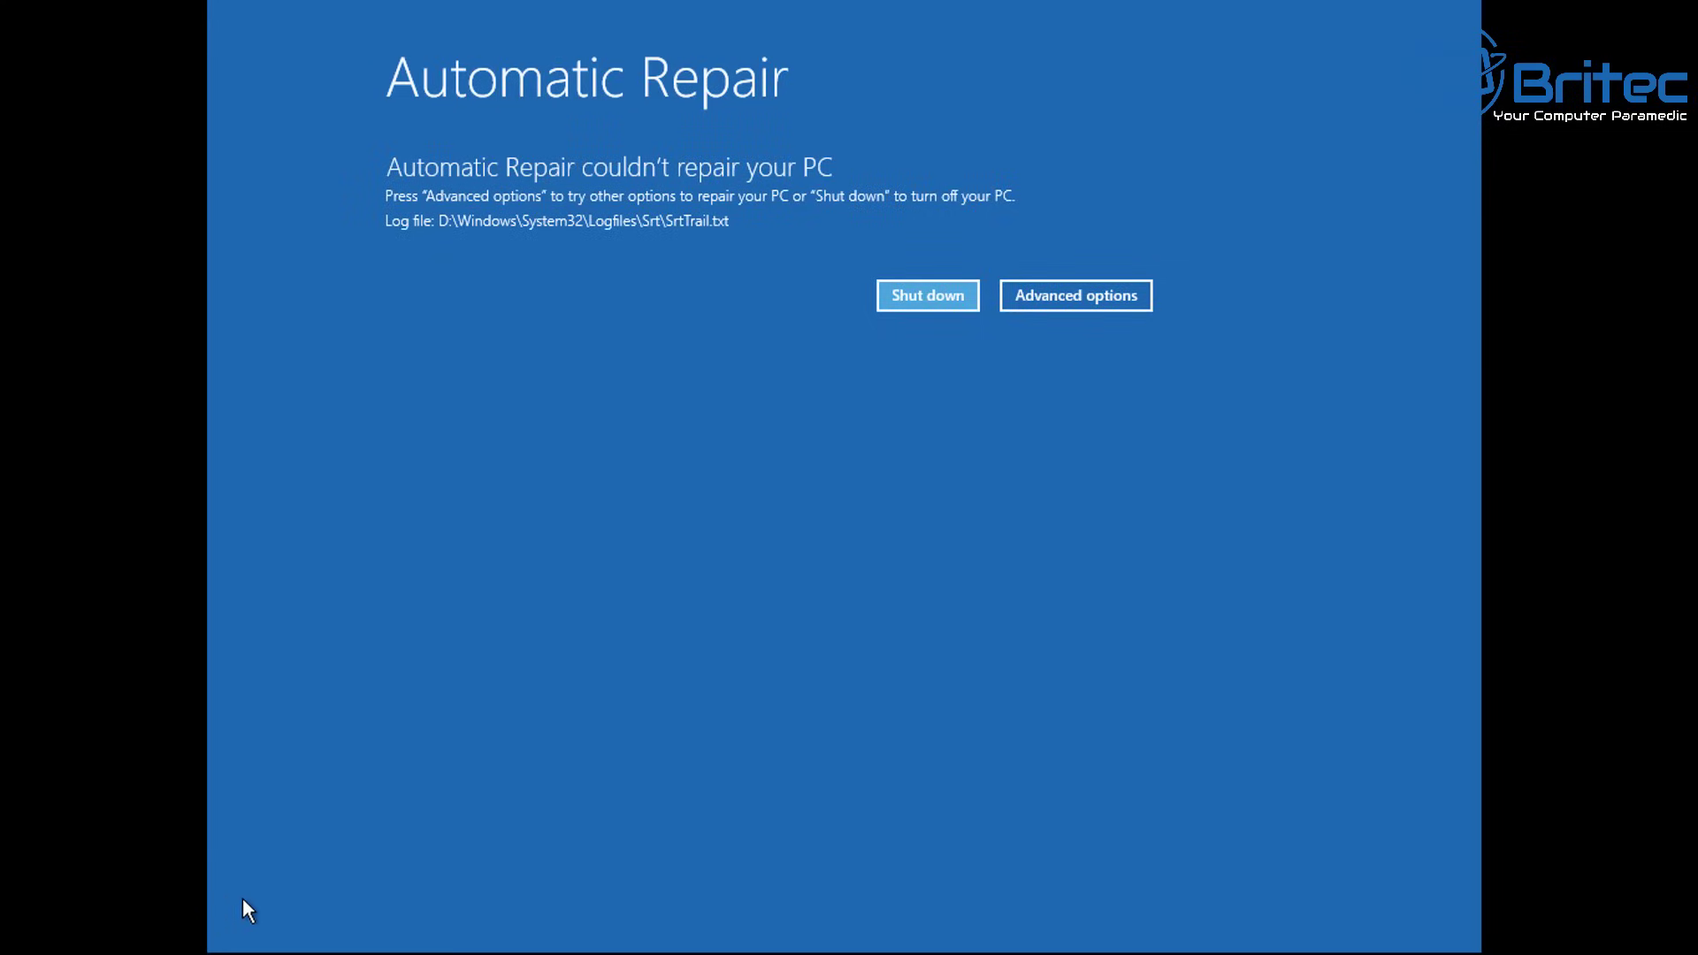
pyautogui.click(1106, 295)
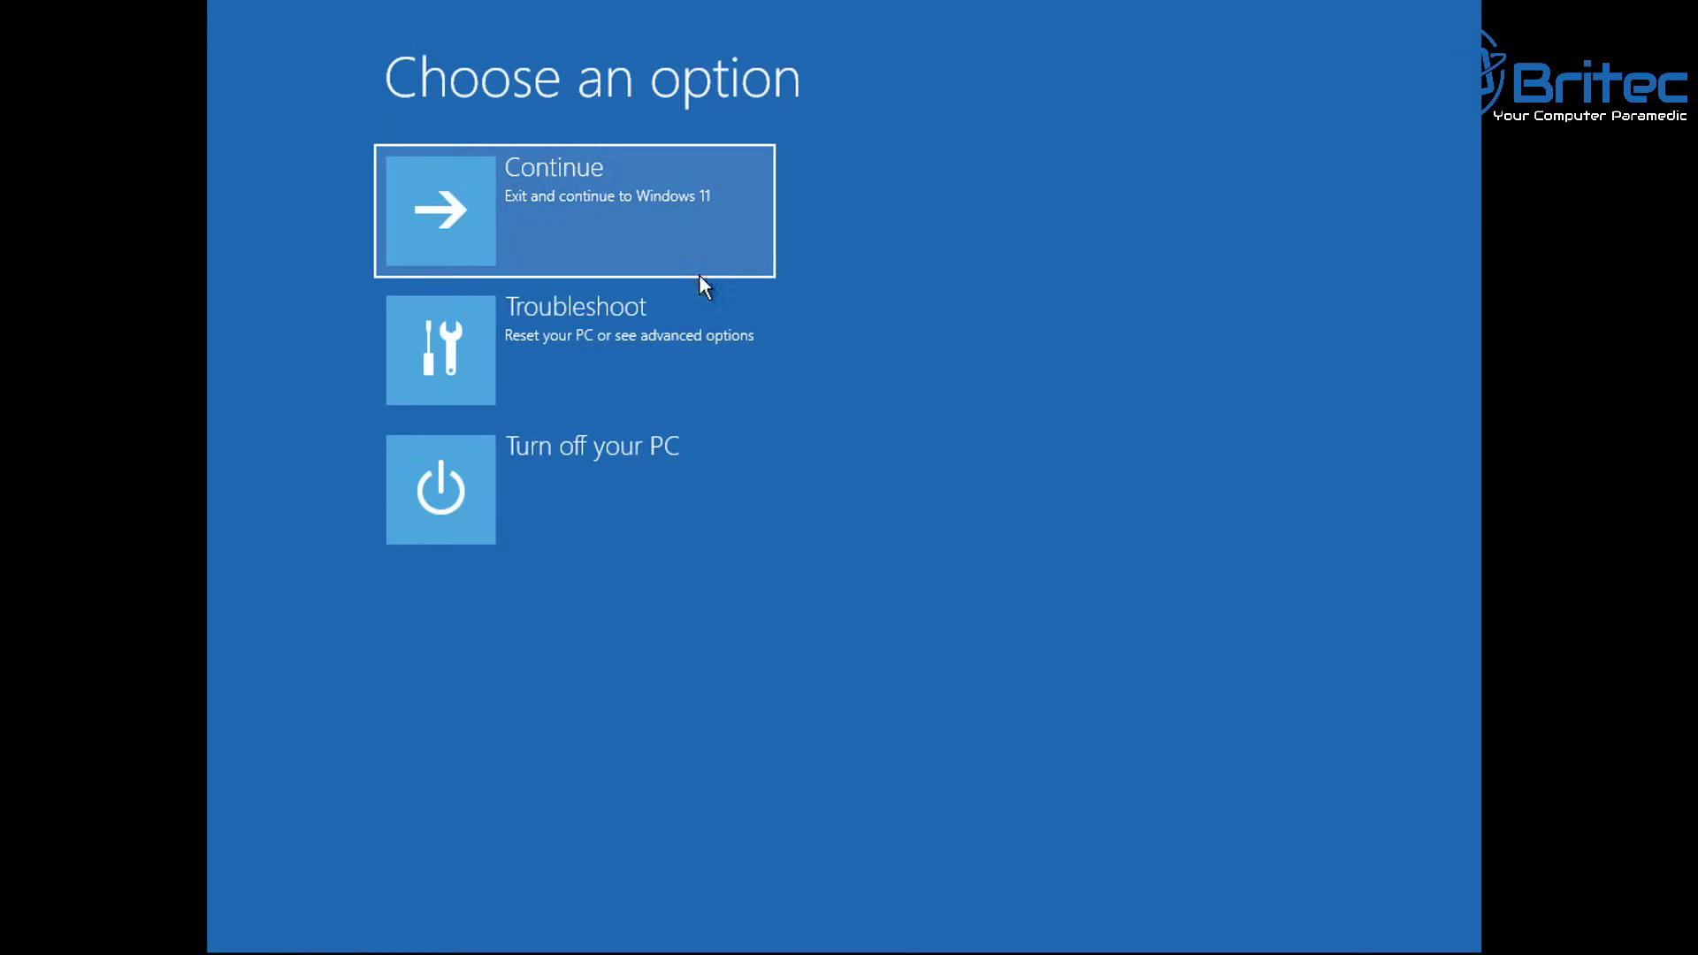
# - Reset this PC from Troubleshoot, keeping personal files and using Cloud download
pyautogui.click(658, 361)
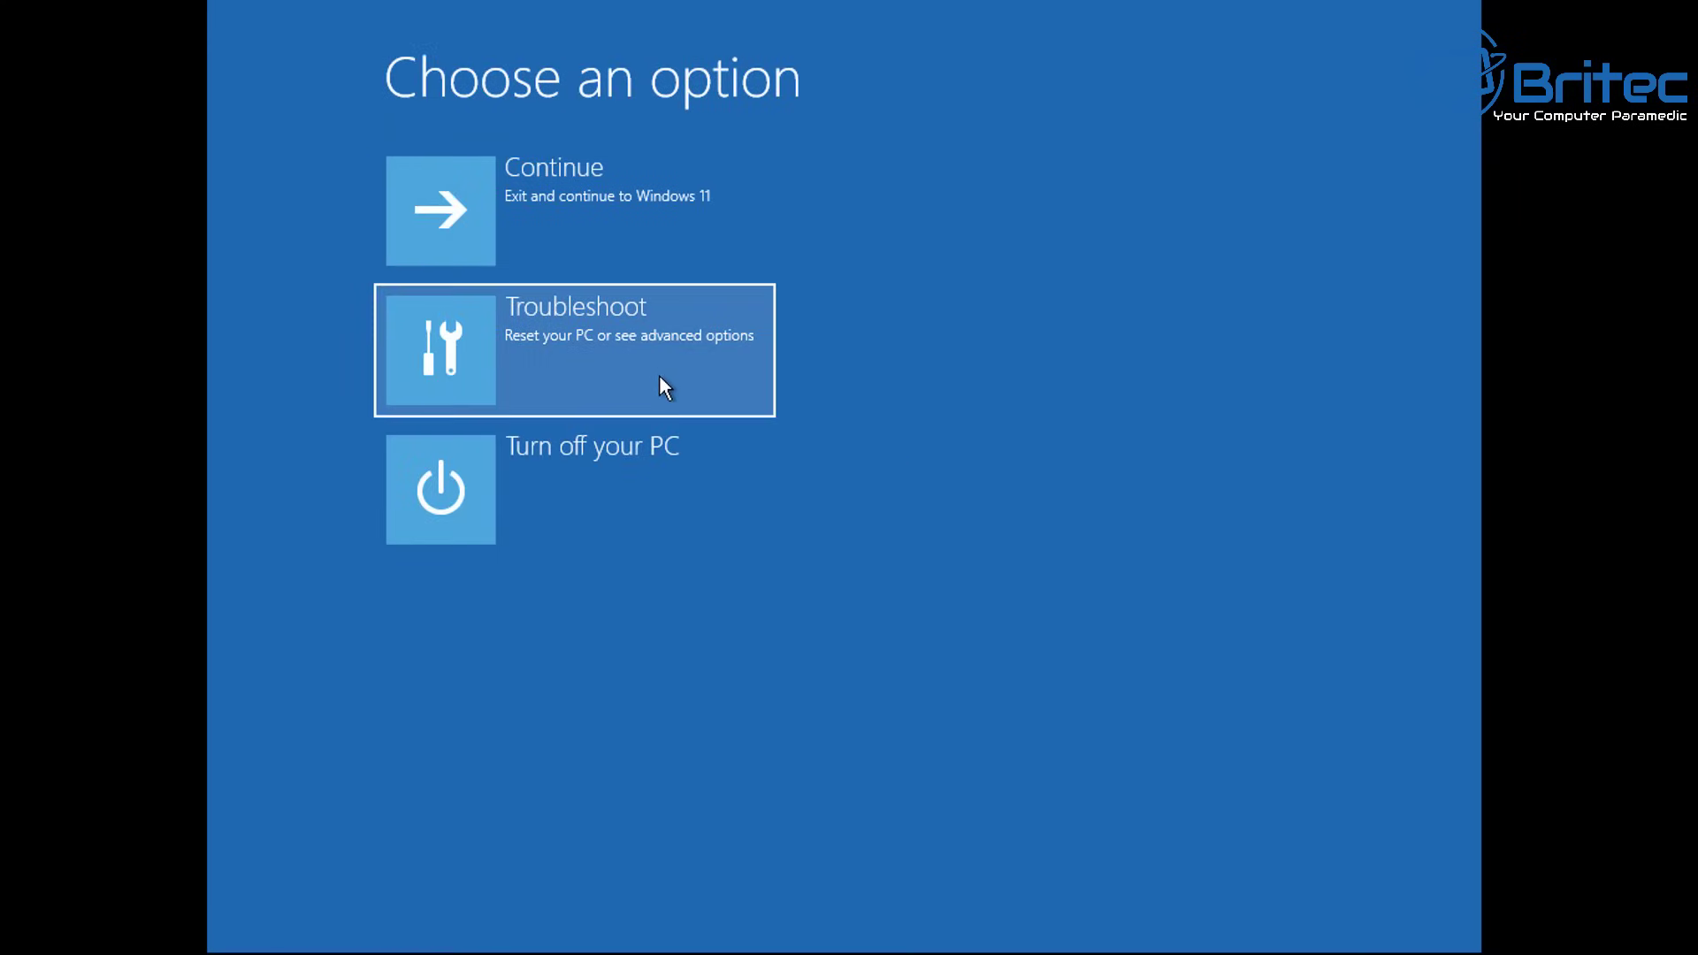
pyautogui.click(660, 375)
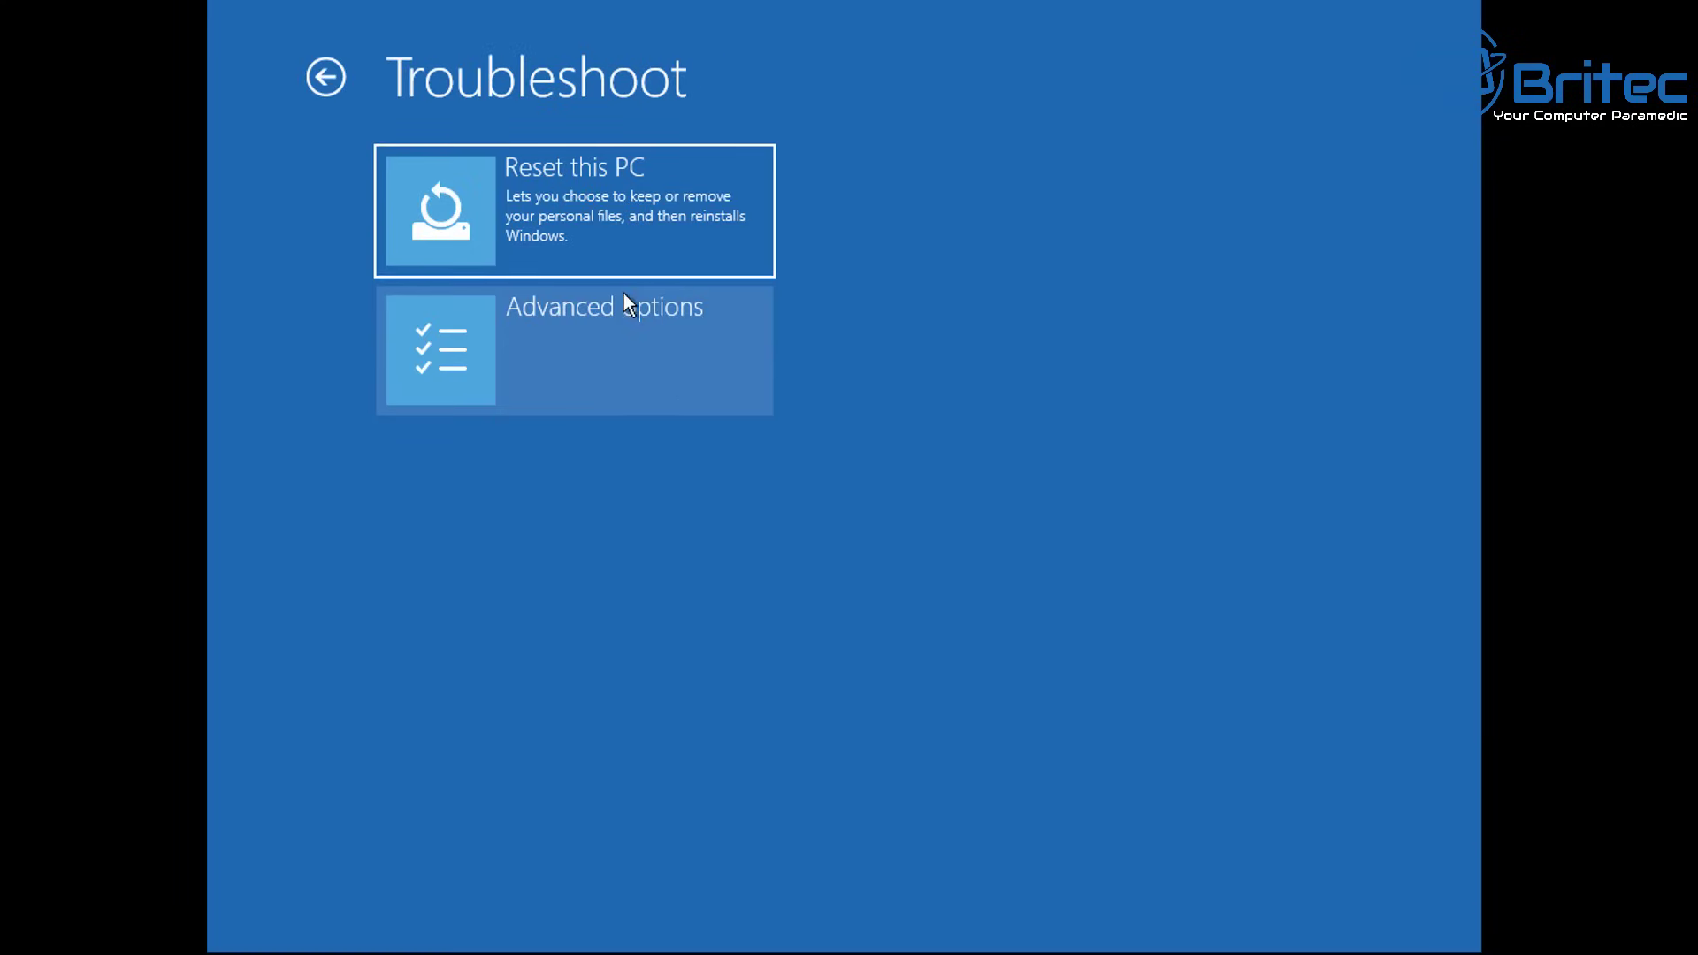
pyautogui.click(624, 225)
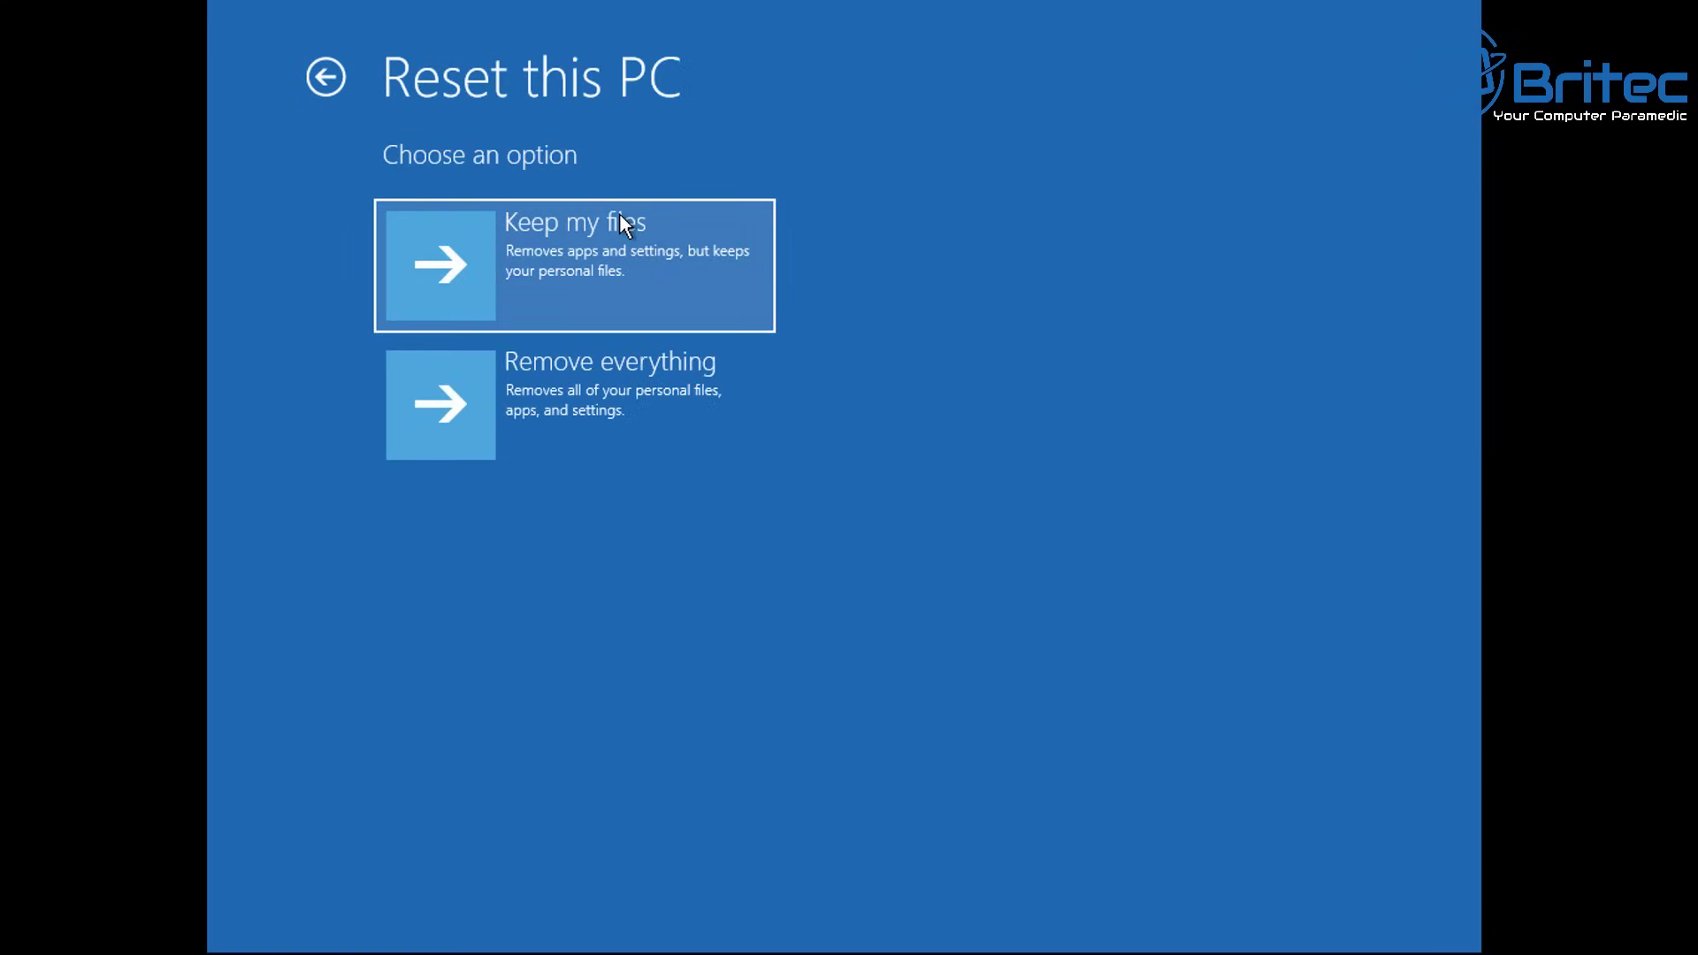
pyautogui.click(586, 300)
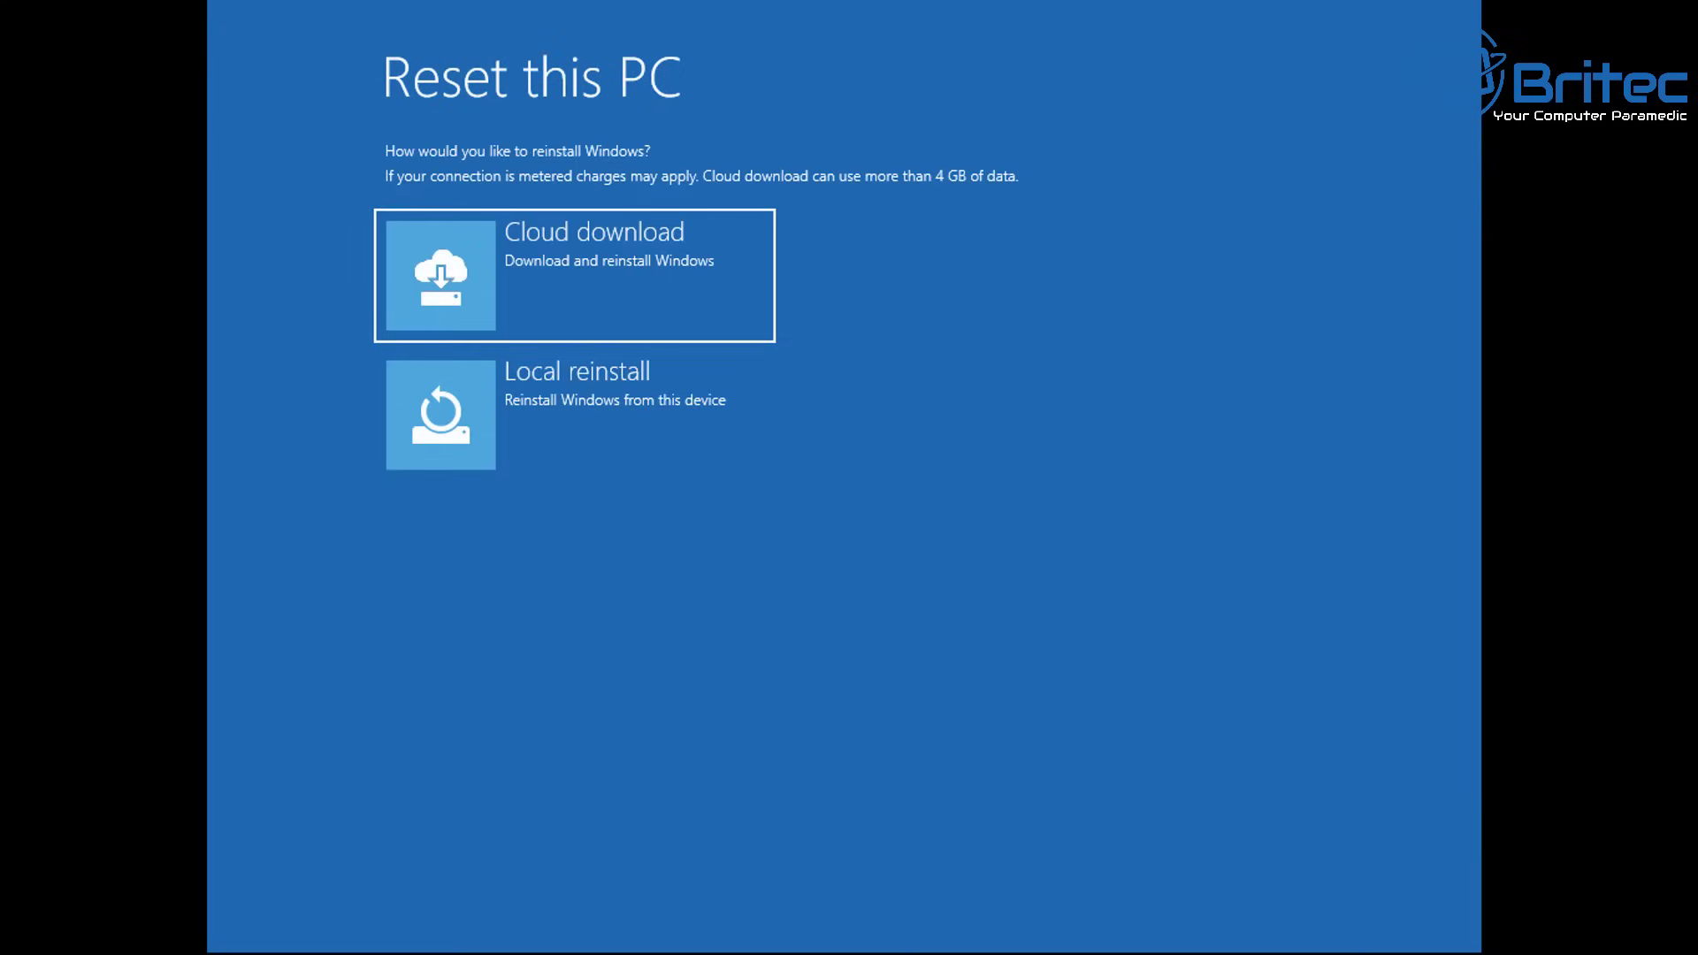
pyautogui.click(644, 295)
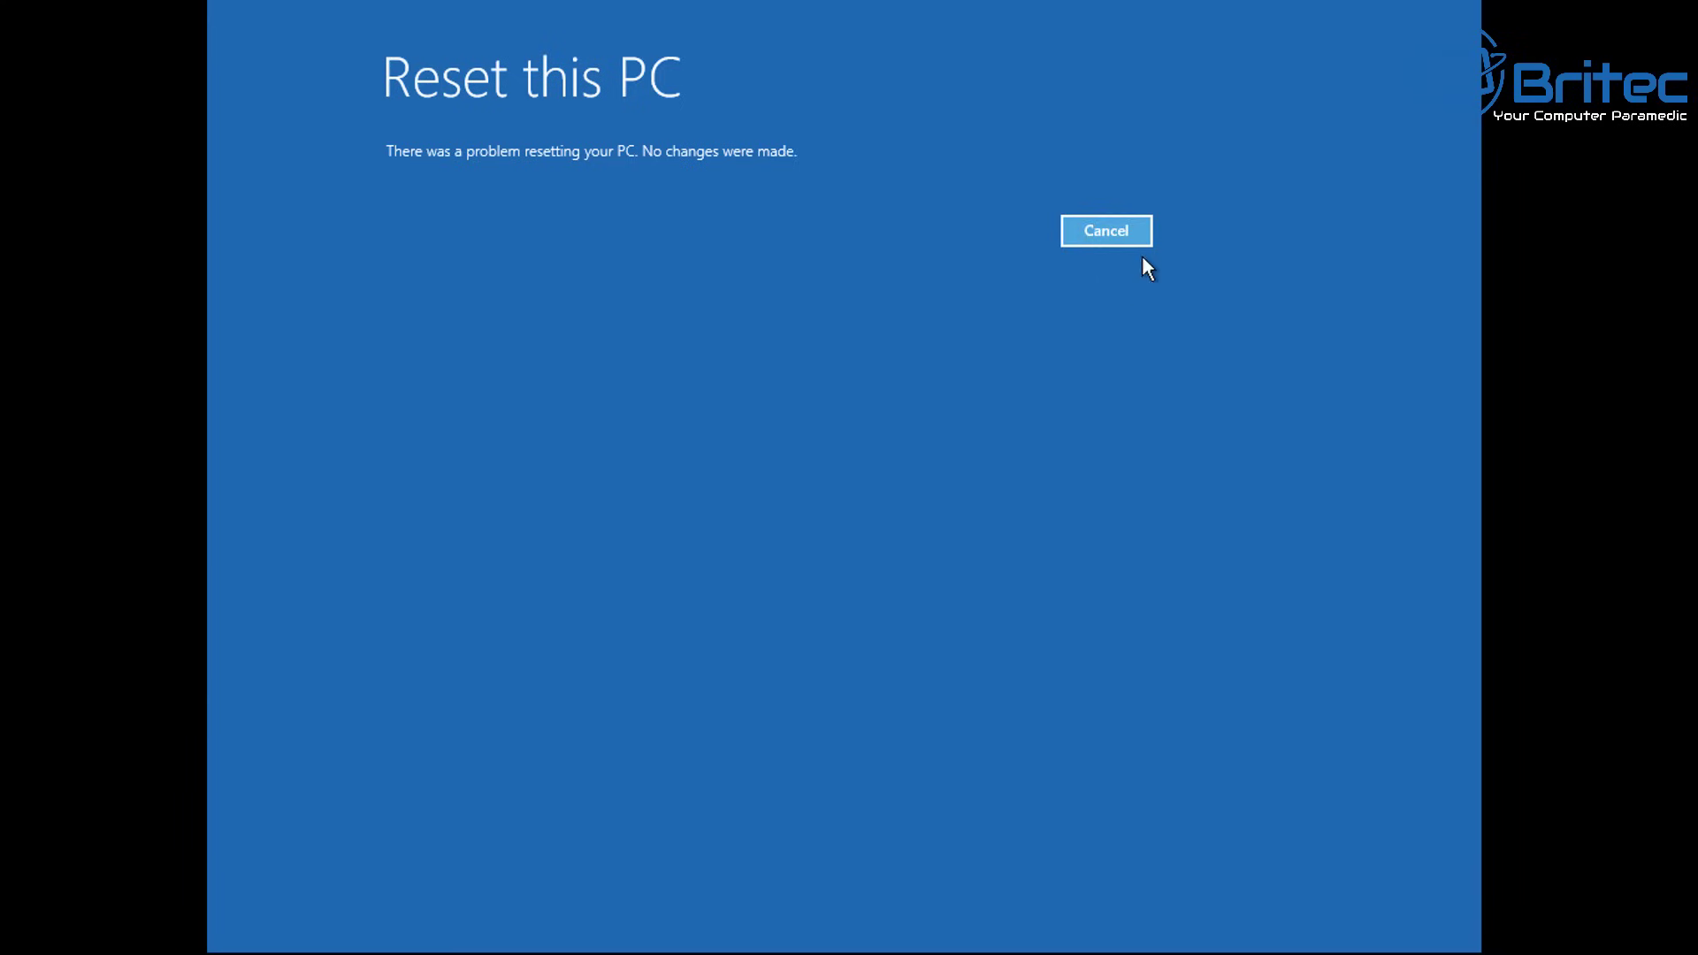
# - Cancel the failed reset and launch Command Prompt via Troubleshoot > Advanced options
pyautogui.click(1125, 235)
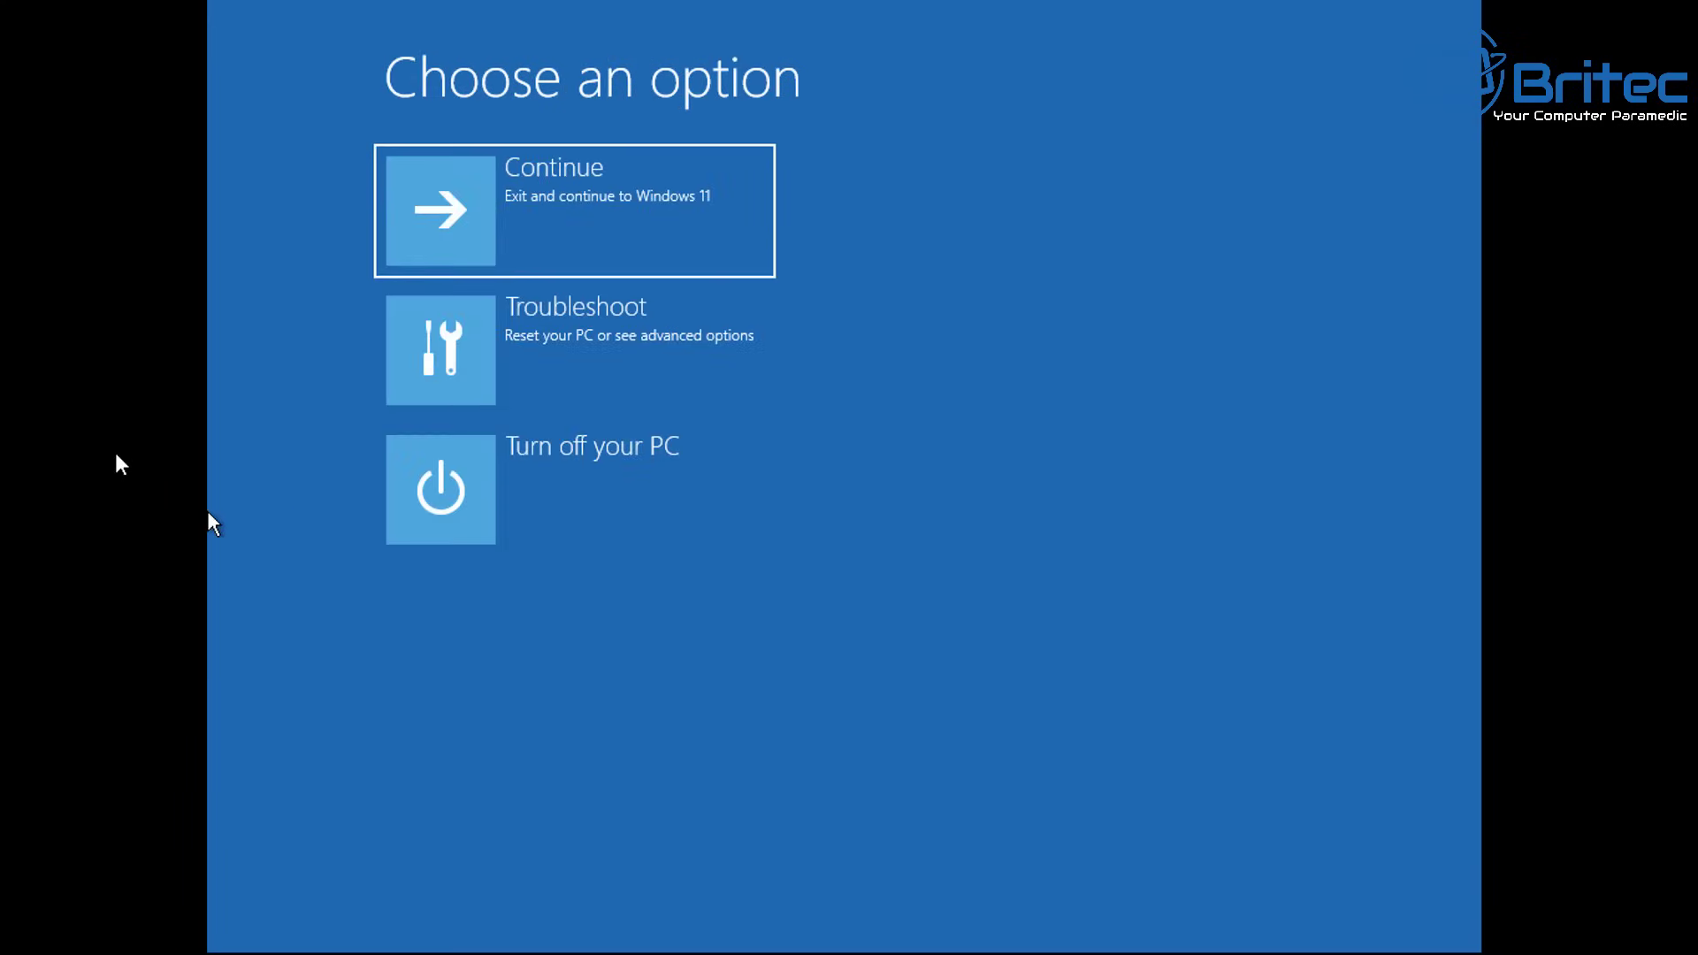
pyautogui.click(575, 353)
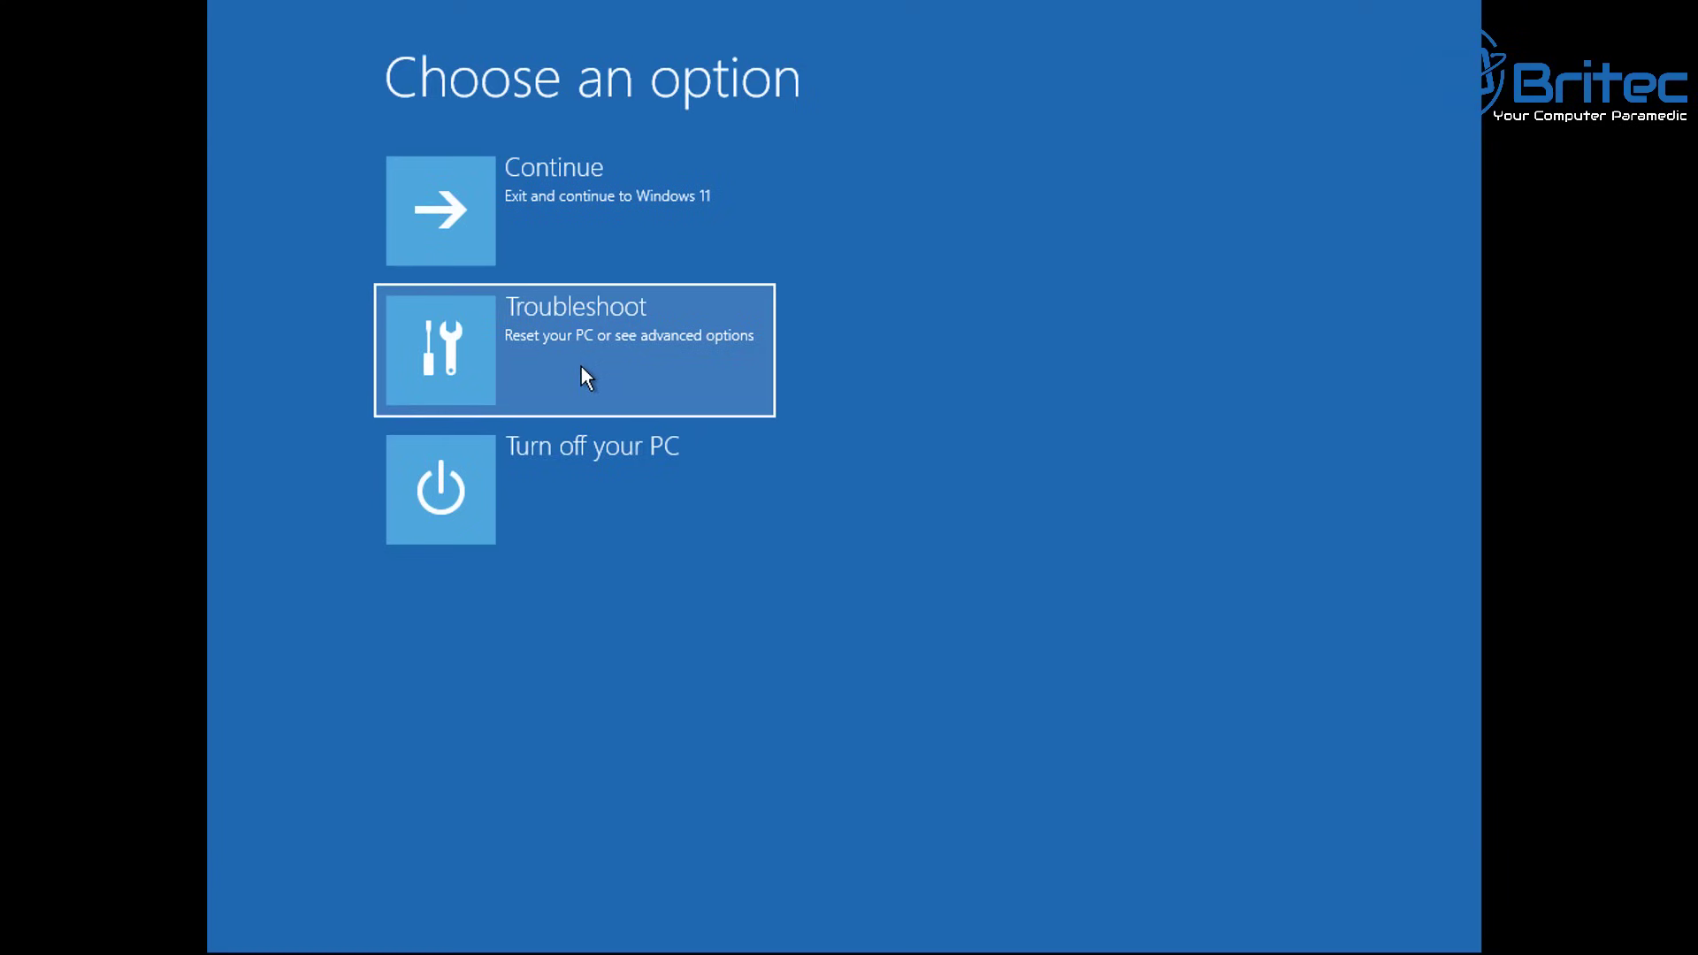
pyautogui.click(581, 366)
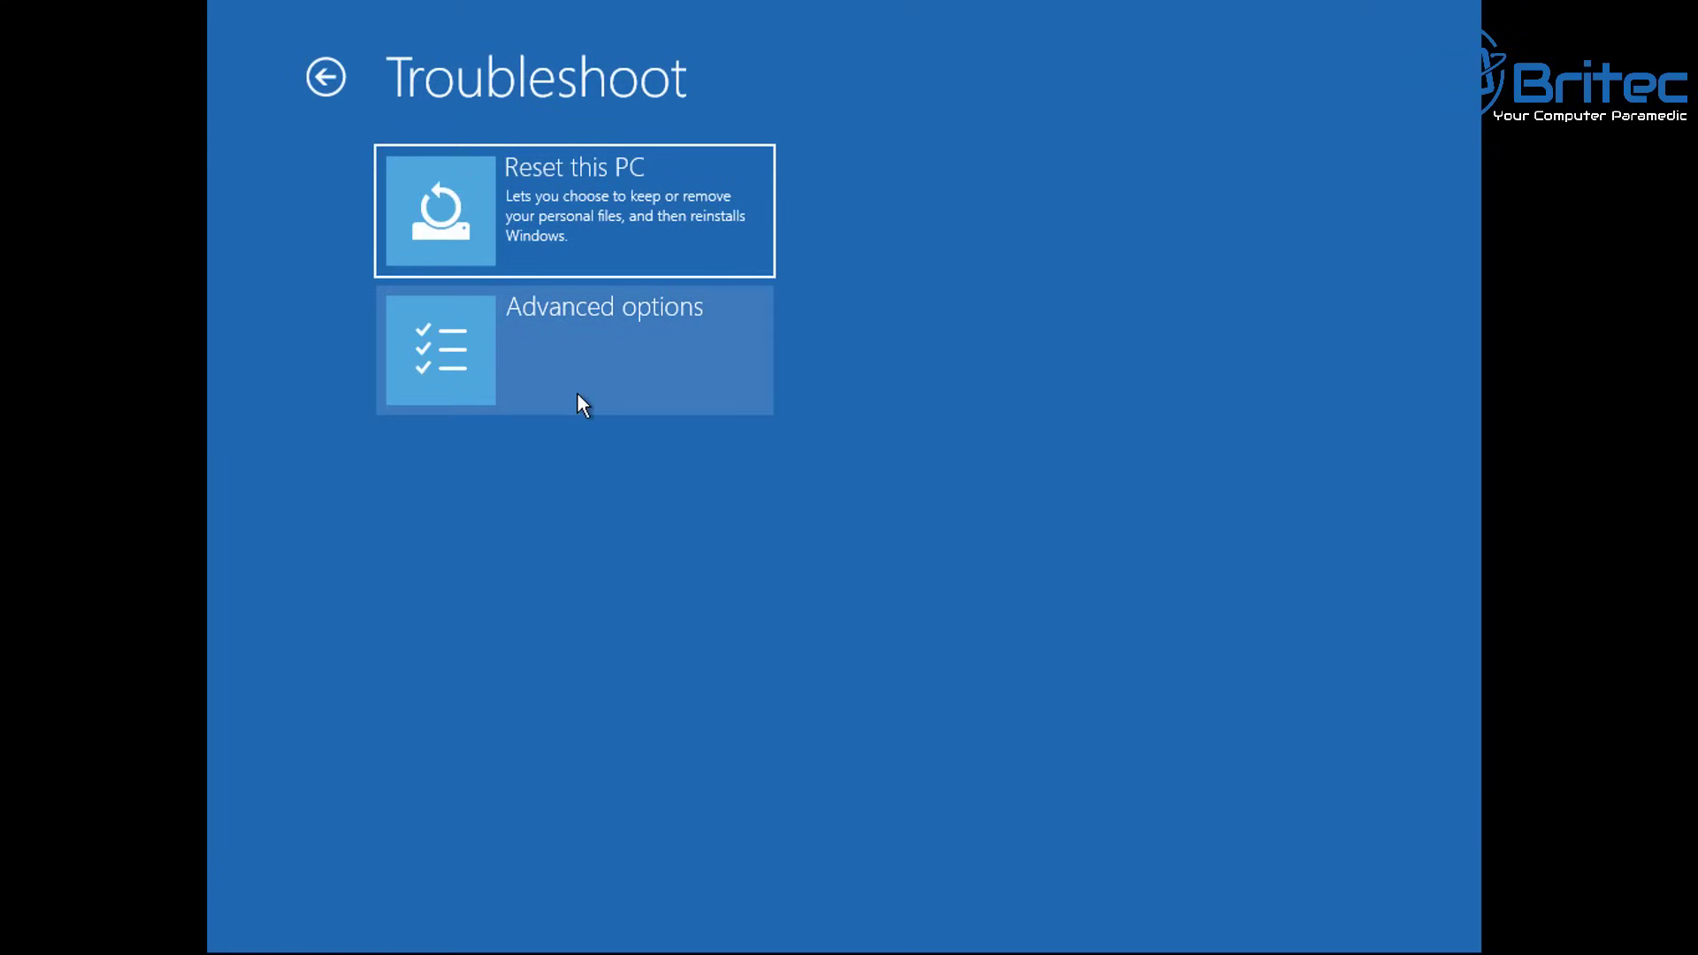
pyautogui.click(577, 393)
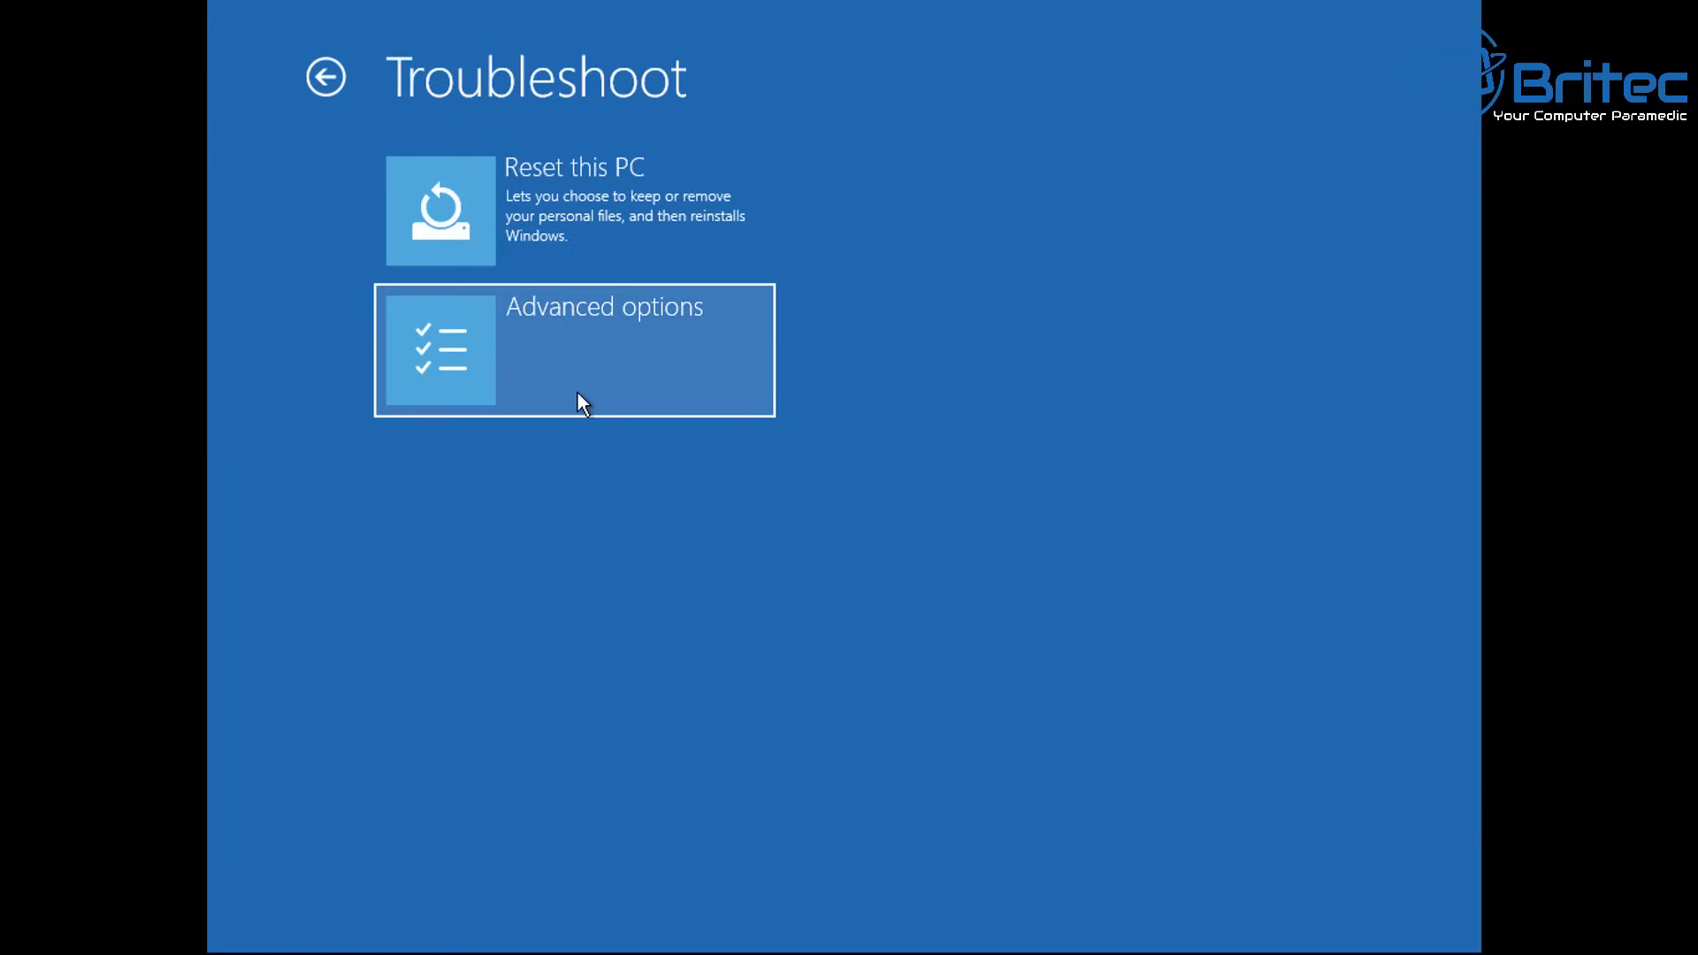
pyautogui.click(578, 393)
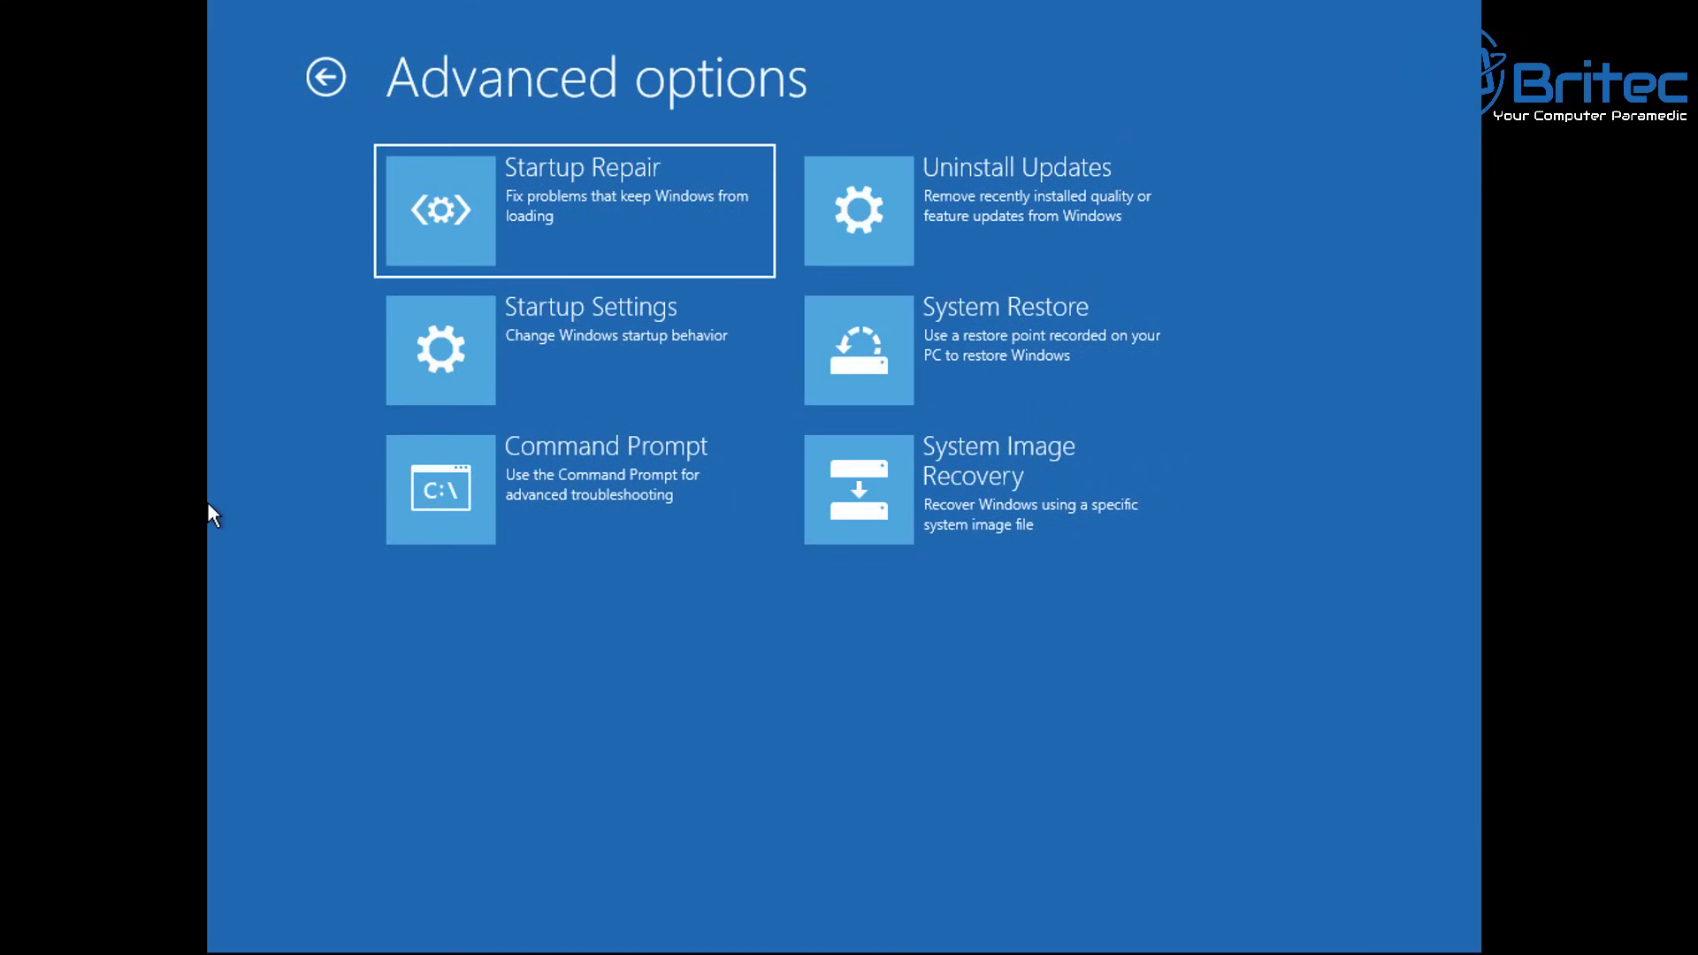
pyautogui.click(583, 513)
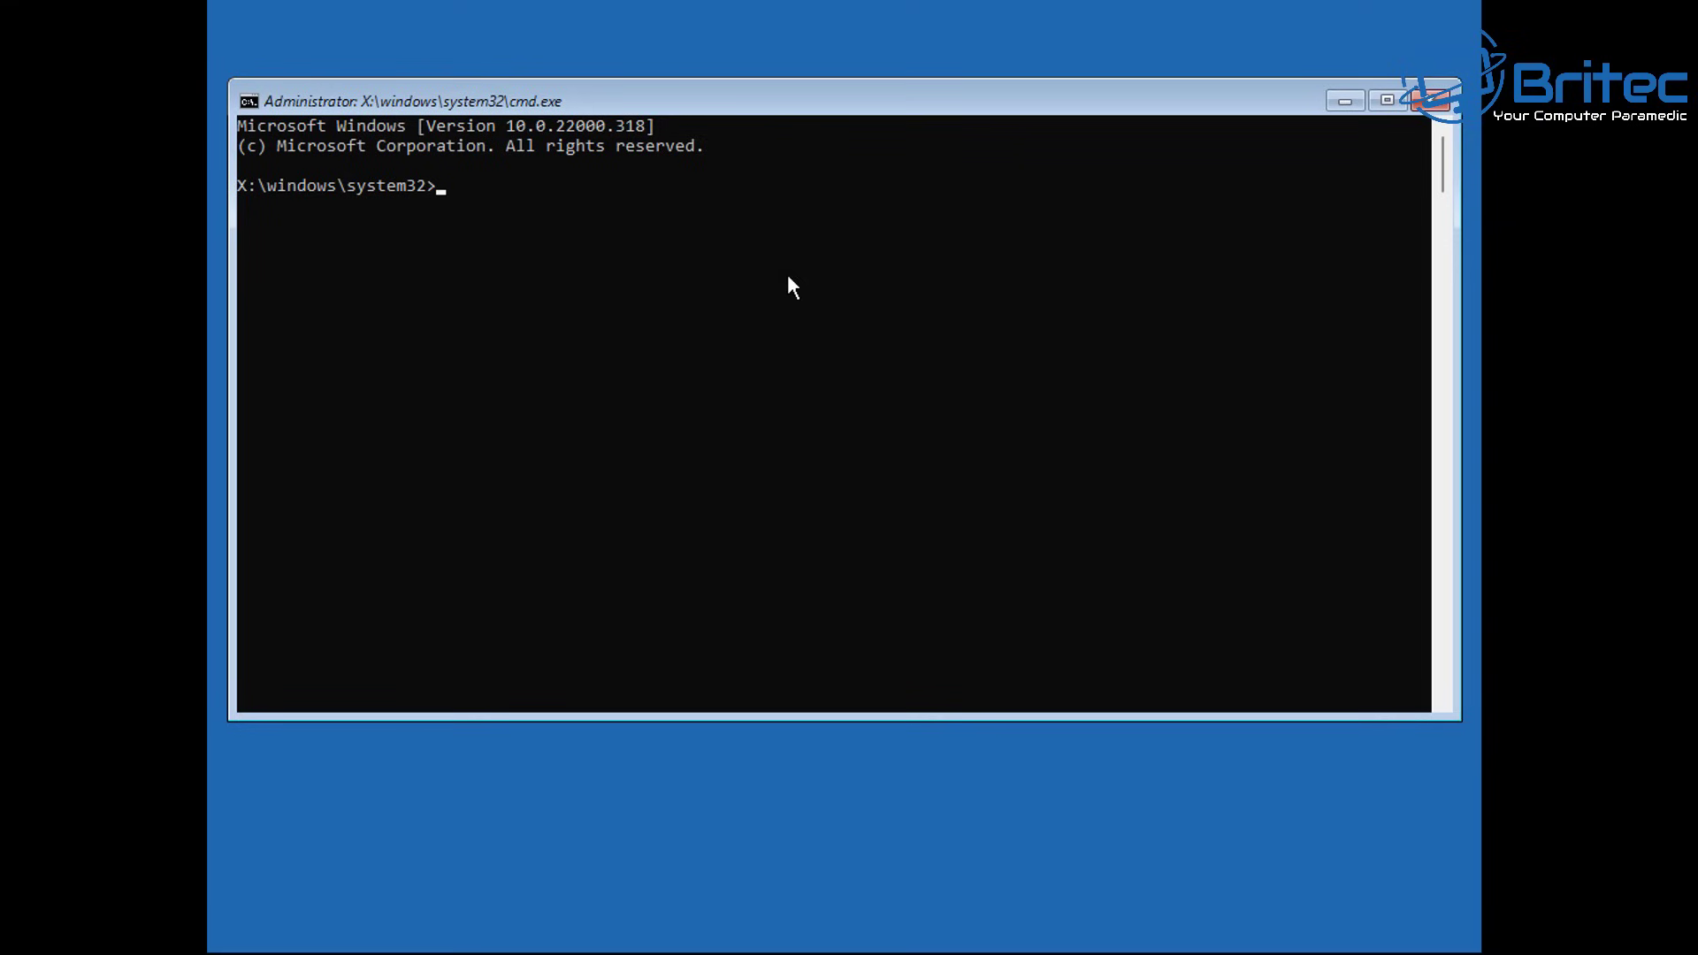
# - Switch to drive D: and list its root folders with dir
pyautogui.write('d:')
pyautogui.press('Return')
pyautogui.write('dir')
pyautogui.press('Return')
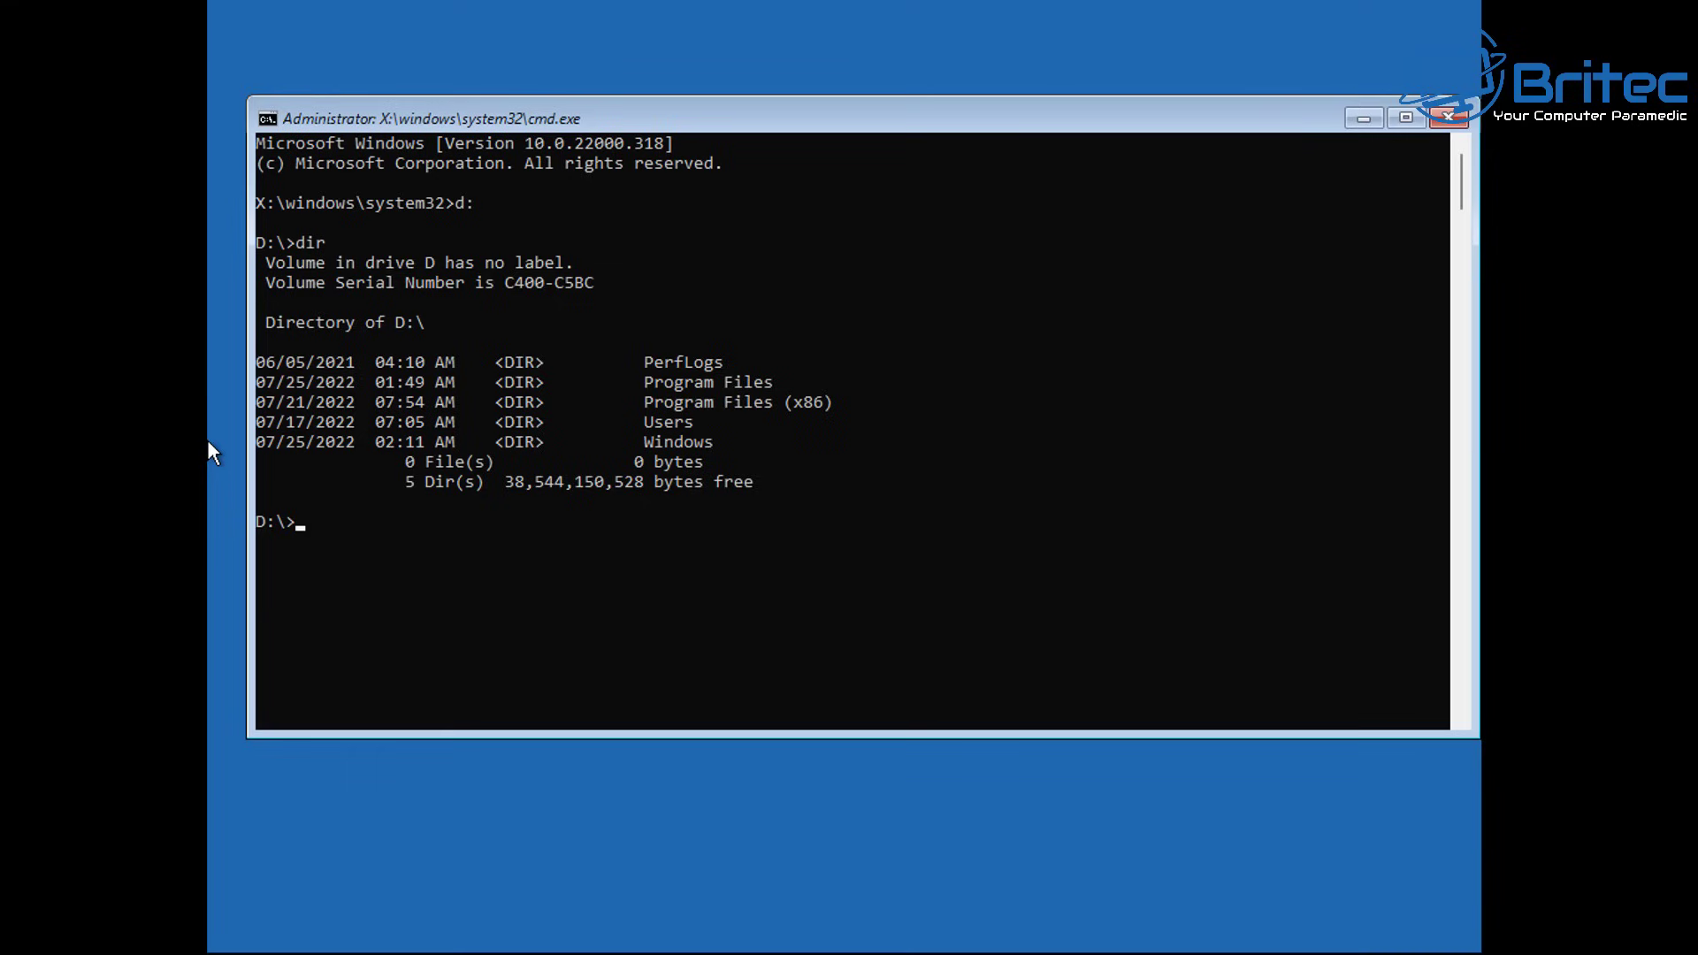
pyautogui.click(667, 621)
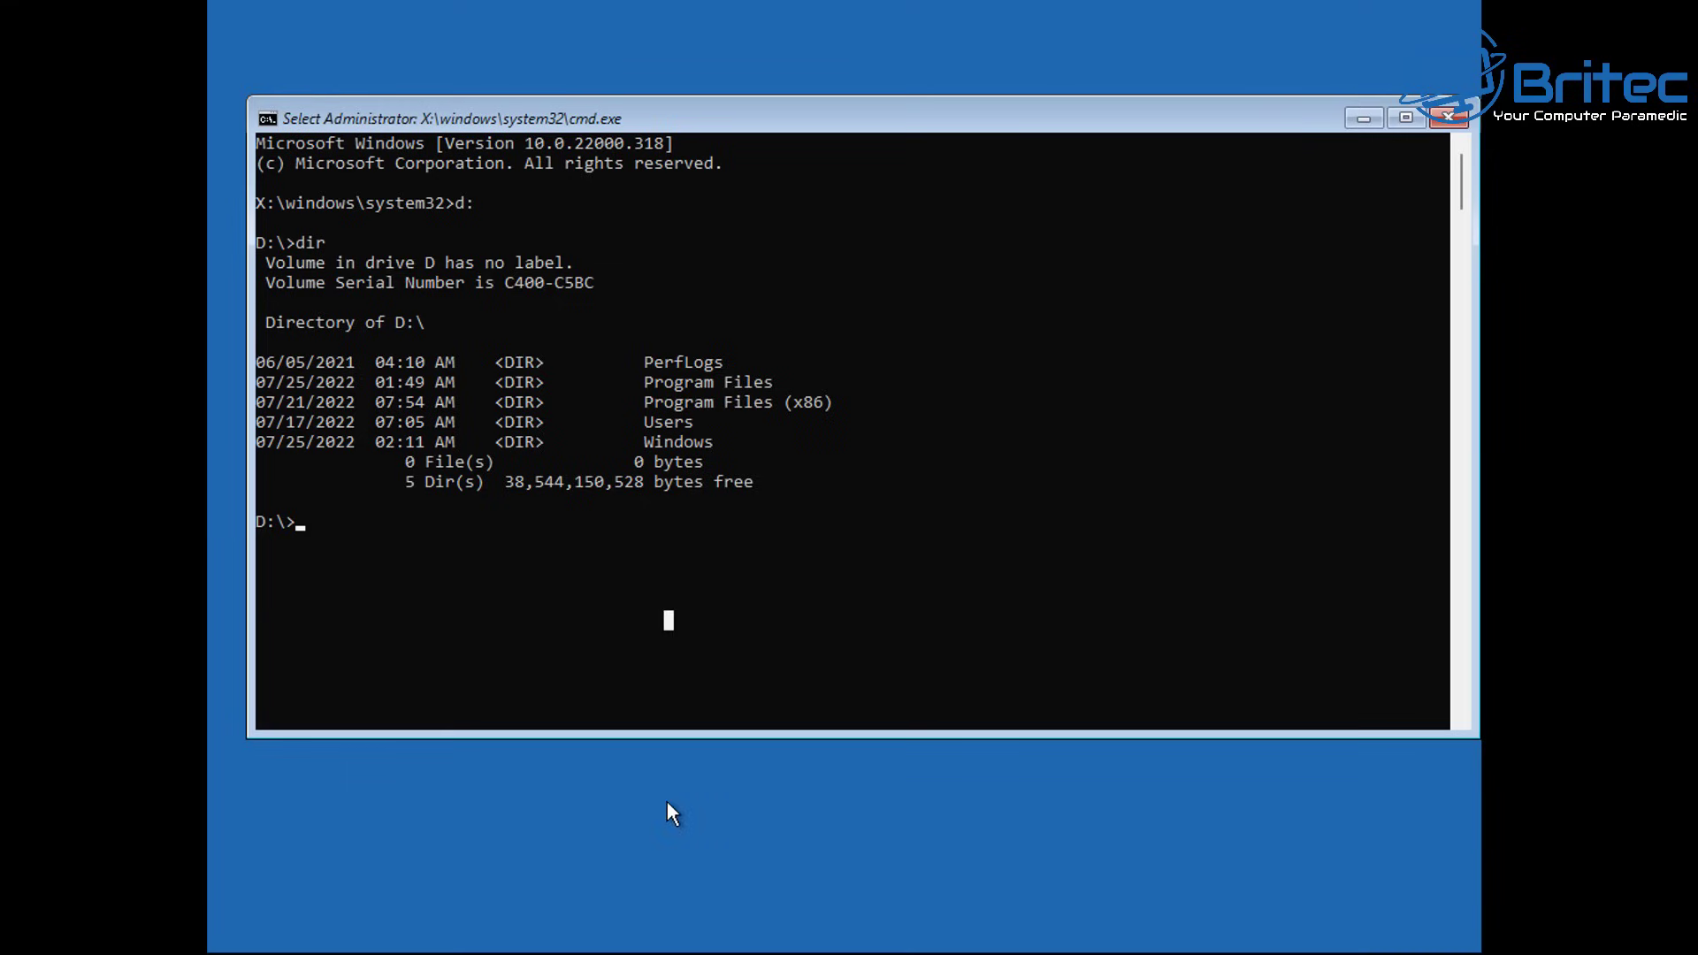
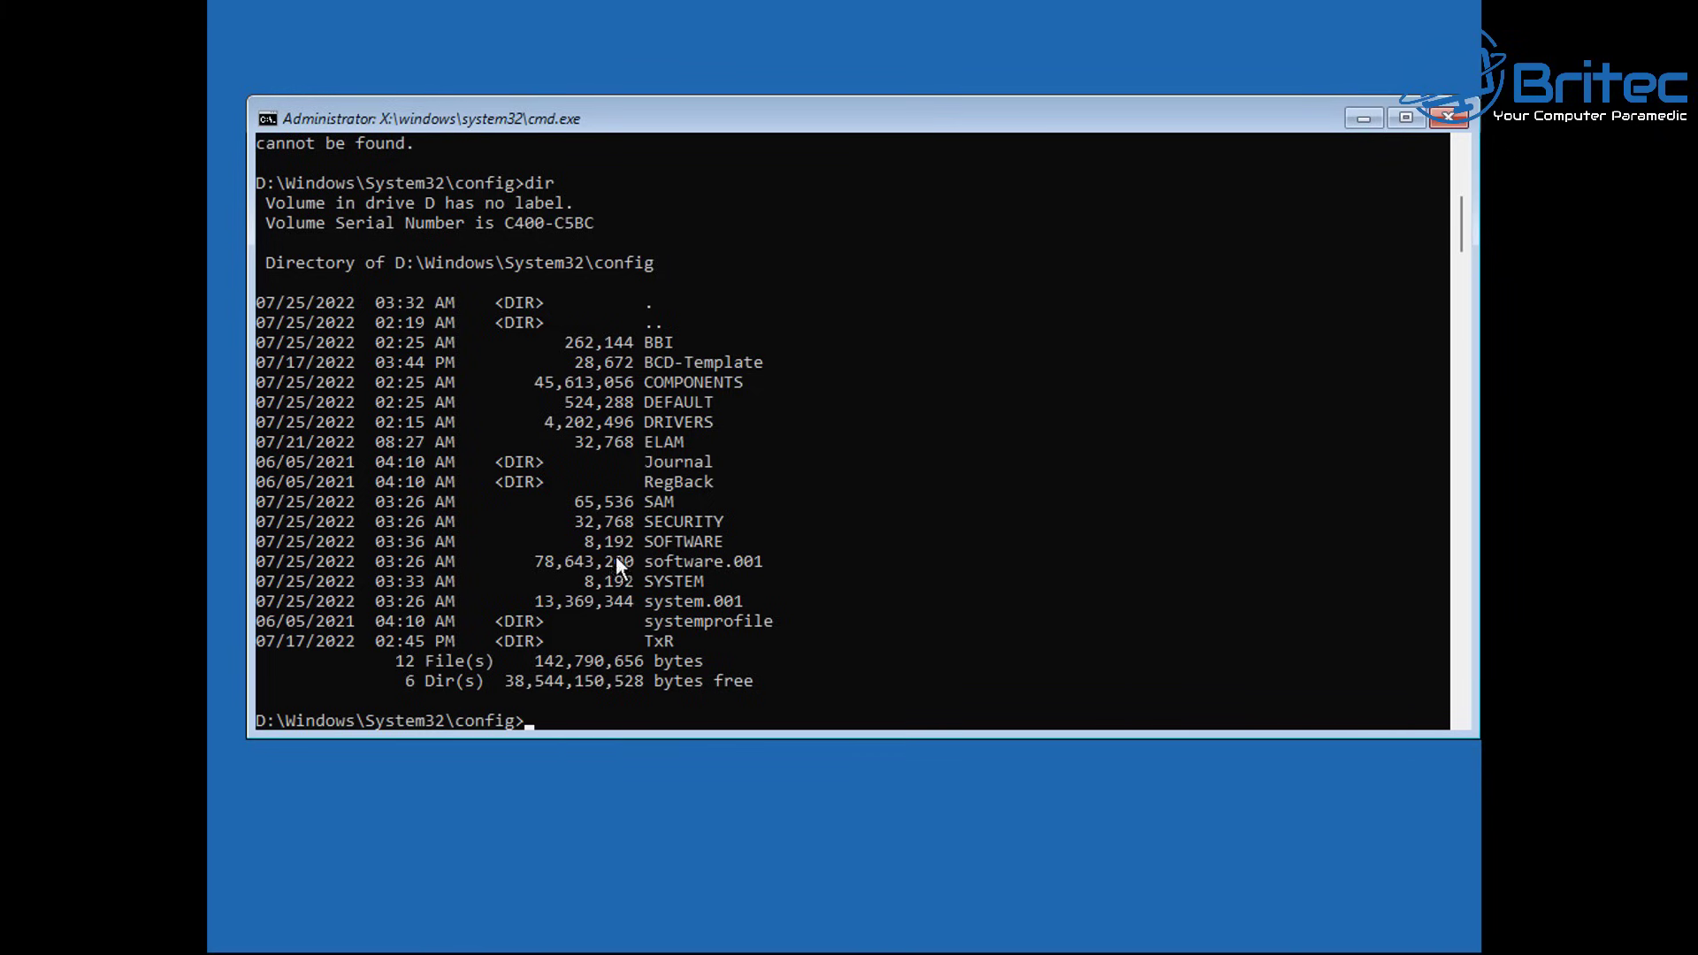
# - Run dir in the config folder to verify the SYSTEM and SOFTWARE hives now come from the .001 copies
pyautogui.scroll(-1, 849, 668)
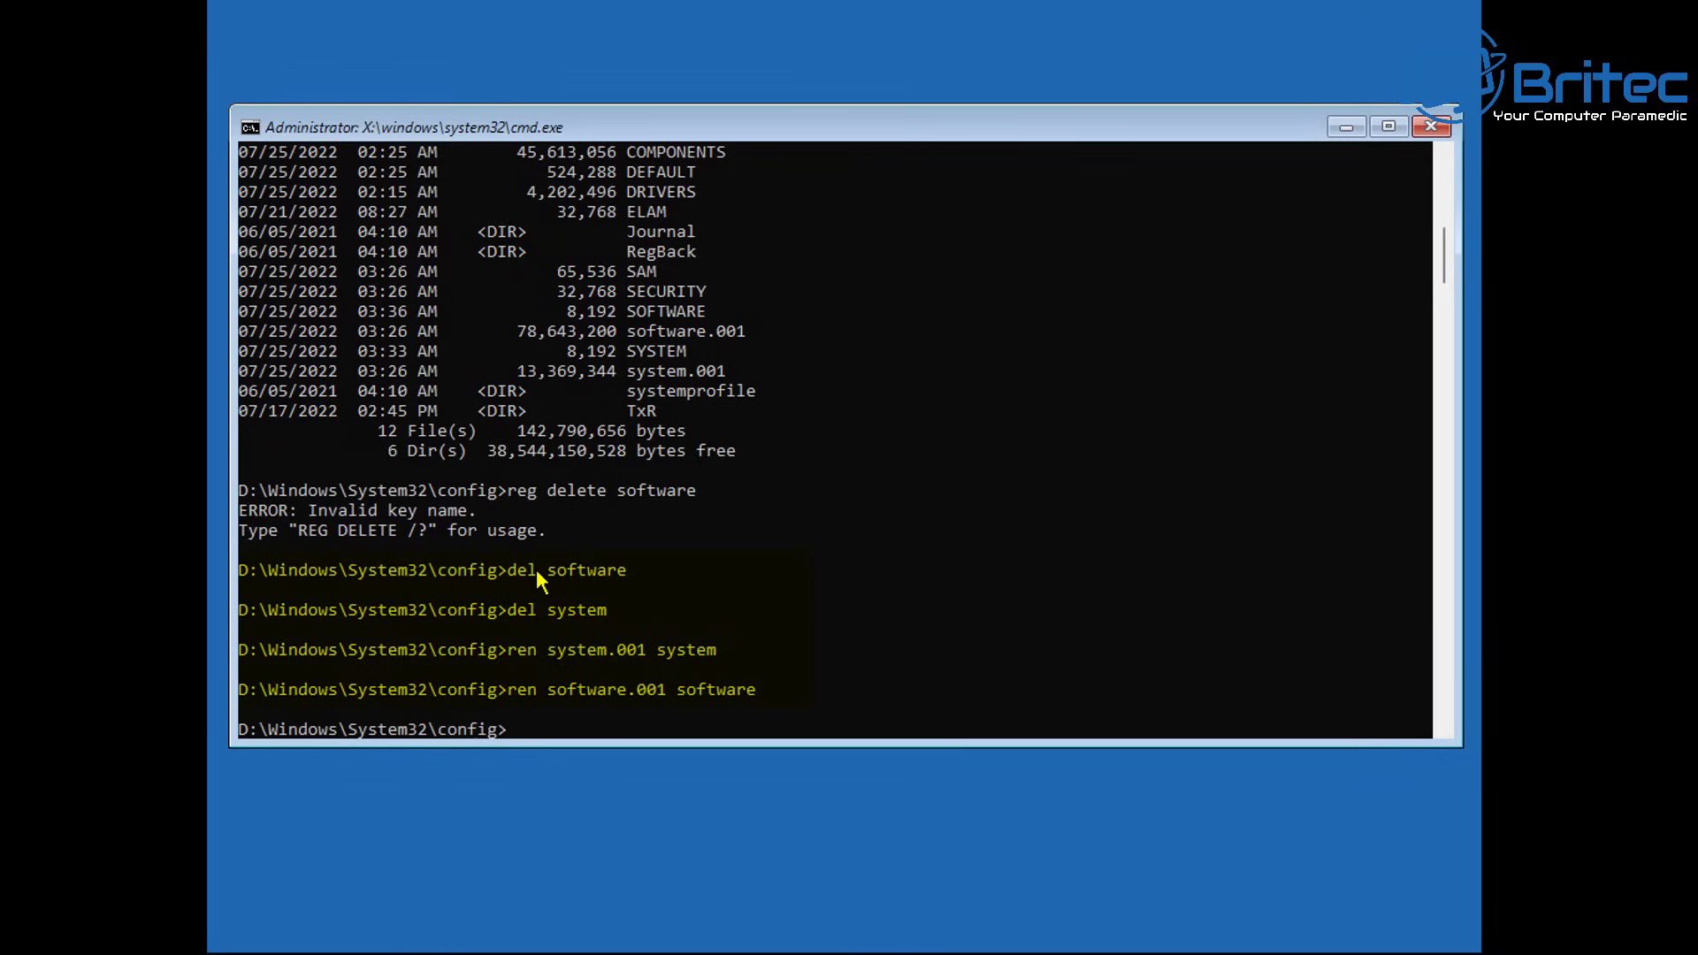
pyautogui.write('dir')
pyautogui.press('Return')
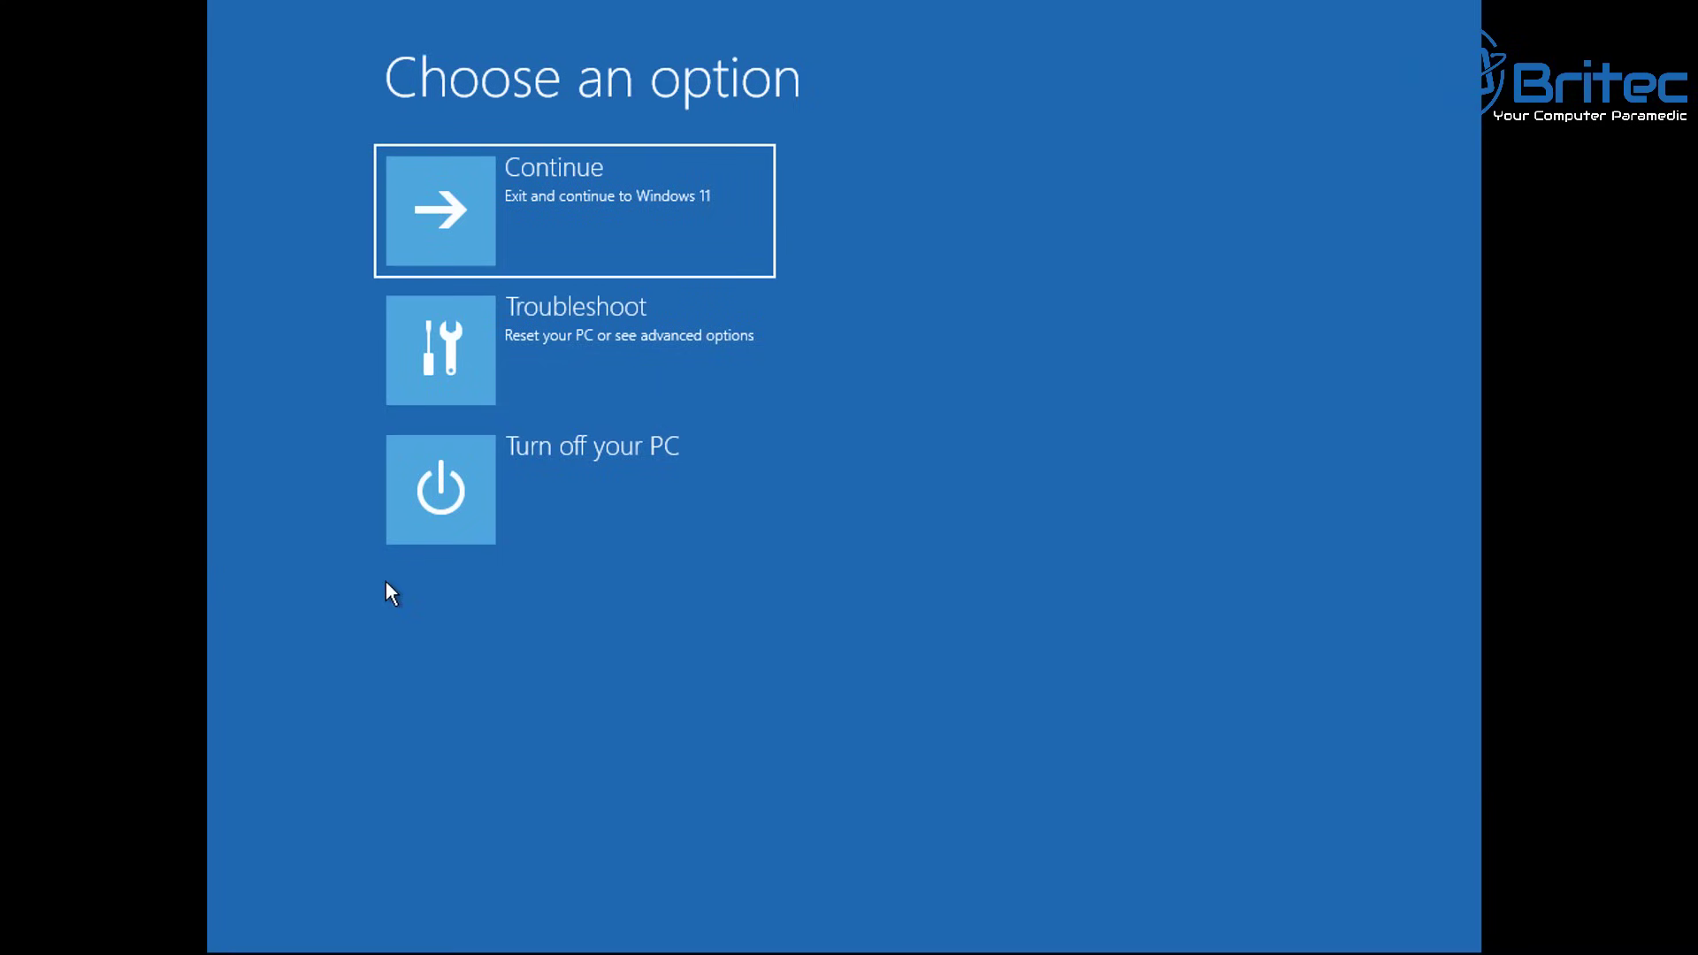
# - Continue into Windows 11 and launch Command Prompt via Search as administrator, approving the UAC prompt
pyautogui.click(624, 231)
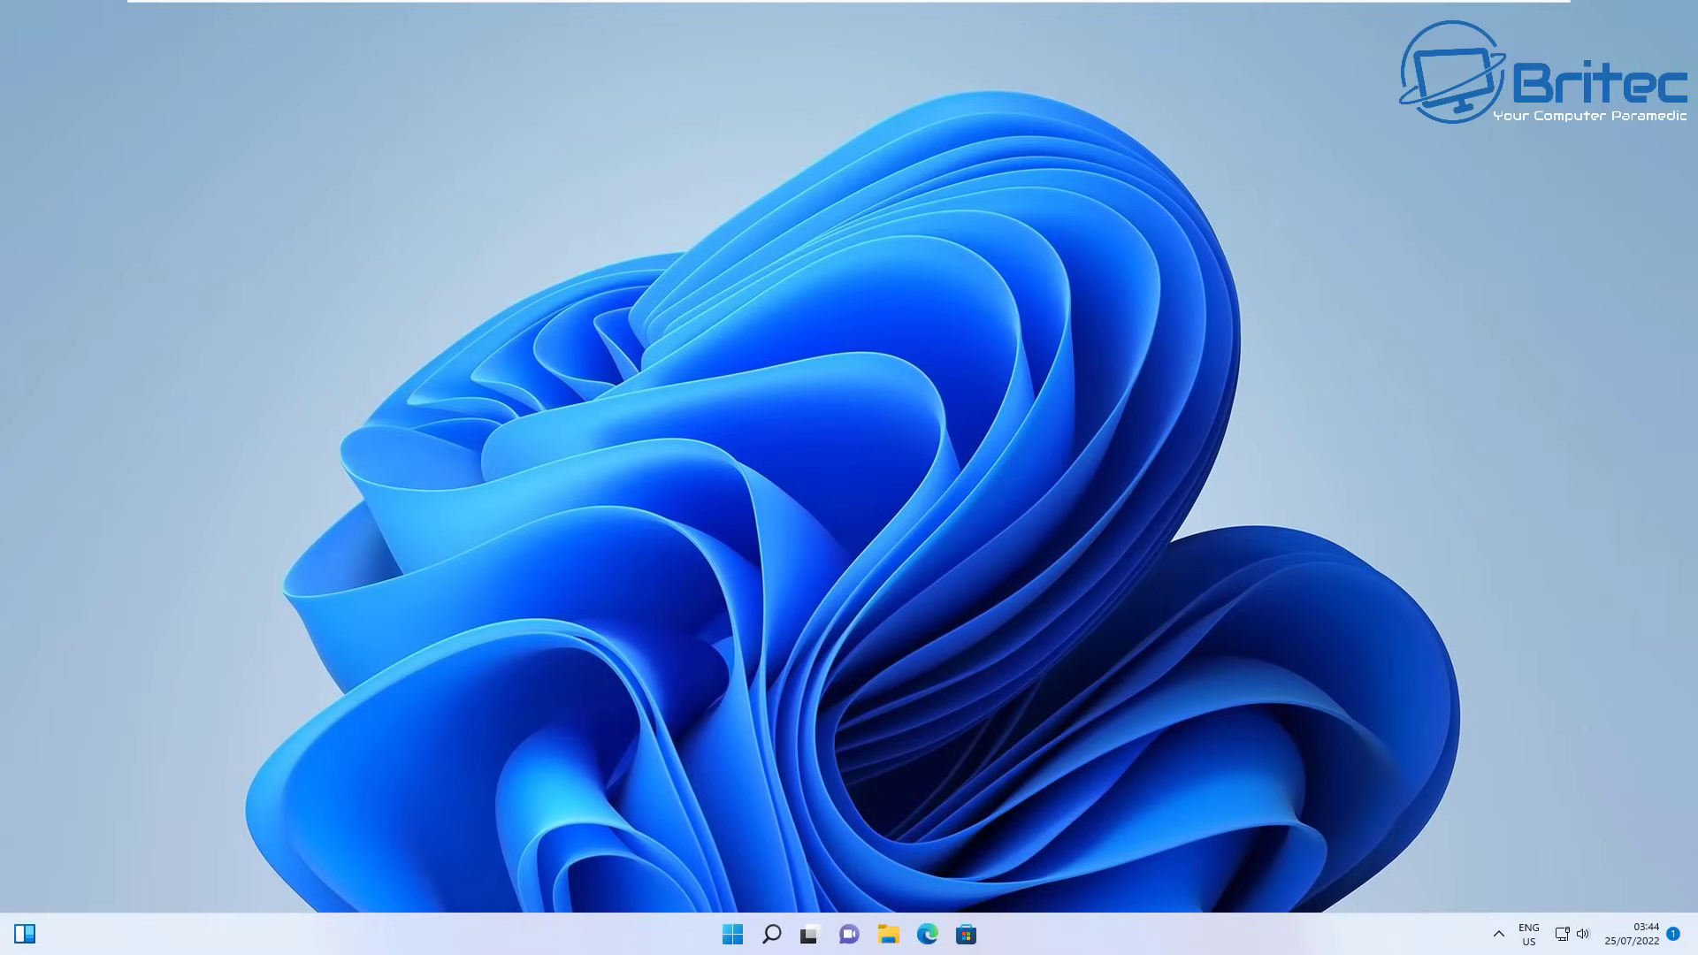
pyautogui.click(775, 935)
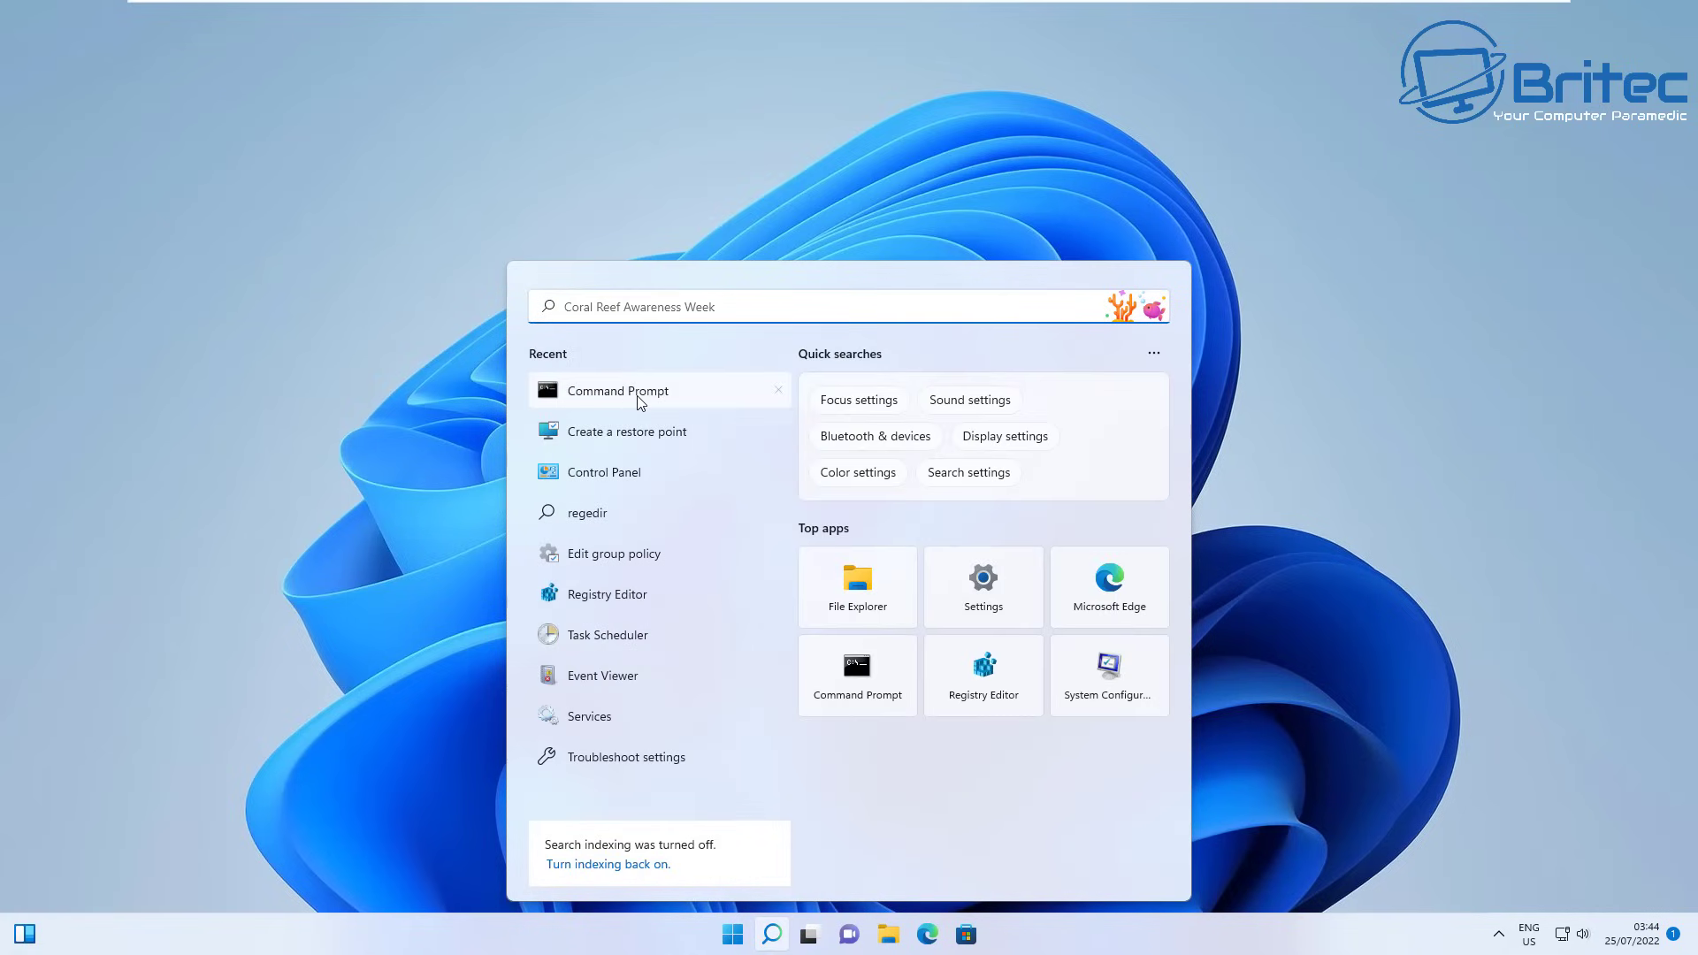
pyautogui.rightClick(640, 400)
pyautogui.click(728, 417)
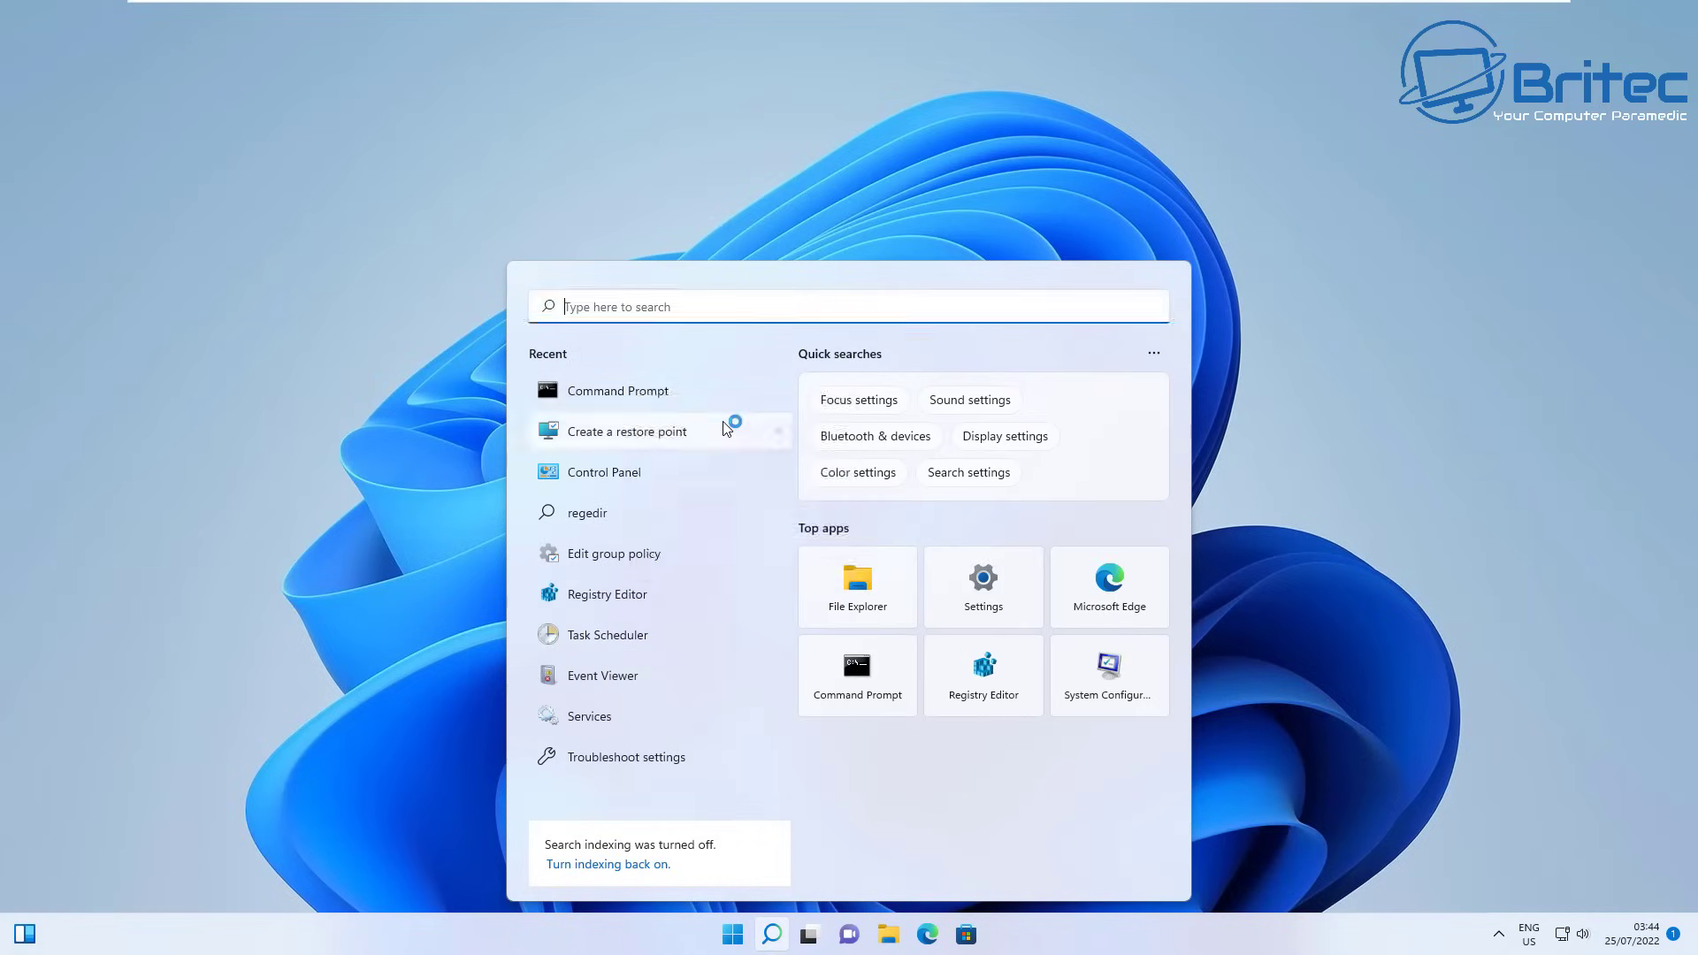
pyautogui.click(759, 601)
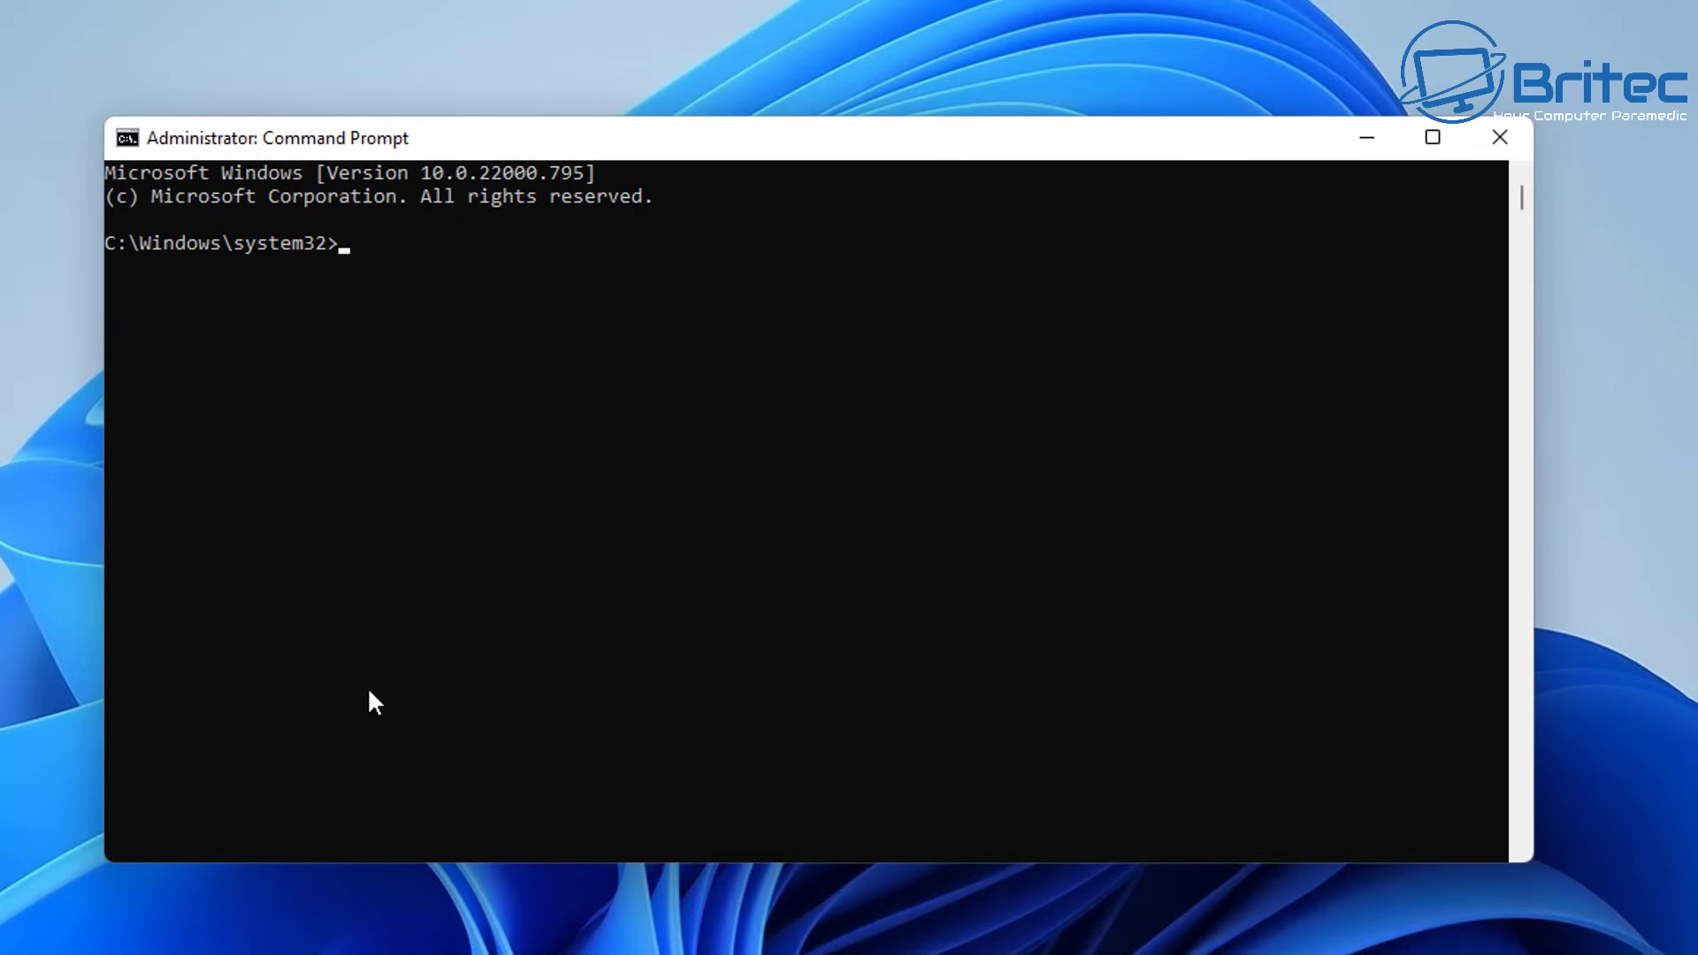
# - Run reagentc /disable to turn off the Windows Recovery Environment
pyautogui.write('re')
pyautogui.write('agentc /disable')
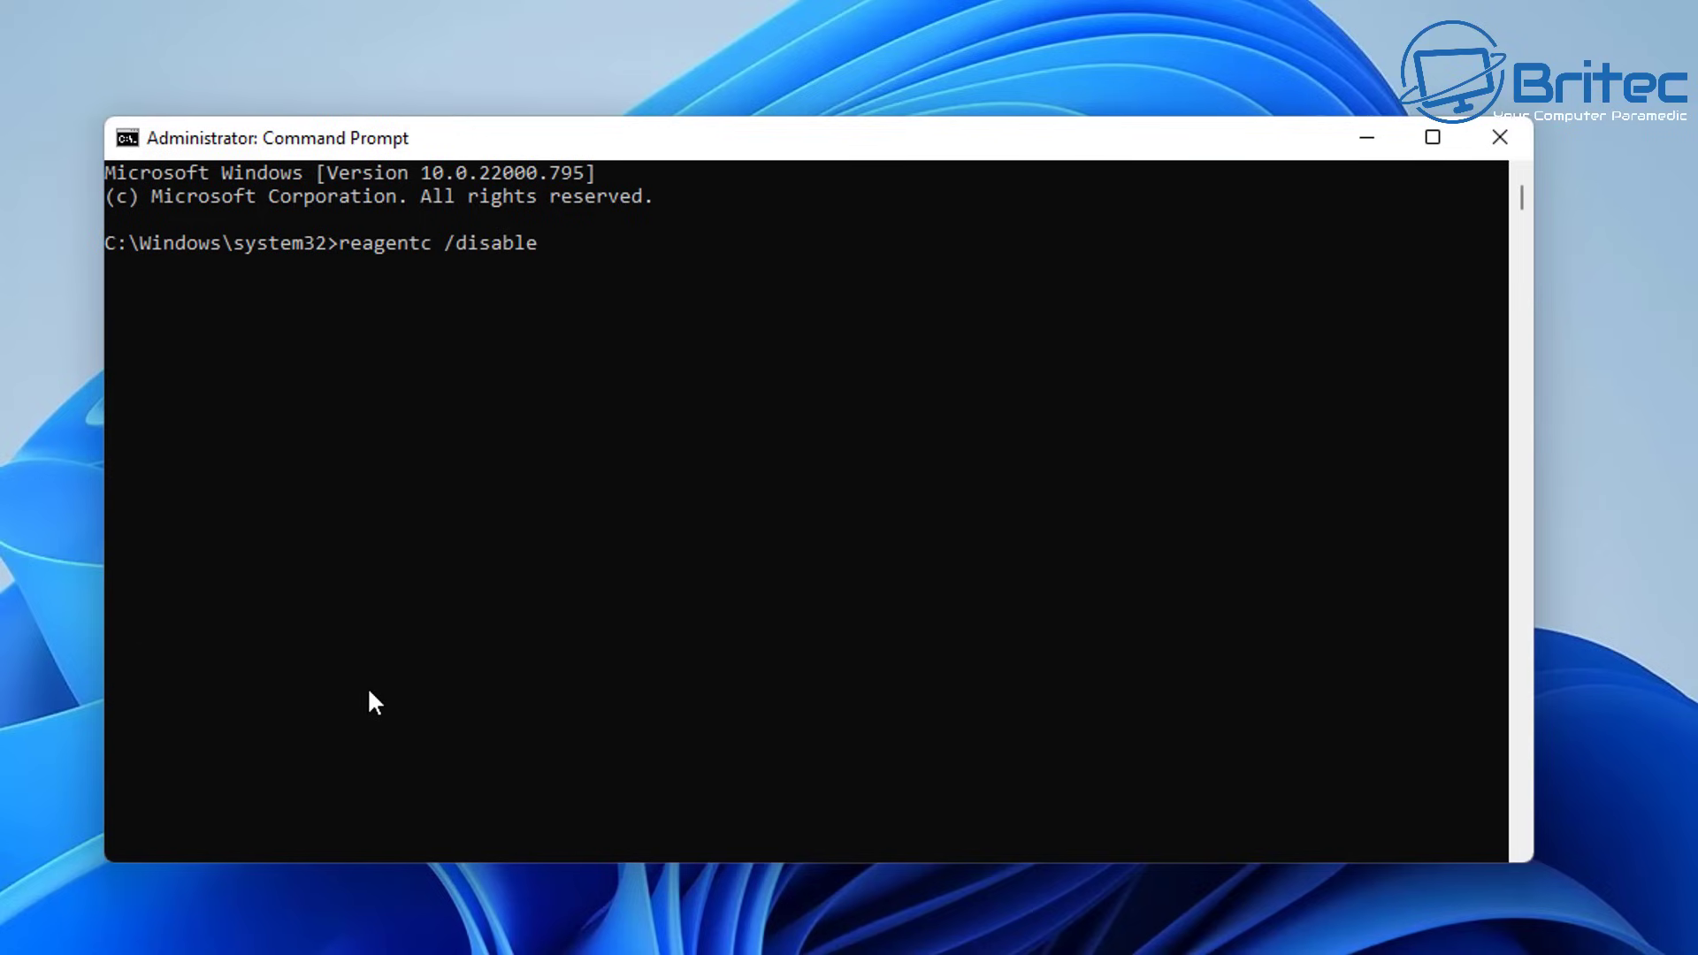
pyautogui.press('Return')
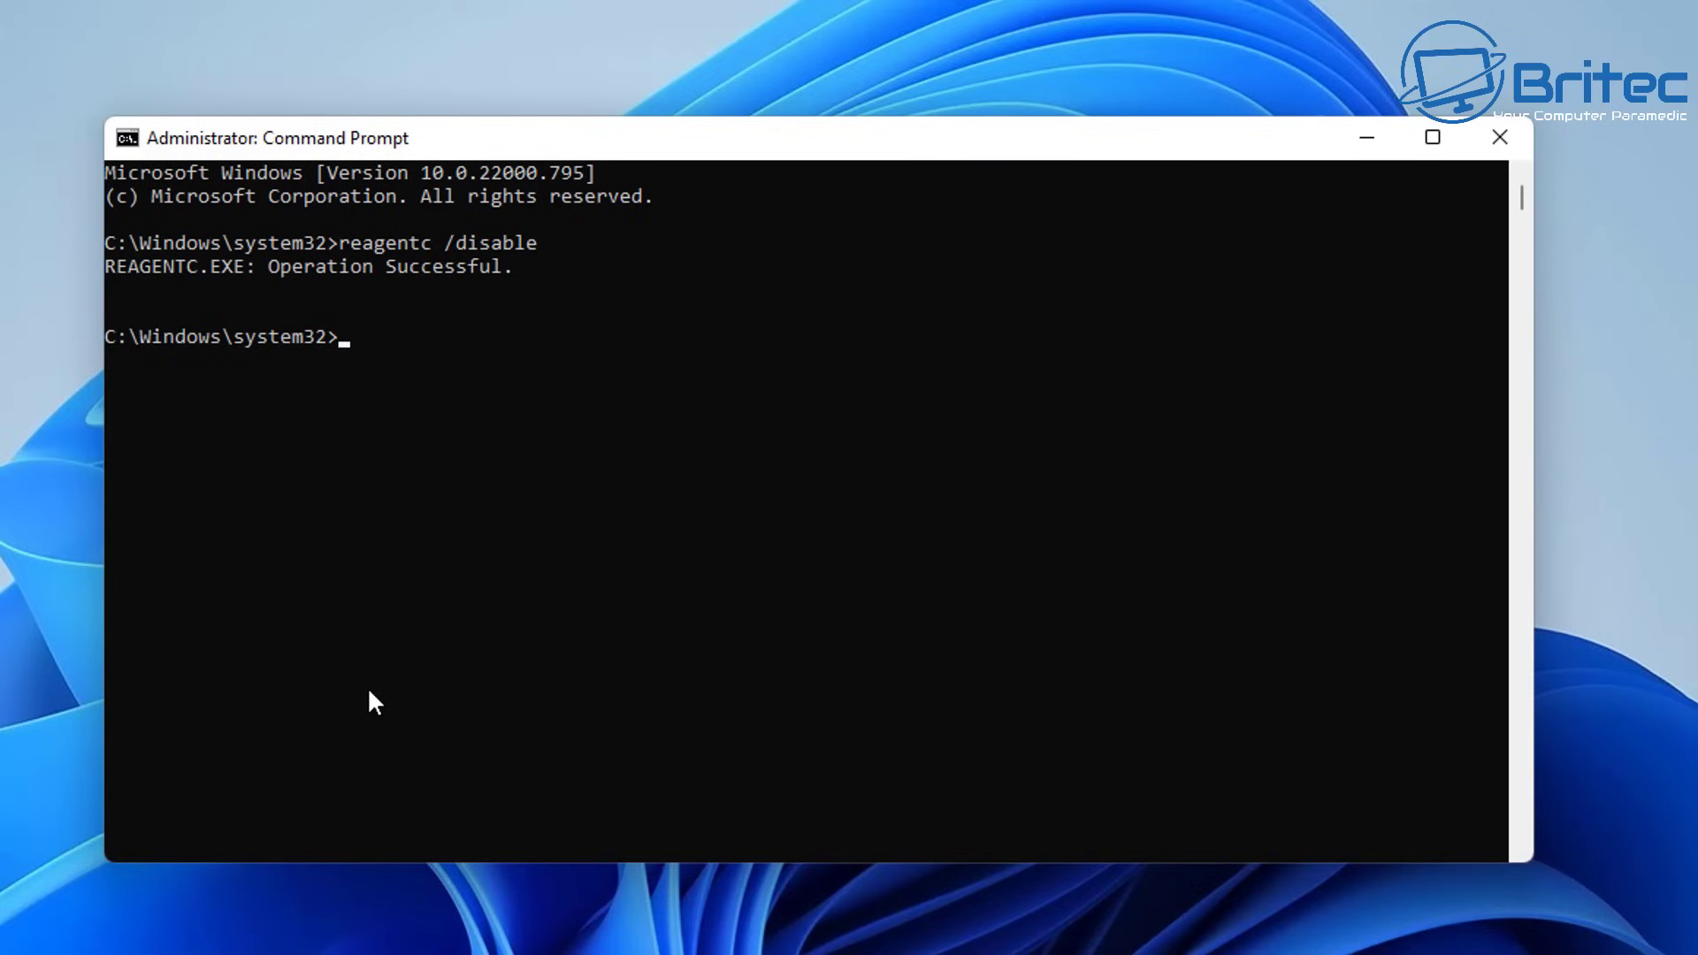
# - Re-enable recovery with reagentc /enable, then close the Command Prompt window
pyautogui.press('Up')
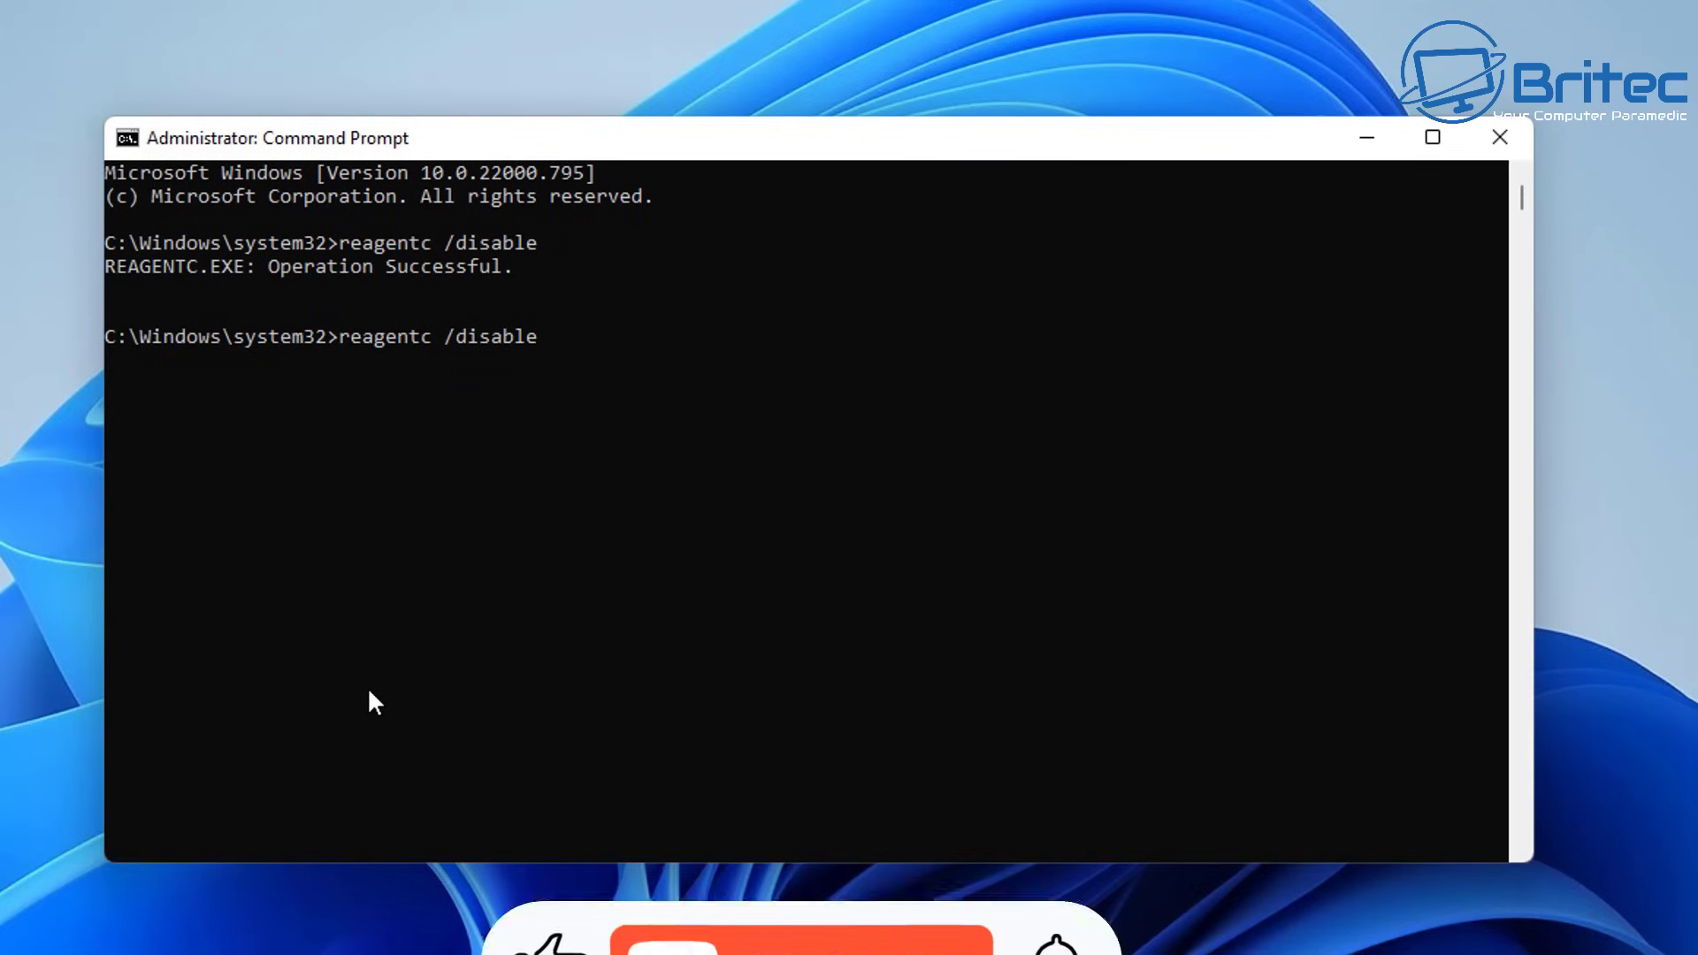
pyautogui.press('BackSpace')
pyautogui.press('BackSpace')
pyautogui.press('BackSpace')
pyautogui.press('BackSpace')
pyautogui.press('BackSpace')
pyautogui.press('BackSpace')
pyautogui.press('BackSpace')
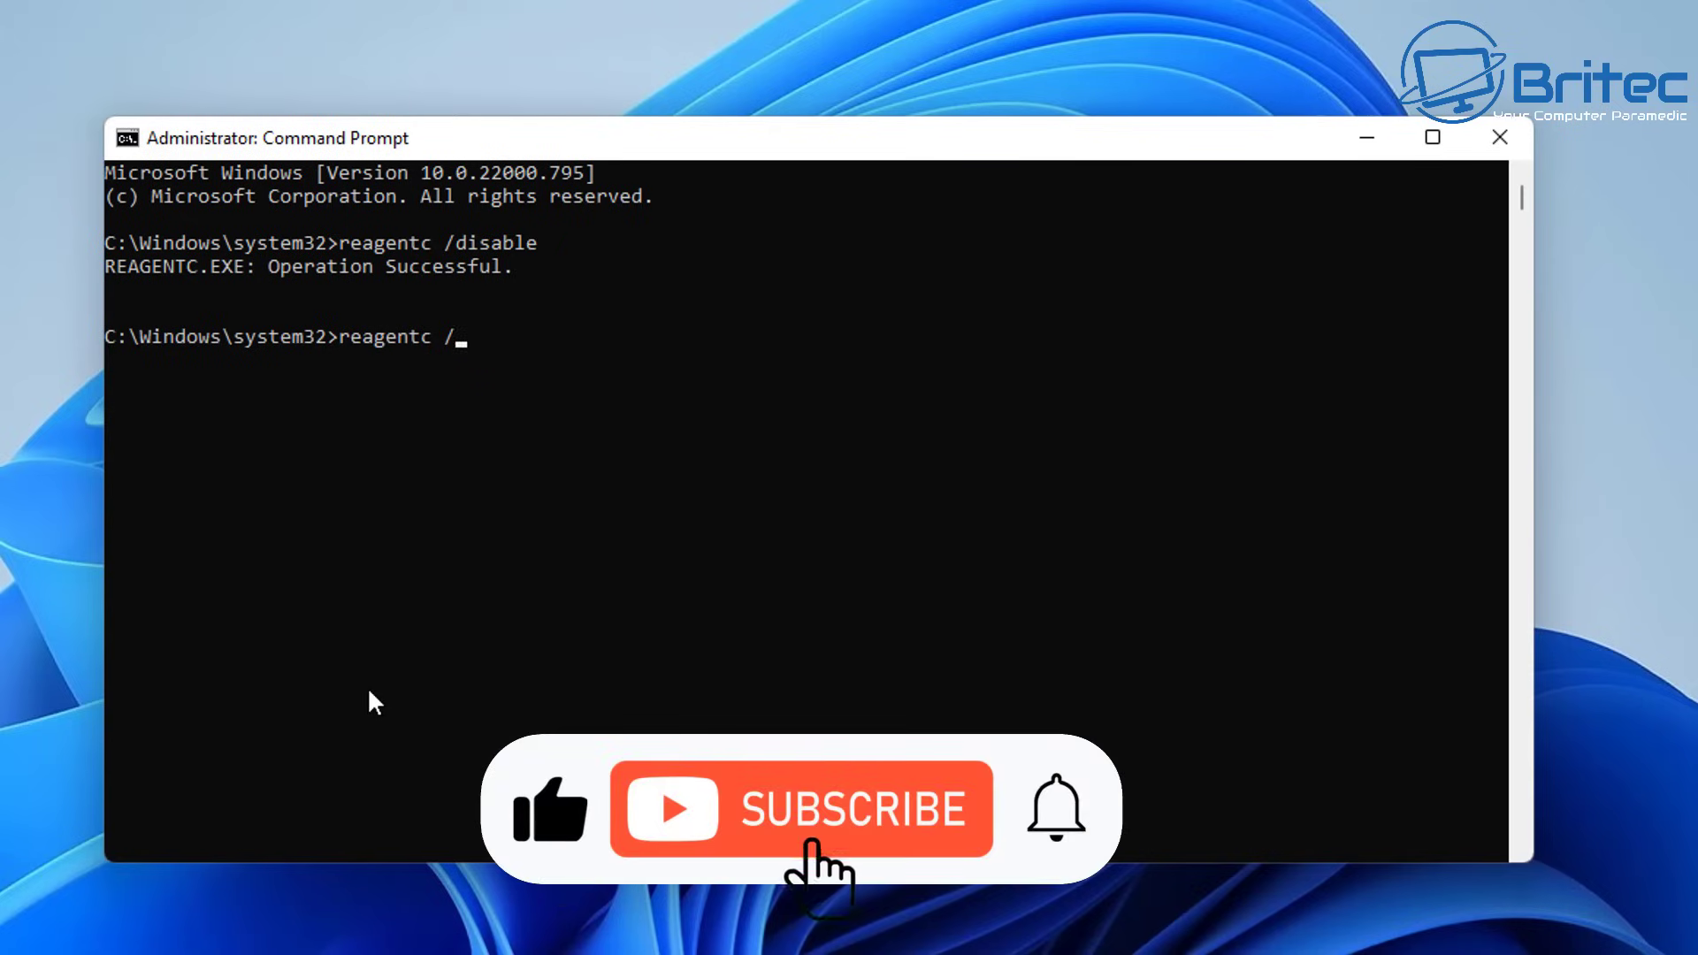
pyautogui.write('enable')
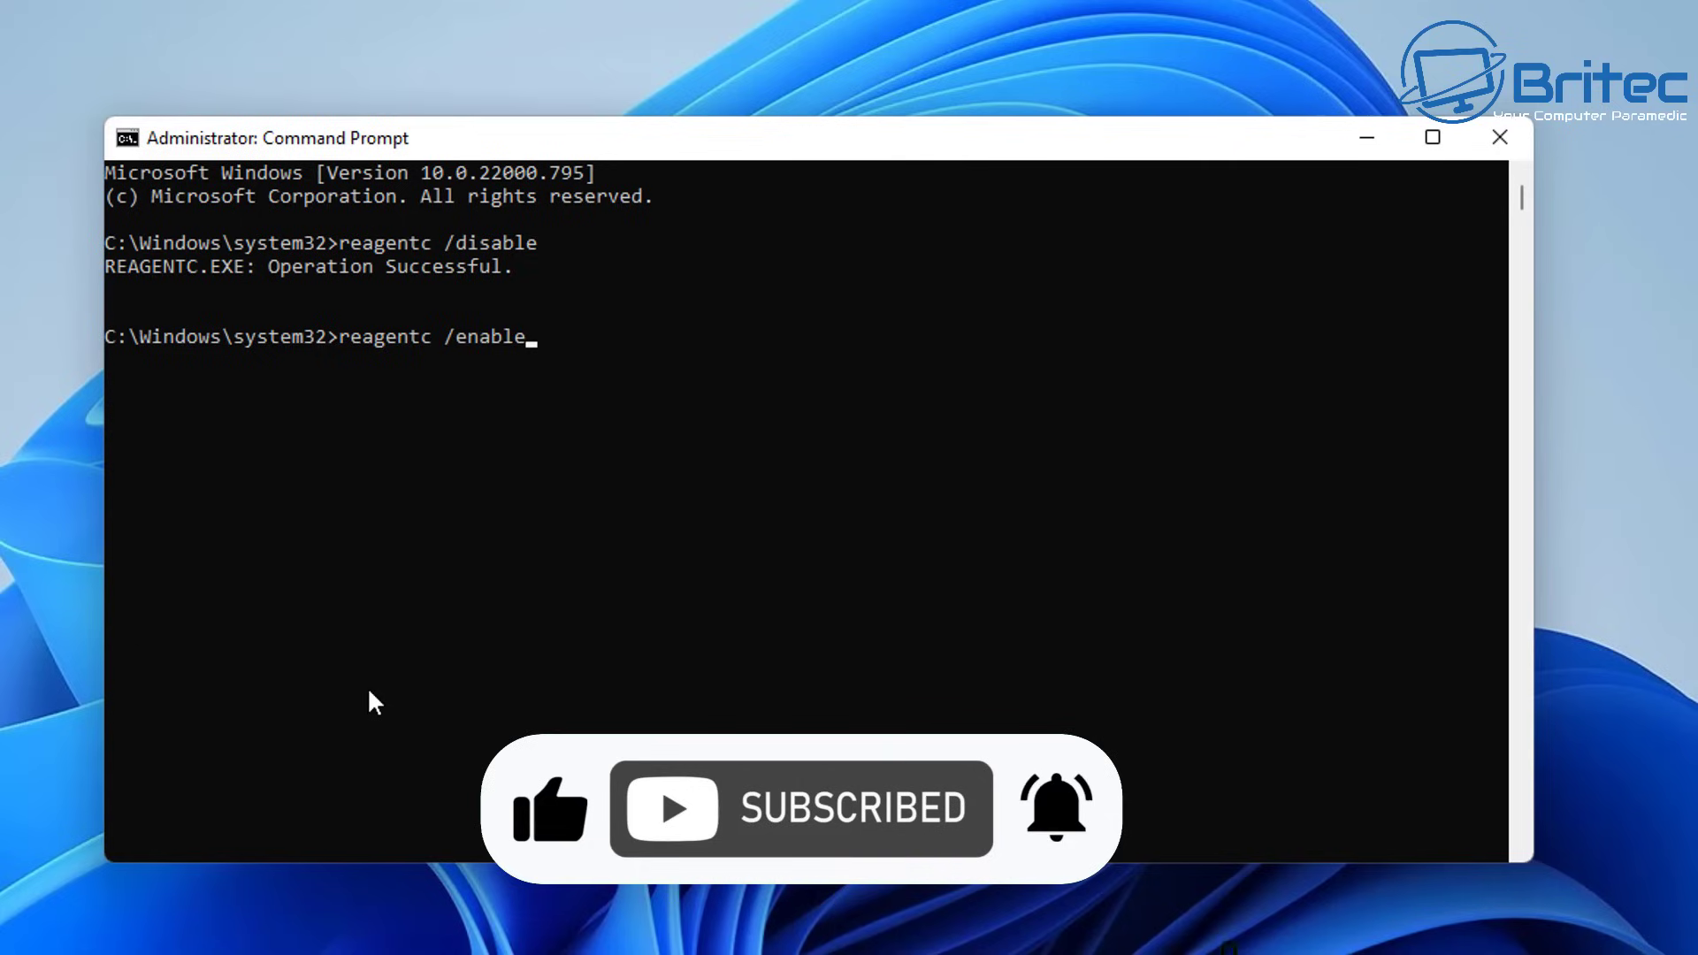
pyautogui.press('Return')
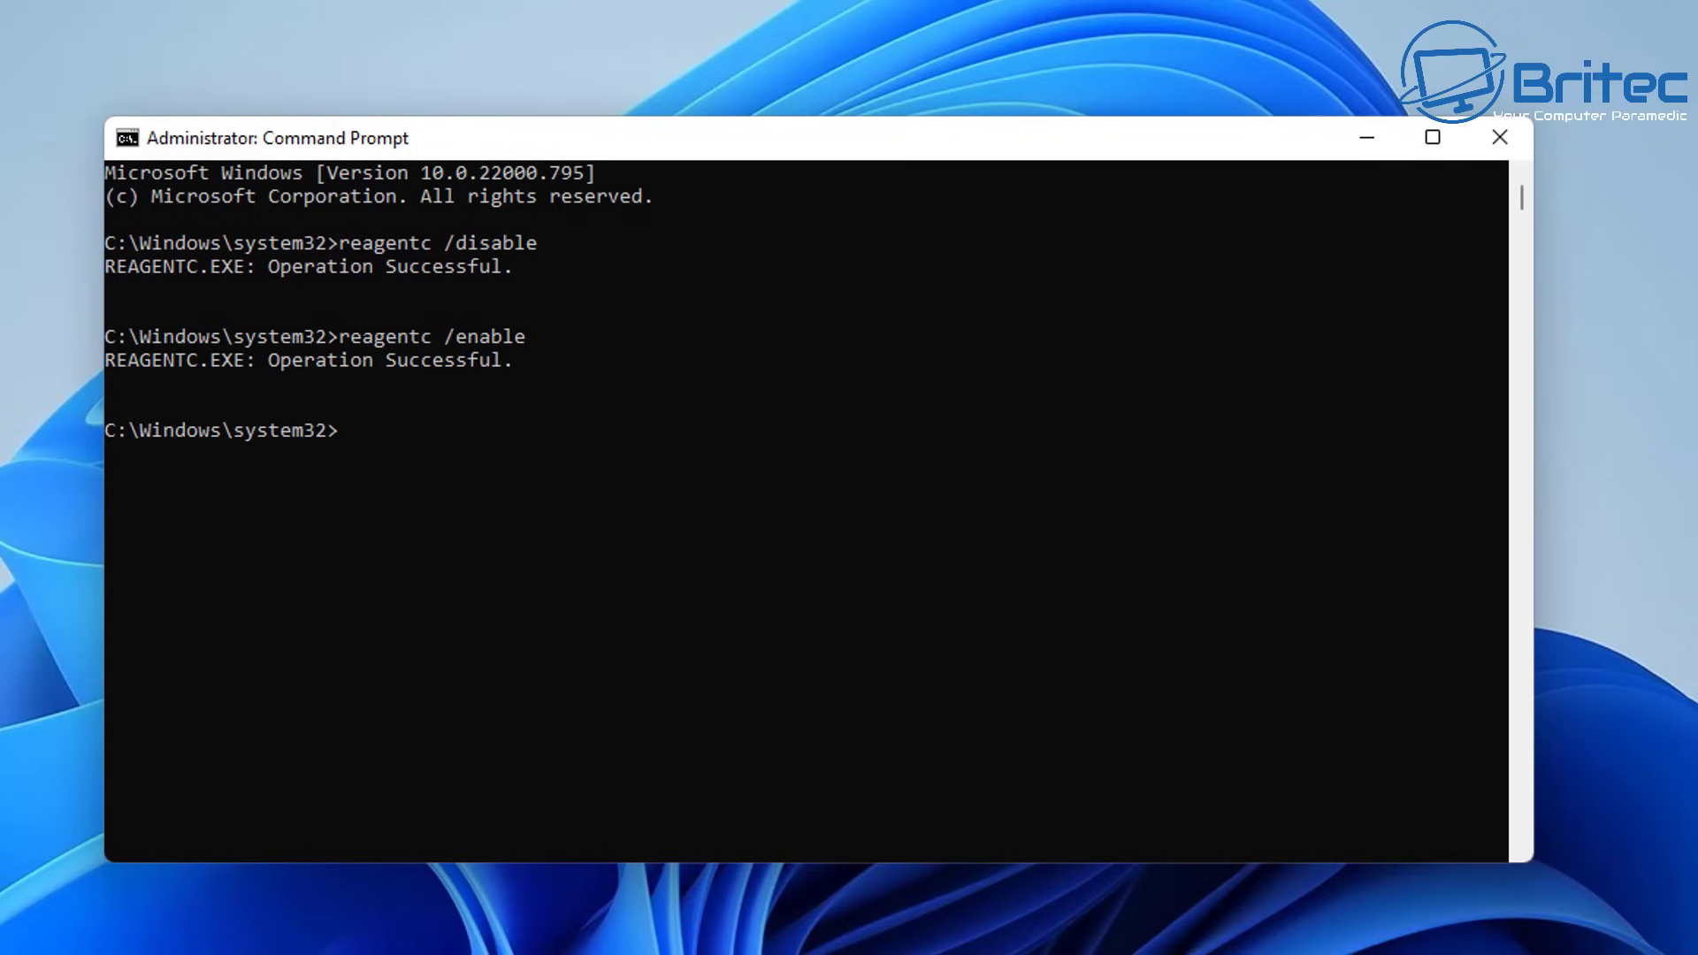
pyautogui.click(1504, 138)
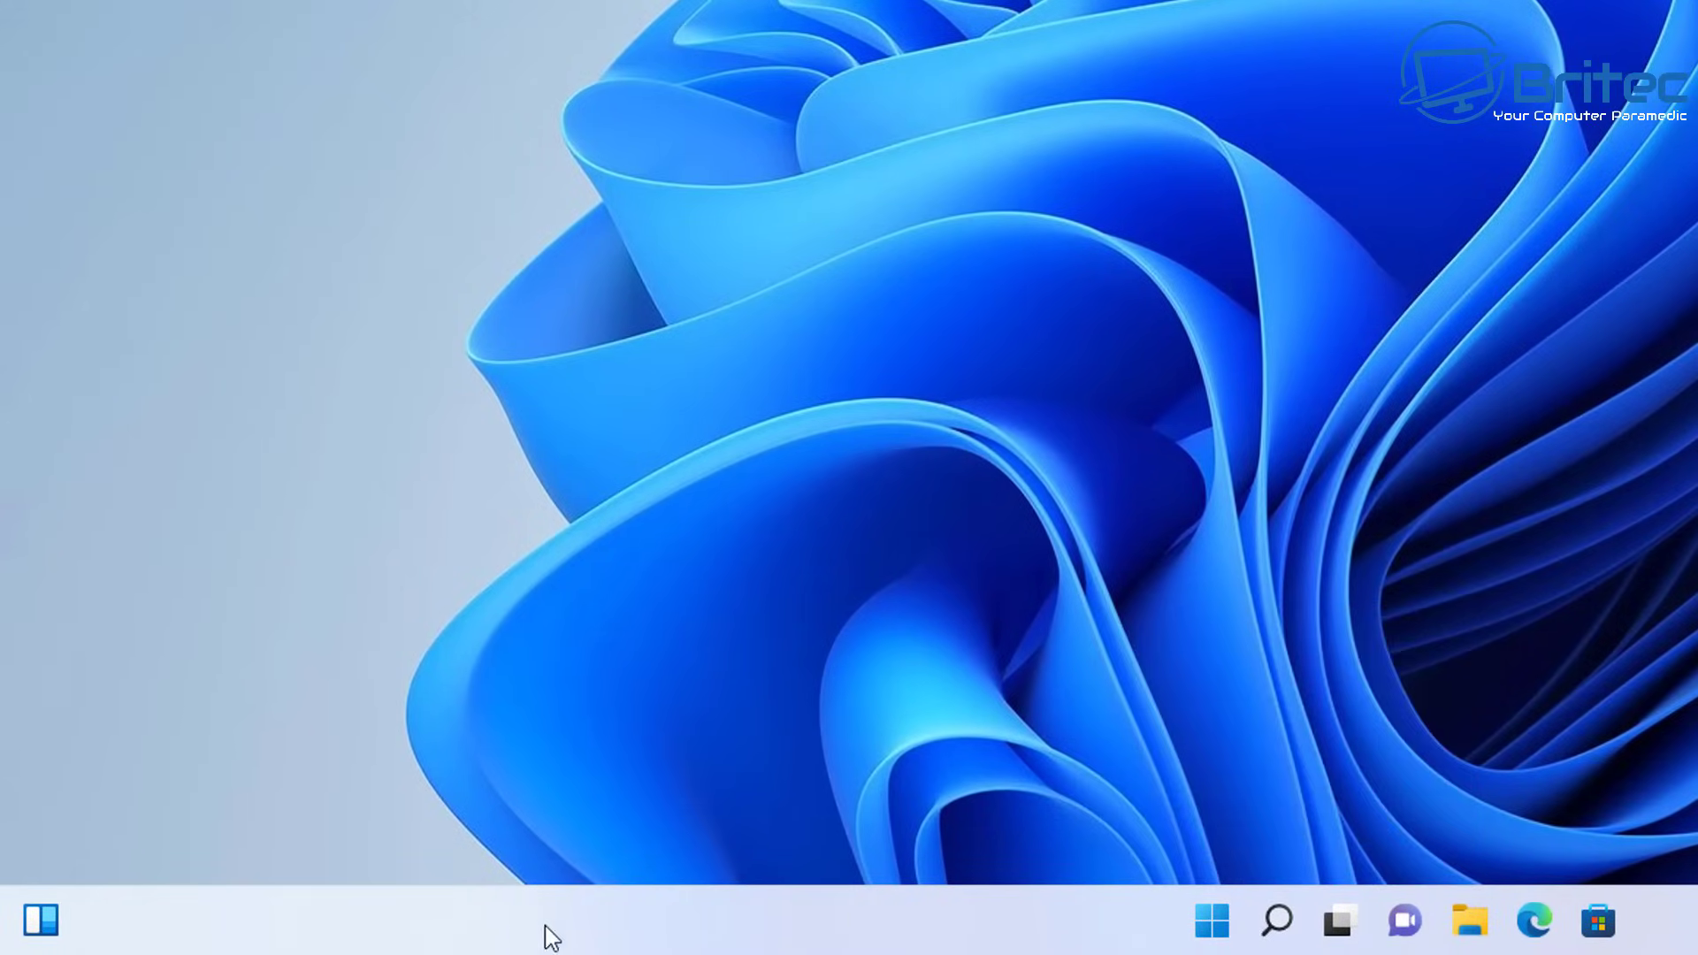
# - Launch System Properties by running sysdm.cpl from the Win+X Run box
pyautogui.rightClick(1212, 919)
pyautogui.click(1173, 757)
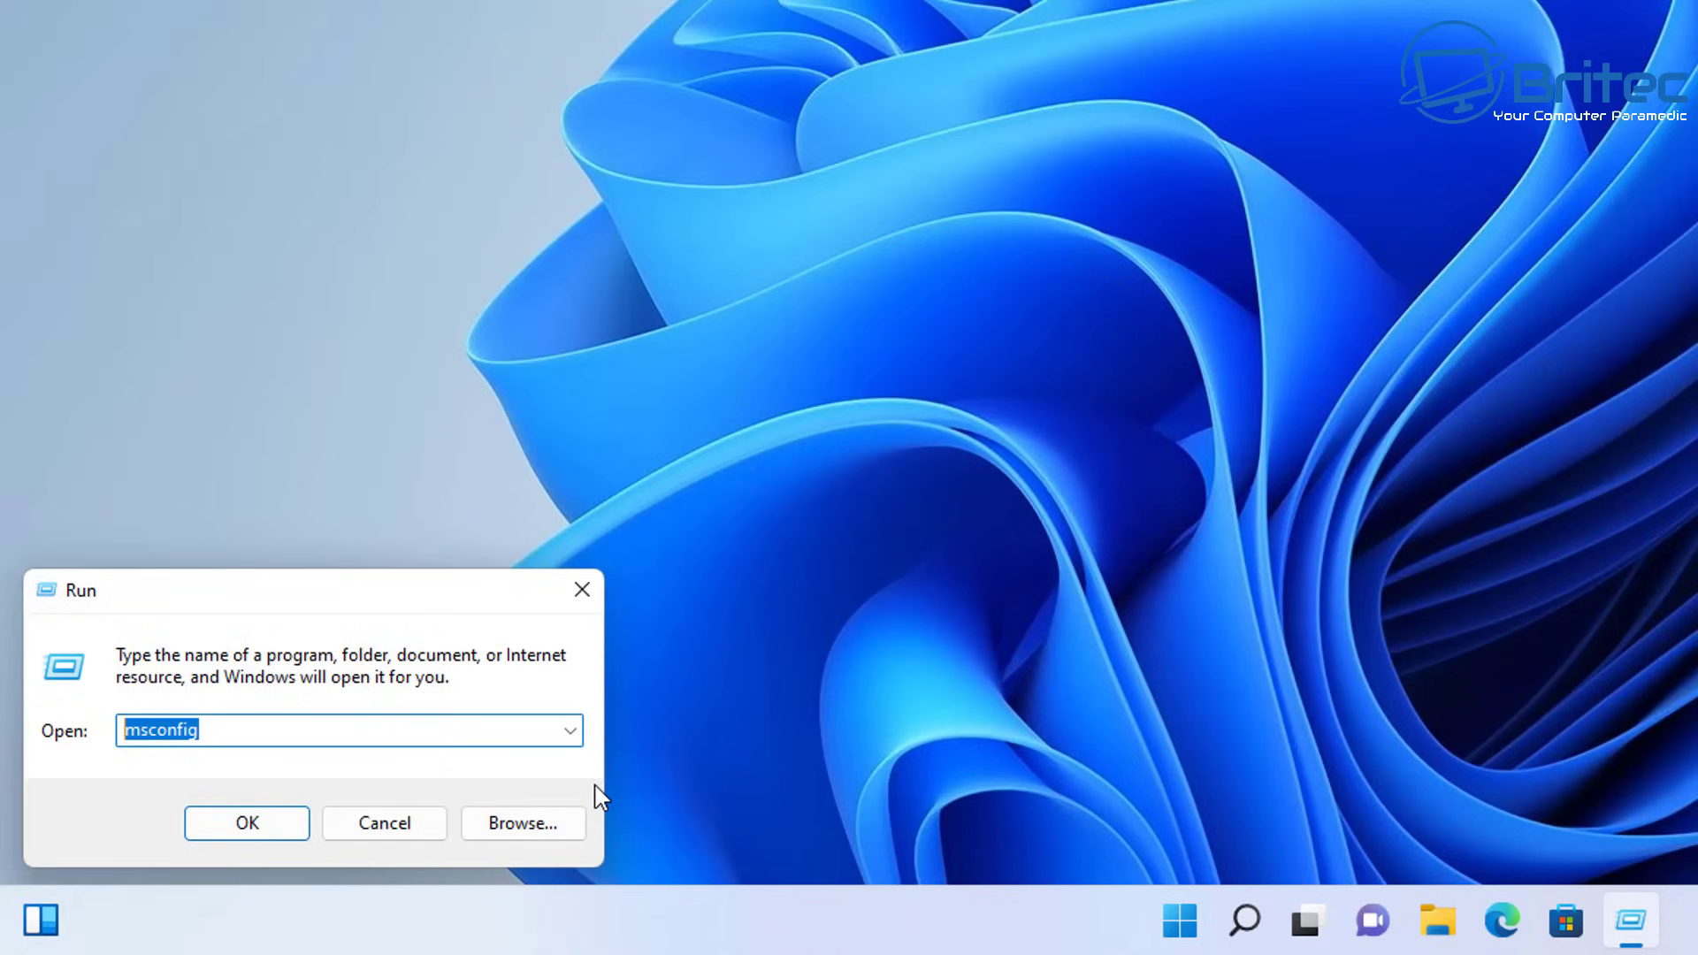
pyautogui.write('sys')
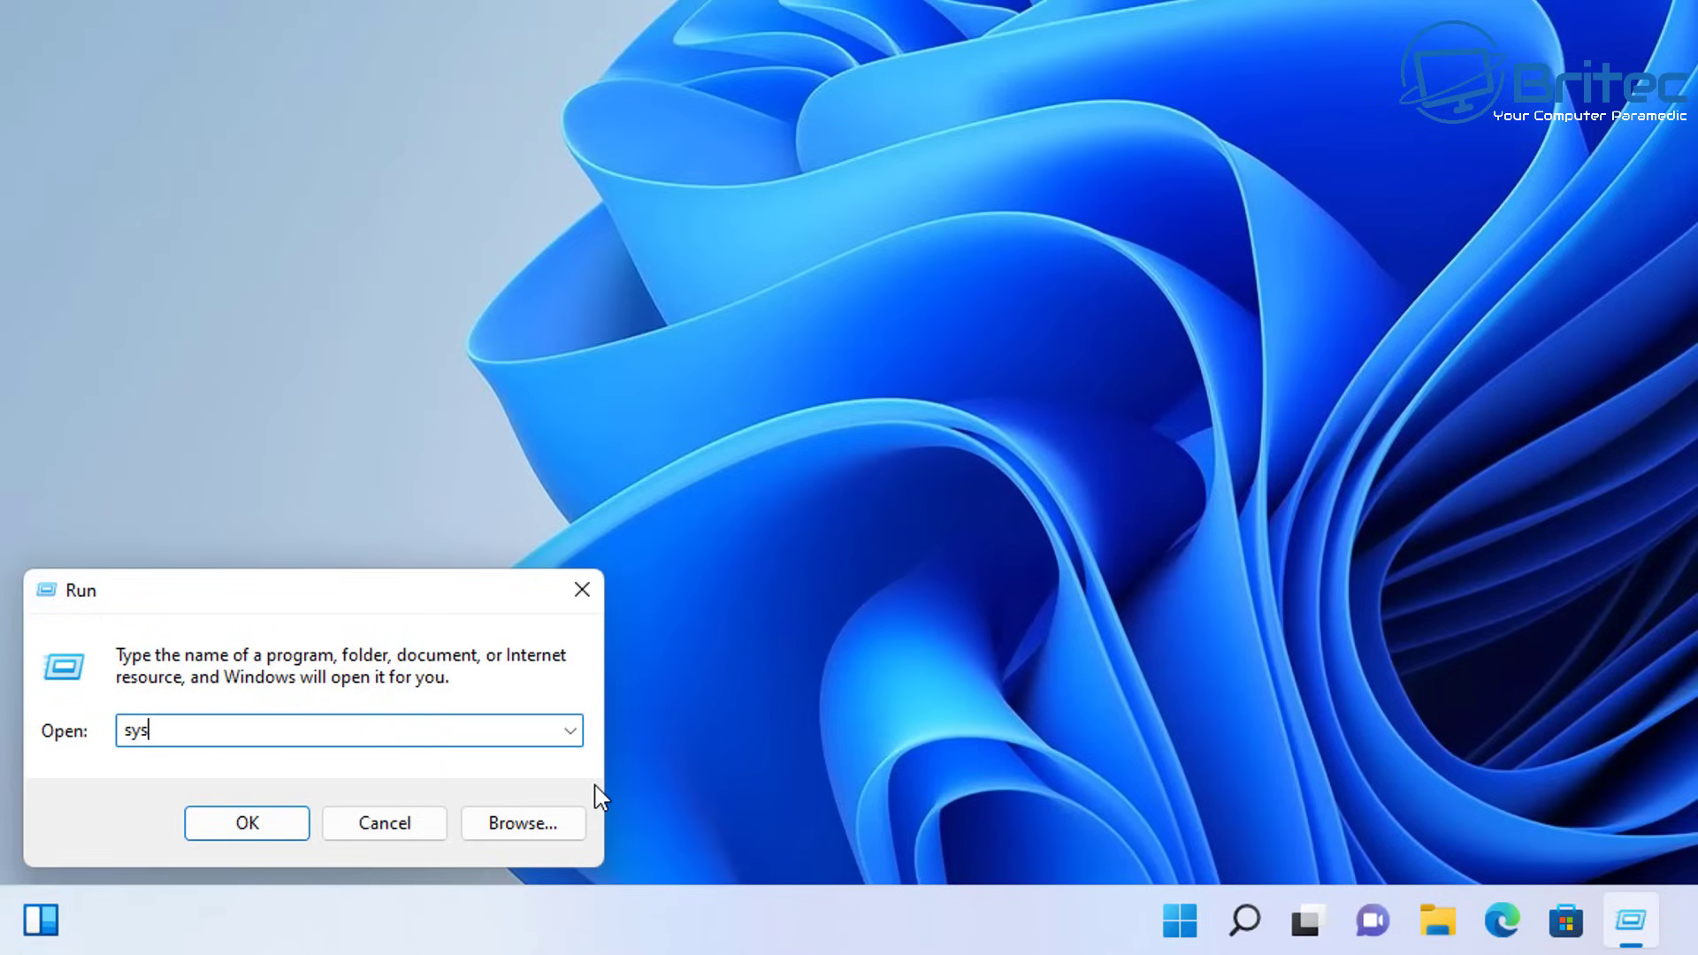
pyautogui.write('dm.cpl')
pyautogui.press('Return')
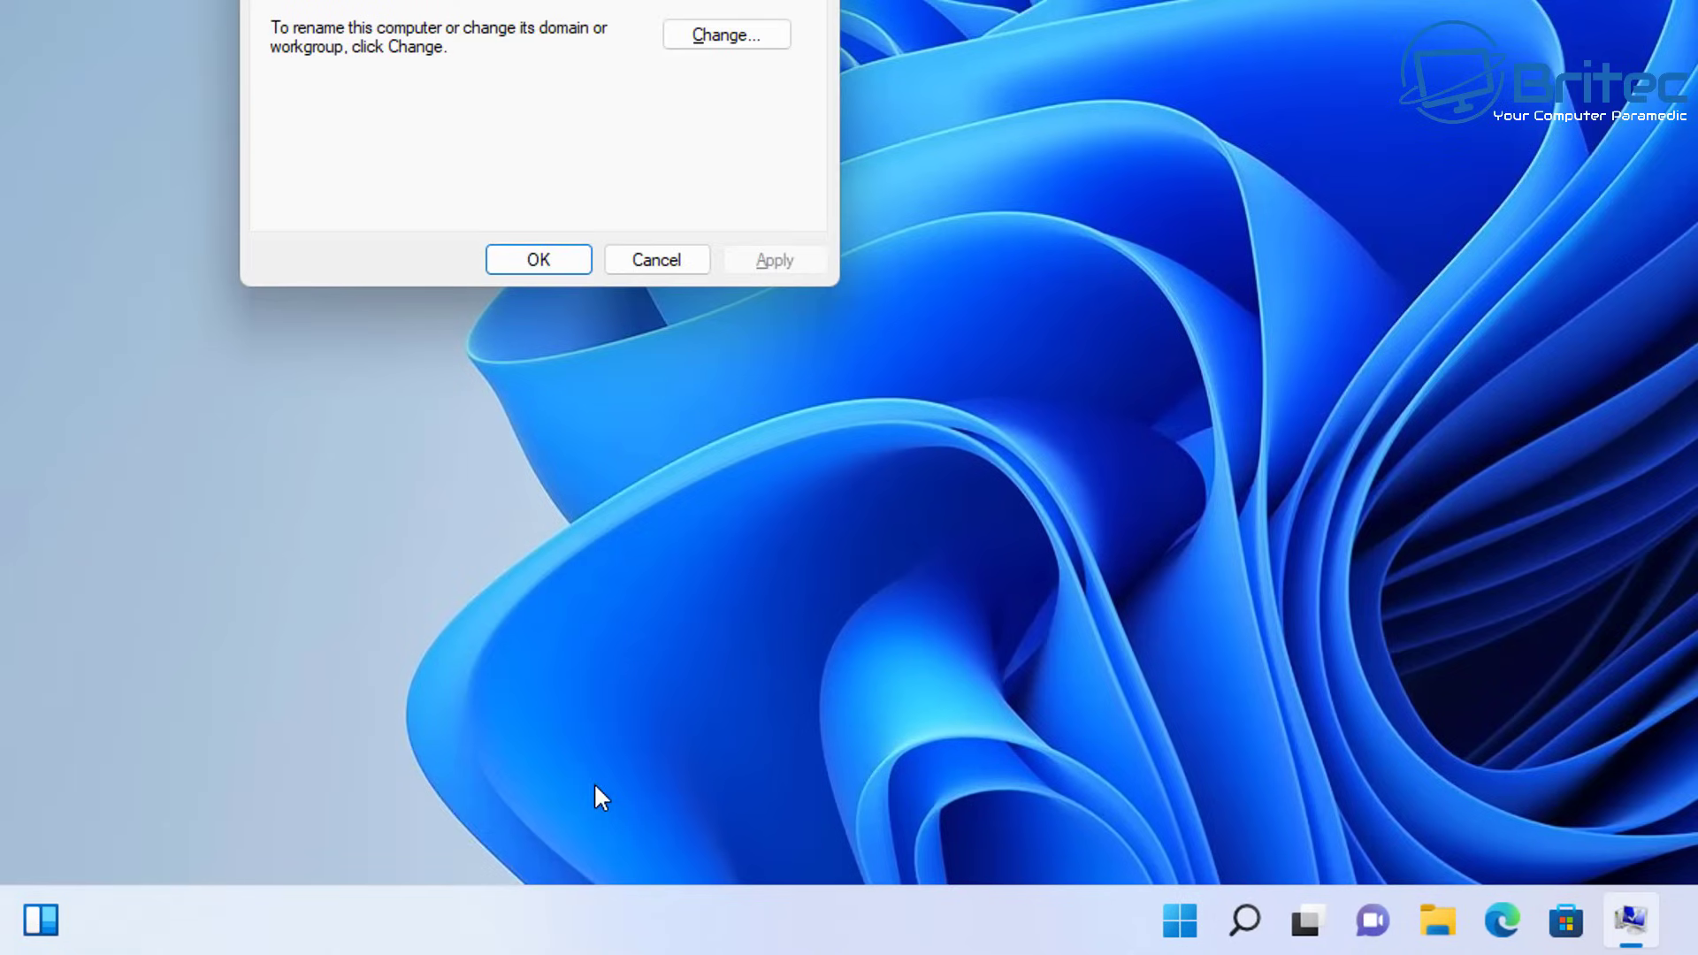
# - On System Protection, select Local Disk (C:) with protection On and start System Restore
pyautogui.moveTo(254, 5); pyautogui.dragTo(1102, 12)
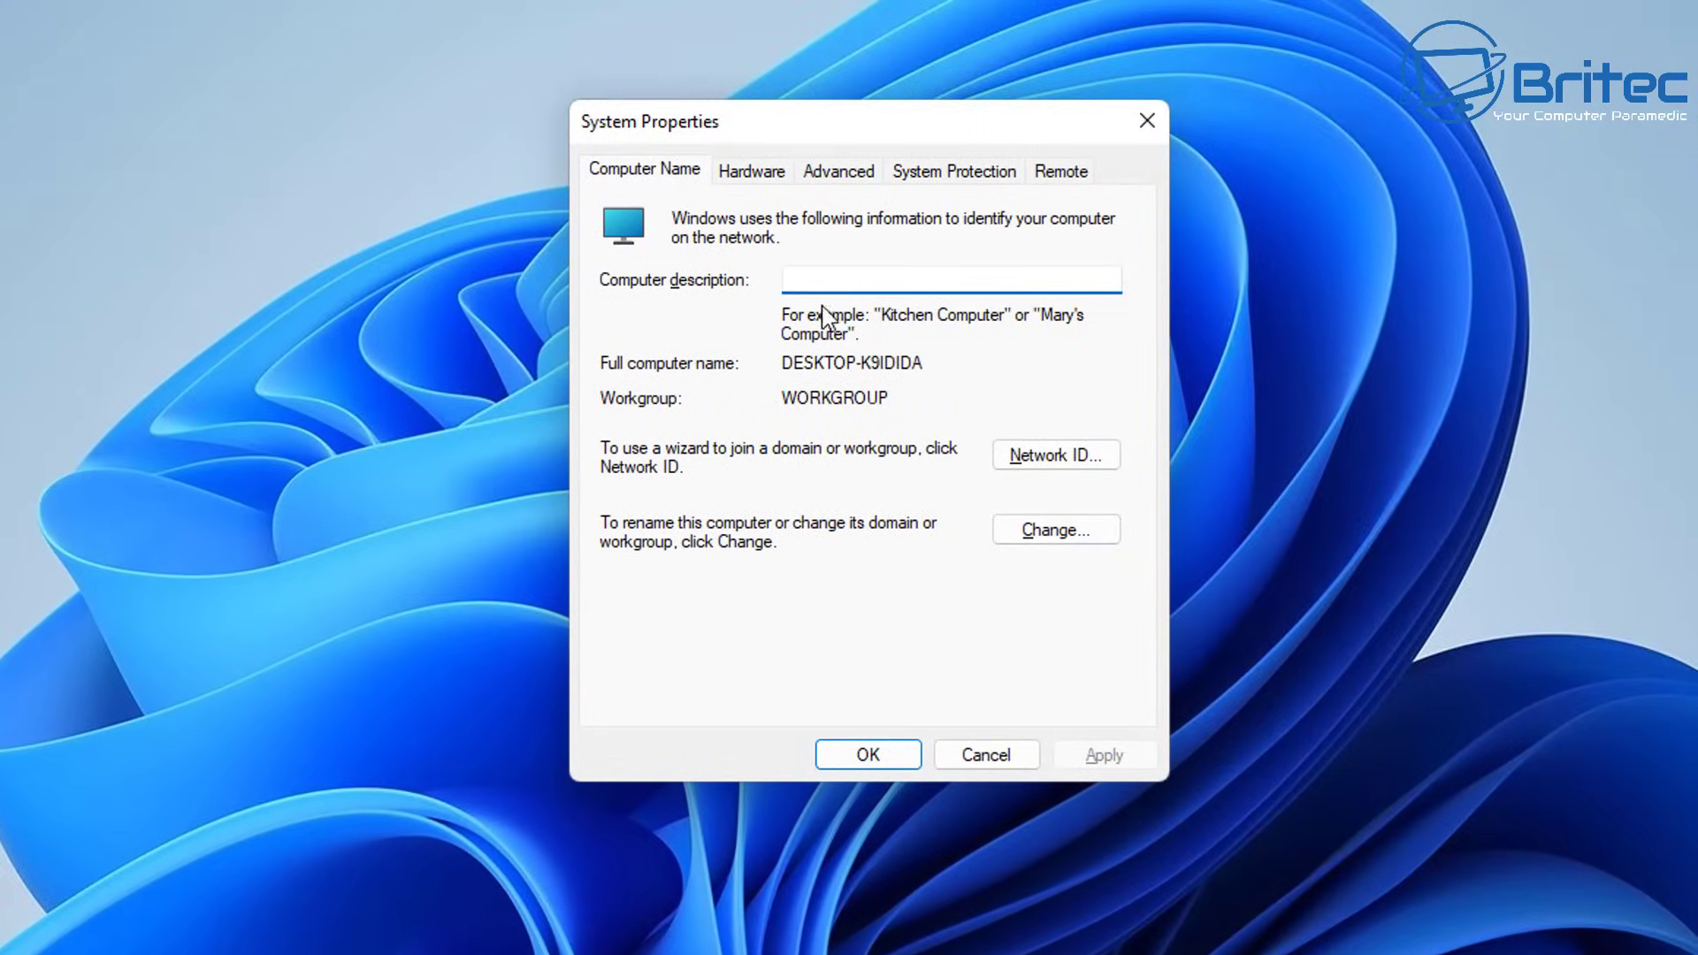
pyautogui.click(962, 177)
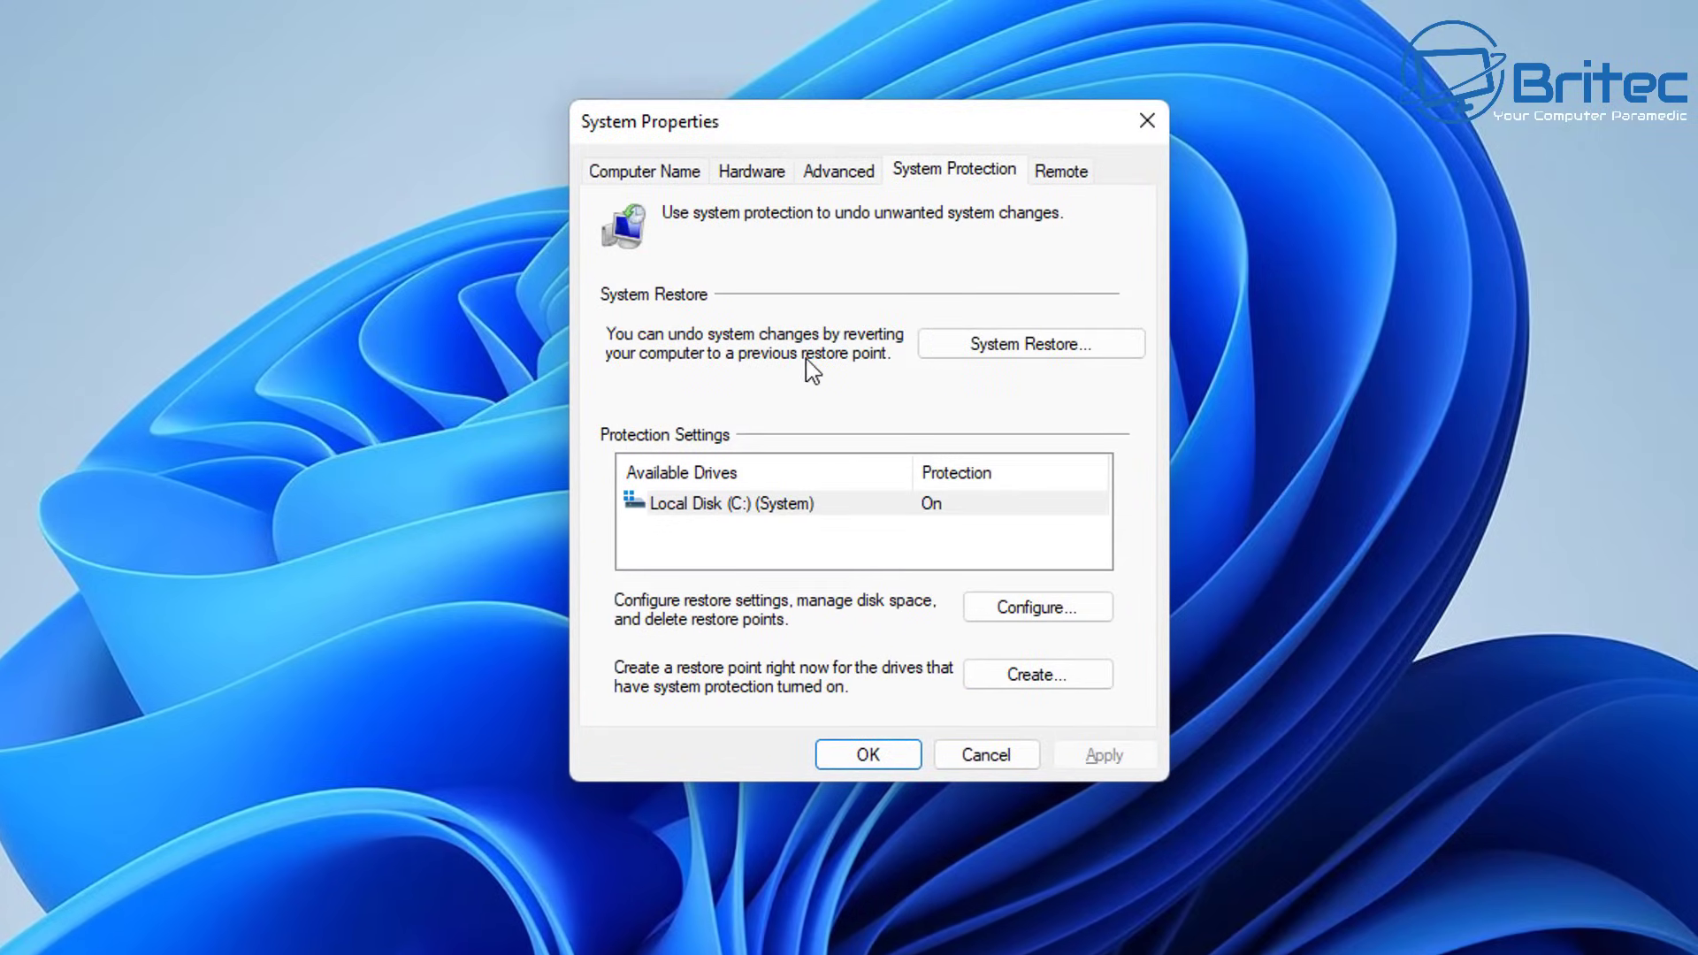
pyautogui.click(825, 508)
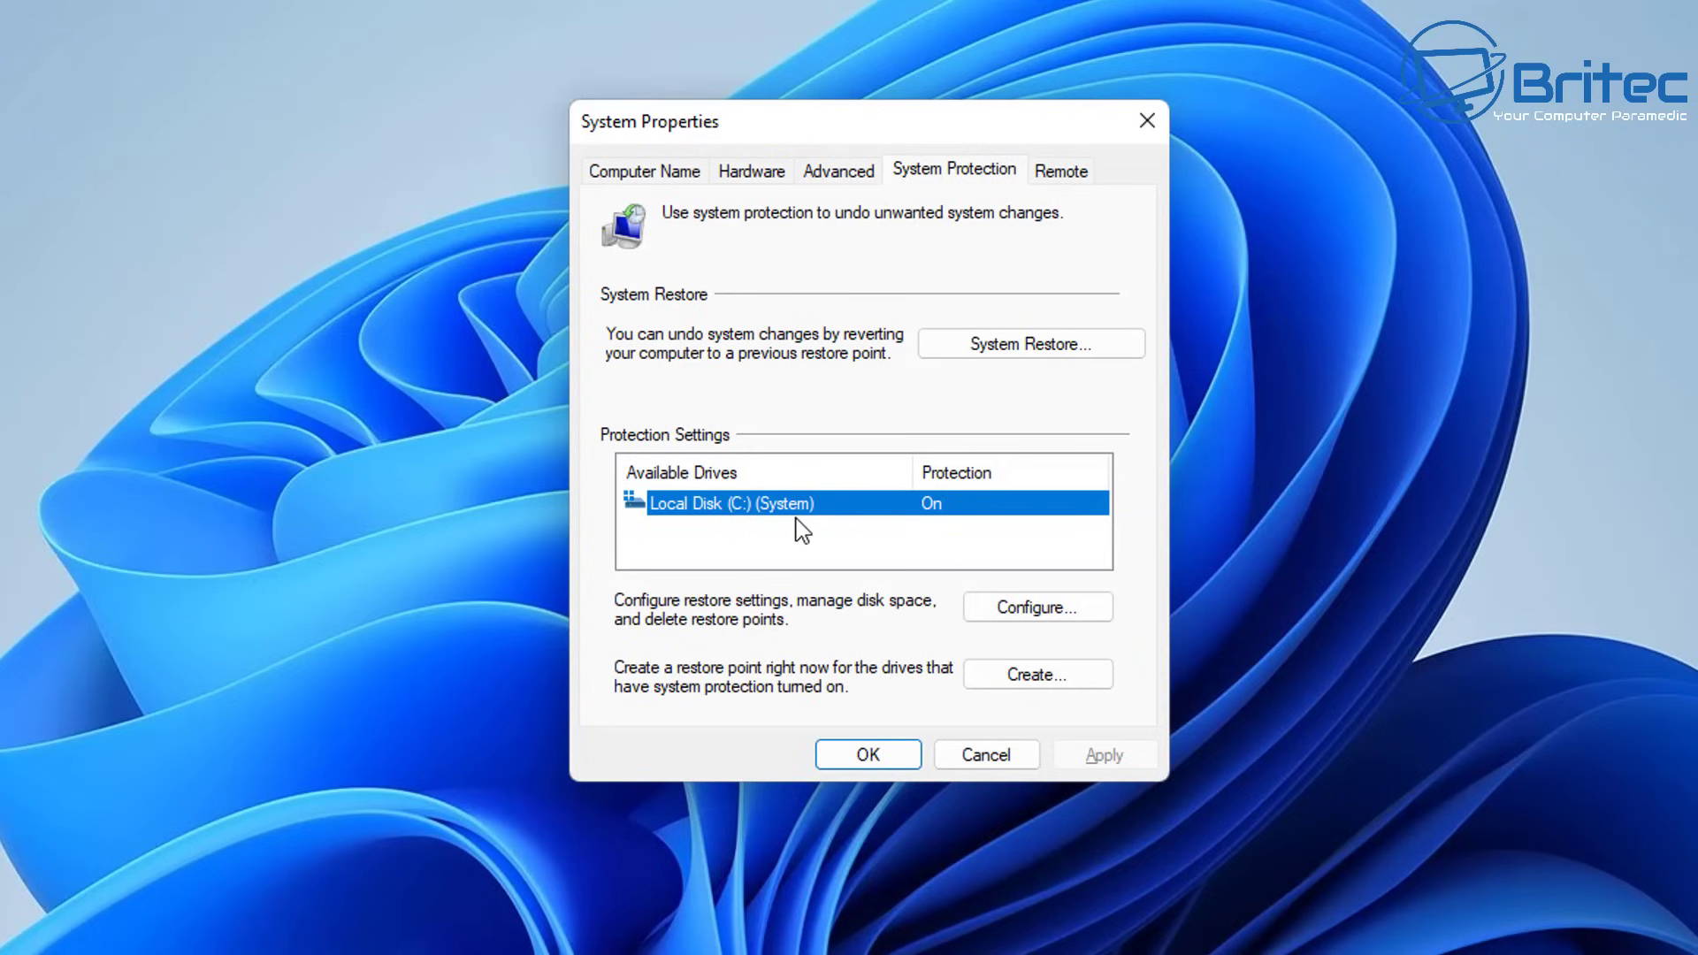
pyautogui.click(1056, 354)
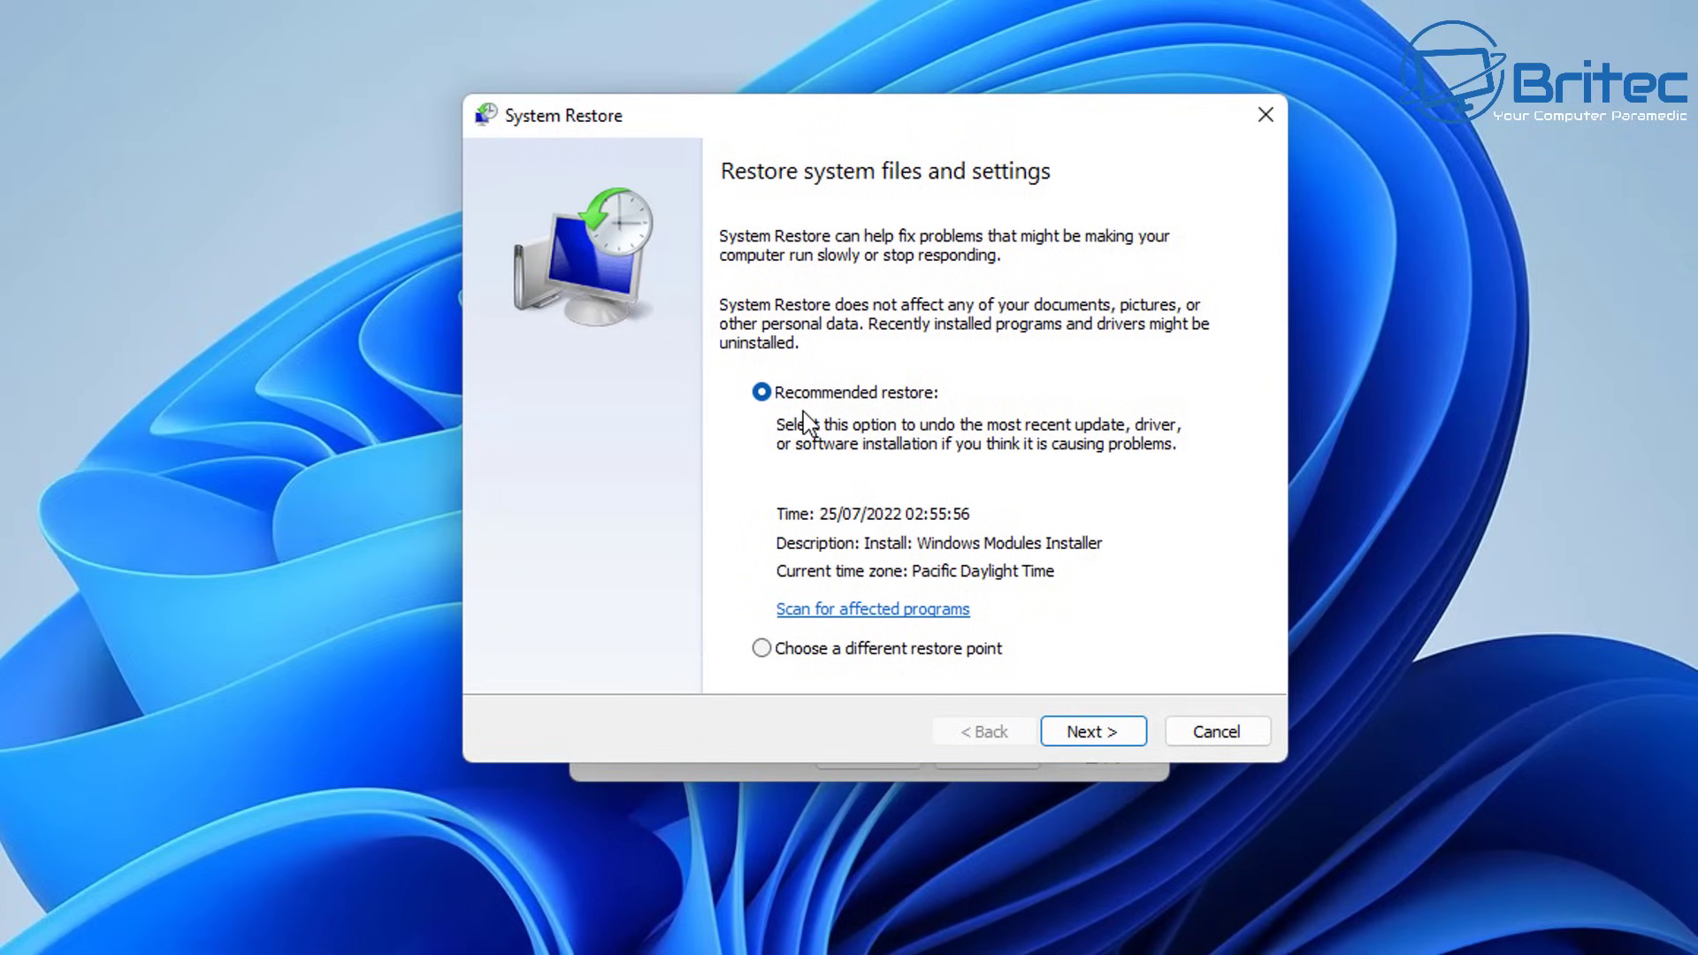
# - Choose a different restore point instead of the recommended 25/07/2022 one and go to the list
pyautogui.click(763, 648)
pyautogui.click(761, 392)
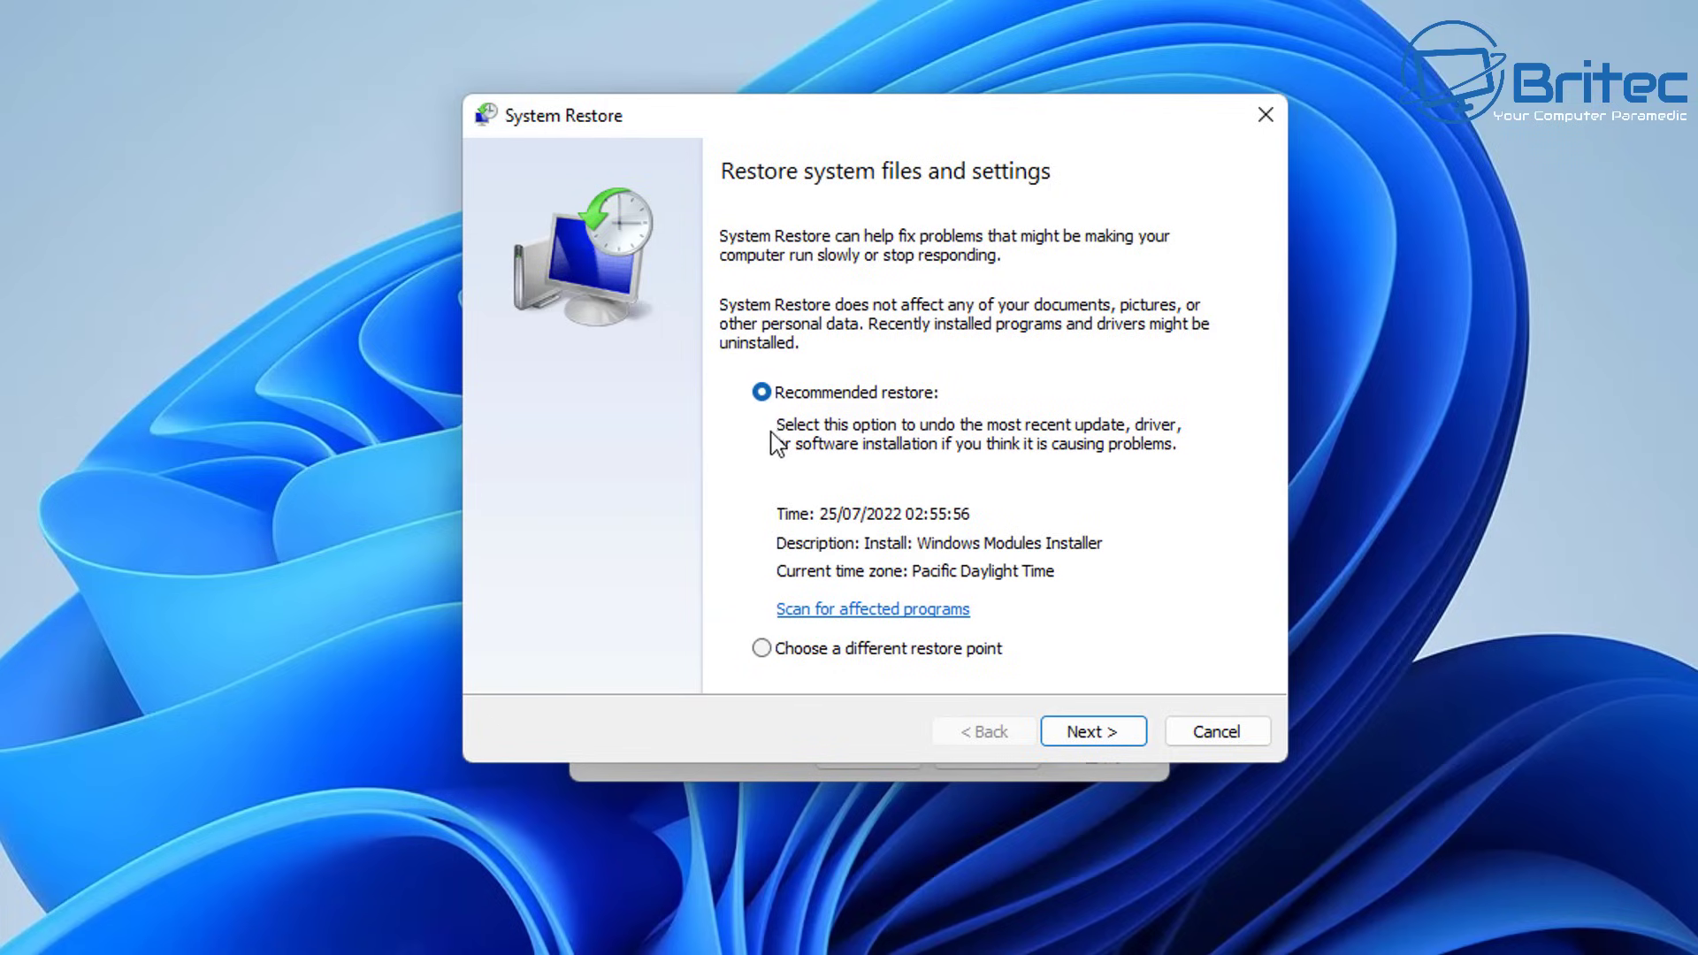
pyautogui.click(762, 648)
pyautogui.click(1077, 739)
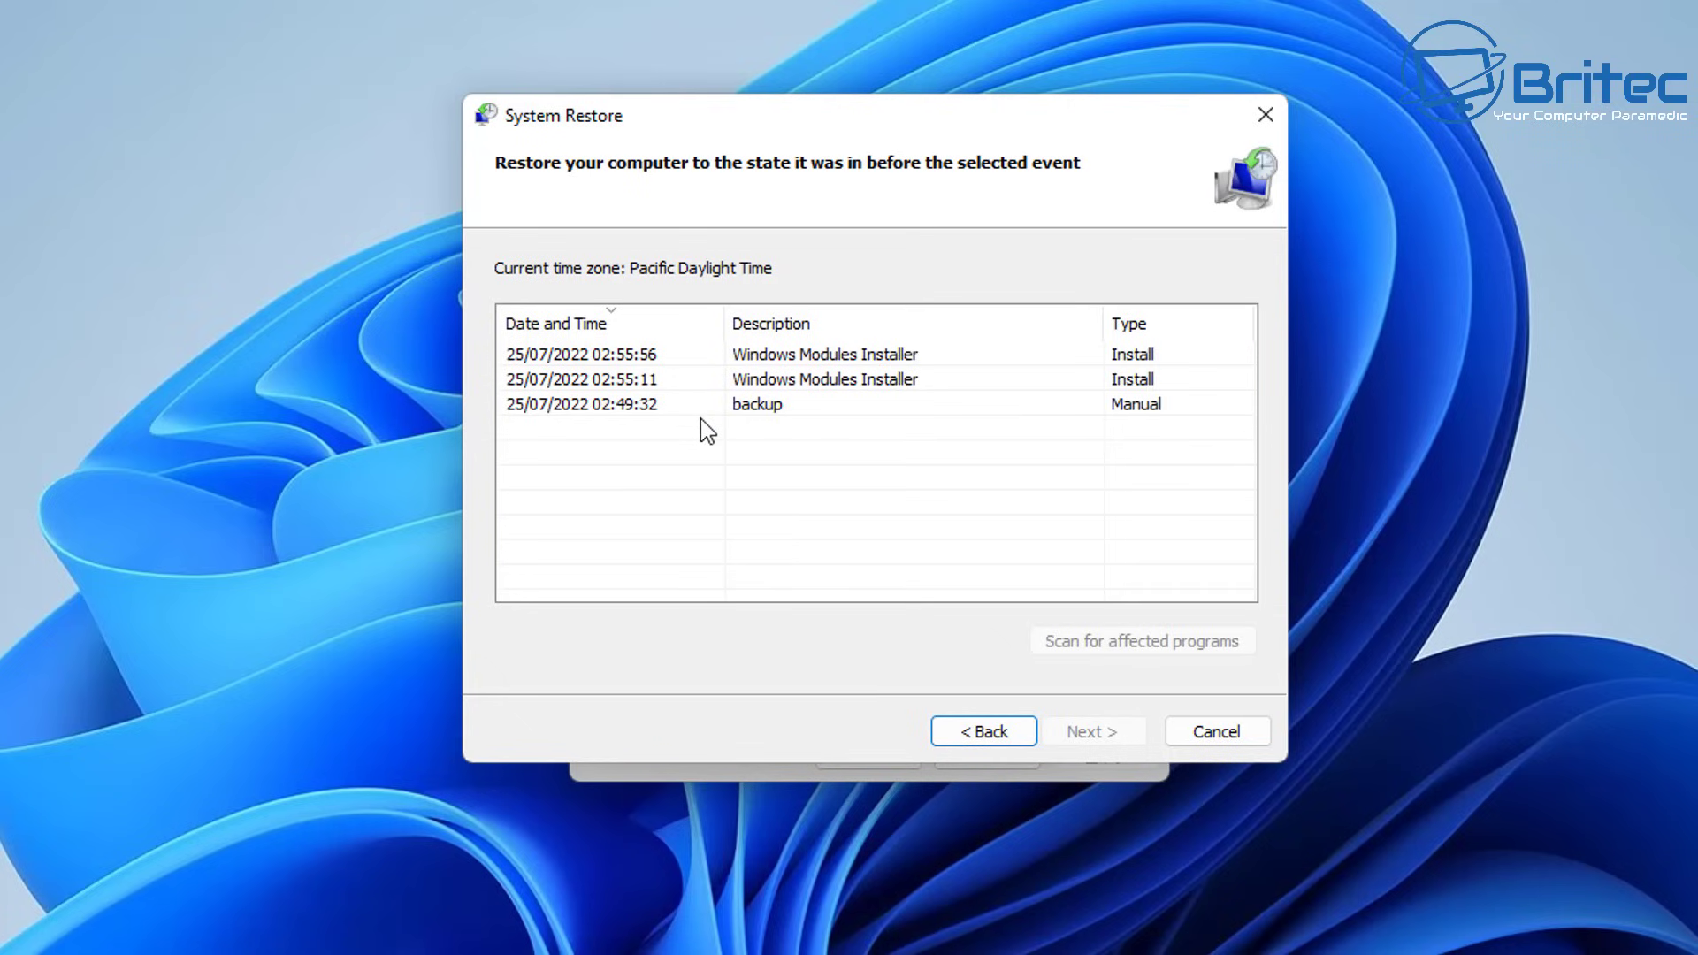
# - Review the 02:55:11, 02:55:56 and manual backup restore points, then cancel without restoring
pyautogui.click(540, 409)
pyautogui.click(550, 380)
pyautogui.click(557, 358)
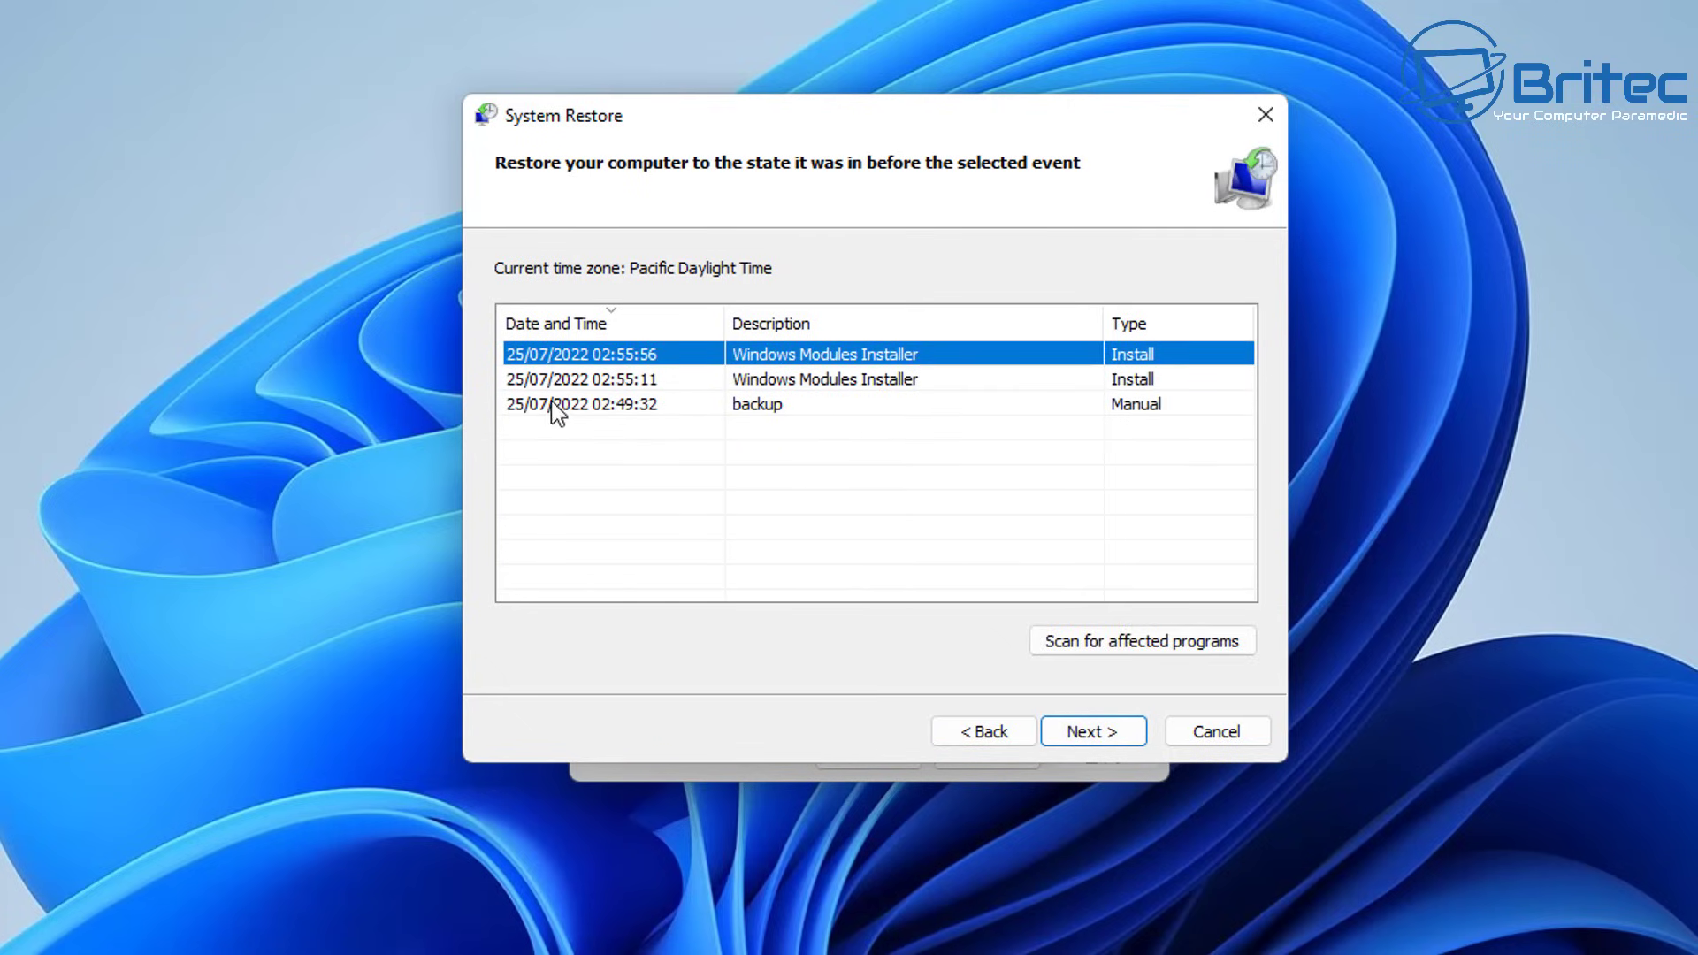
pyautogui.click(552, 405)
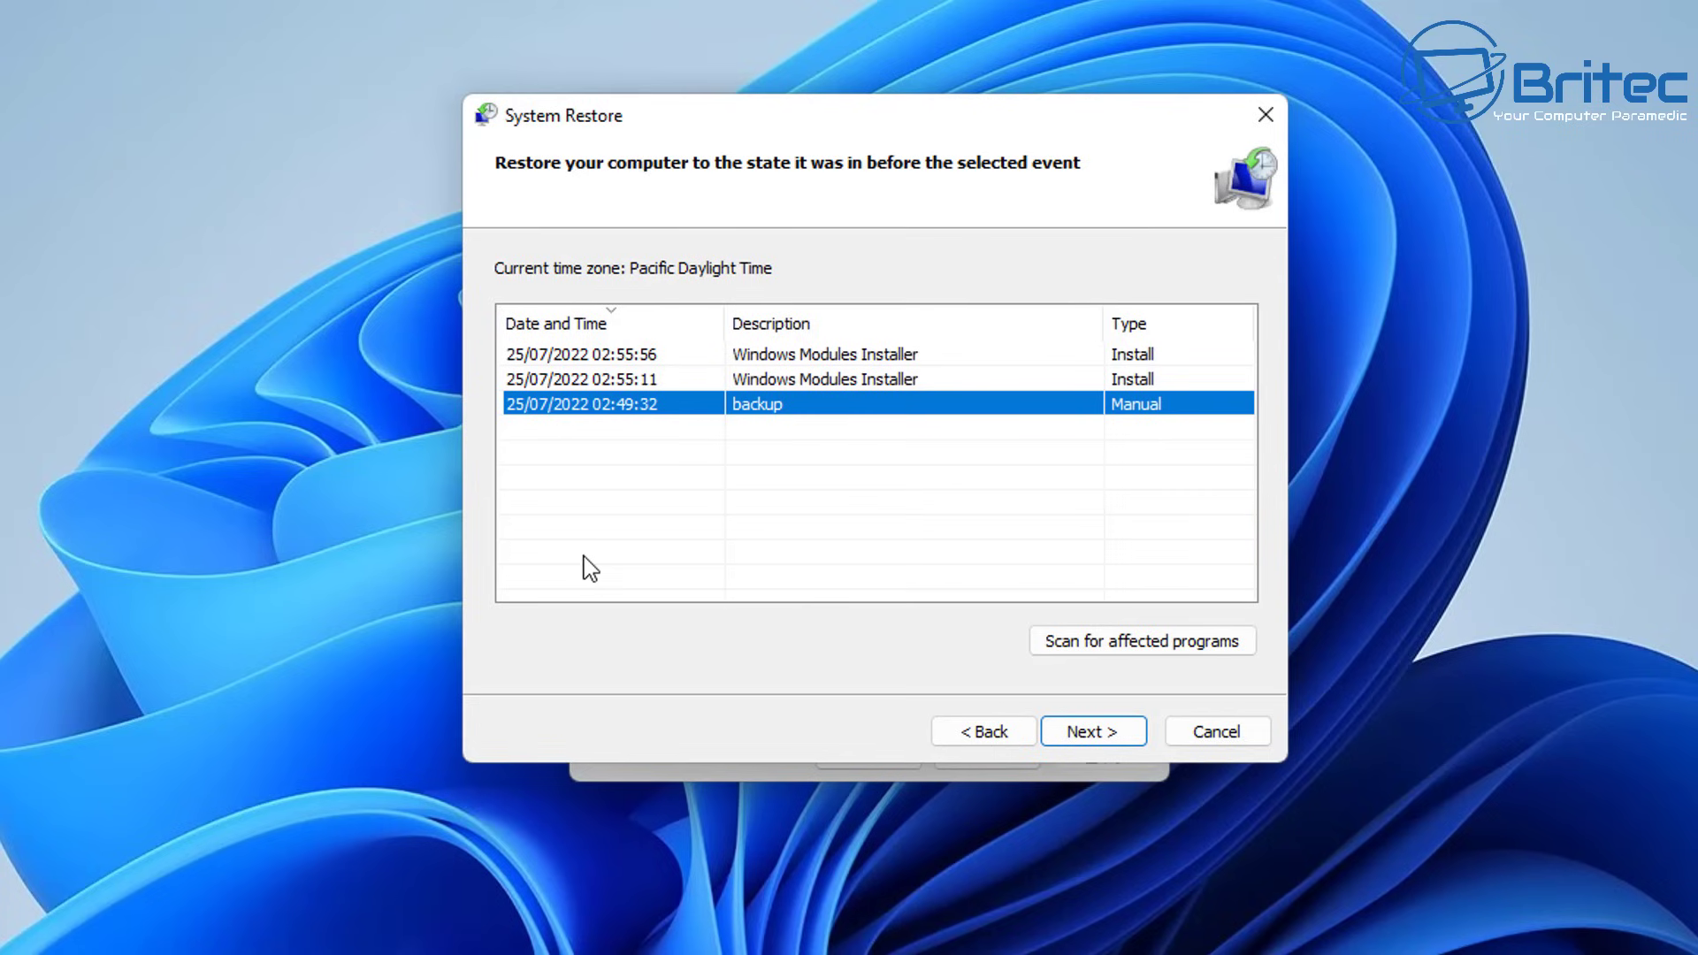
pyautogui.click(558, 355)
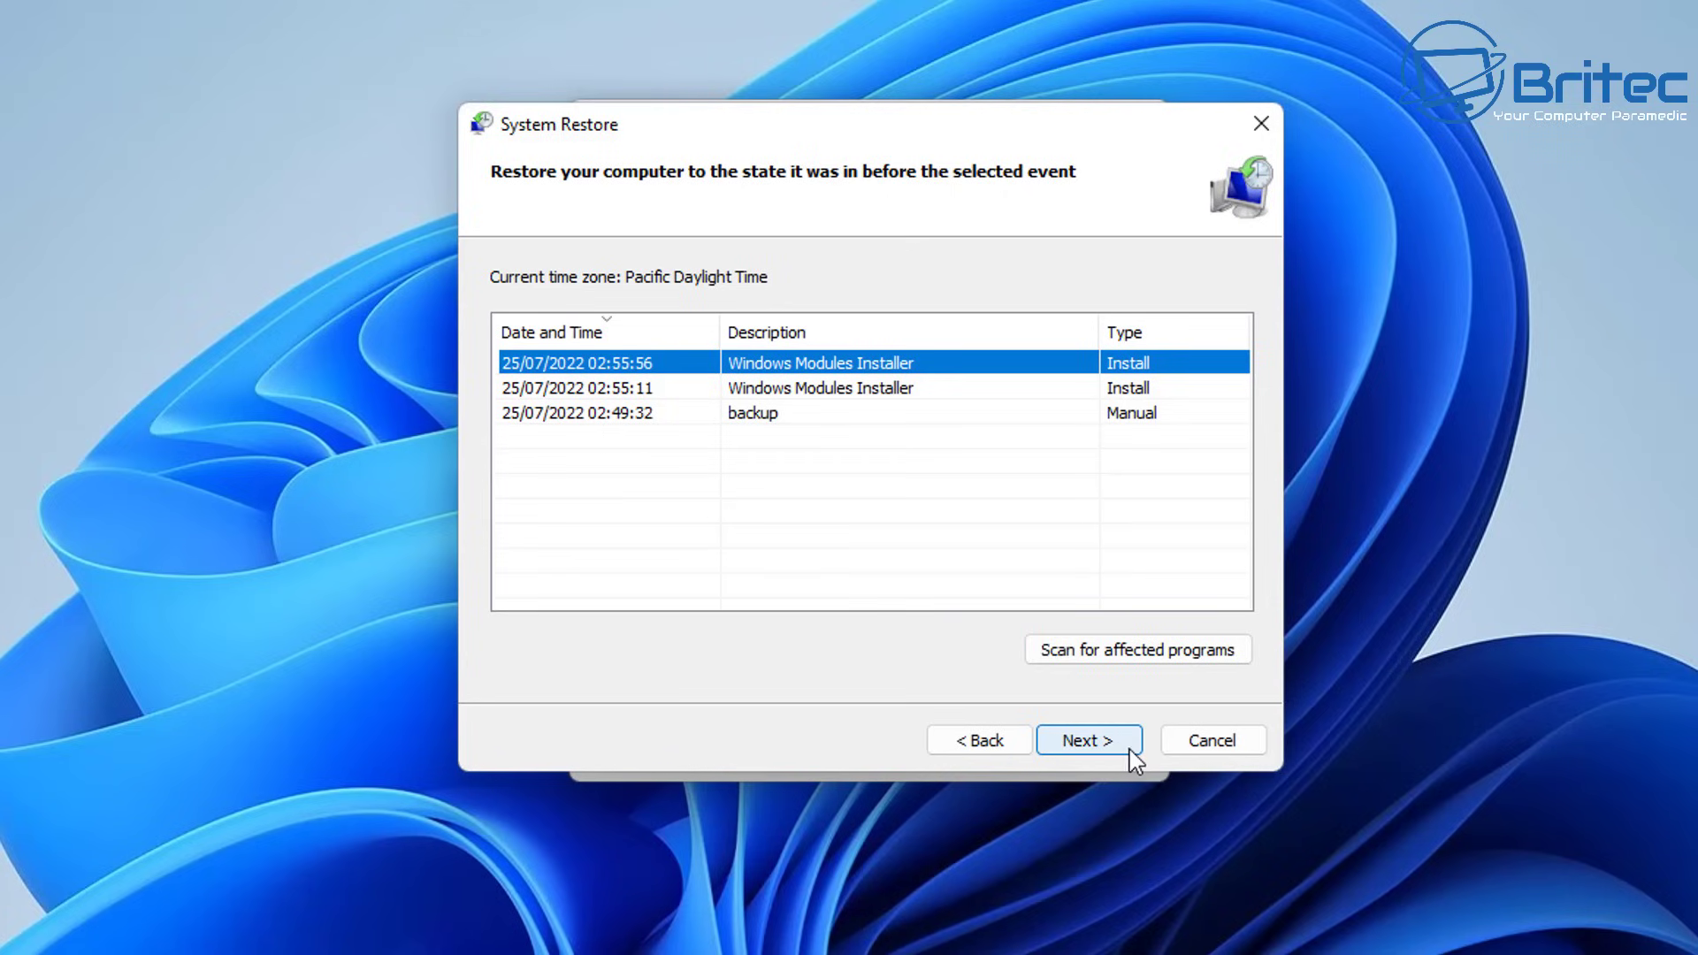
pyautogui.click(1259, 134)
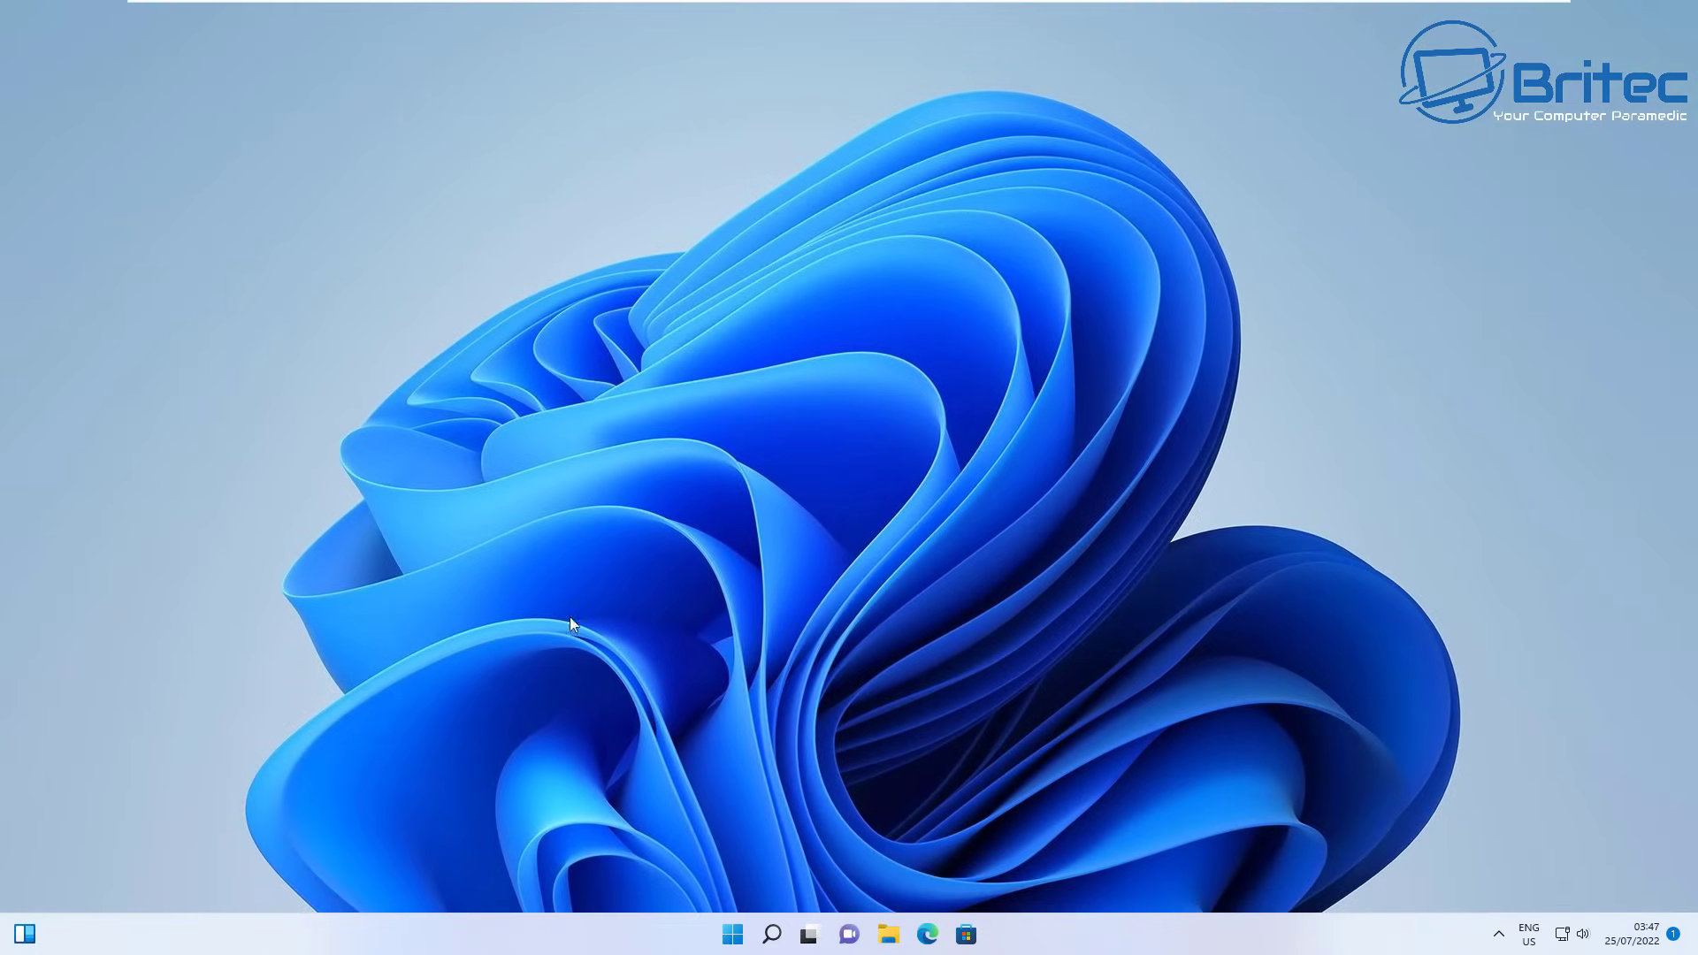
# - Restart Windows 11 into the recovery environment from the Start menu's power options
pyautogui.click(733, 935)
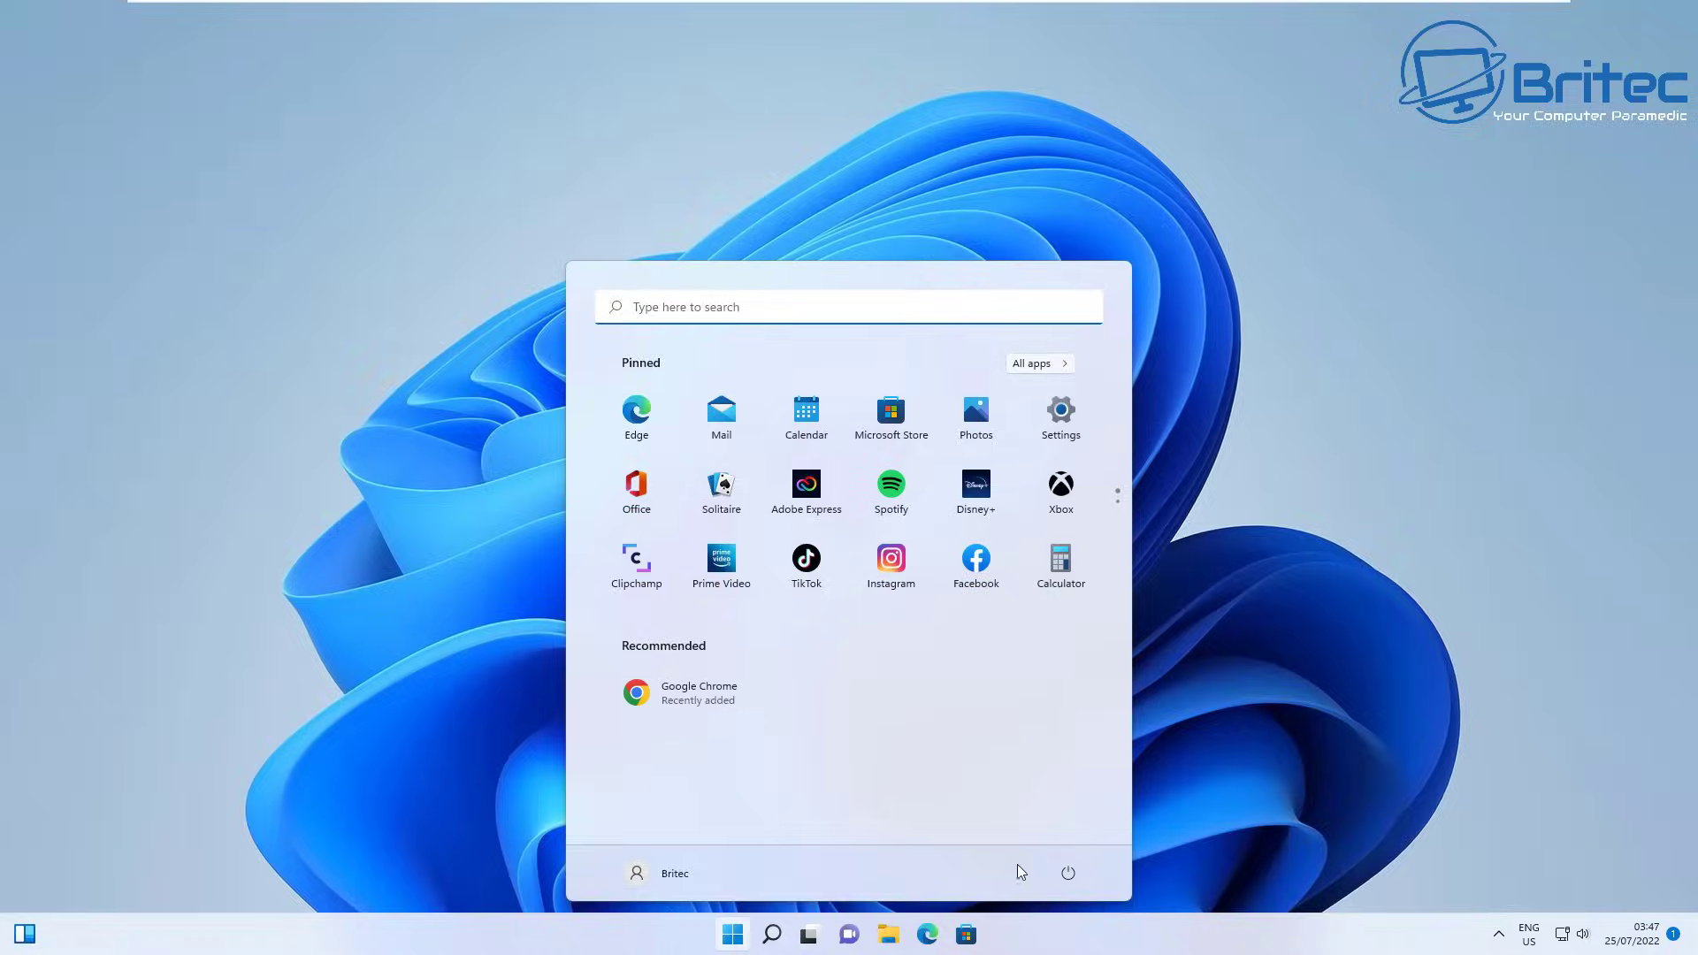
pyautogui.click(1067, 874)
pyautogui.click(1067, 835)
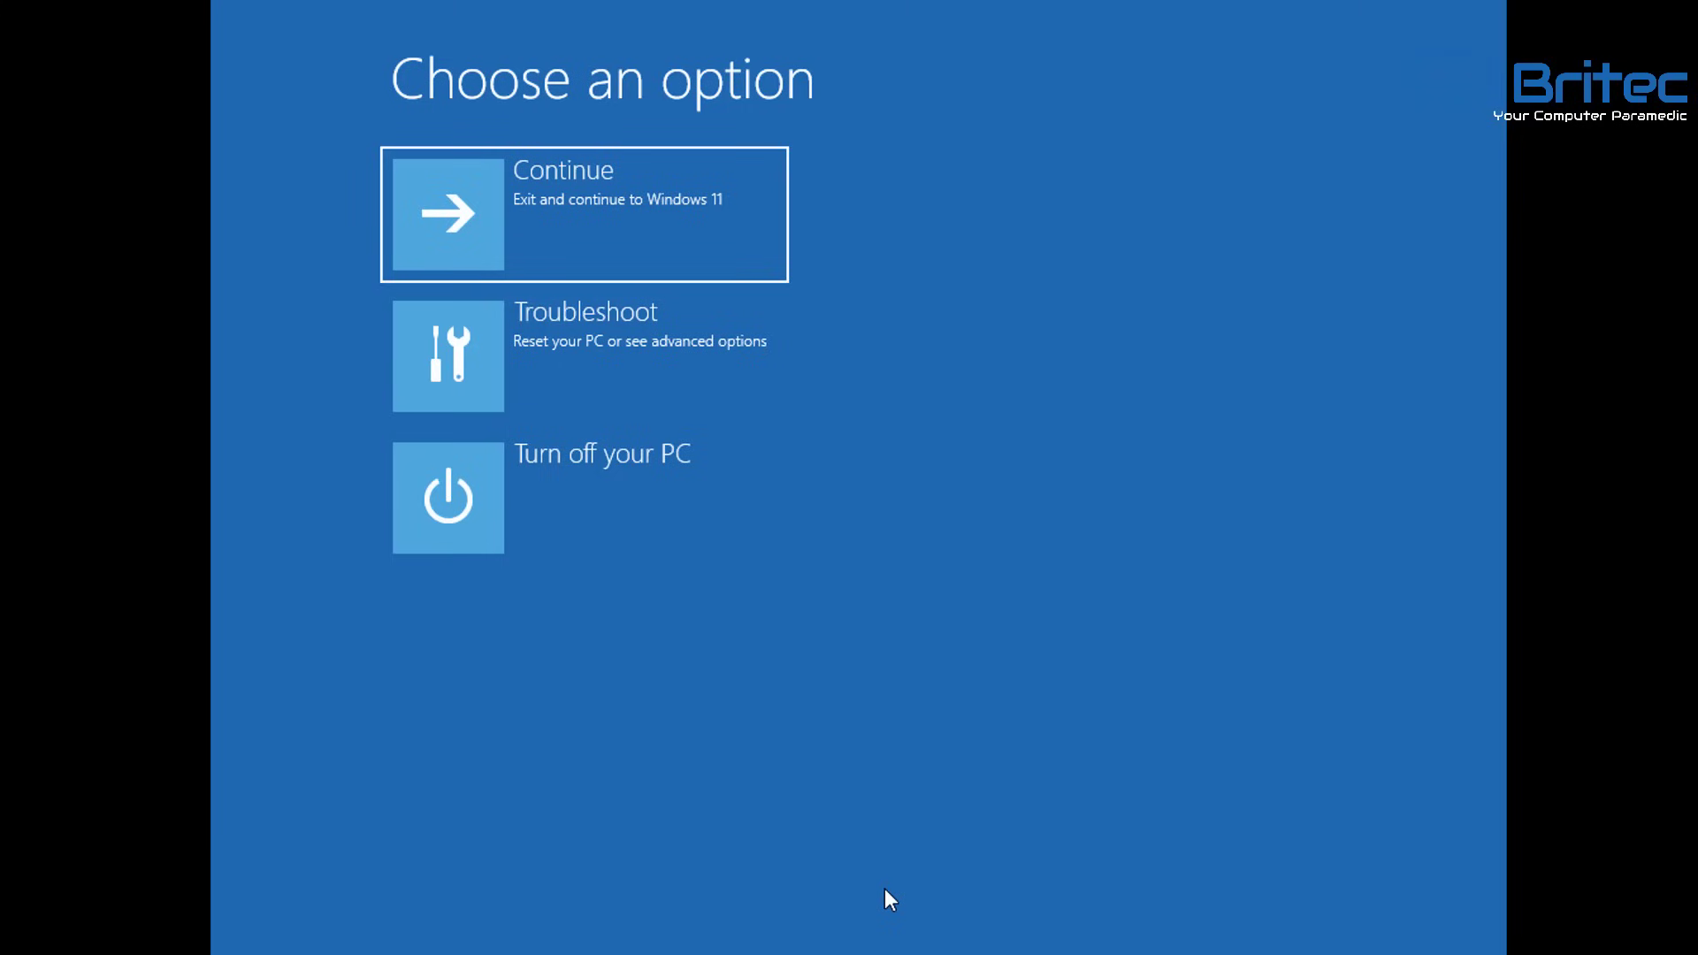
# - Go to Troubleshoot > Advanced options and move focus onto System Restore
pyautogui.click(656, 350)
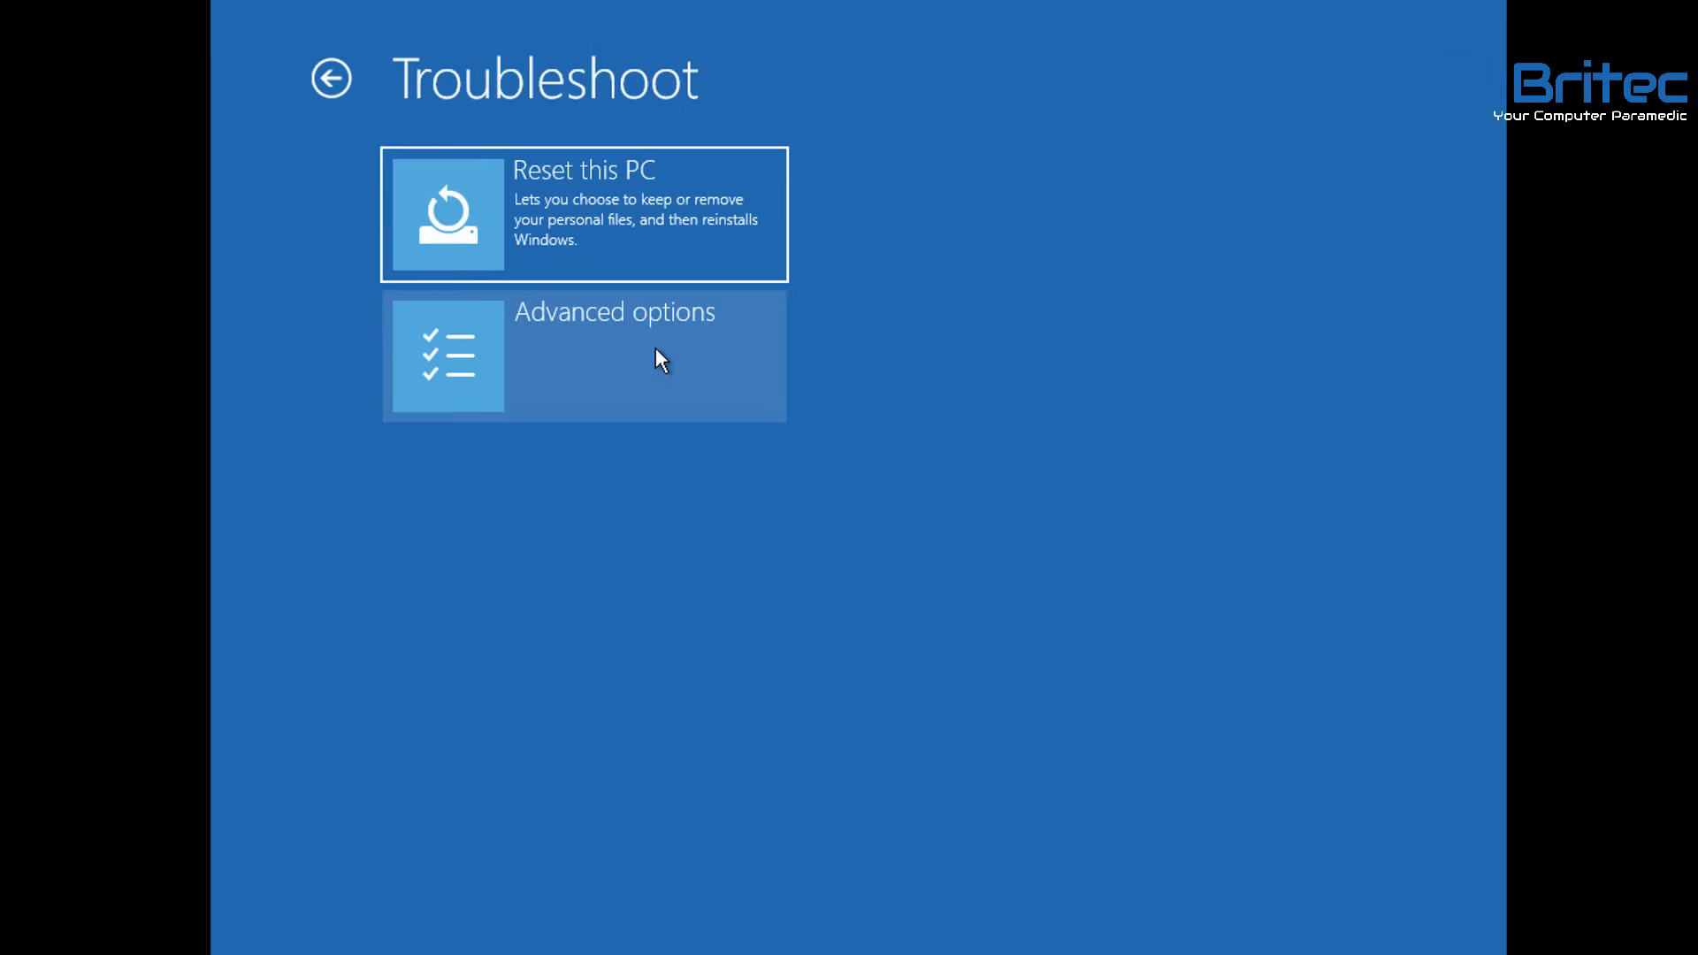
pyautogui.click(656, 358)
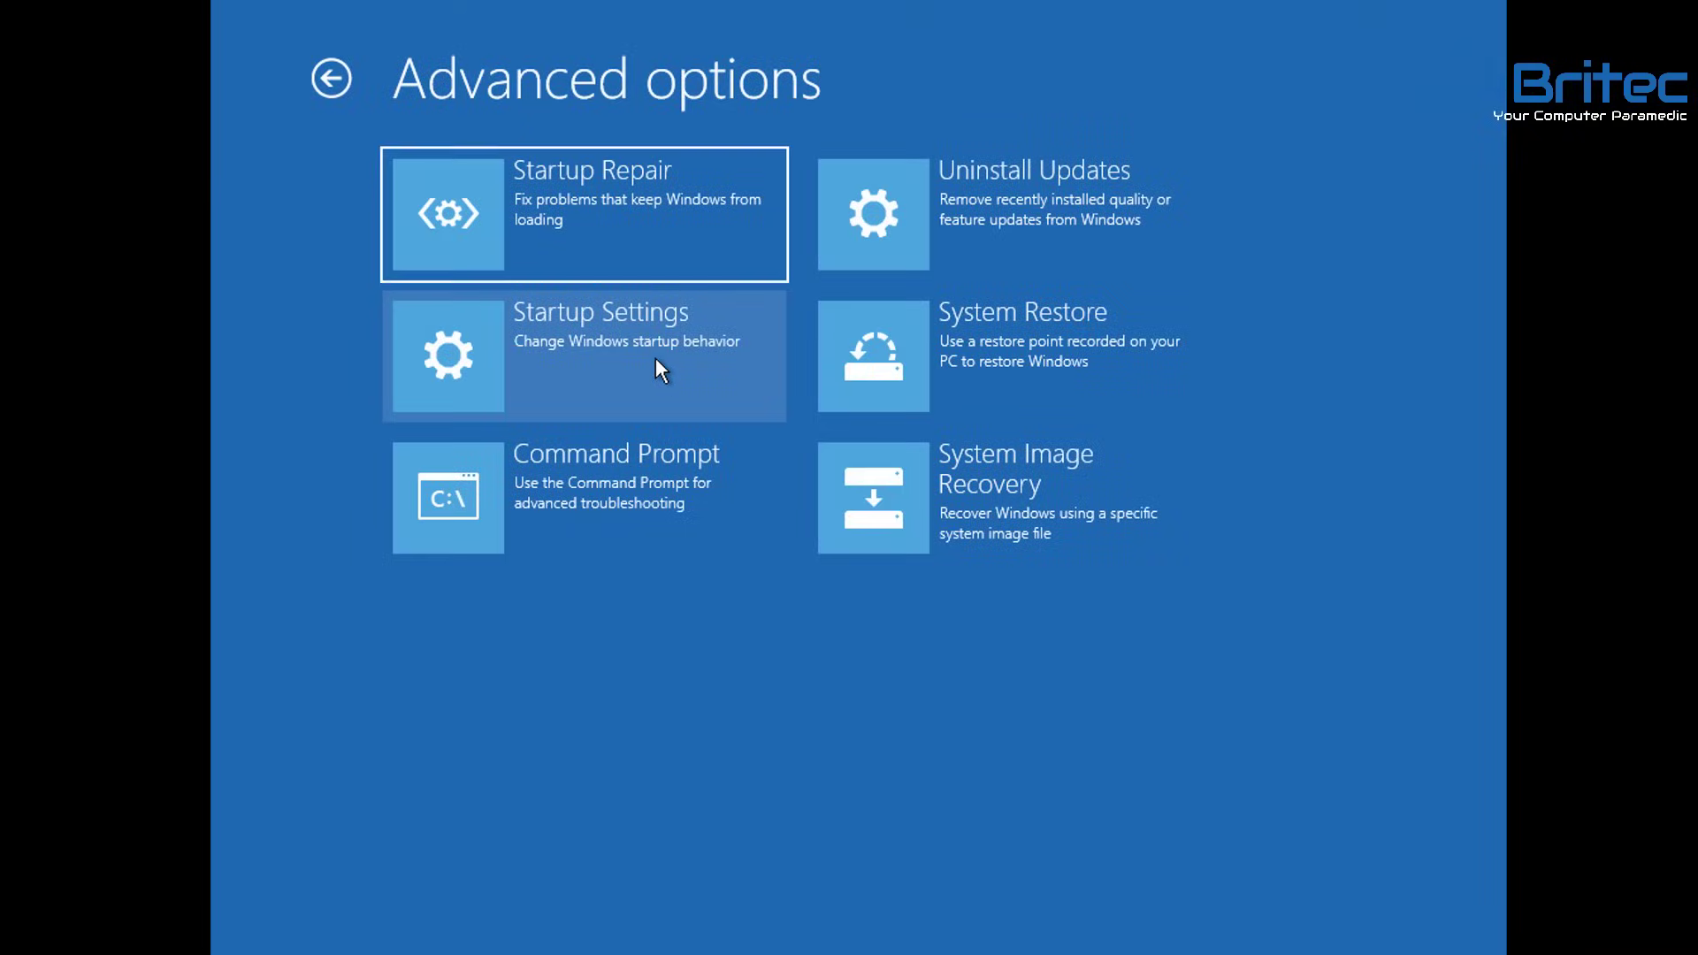
pyautogui.press('Right')
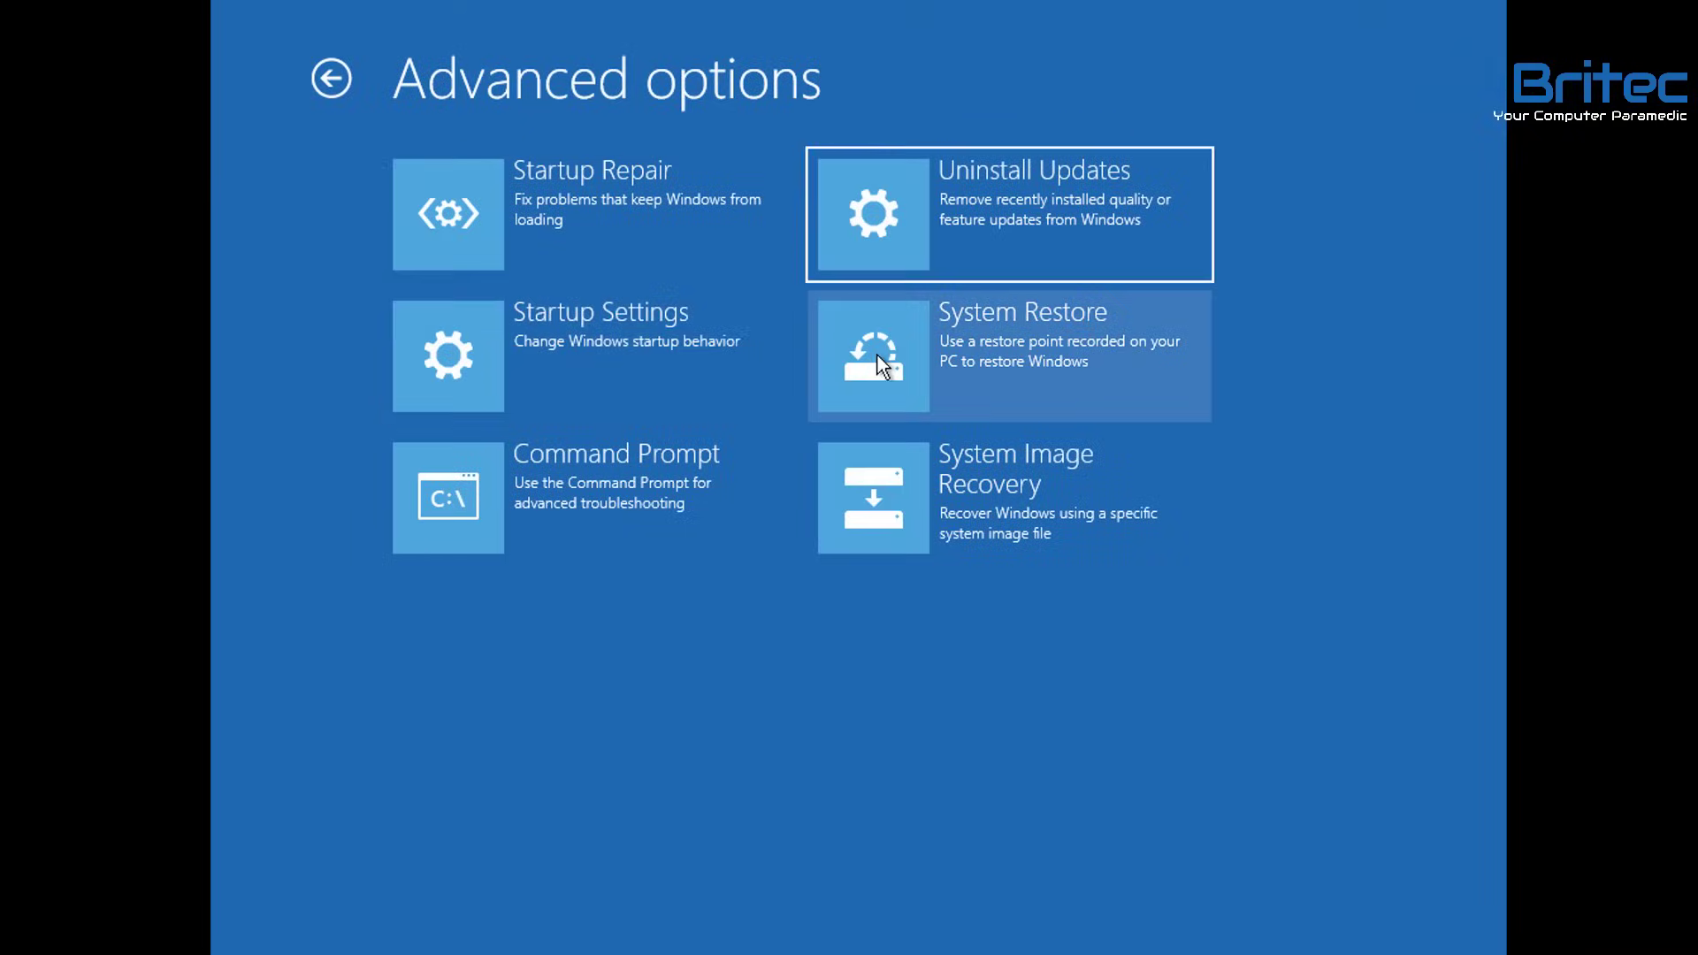
pyautogui.press('Down')
# - Launch System Restore in recovery, view its three restore points, and cancel without restoring
pyautogui.click(1053, 386)
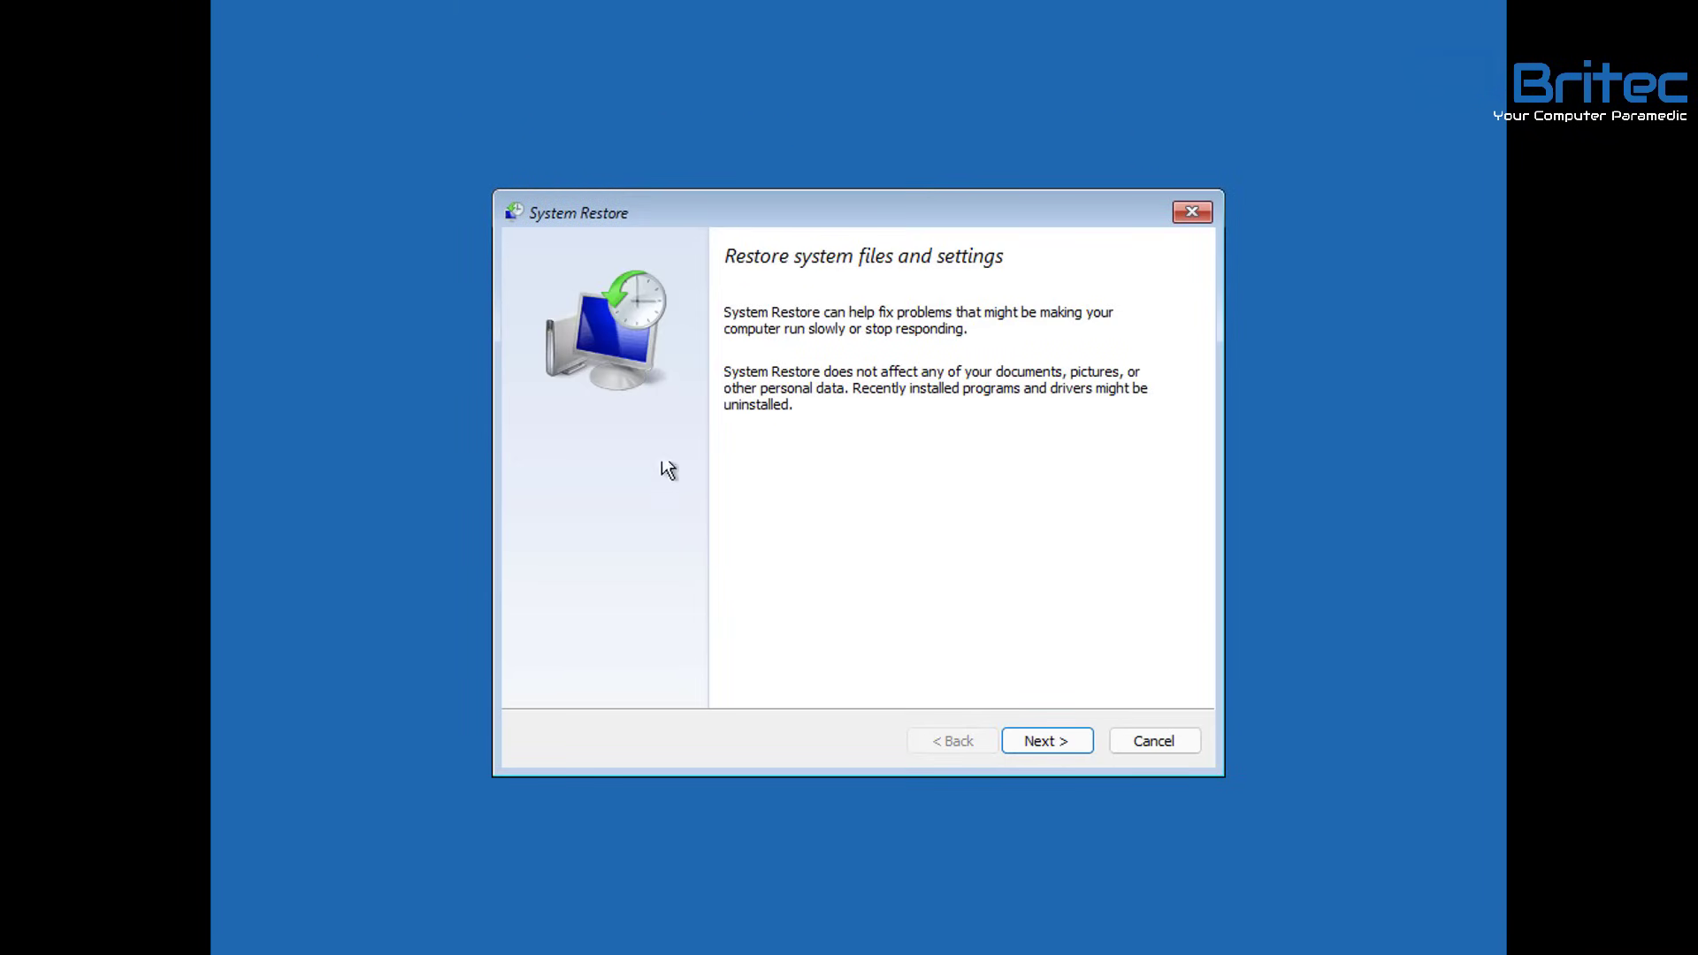
pyautogui.click(1054, 746)
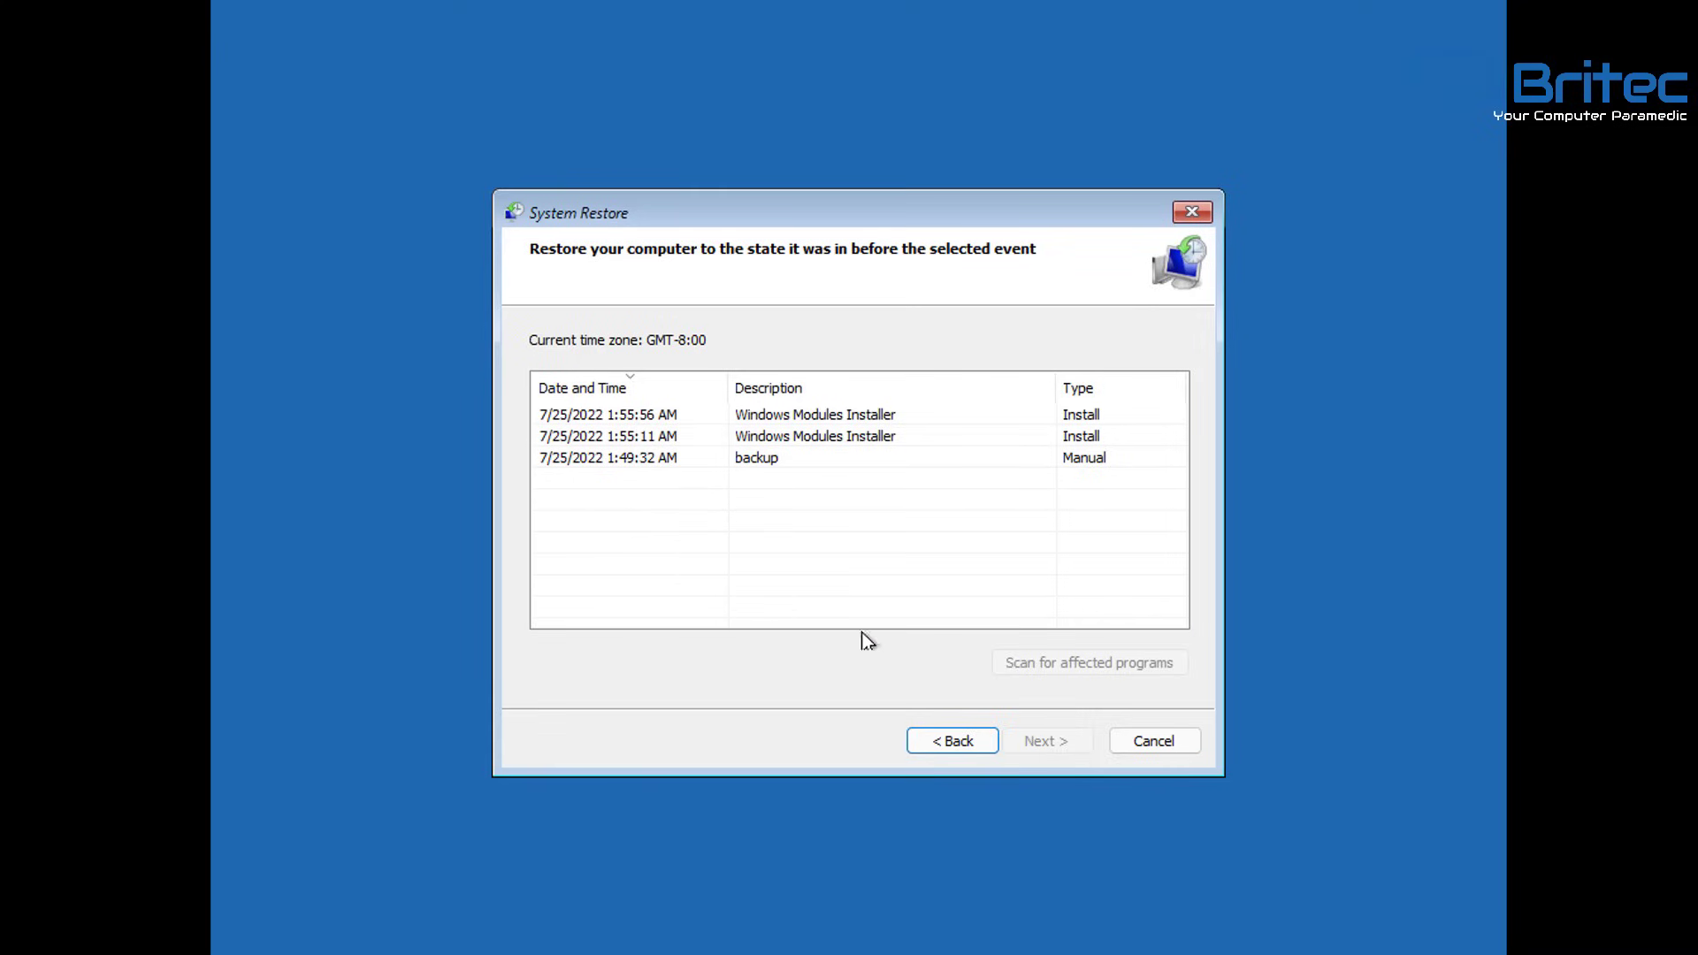
pyautogui.click(1175, 745)
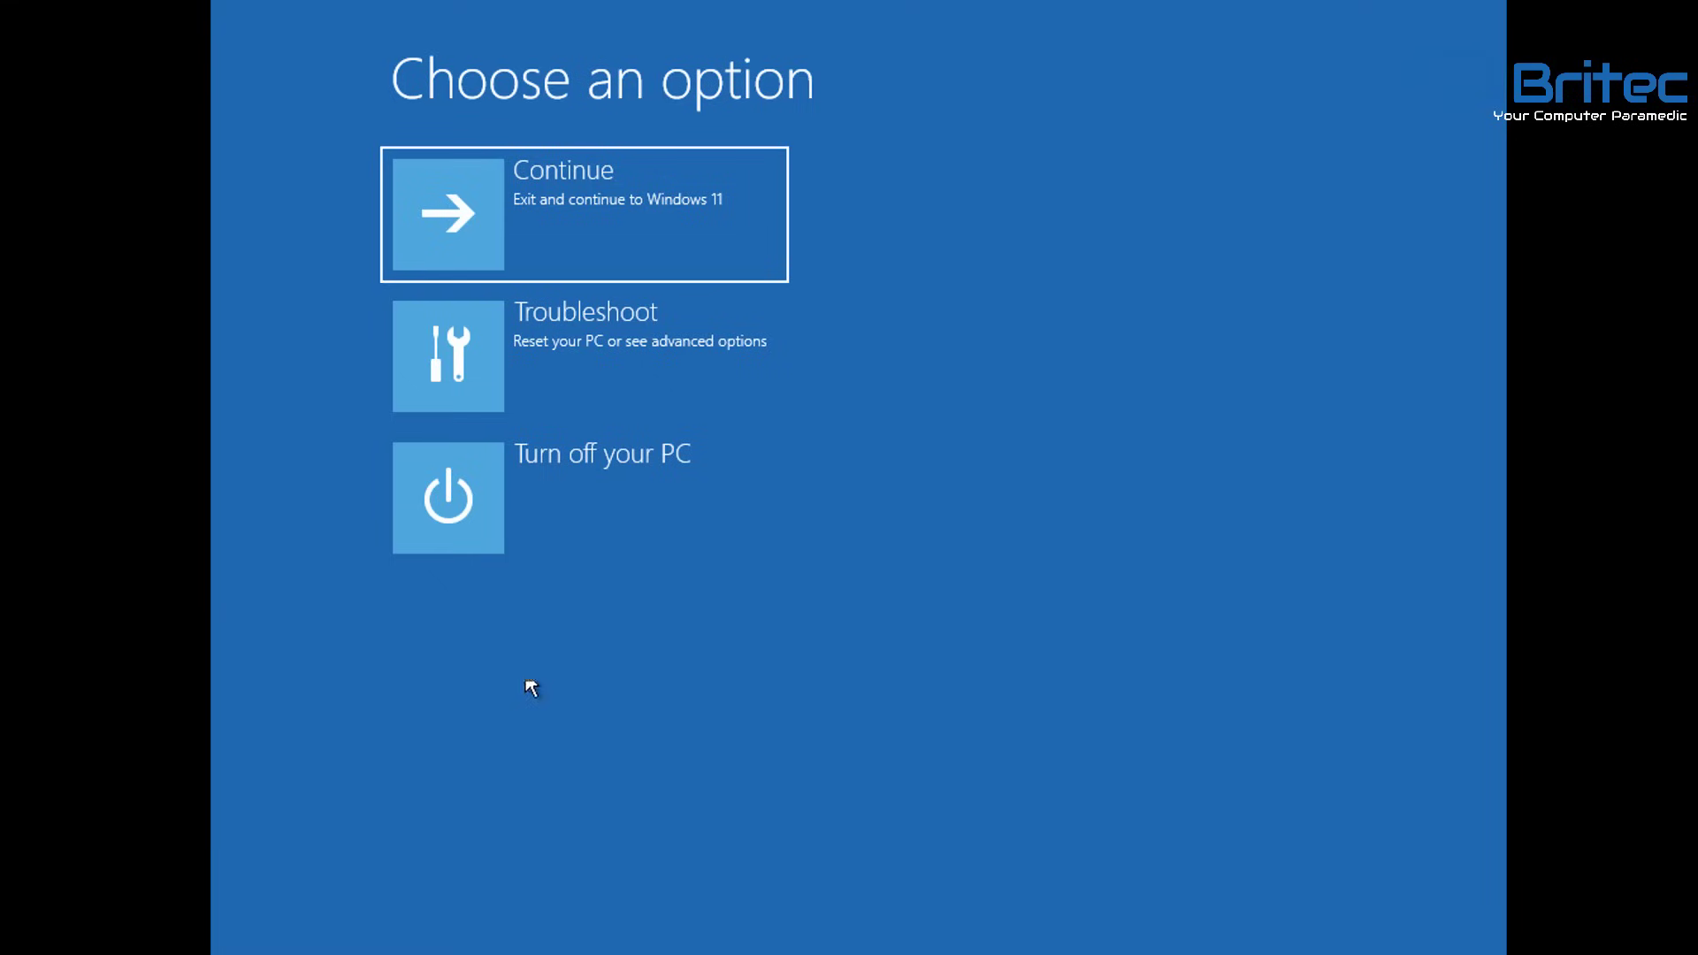
pyautogui.click(618, 350)
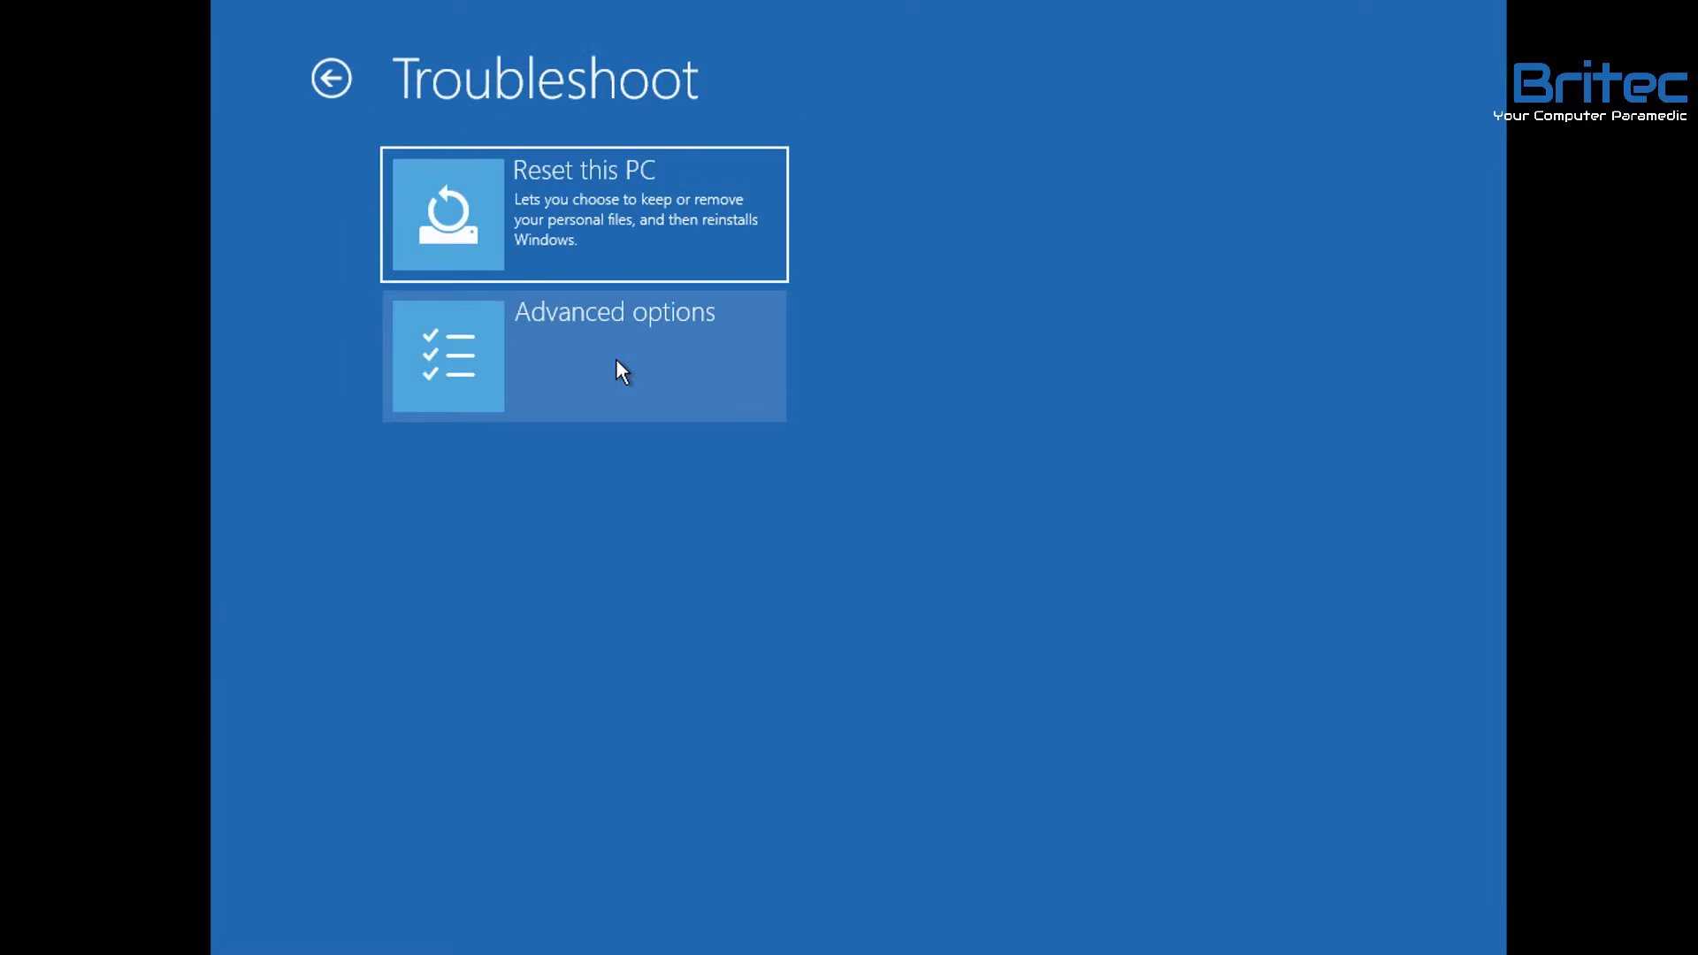
pyautogui.click(615, 370)
pyautogui.click(612, 369)
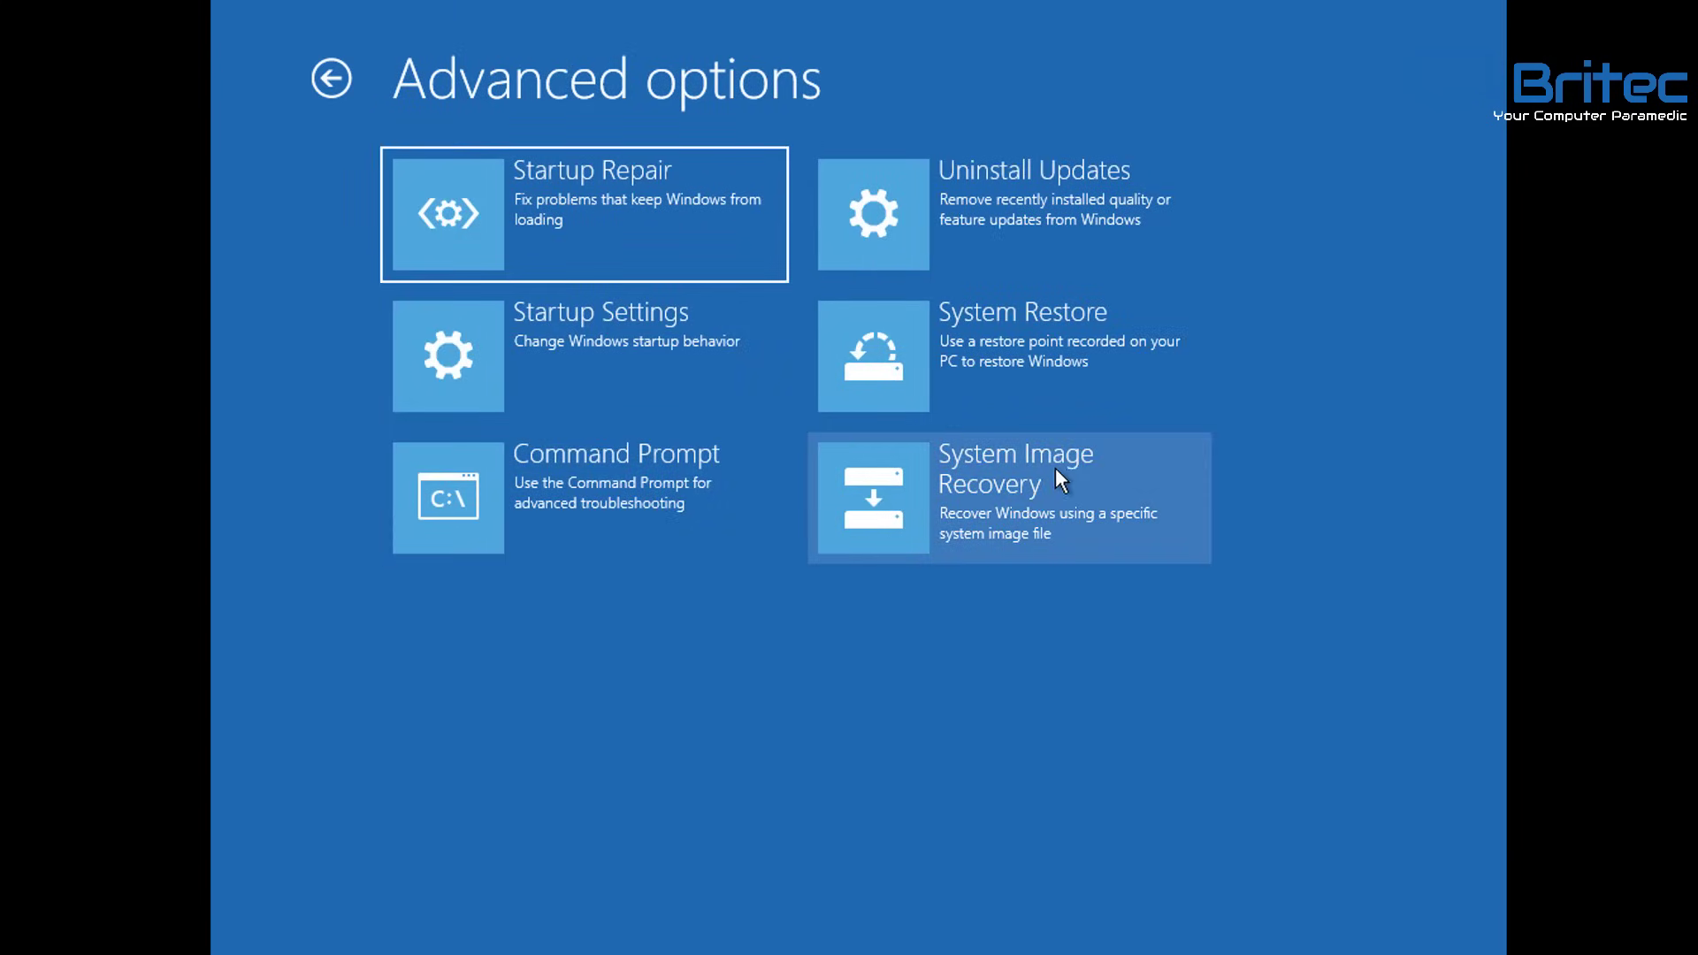
pyautogui.press('Down')
pyautogui.press('Down')
pyautogui.click(1038, 495)
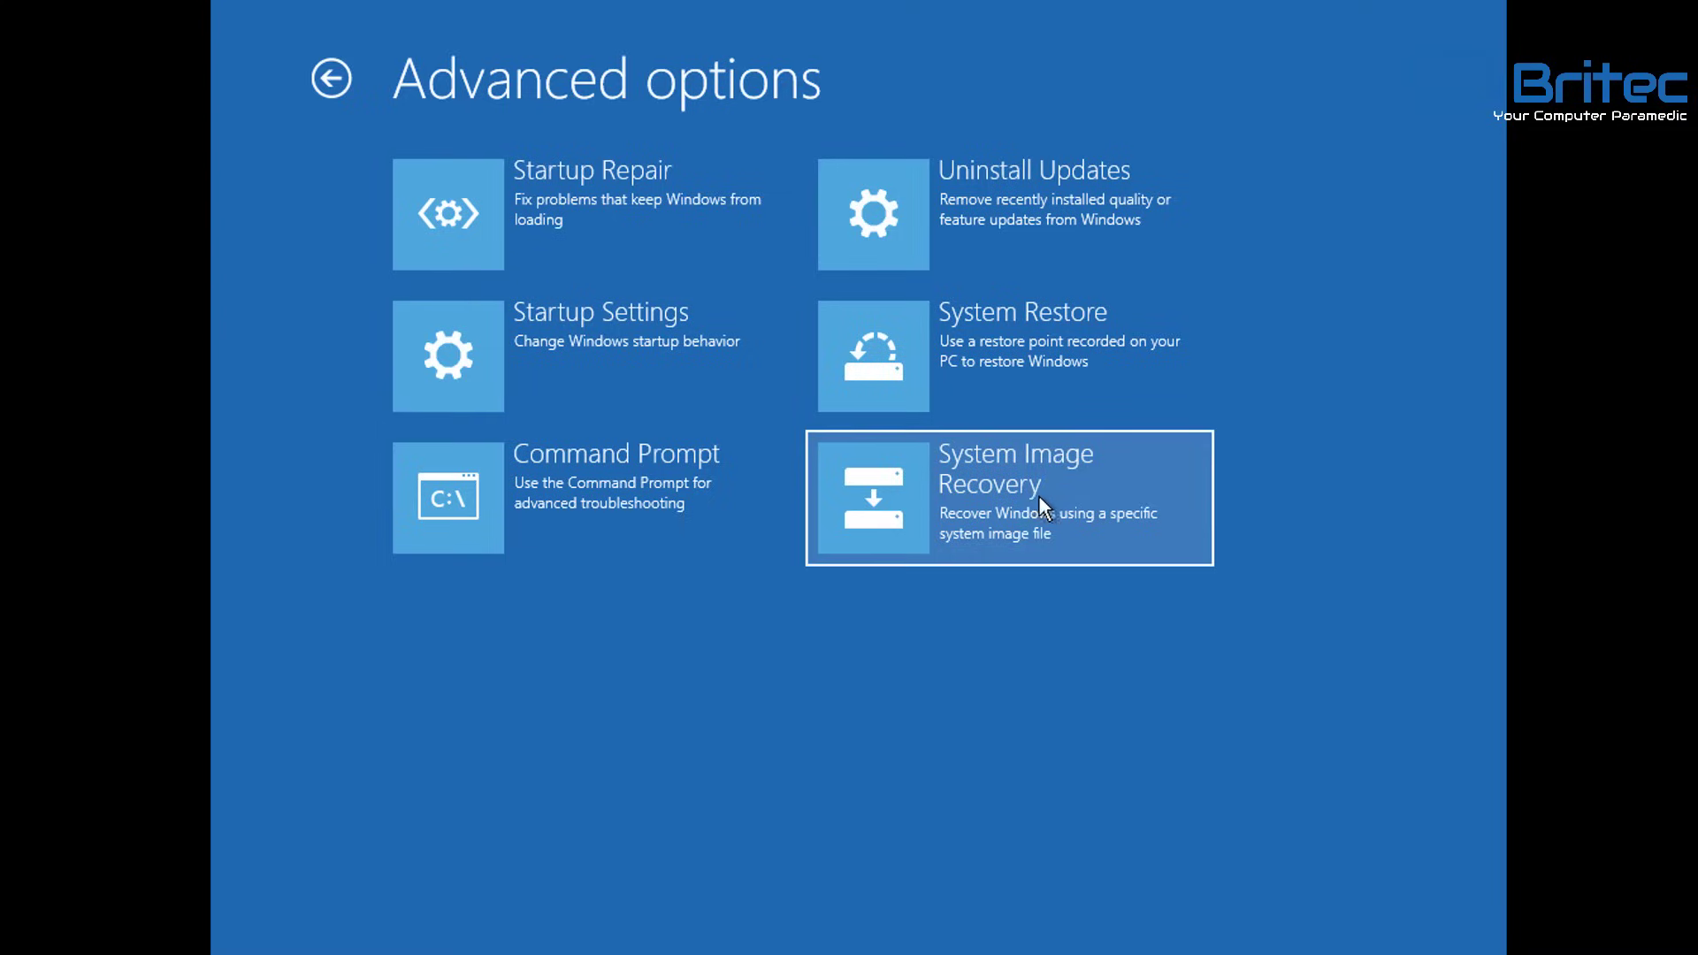
pyautogui.click(1087, 531)
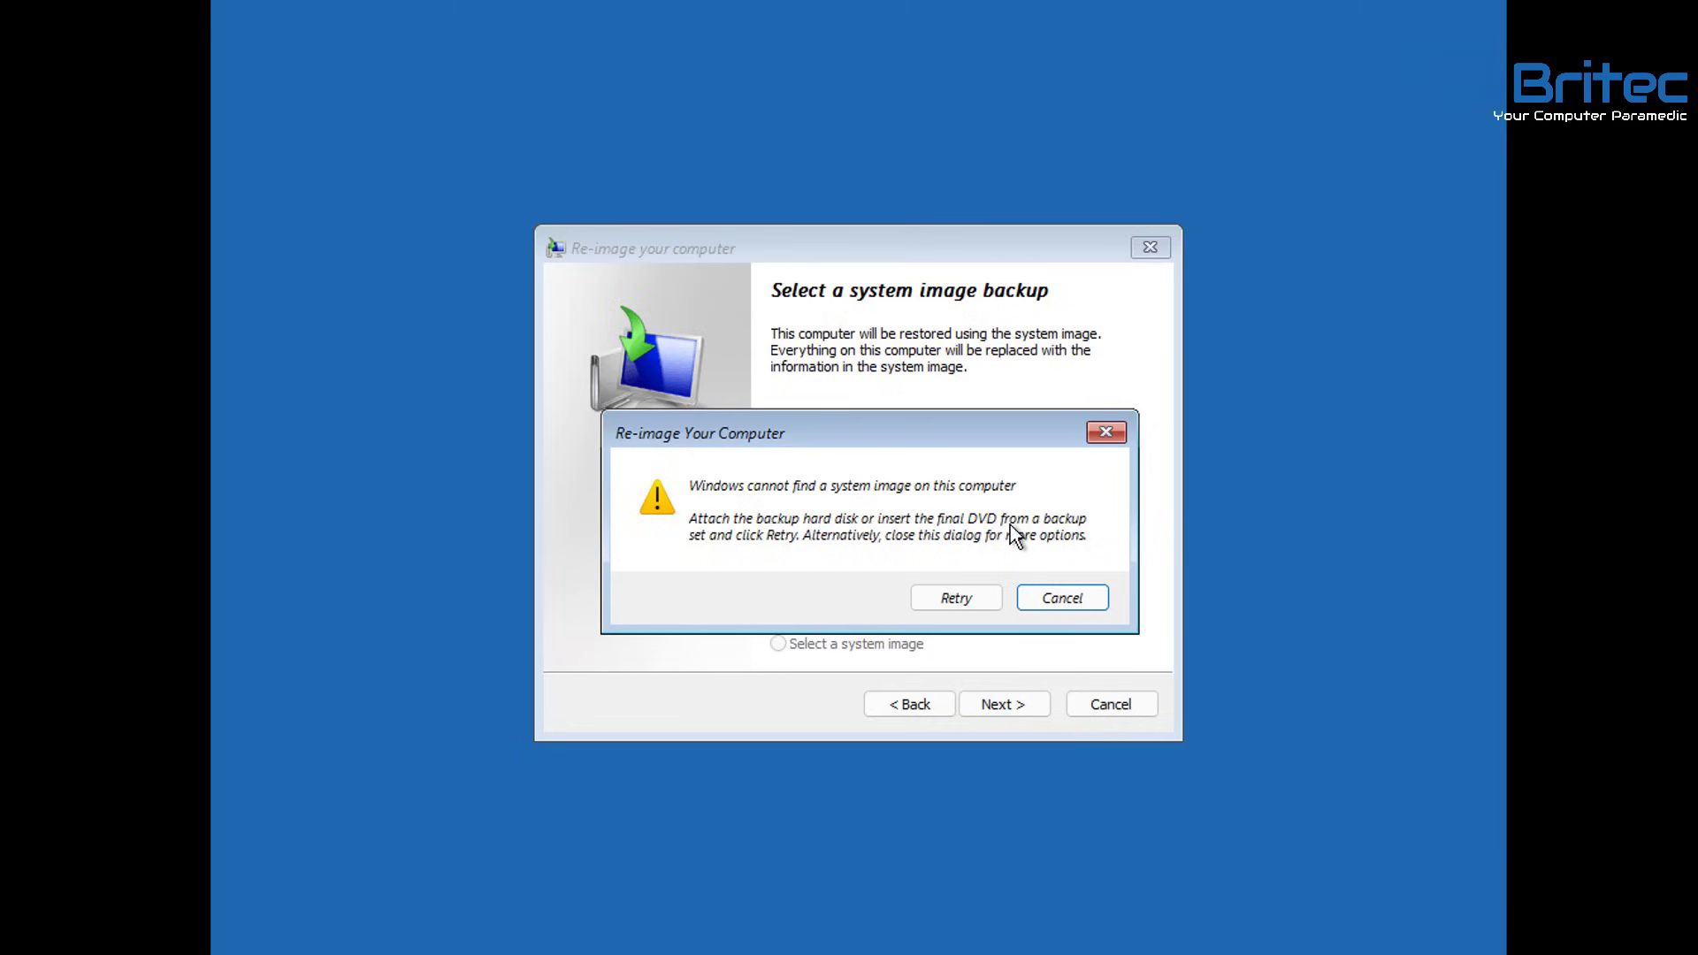
pyautogui.moveTo(952, 442); pyautogui.dragTo(961, 446)
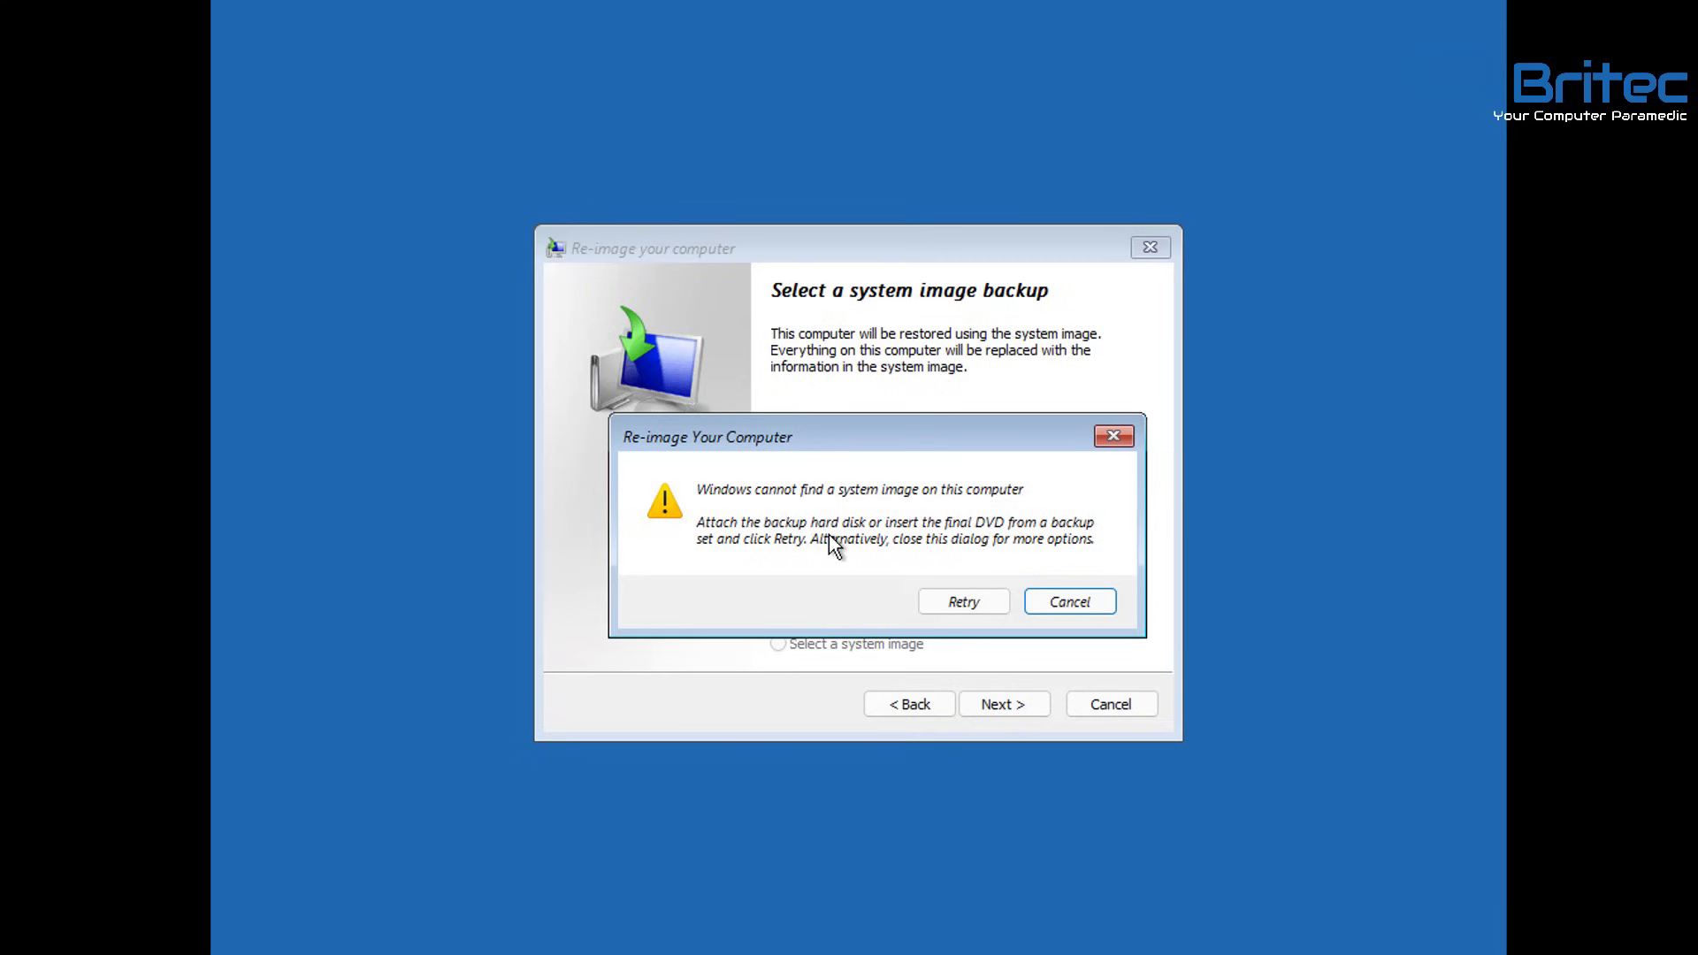
pyautogui.click(1114, 435)
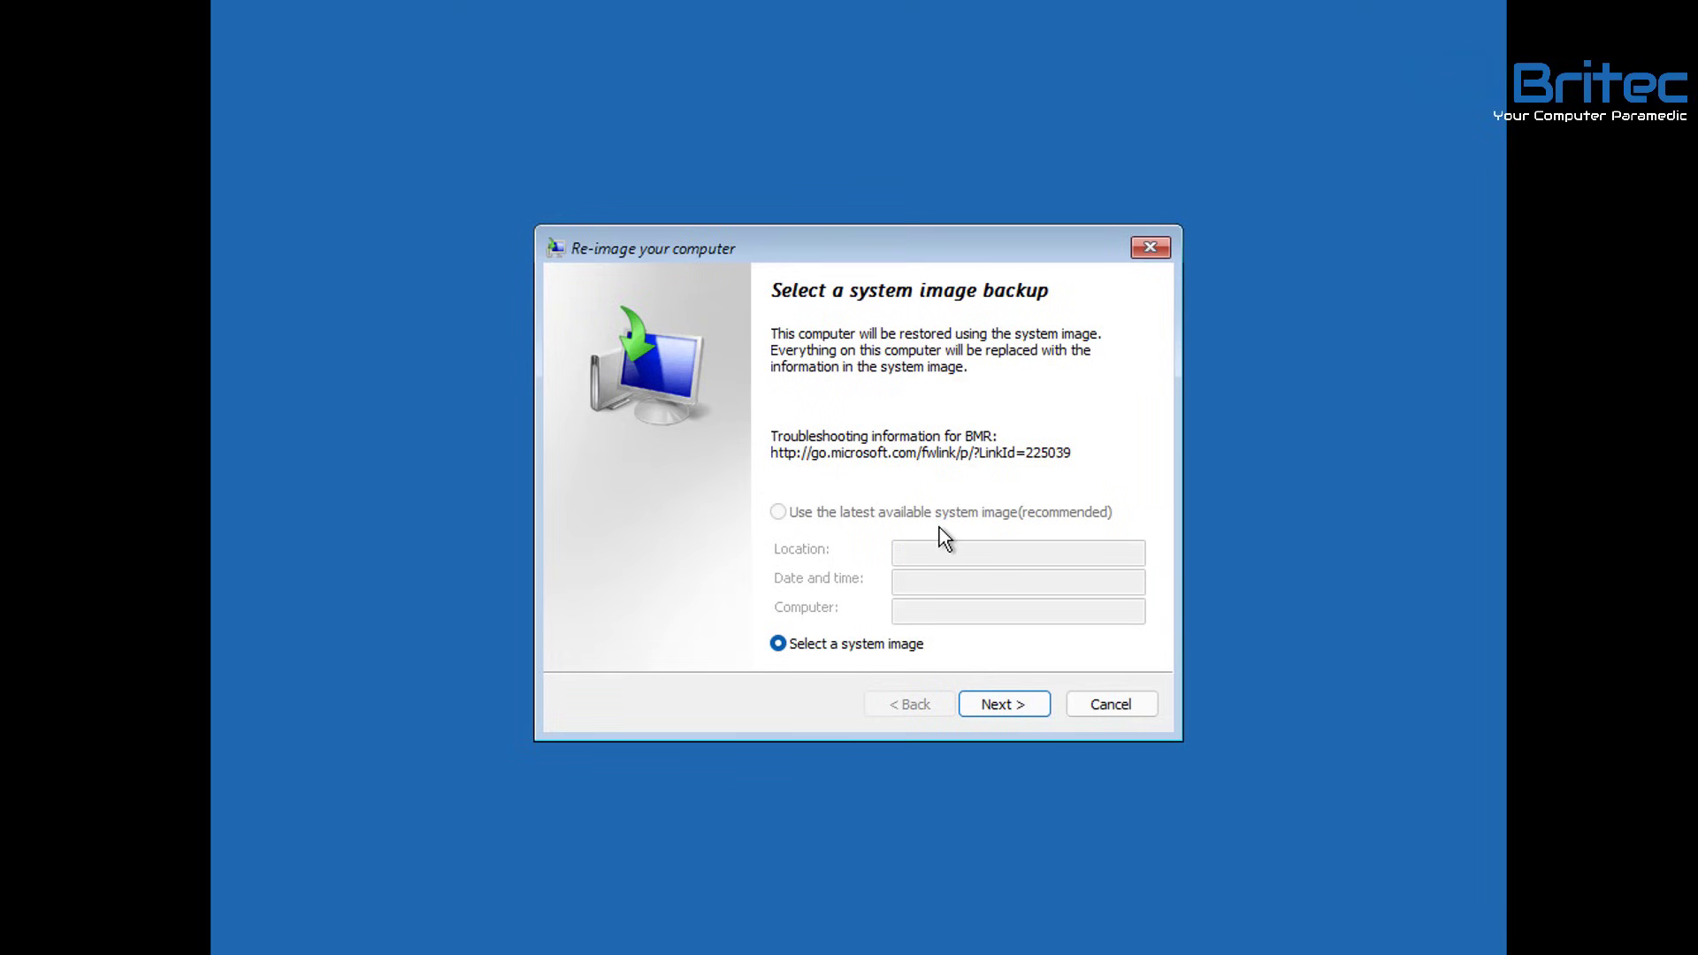
pyautogui.click(1116, 705)
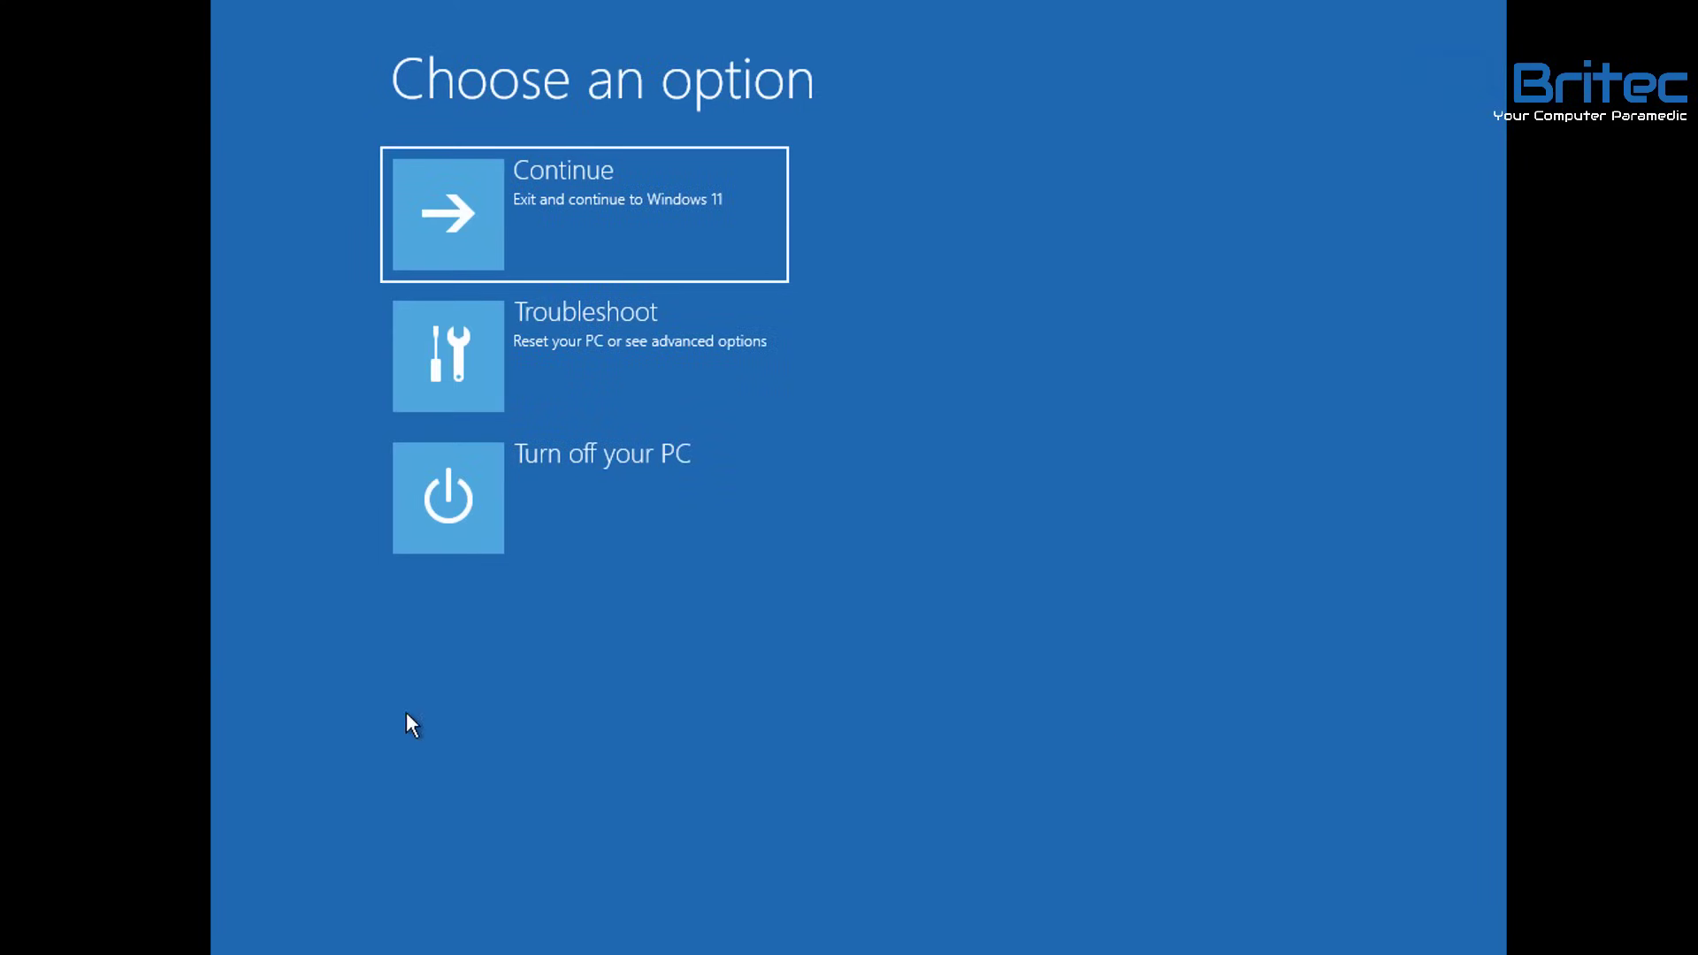
# - Back in Windows, browse File Explorer through Local Disk (C:) into Windows\System32
pyautogui.click(602, 398)
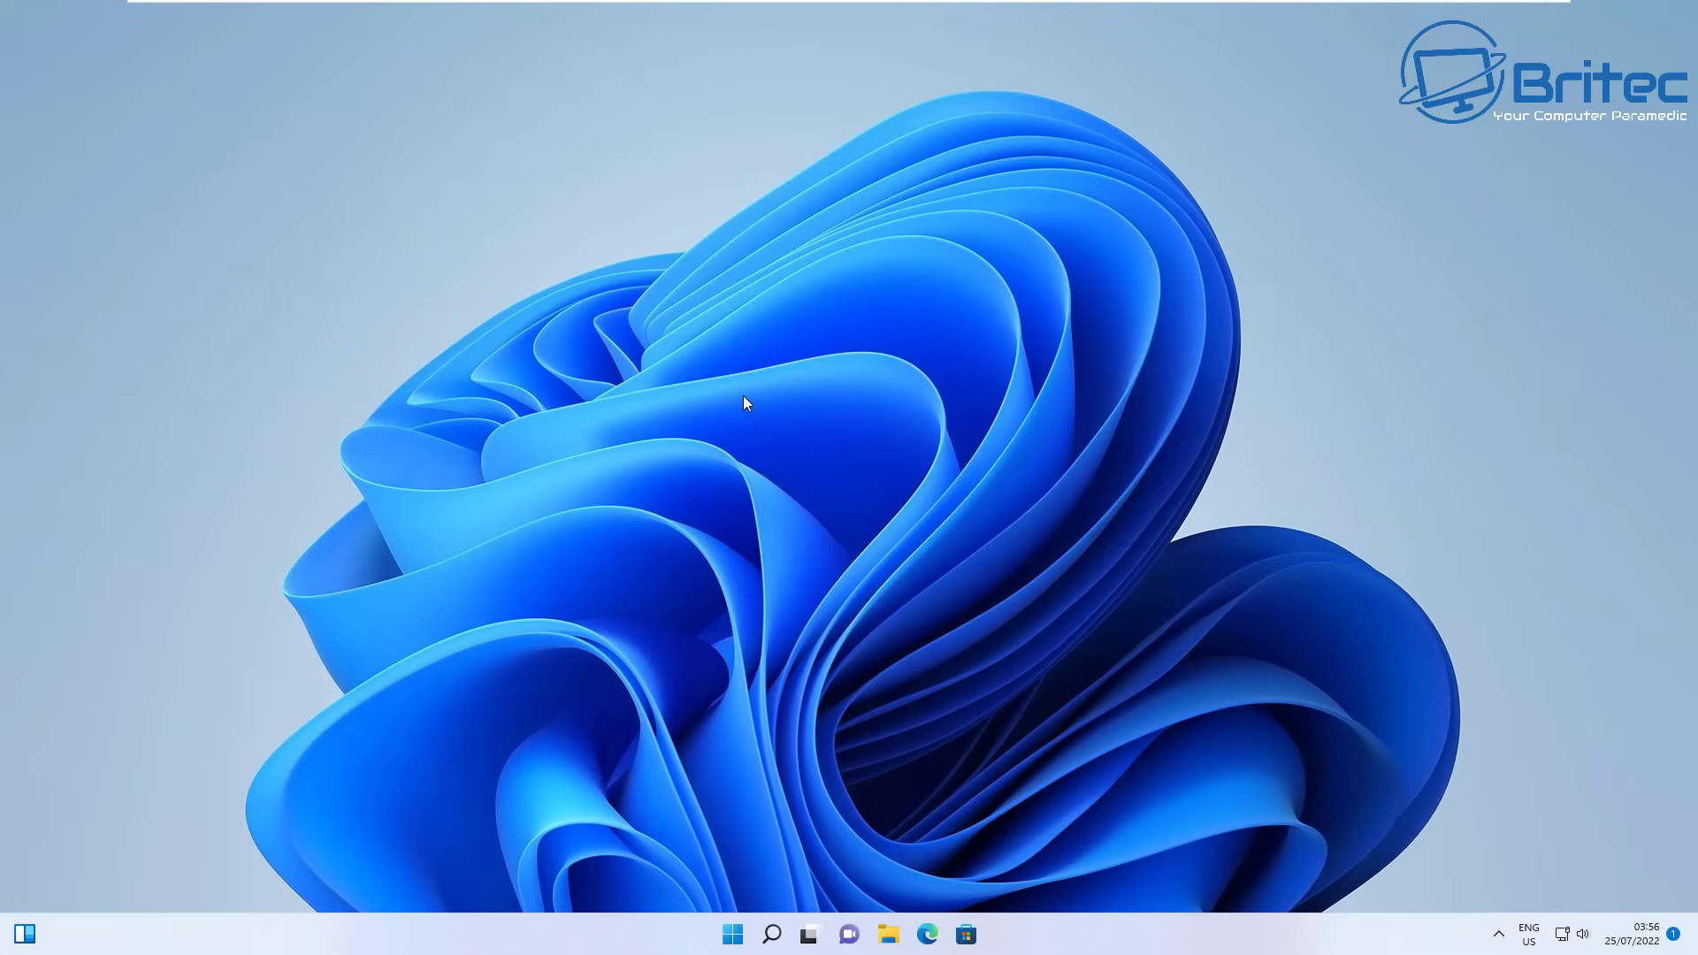
pyautogui.click(888, 936)
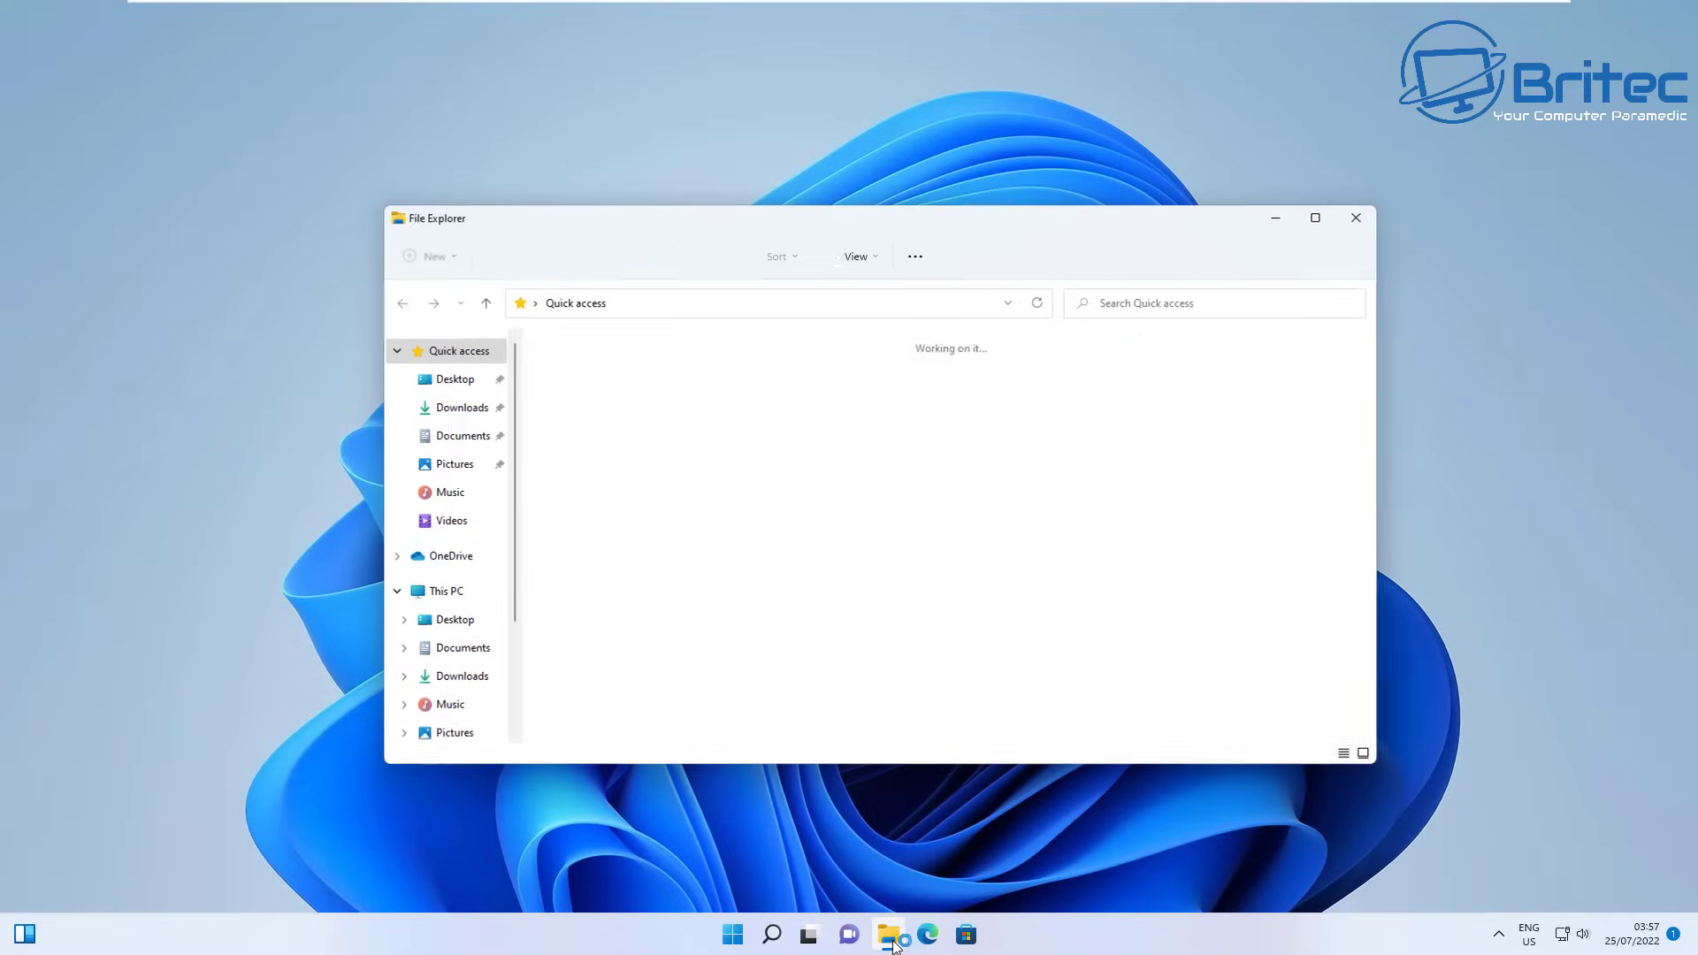
pyautogui.click(450, 590)
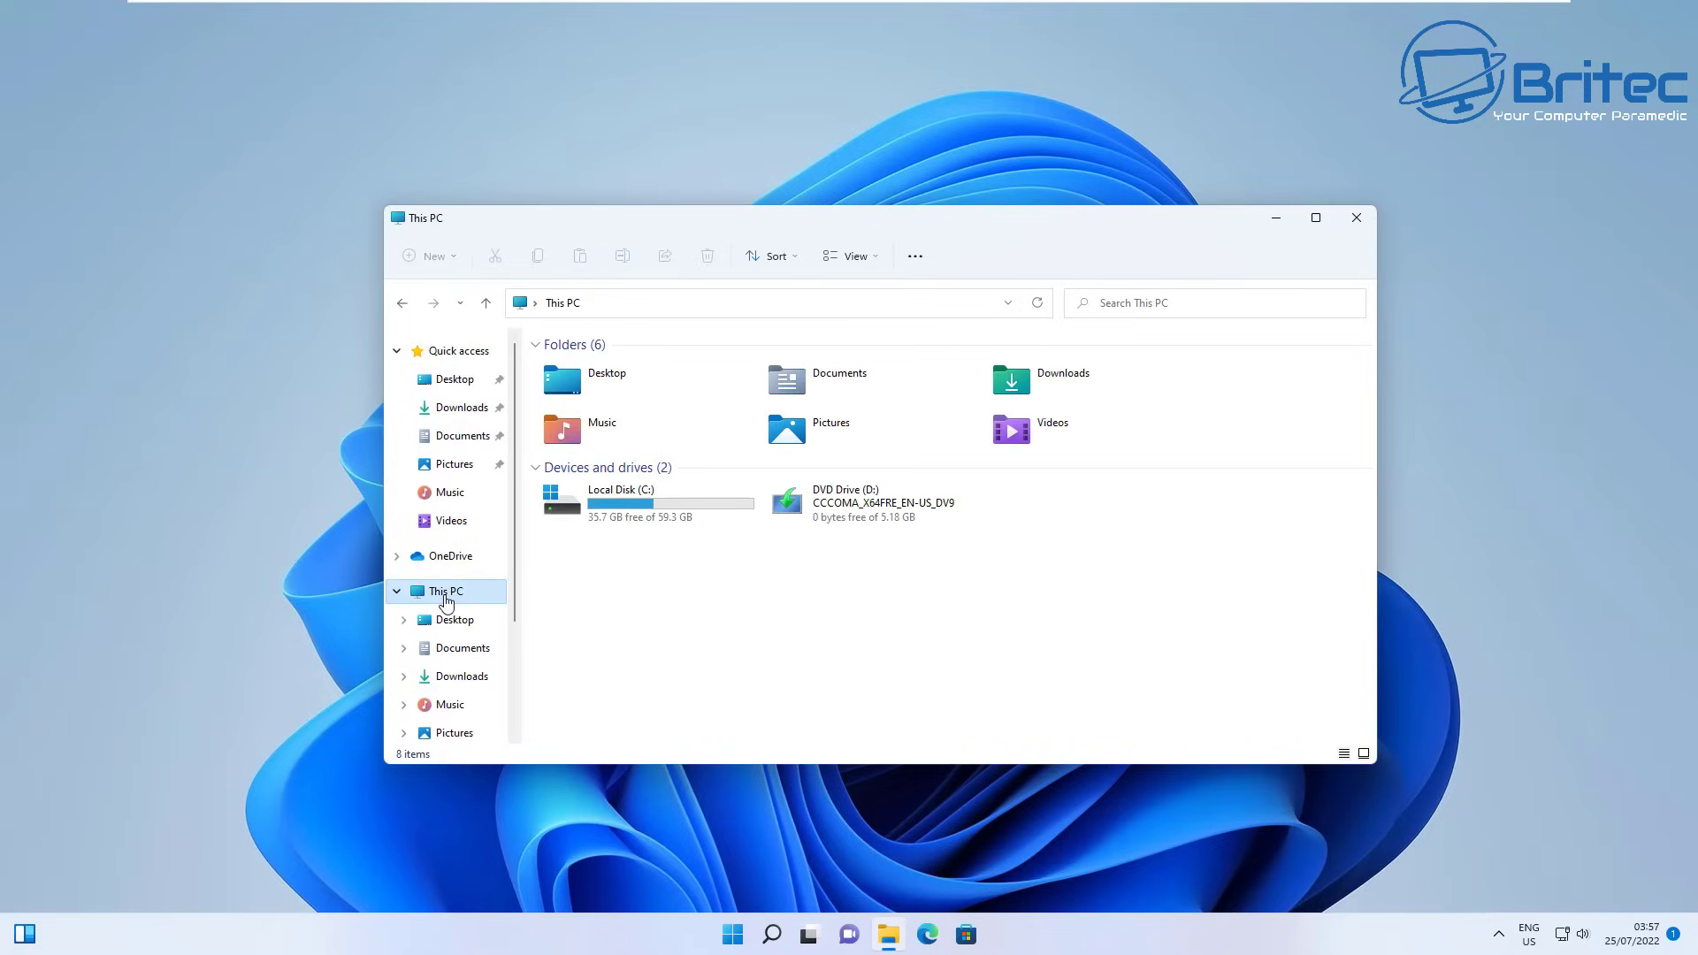
pyautogui.doubleClick(648, 506)
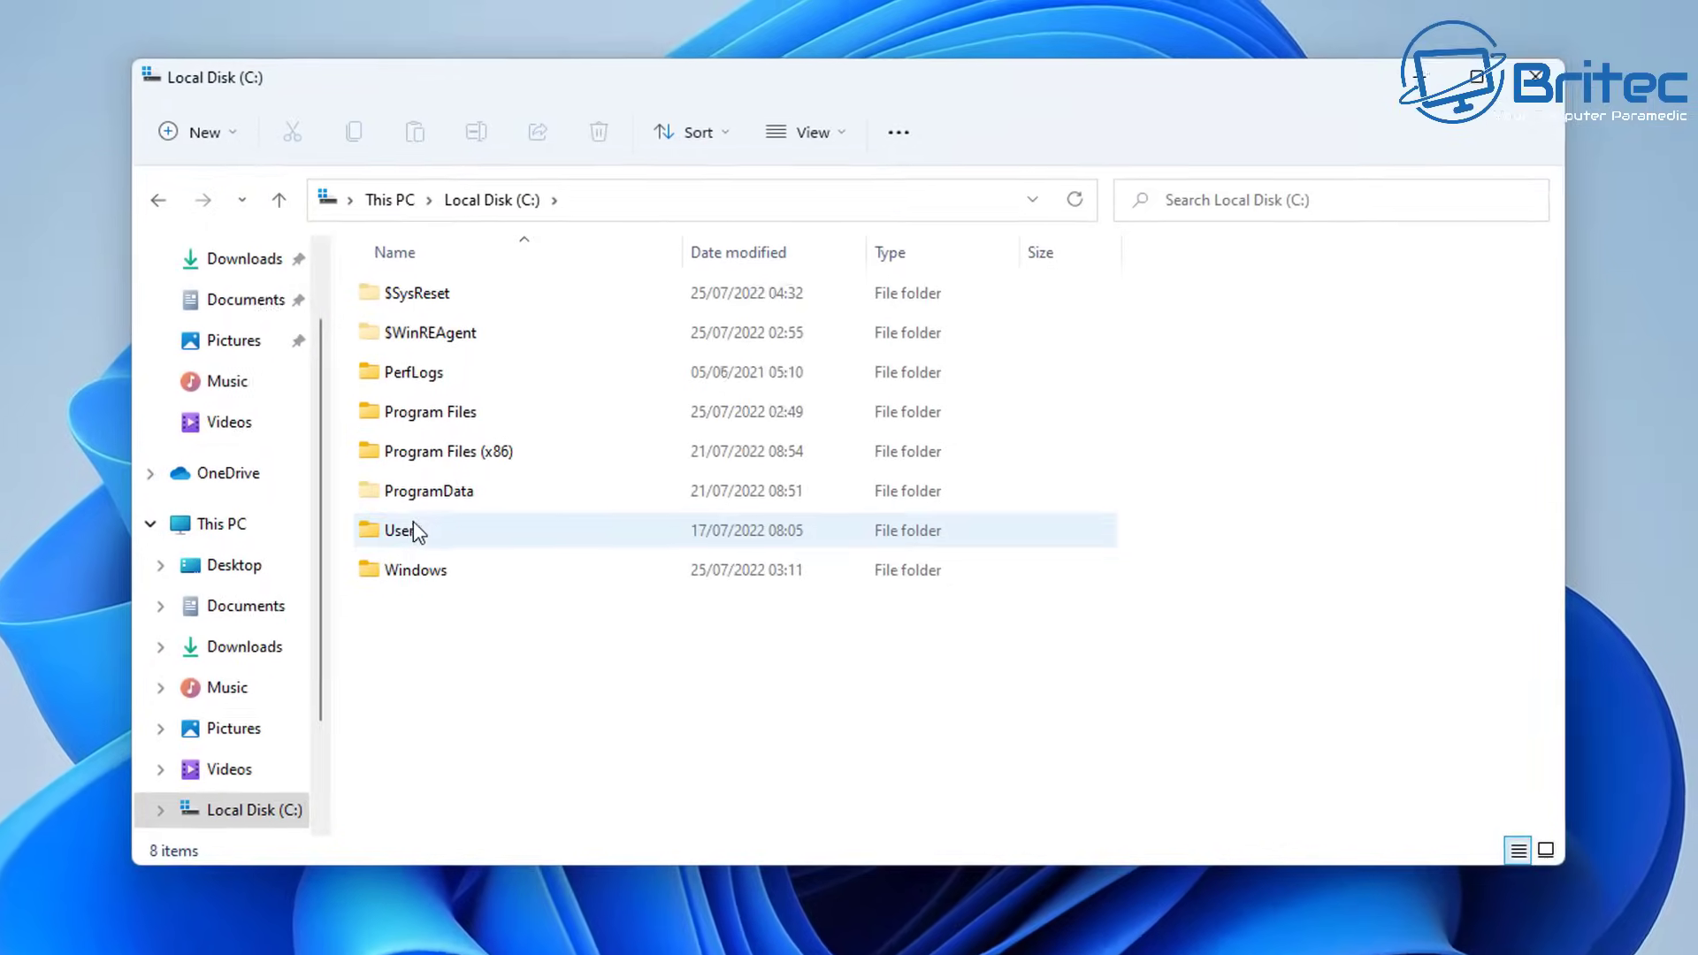
pyautogui.doubleClick(411, 570)
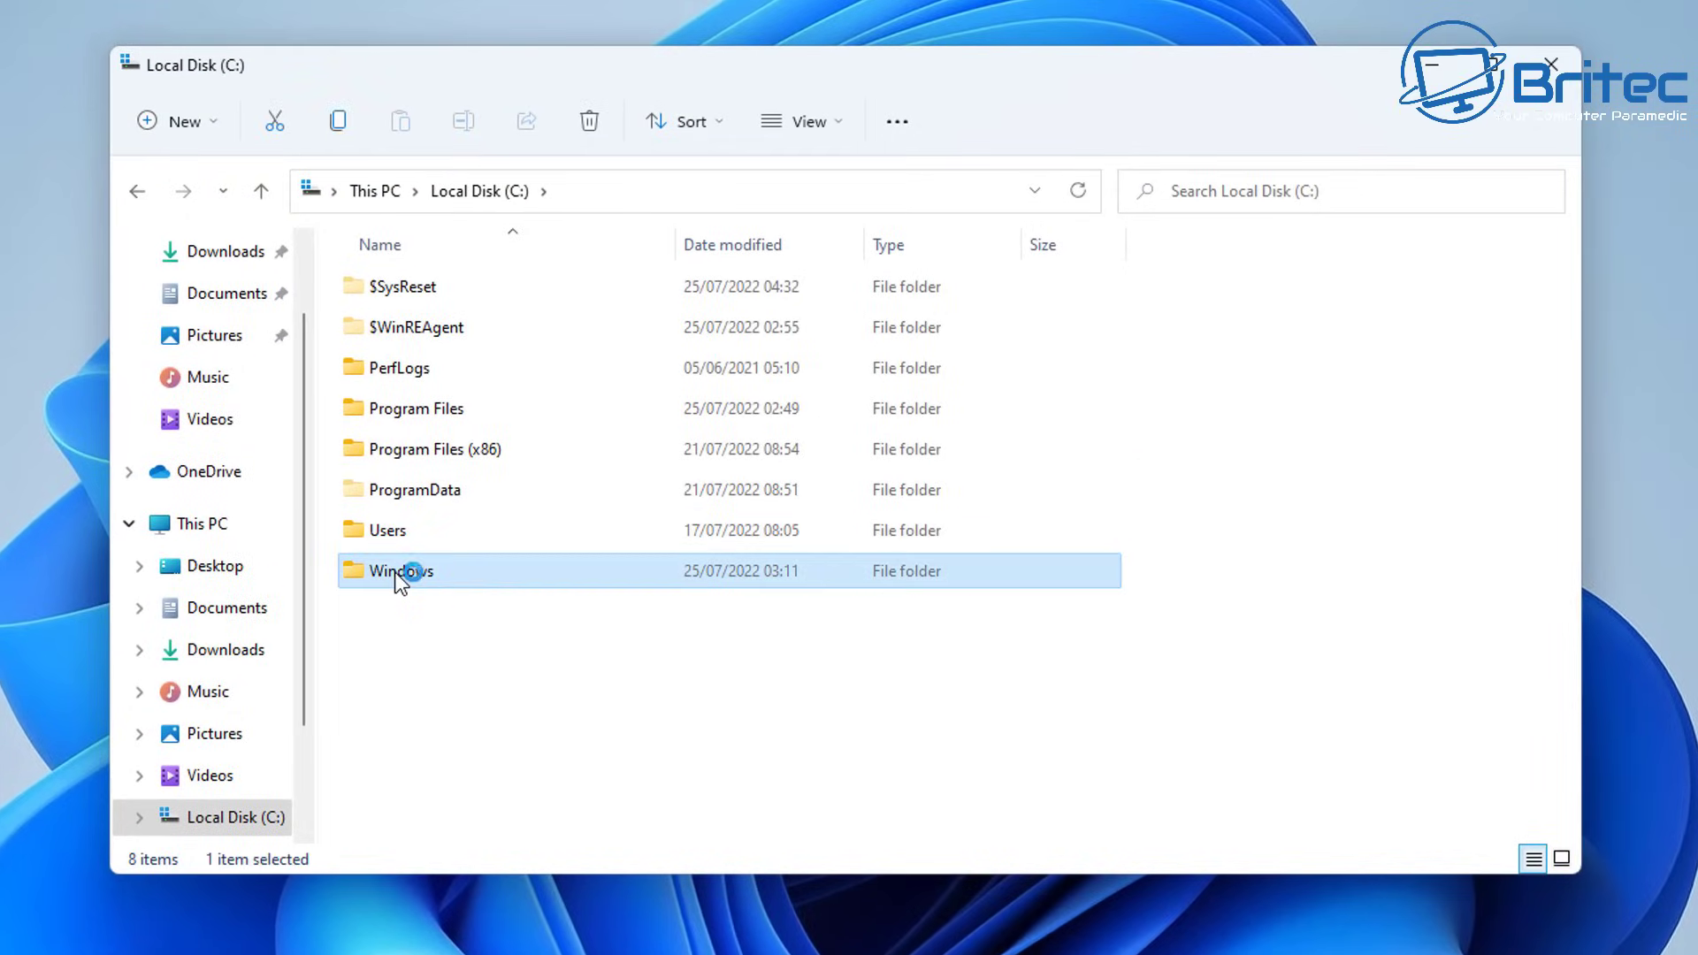
pyautogui.scroll(-13, 438, 412)
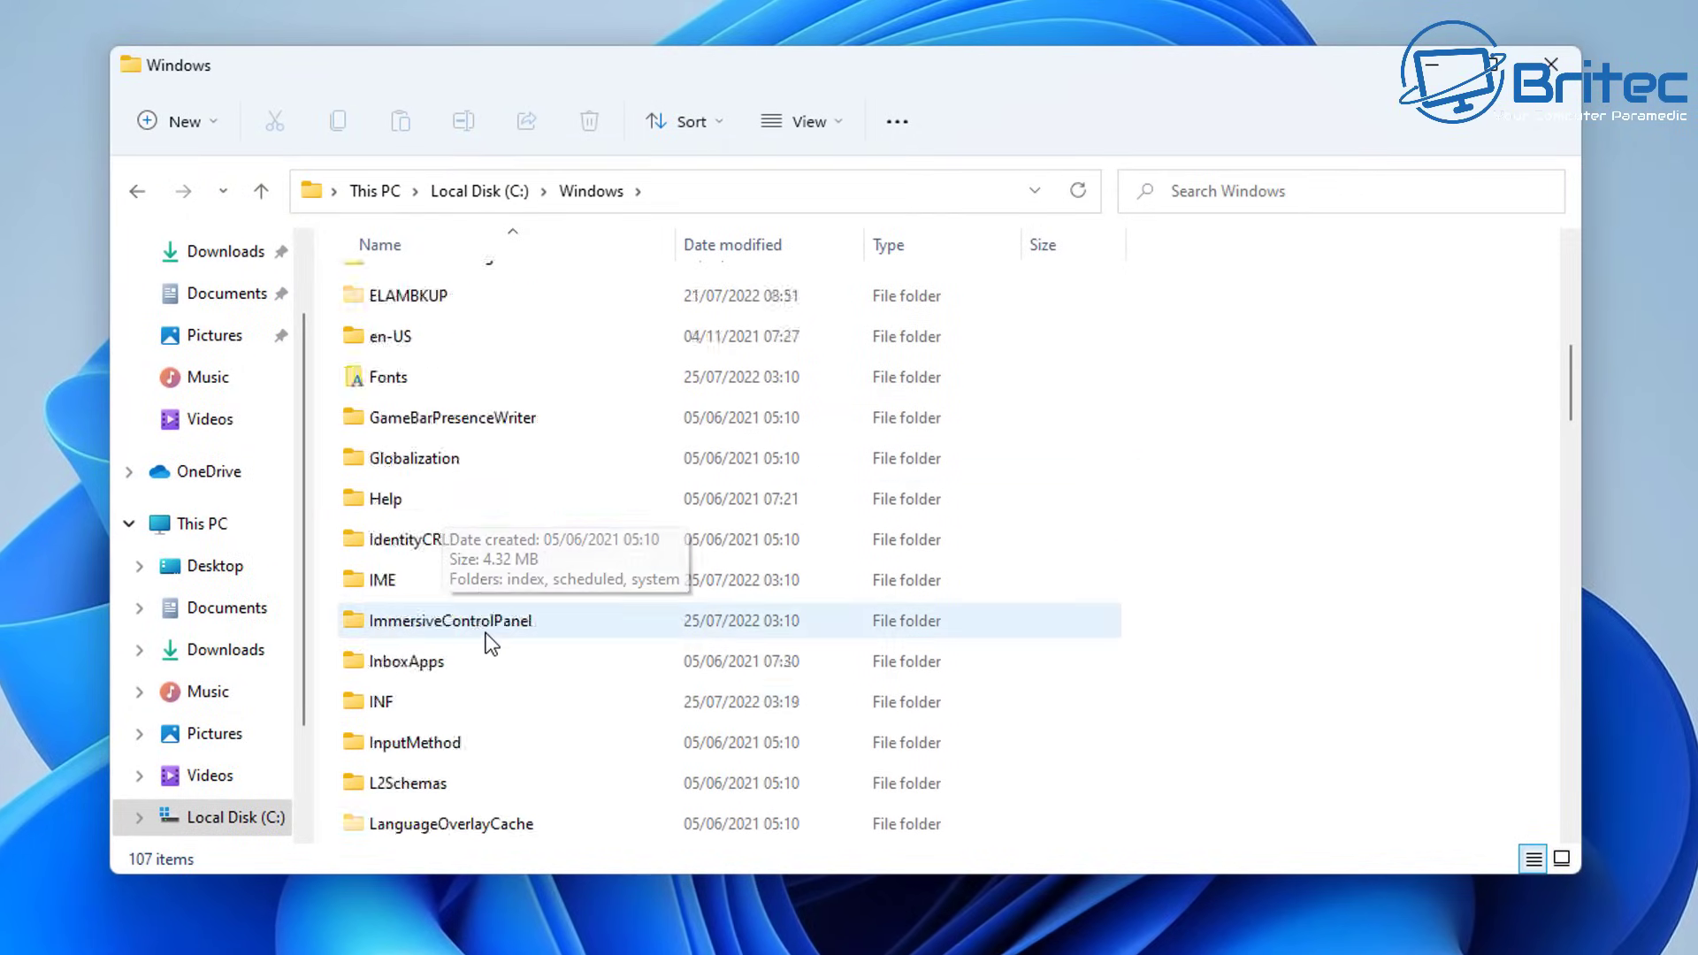
pyautogui.scroll(-4, 492, 650)
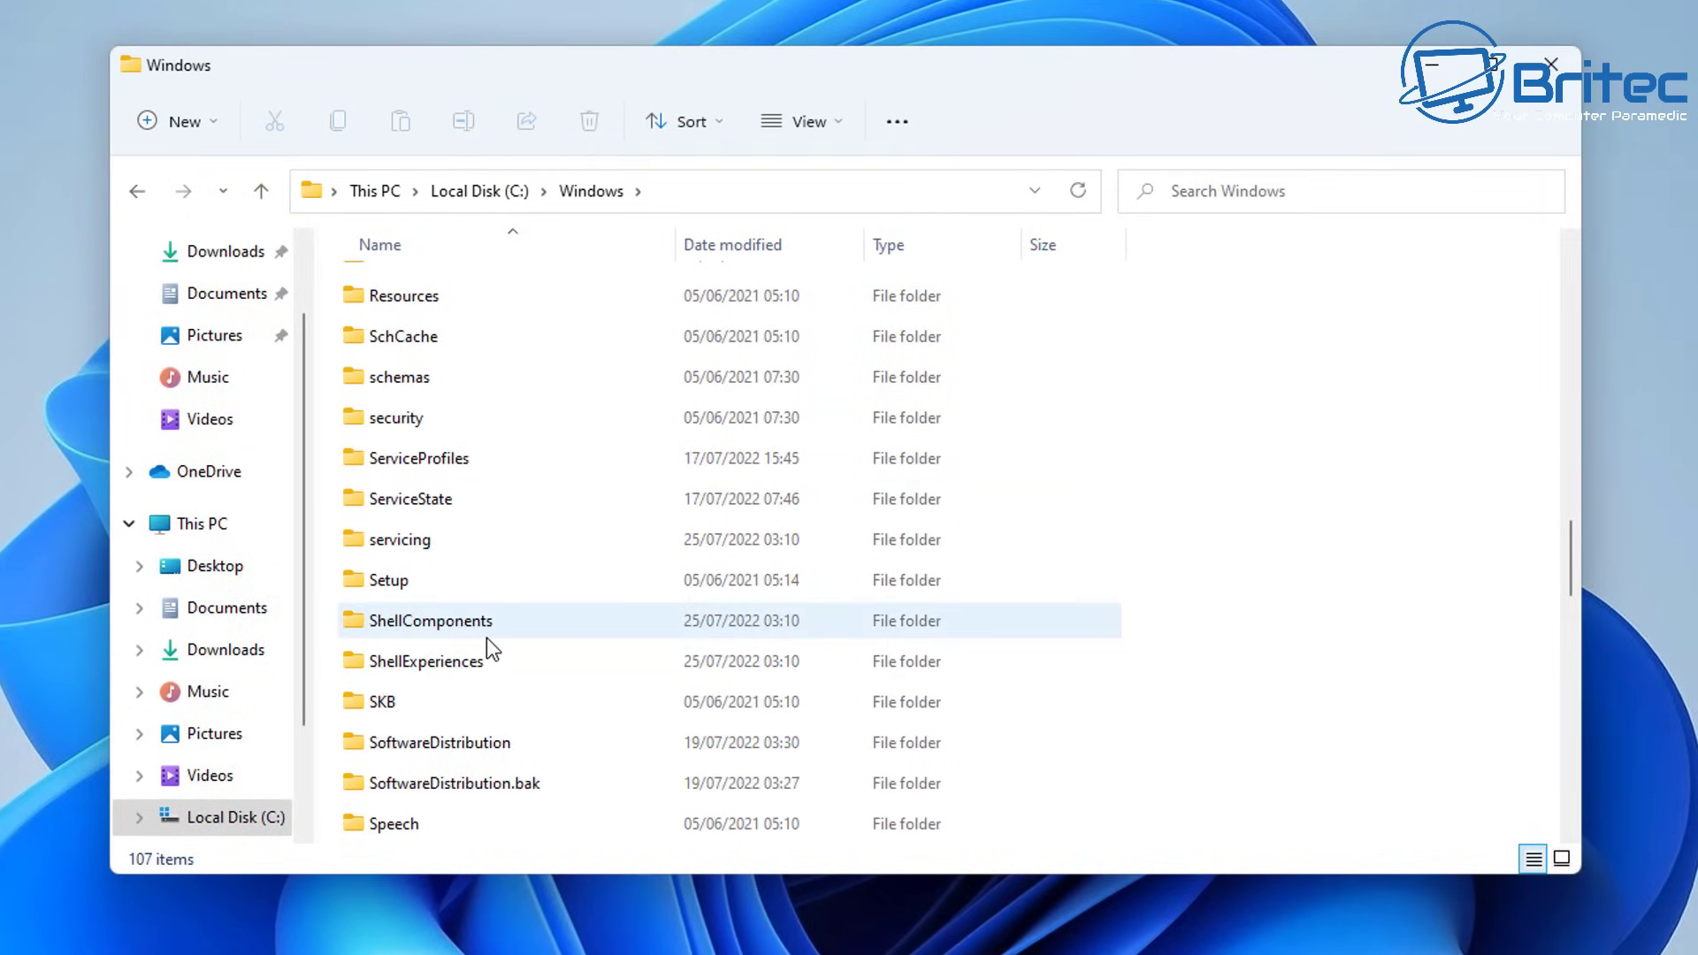
pyautogui.scroll(-1, 487, 634)
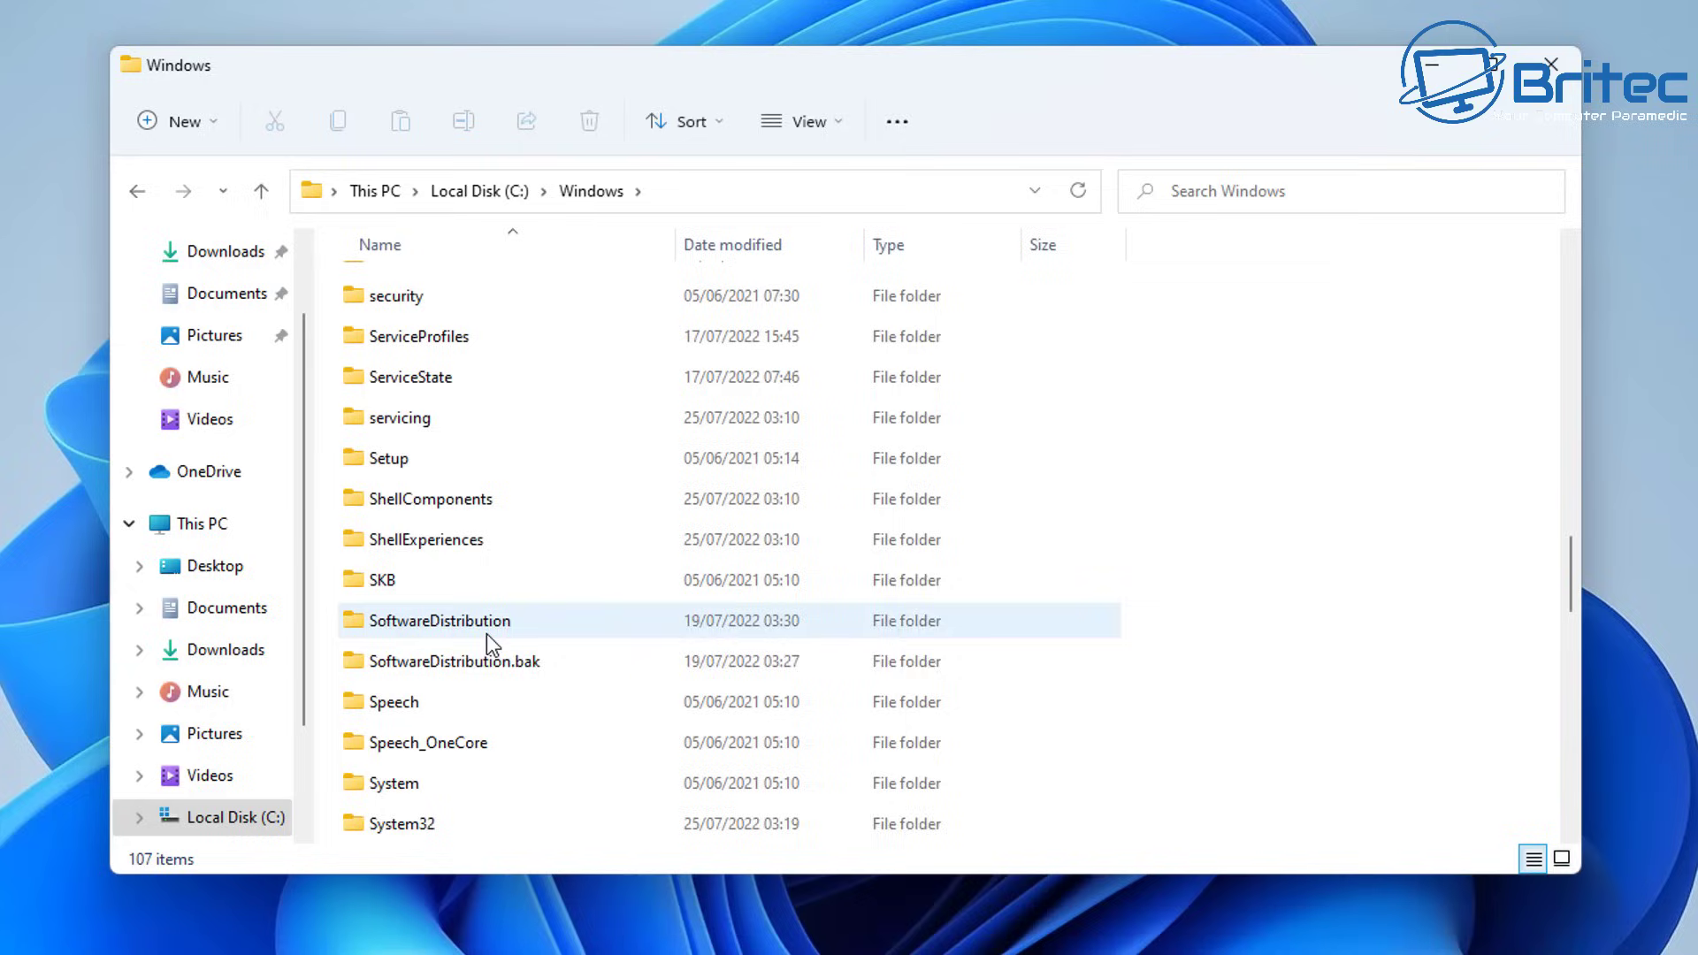
pyautogui.doubleClick(428, 822)
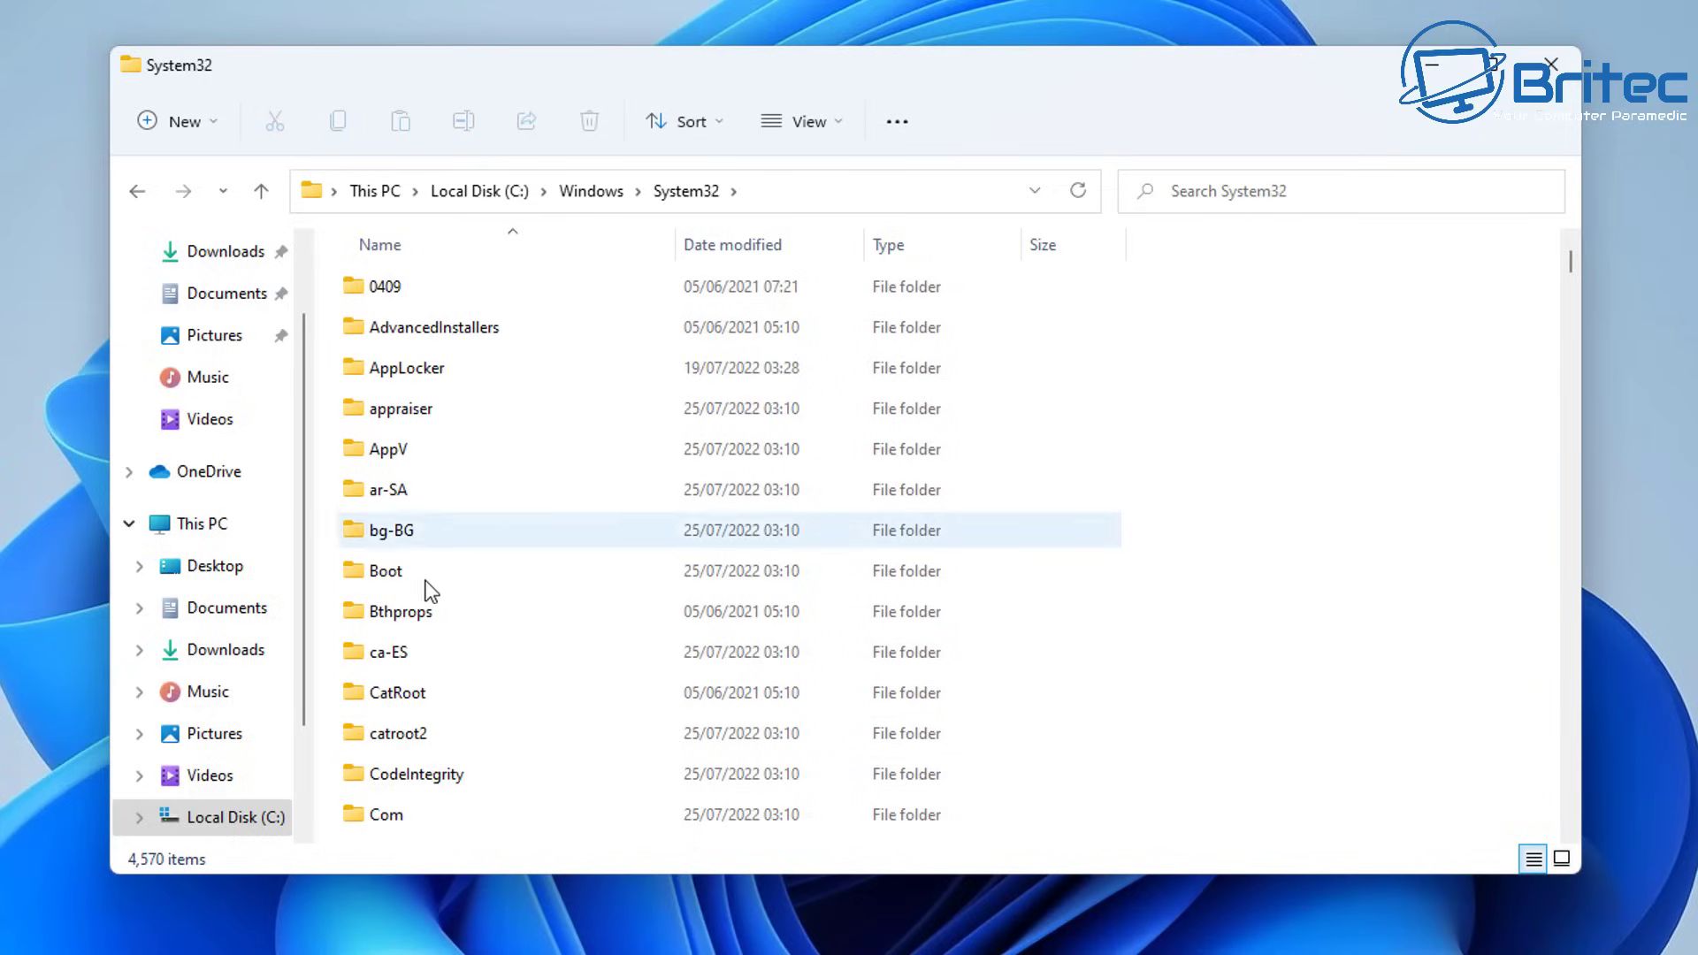
# - Open config and RegBack, granting access, confirm RegBack is empty, and close Explorer
pyautogui.moveTo(447, 653)
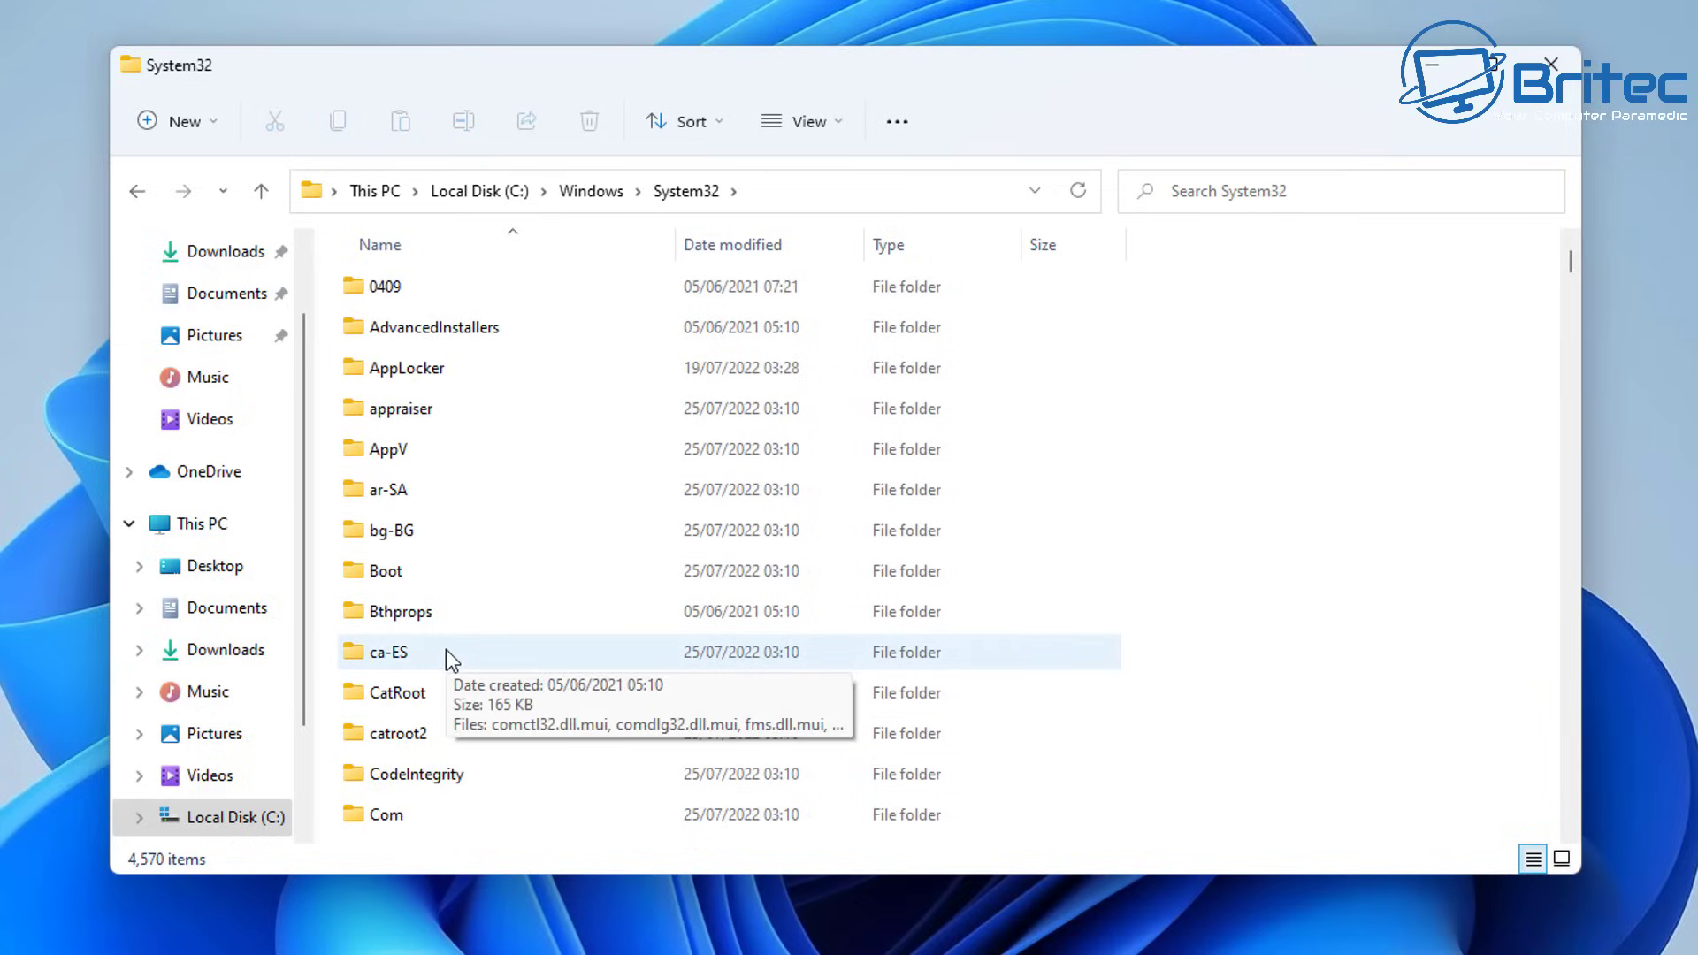
pyautogui.scroll(-1, 417, 670)
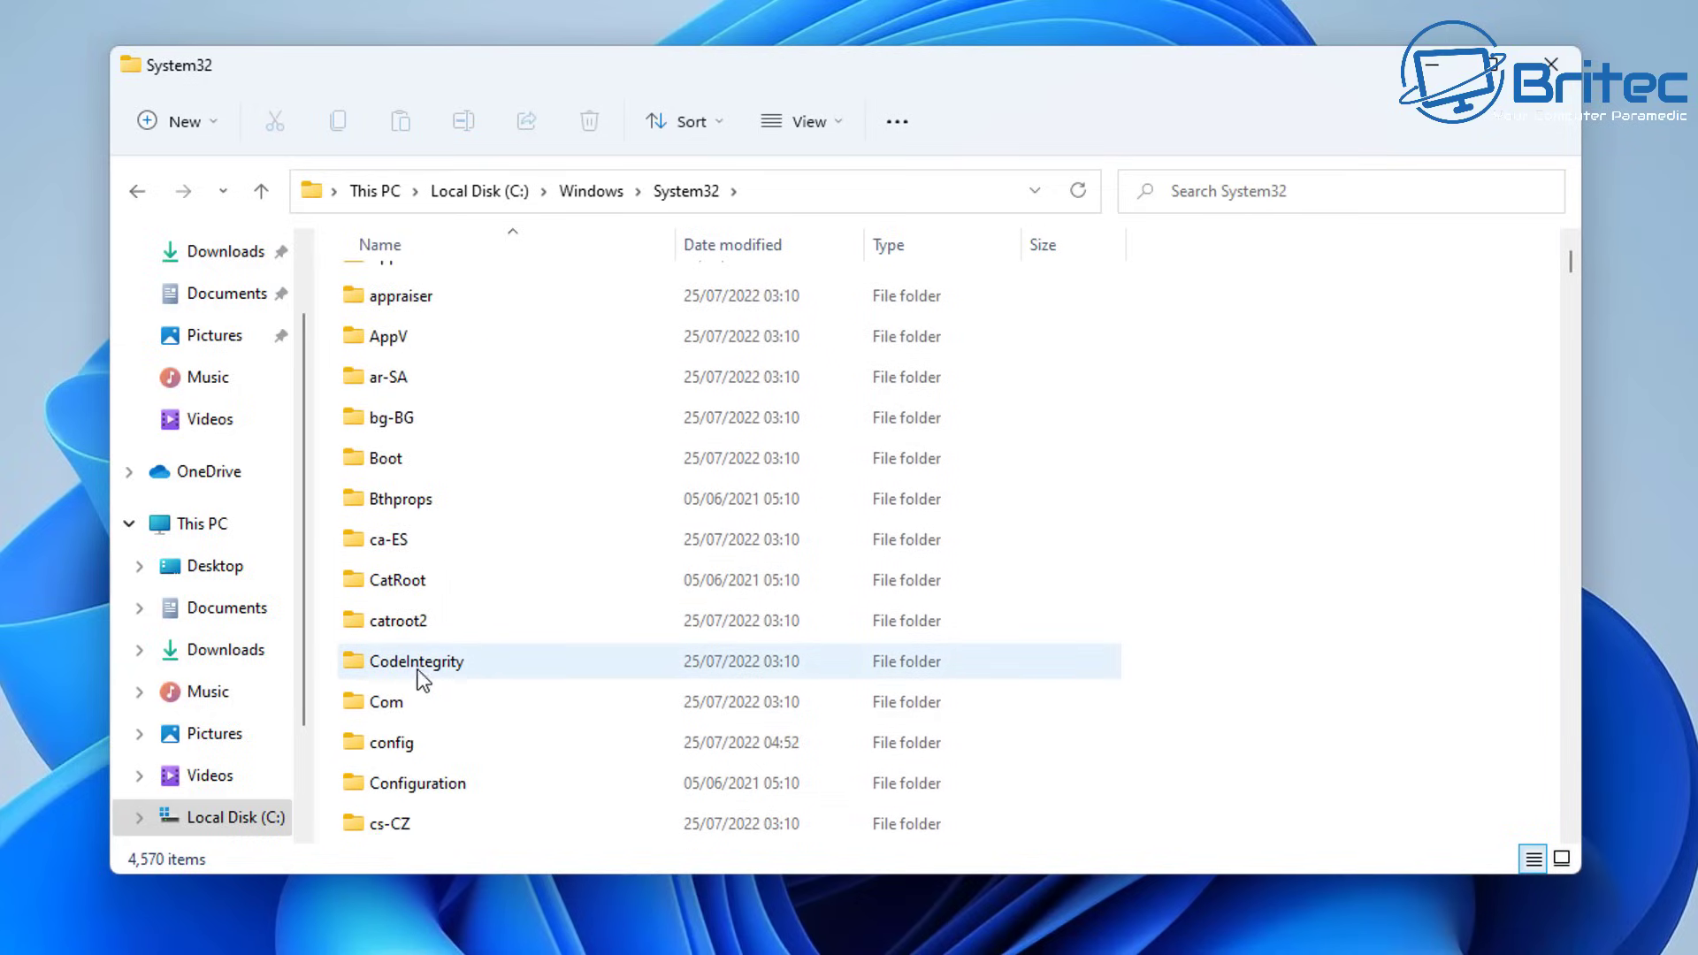
pyautogui.doubleClick(416, 754)
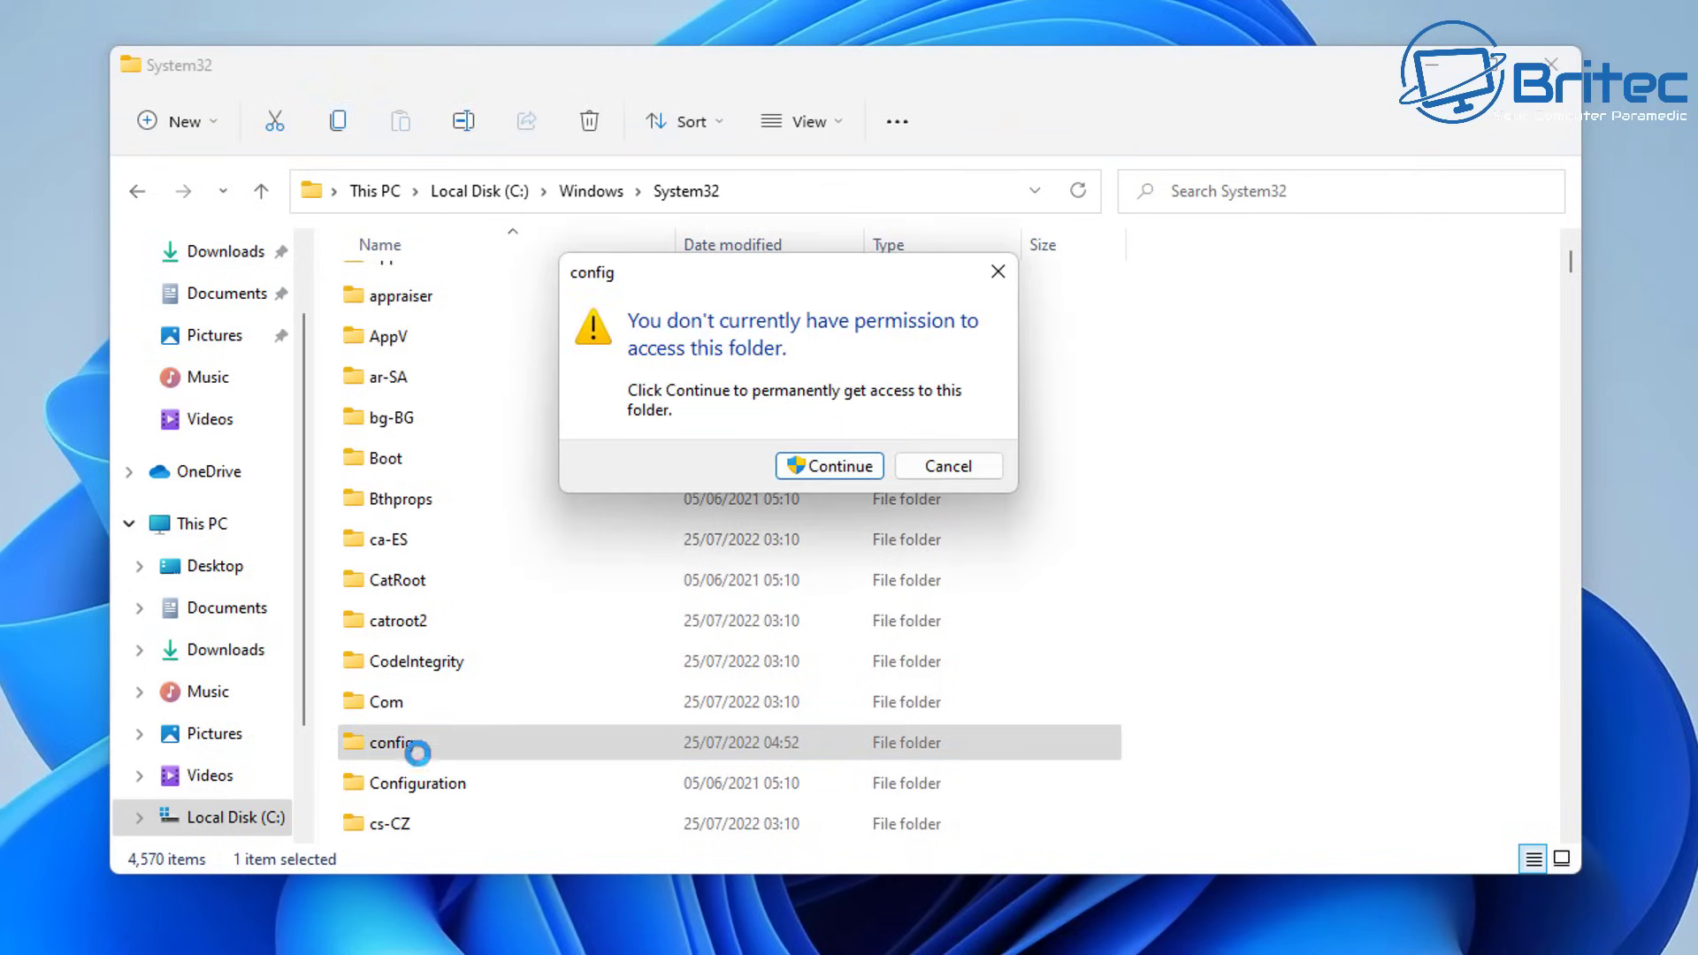
pyautogui.click(832, 466)
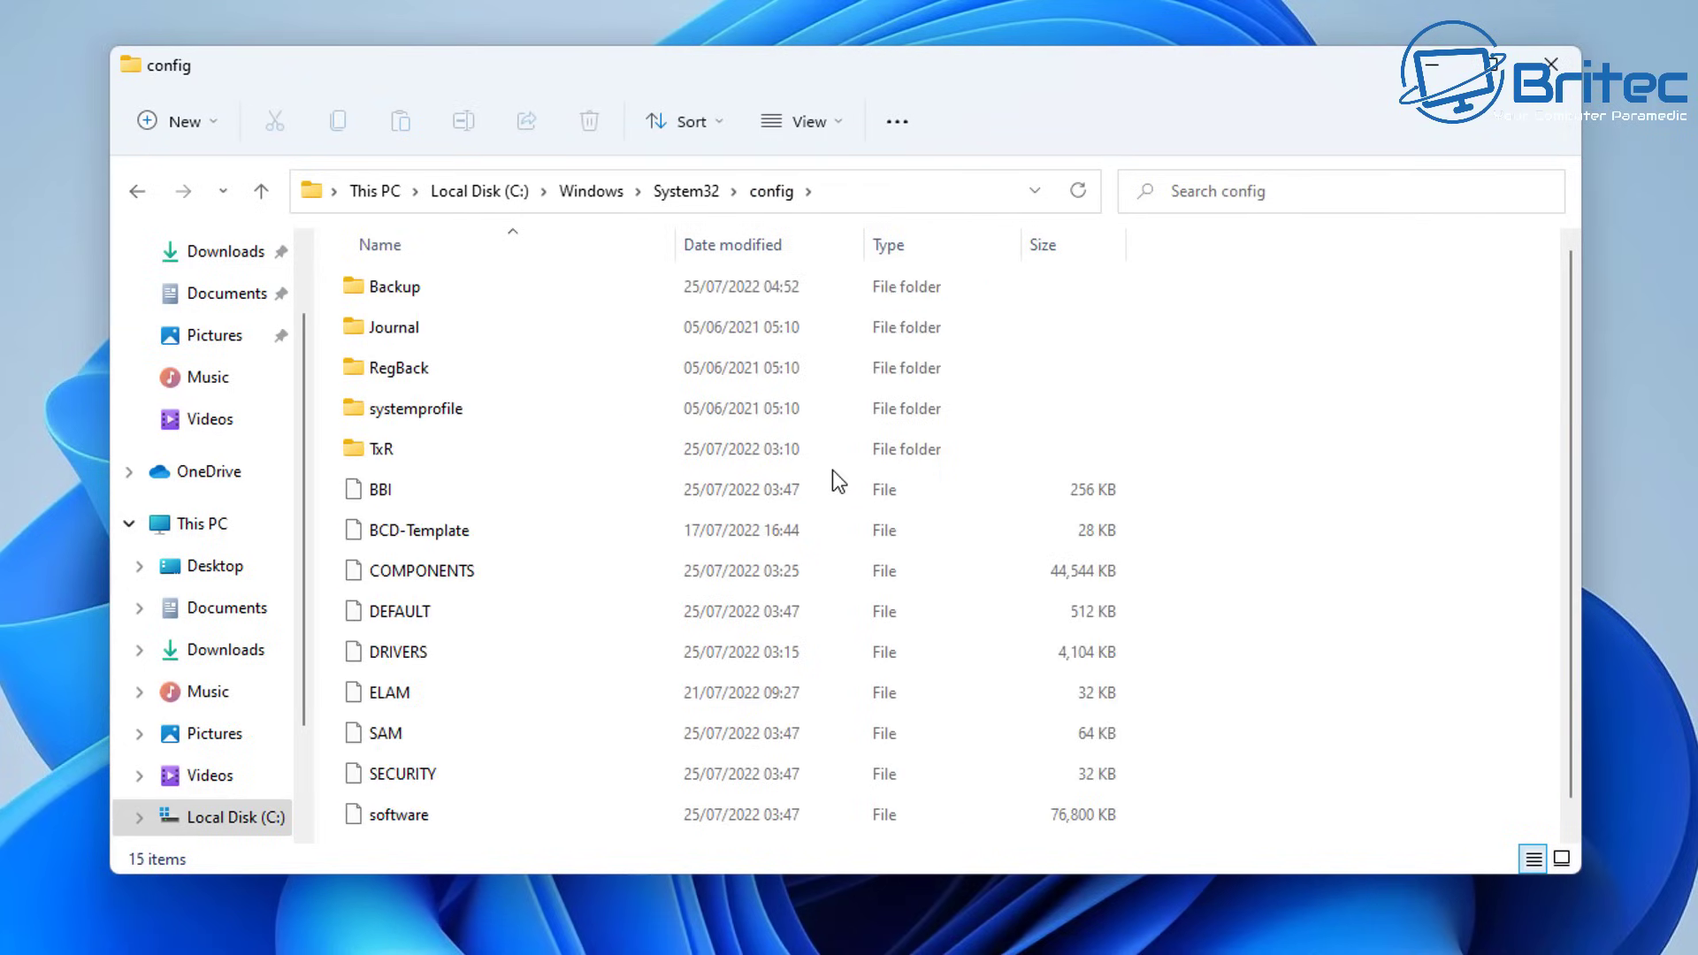
pyautogui.doubleClick(432, 374)
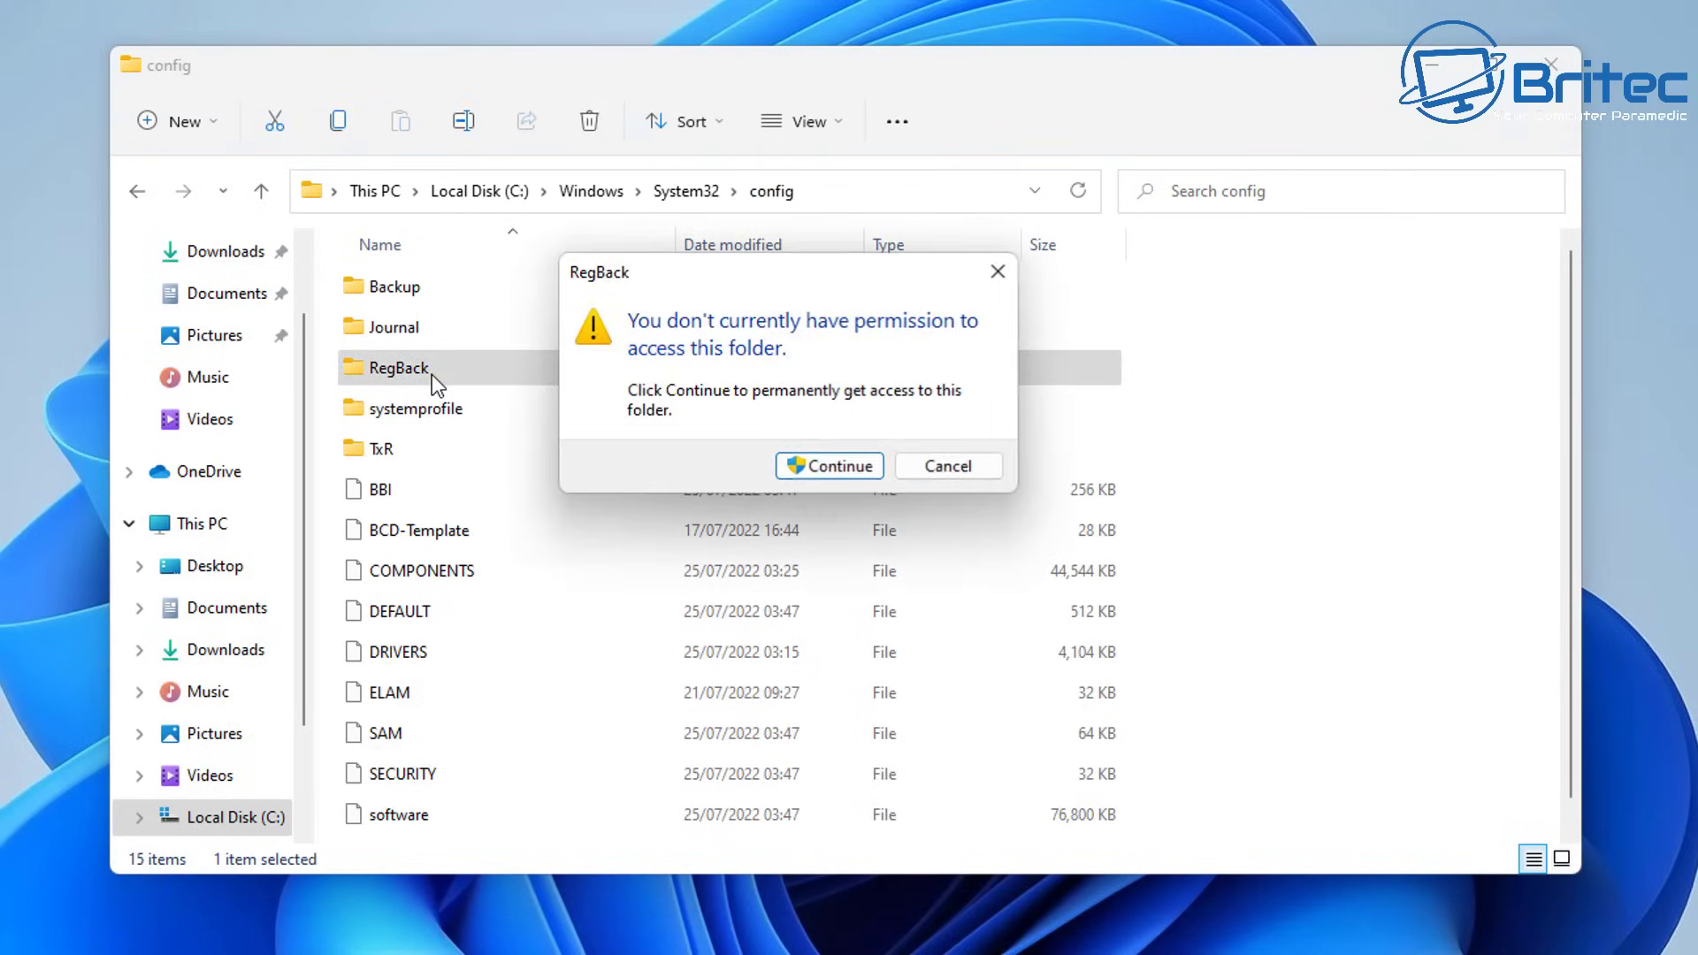
pyautogui.click(821, 468)
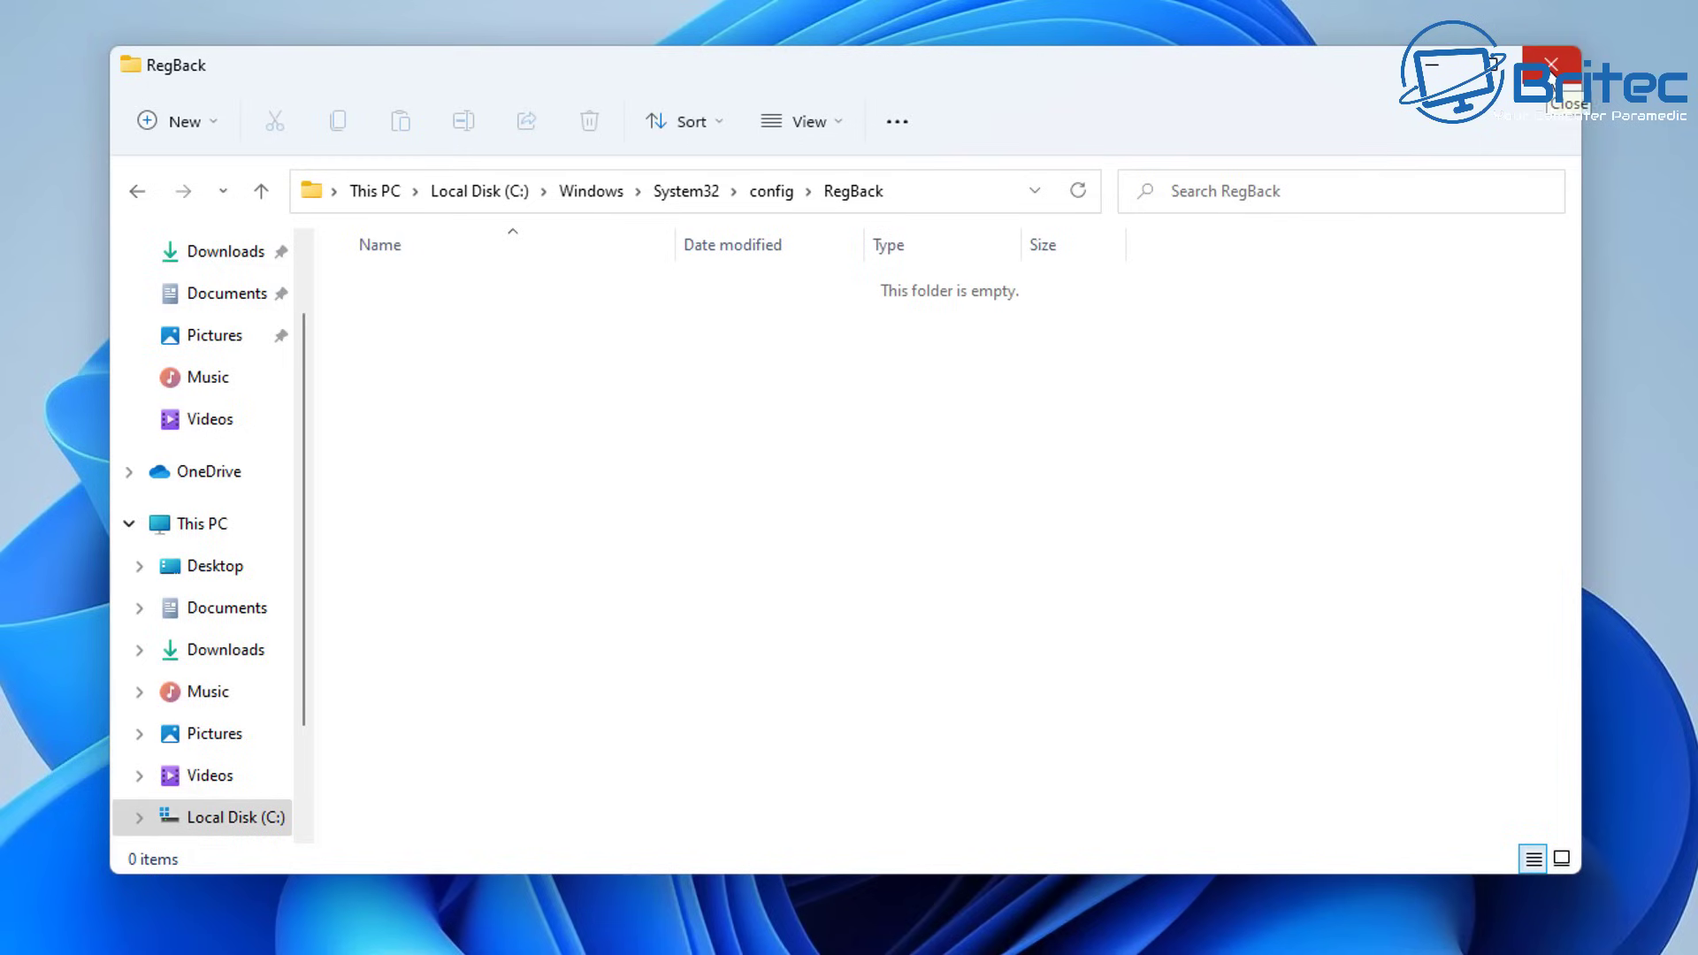
pyautogui.click(1552, 76)
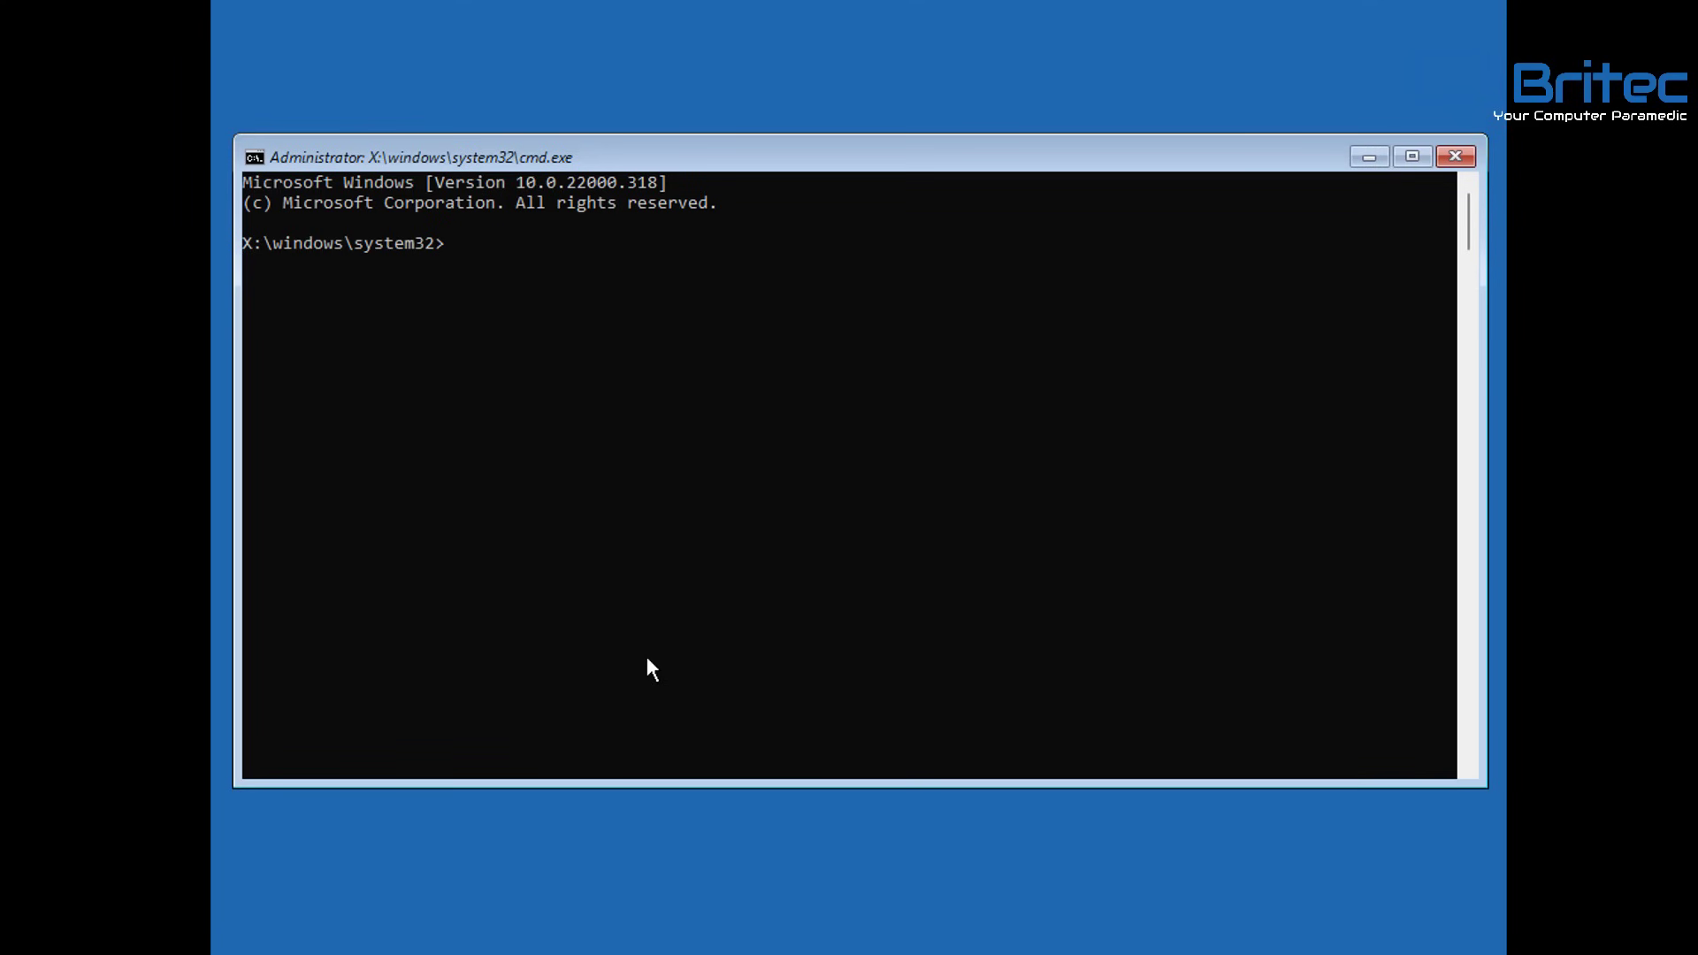
# - Switch to drive D: and run dir, showing the Windows folder and 38,541,541,376 bytes free
pyautogui.write('d:')
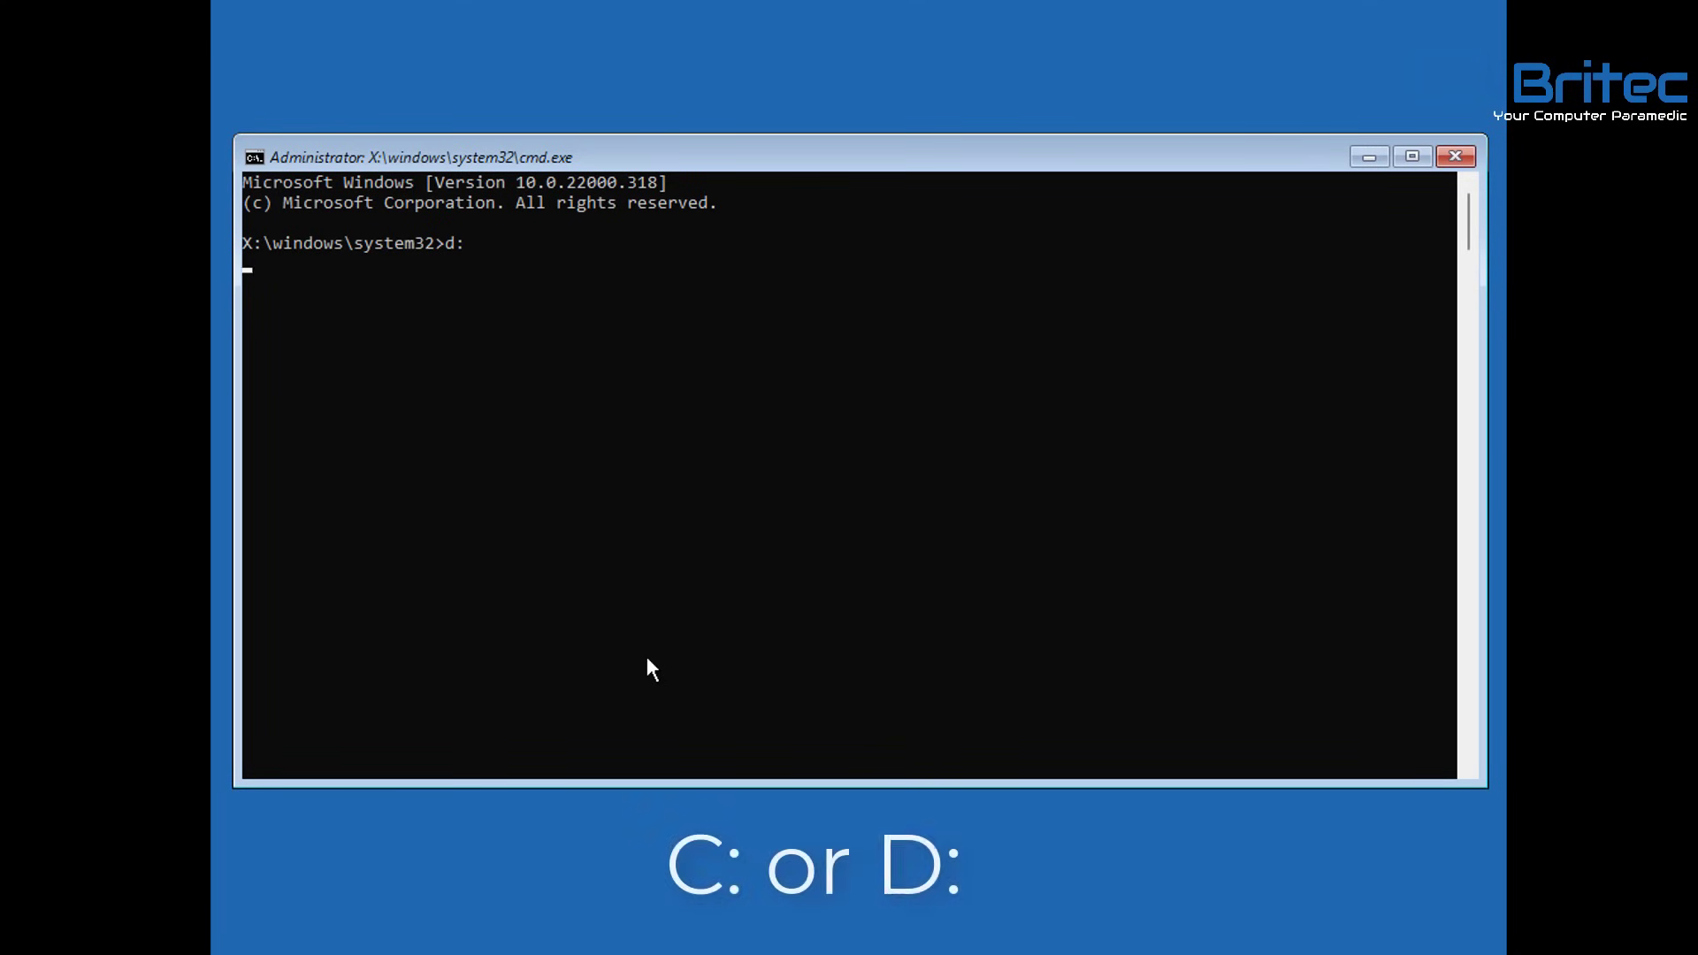
pyautogui.press('Return')
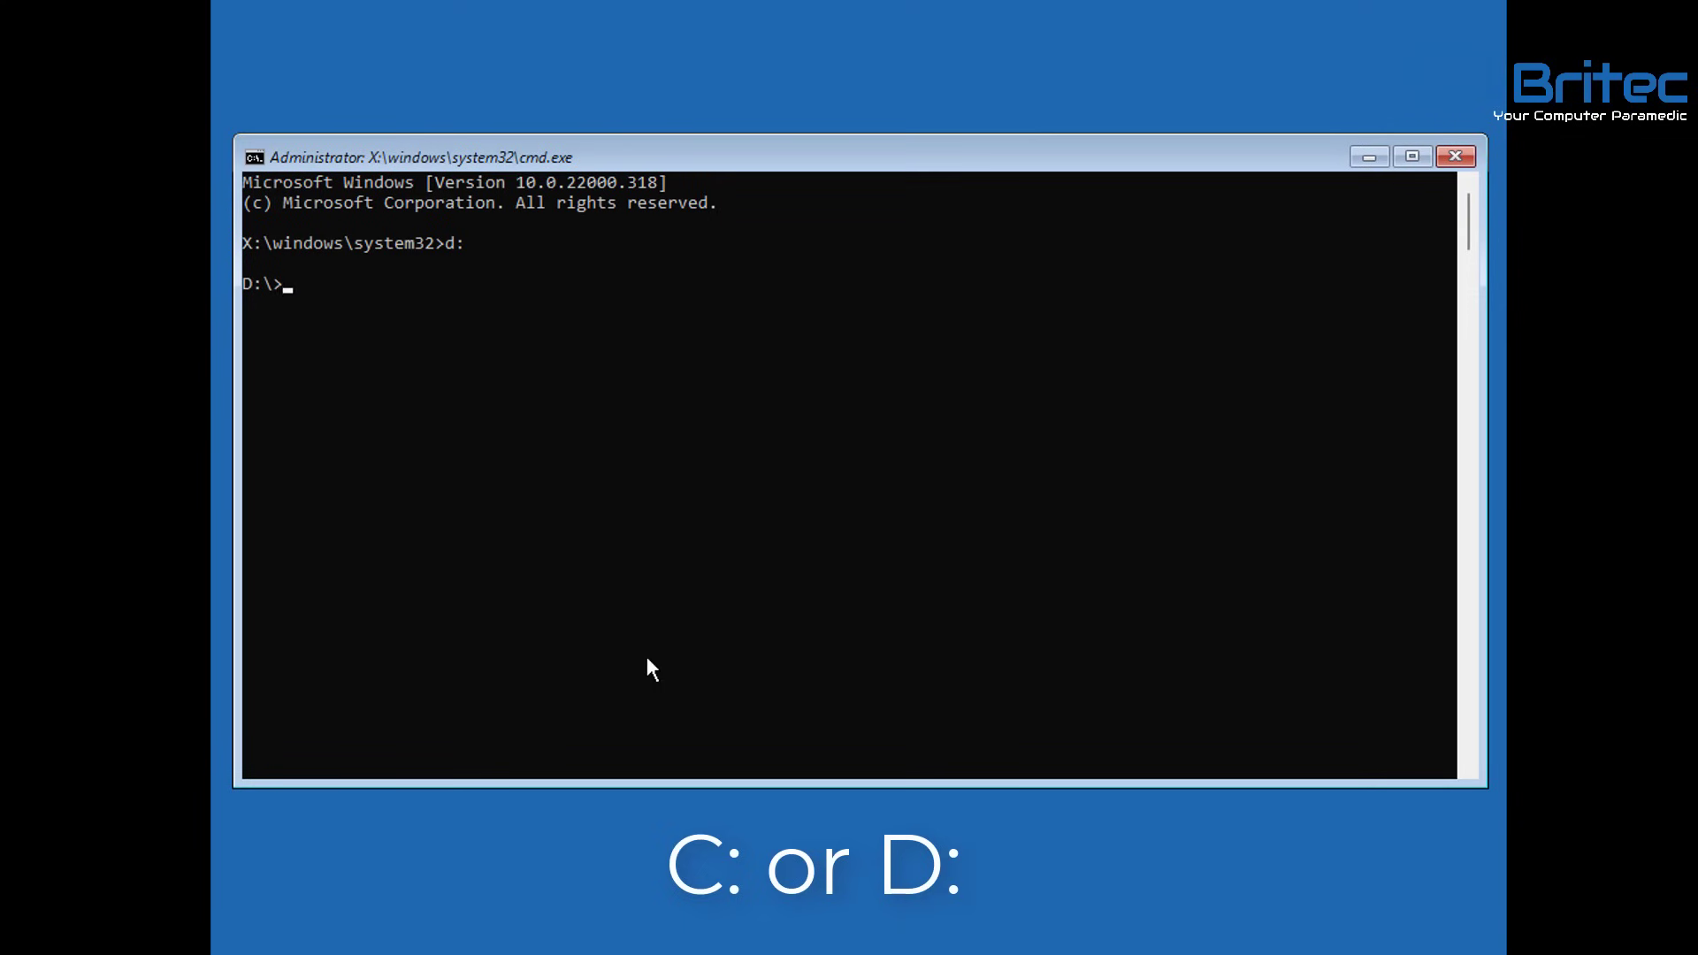
pyautogui.write('di')
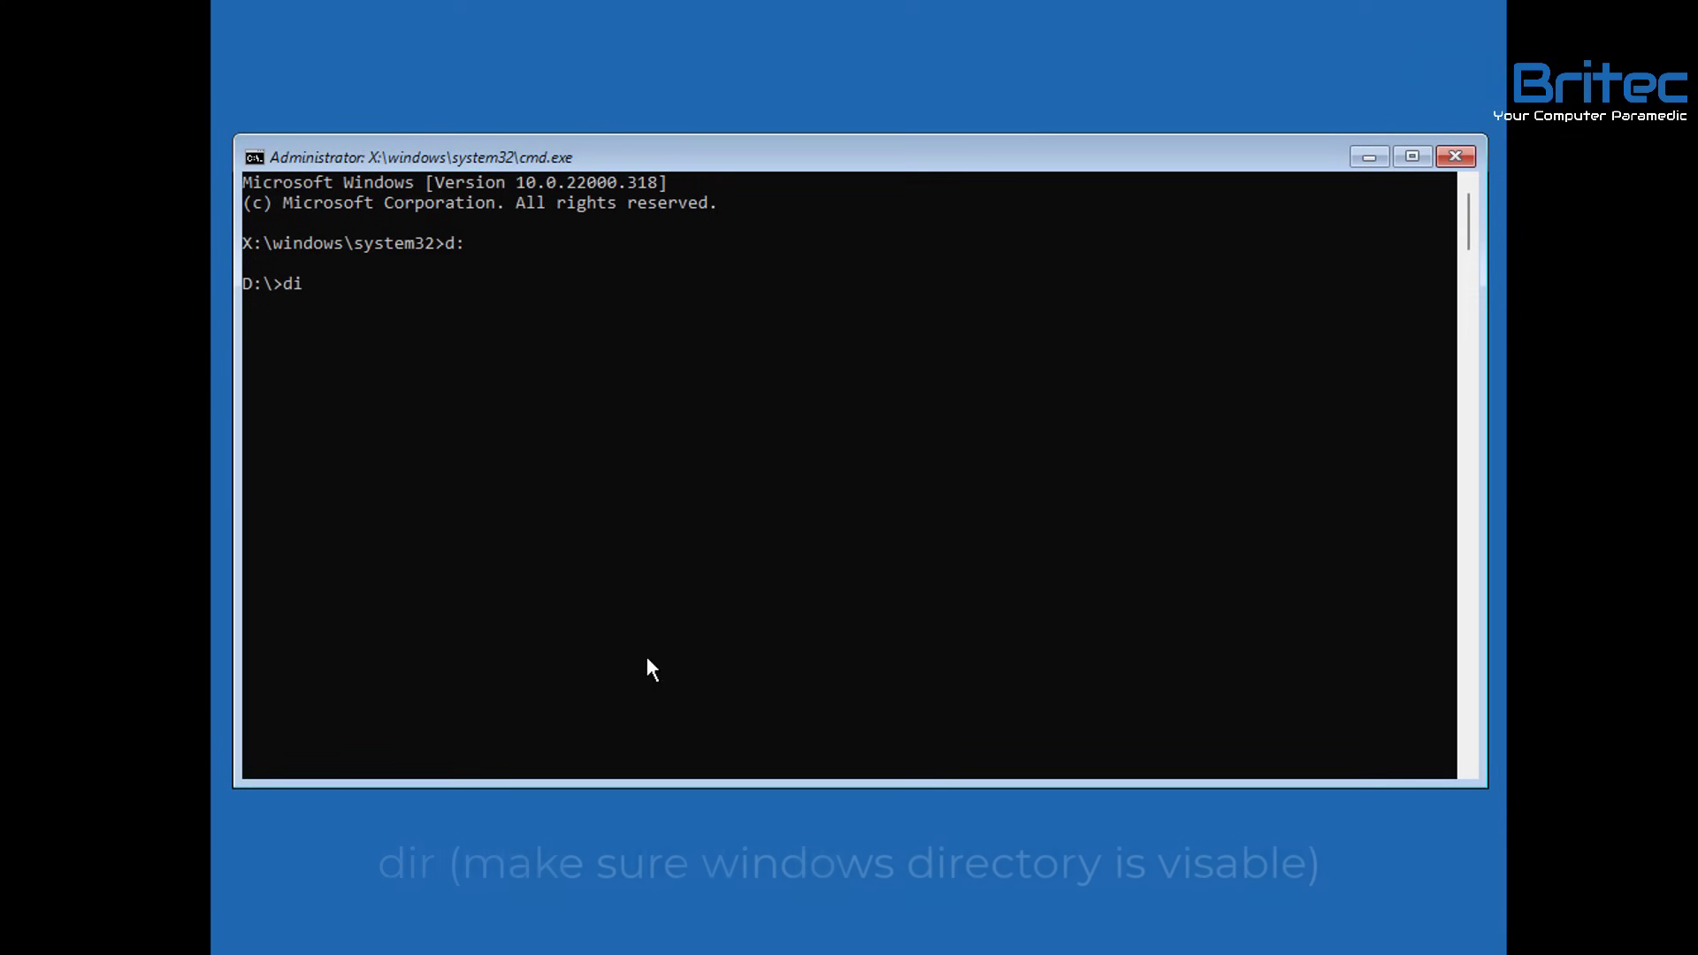
pyautogui.write('r')
pyautogui.press('Return')
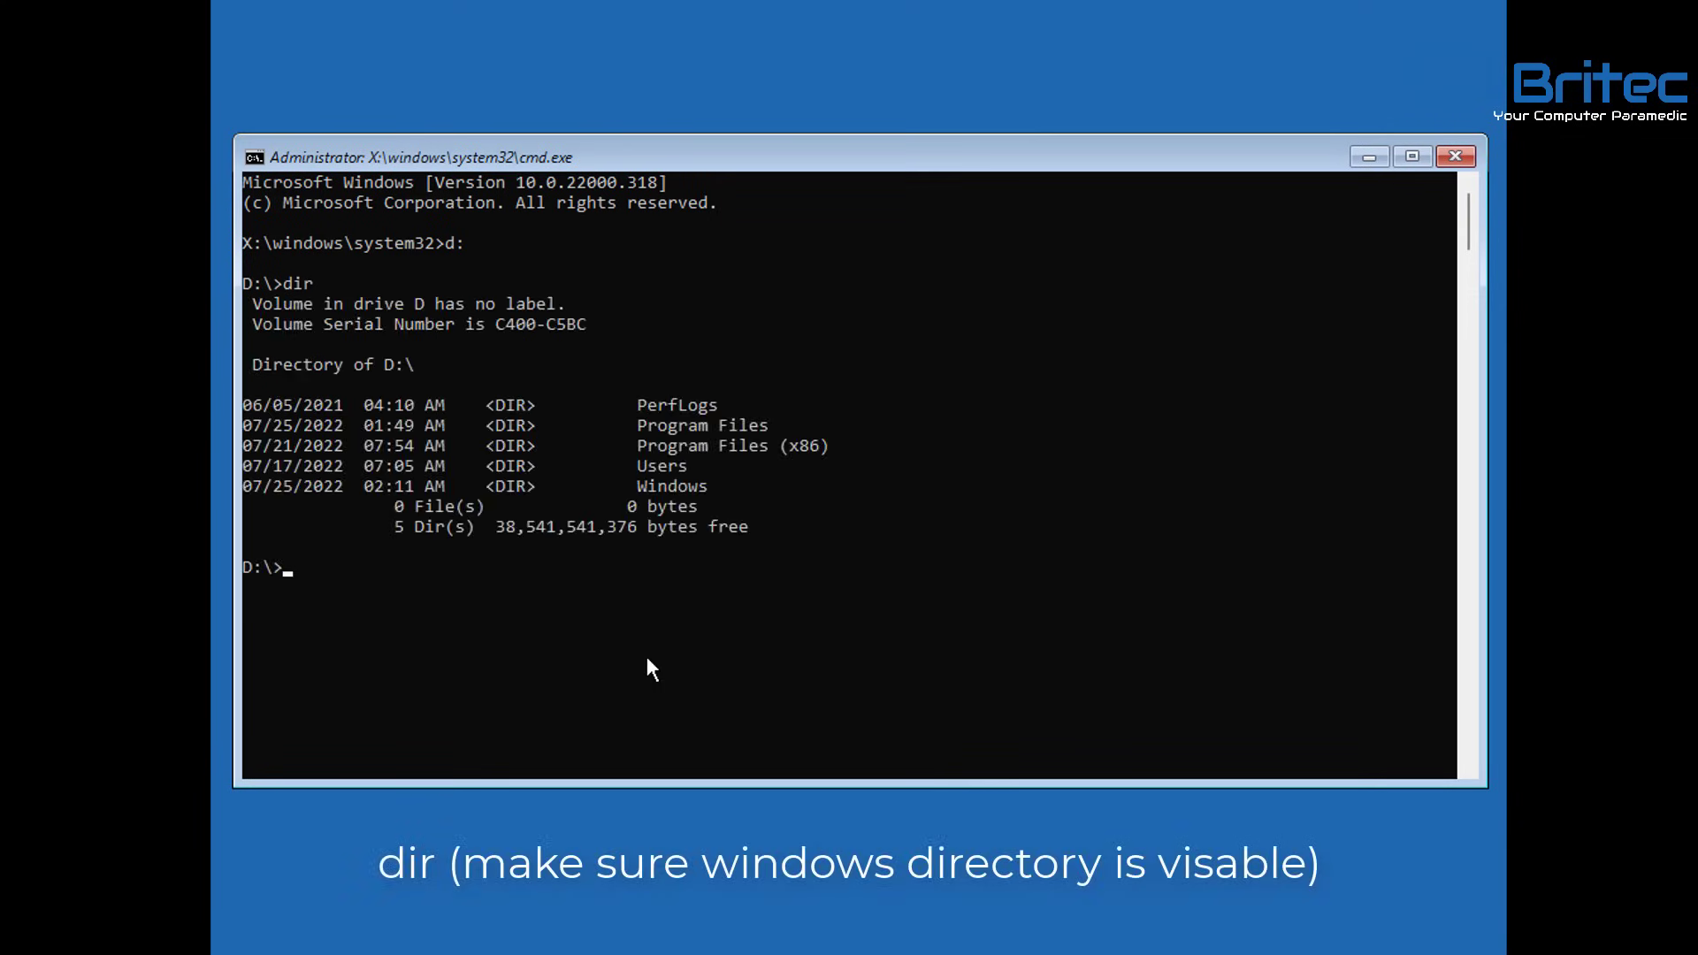
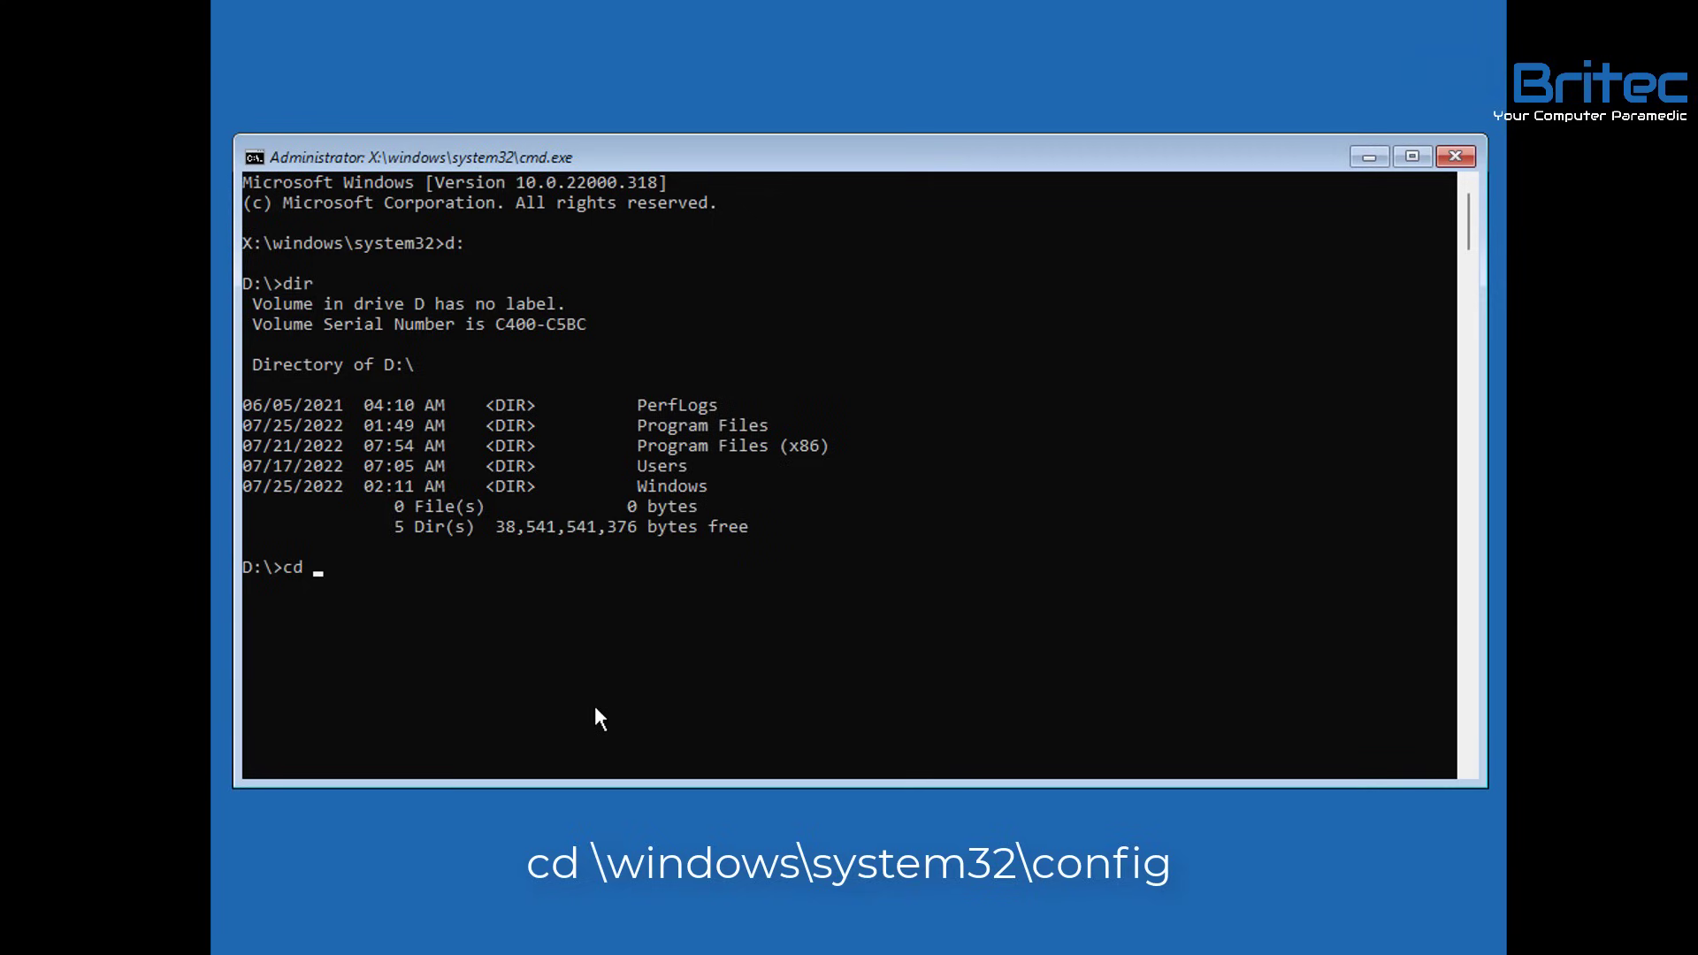
# - Begin a cd command into \windows on drive D: toward system32\config
pyautogui.write('\\')
pyautogui.write('windows\\system32\\config')
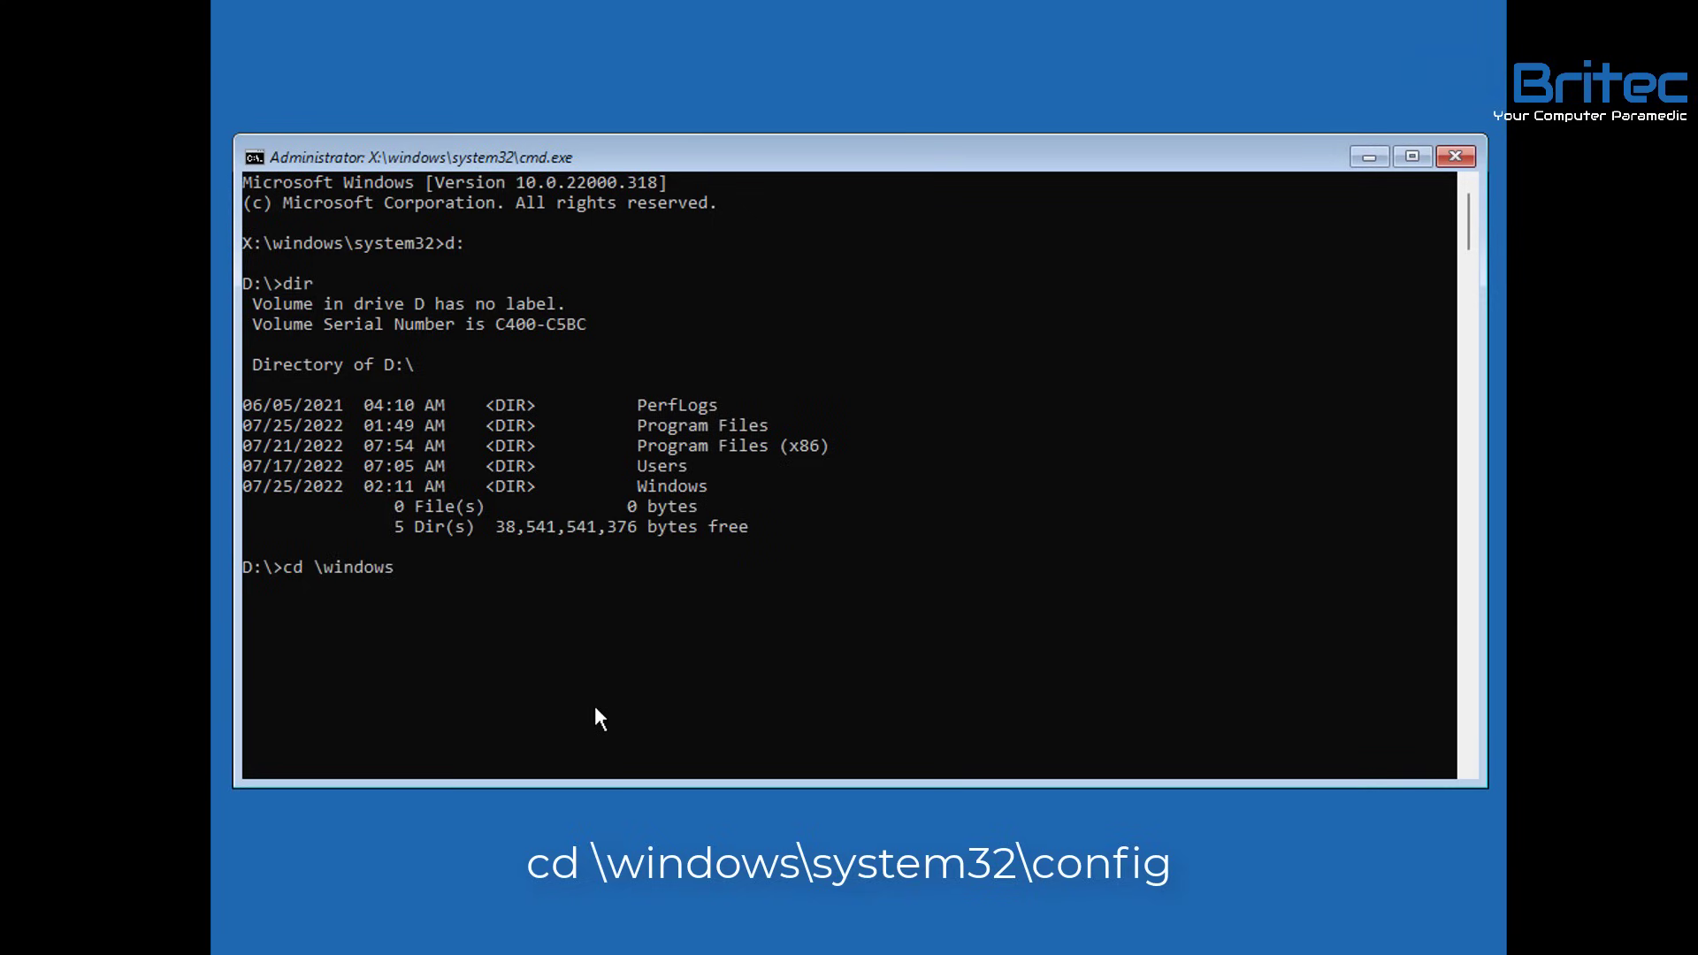
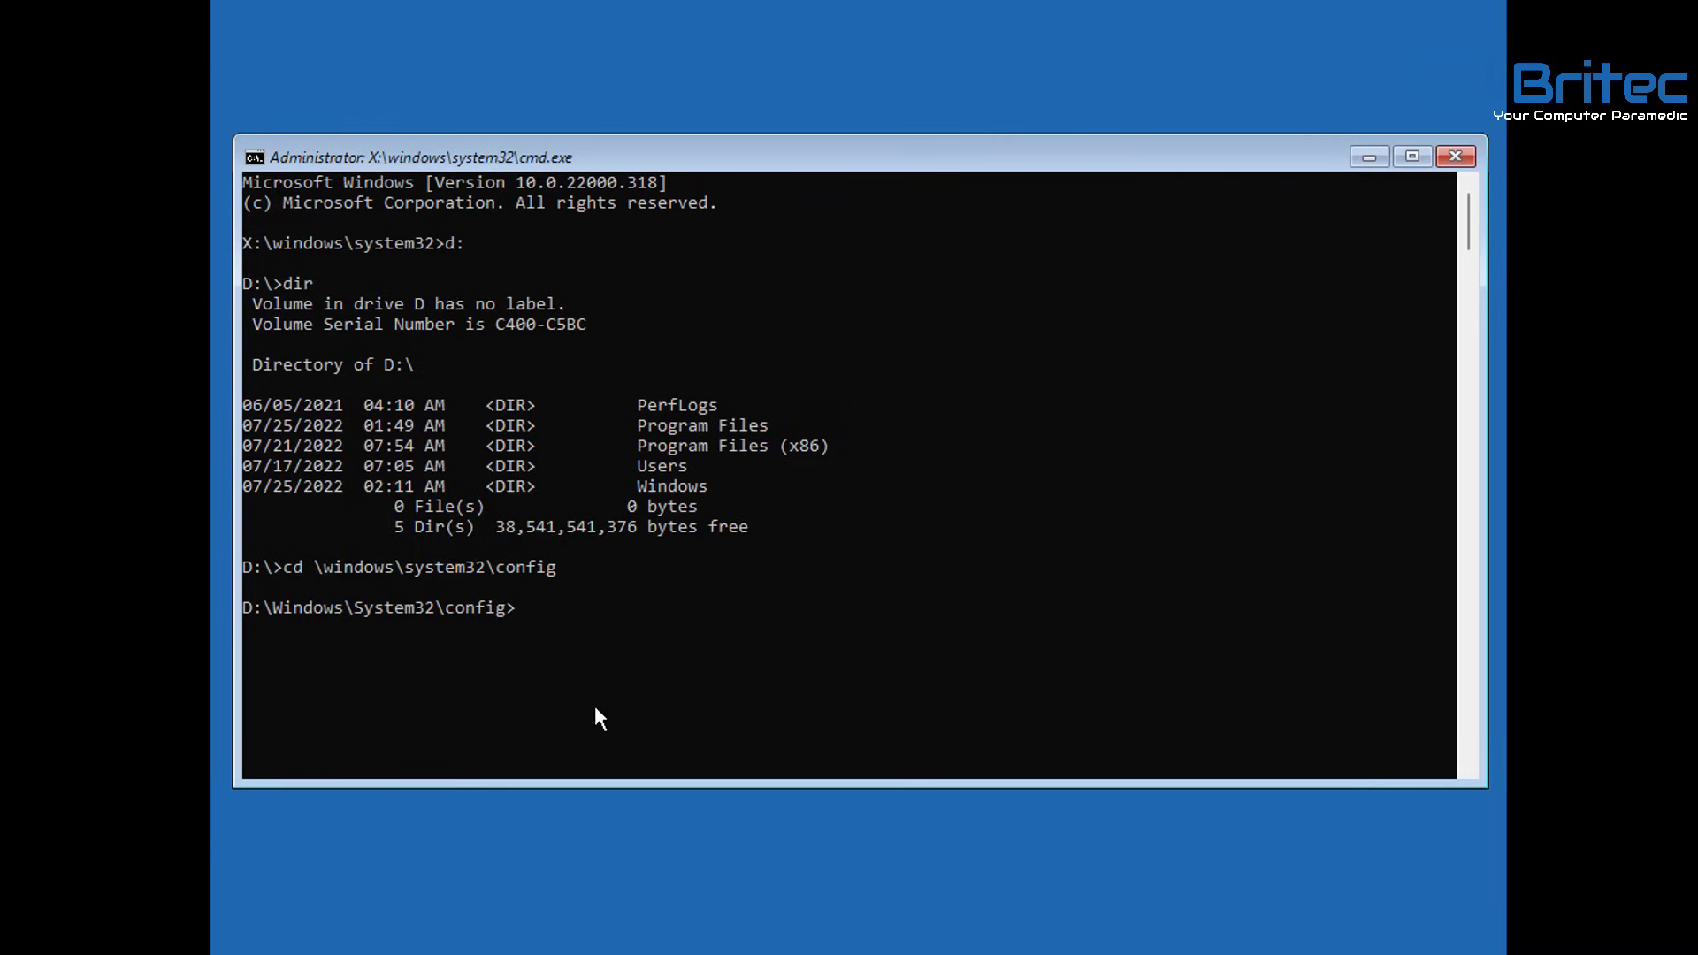
# - List the config folder with dir to show the SAM, SECURITY, software and system hives and RegBack
pyautogui.write('dir')
pyautogui.press('Return')
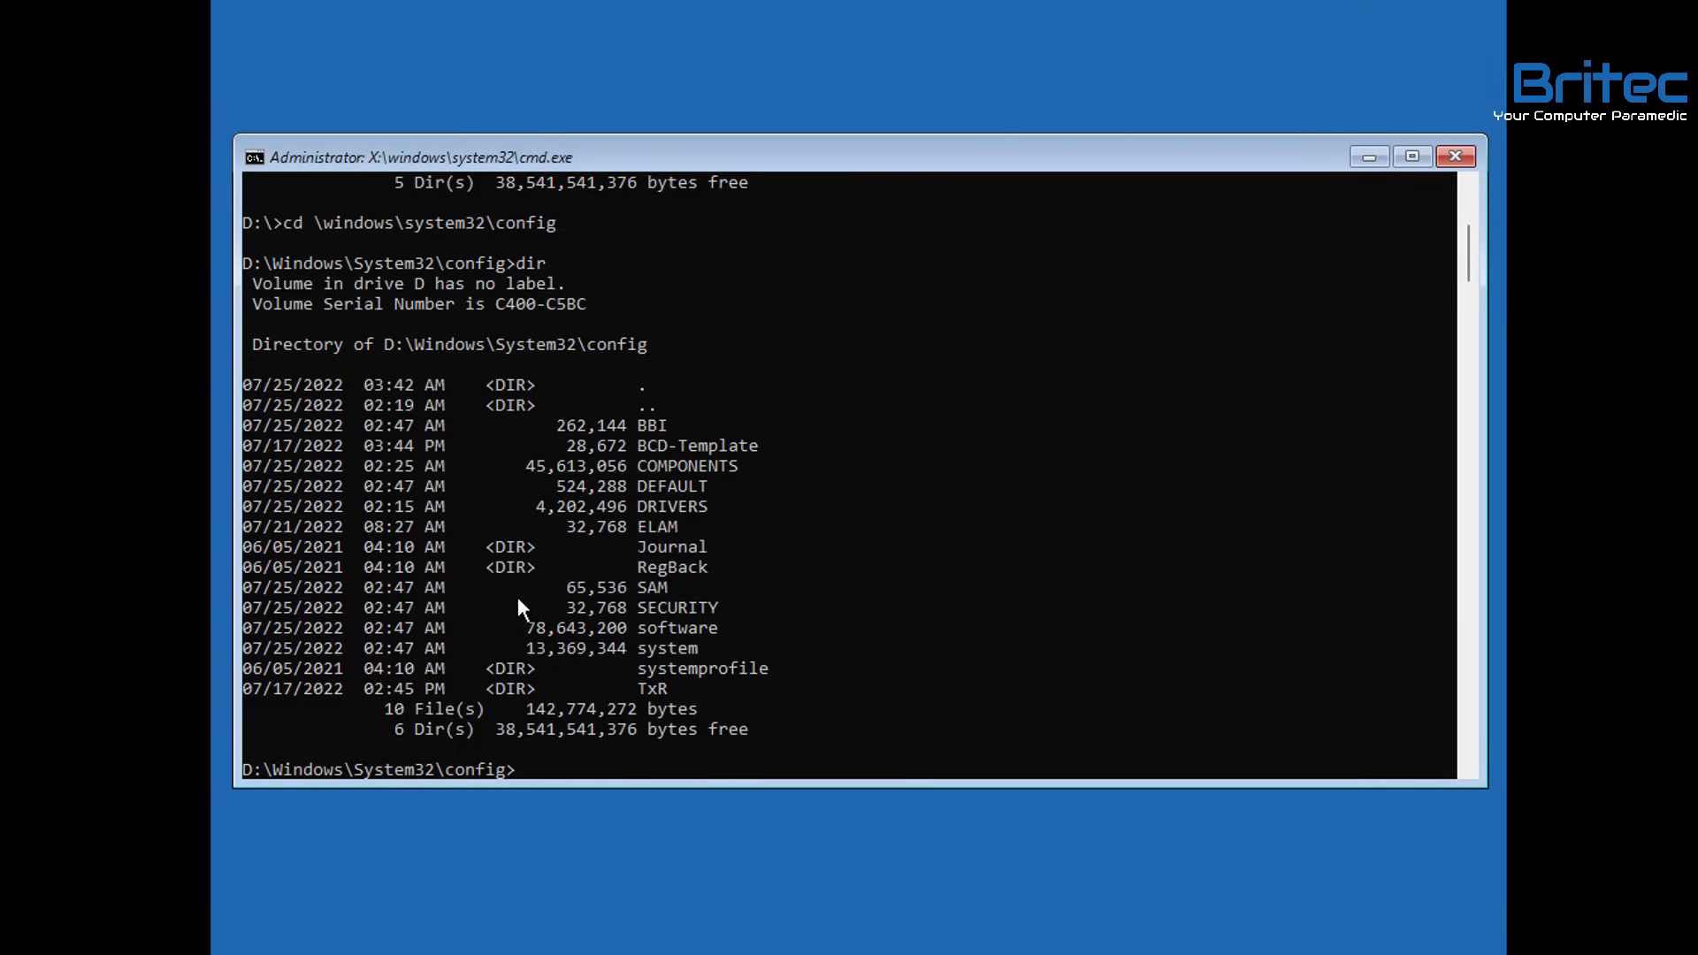
pyautogui.scroll(-1, 515, 597)
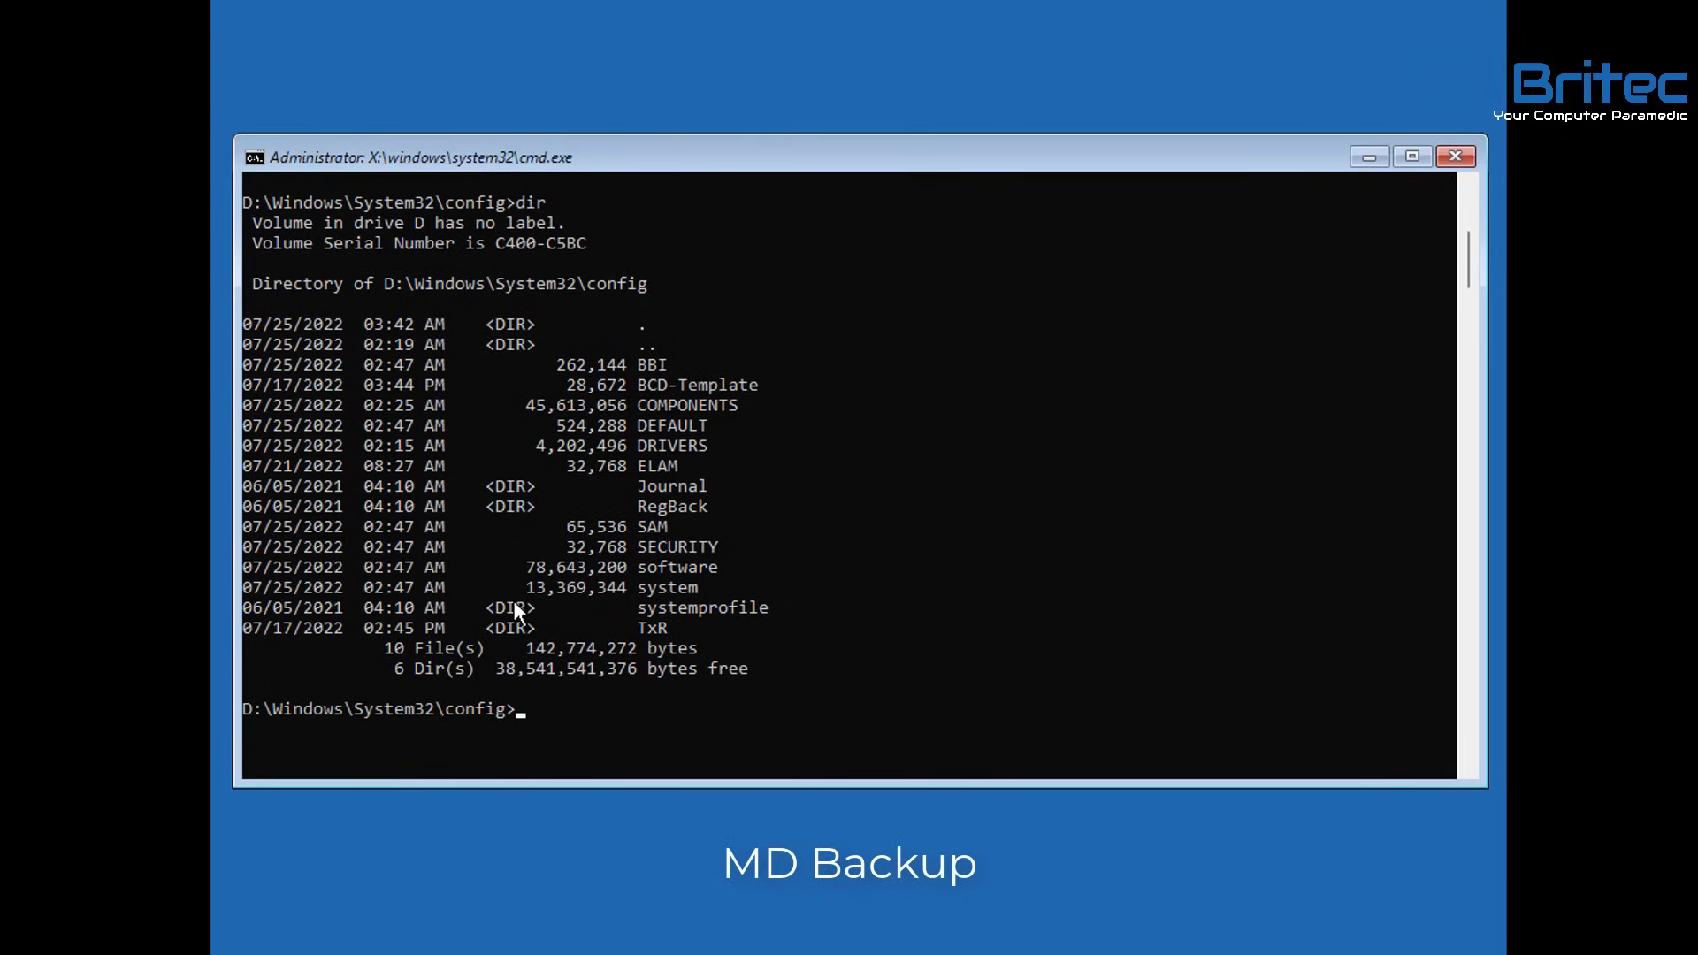
# - Create a folder named Backup inside the config directory with MD
pyautogui.write('MD b')
pyautogui.press('BackSpace')
pyautogui.write('Backup')
pyautogui.press('Return')
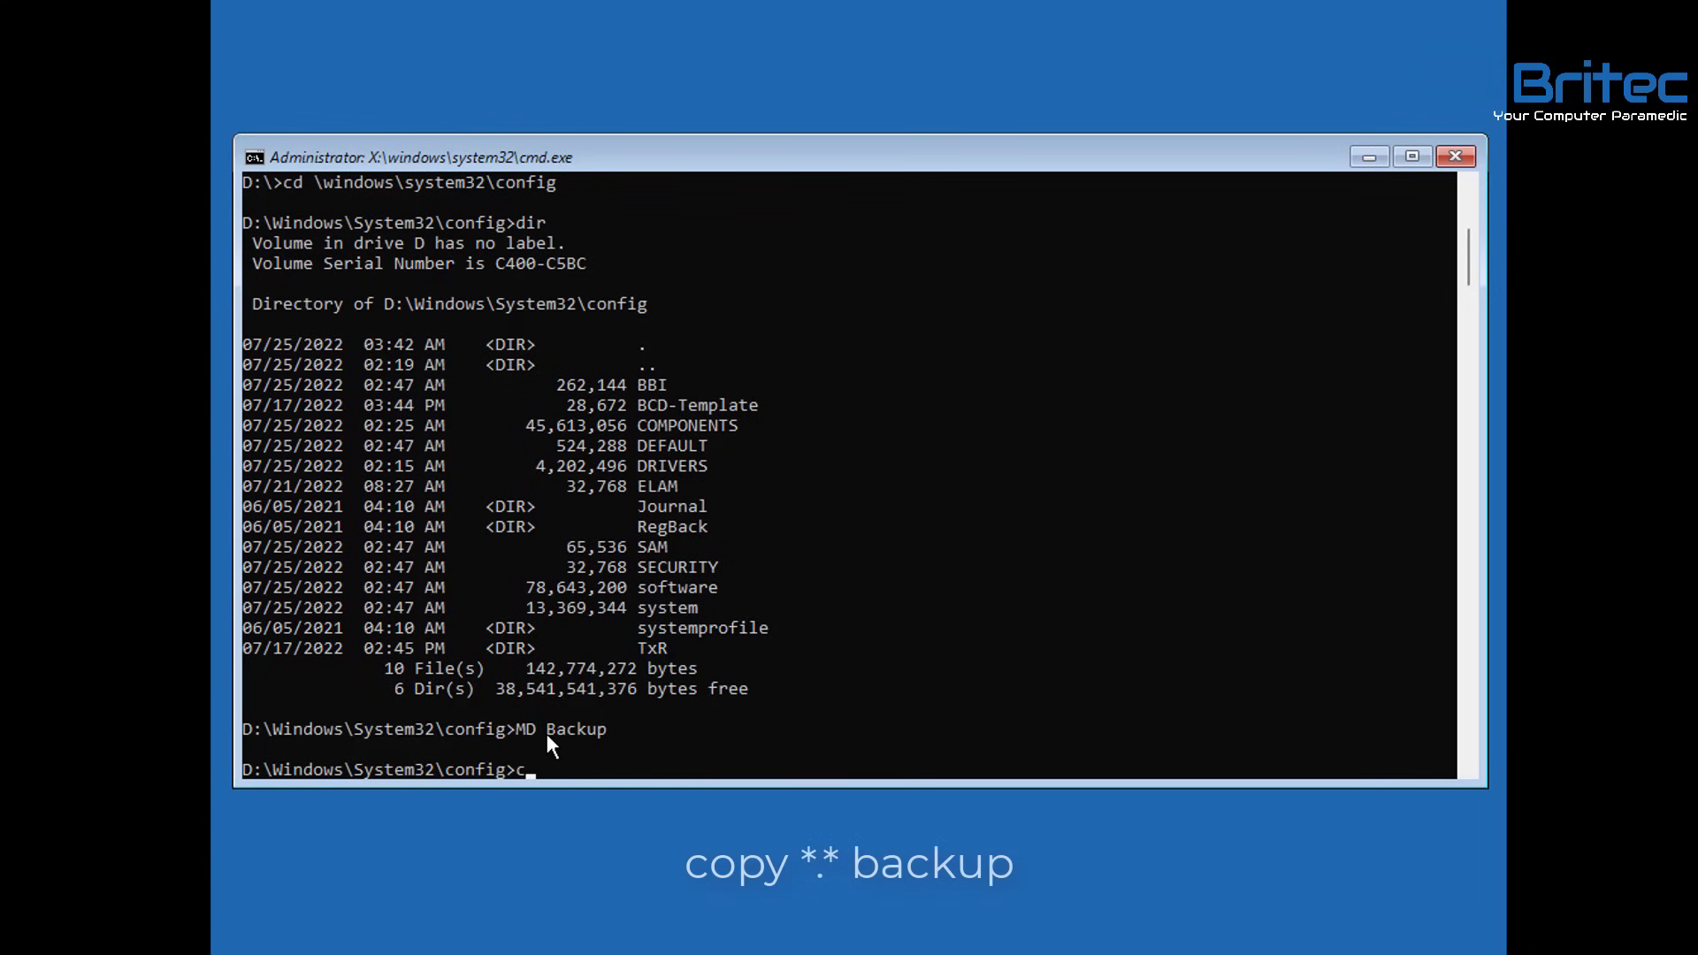
# - Copy all ten config files into the Backup folder
pyautogui.write('copy *.*')
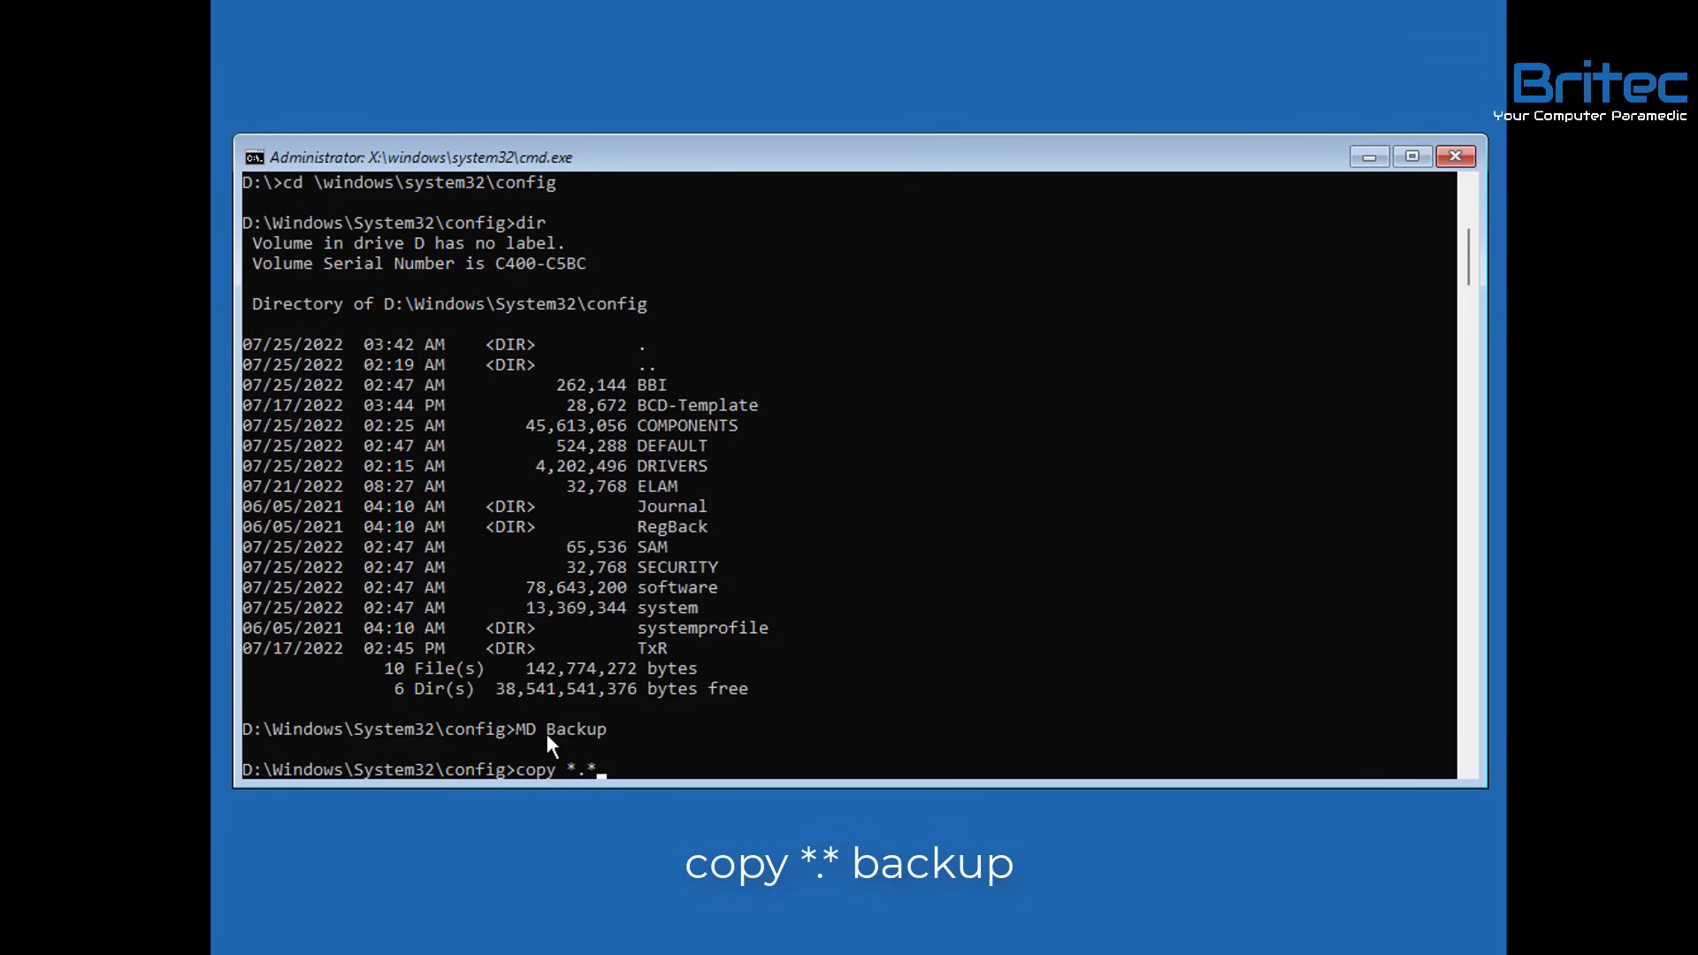
pyautogui.write('backup')
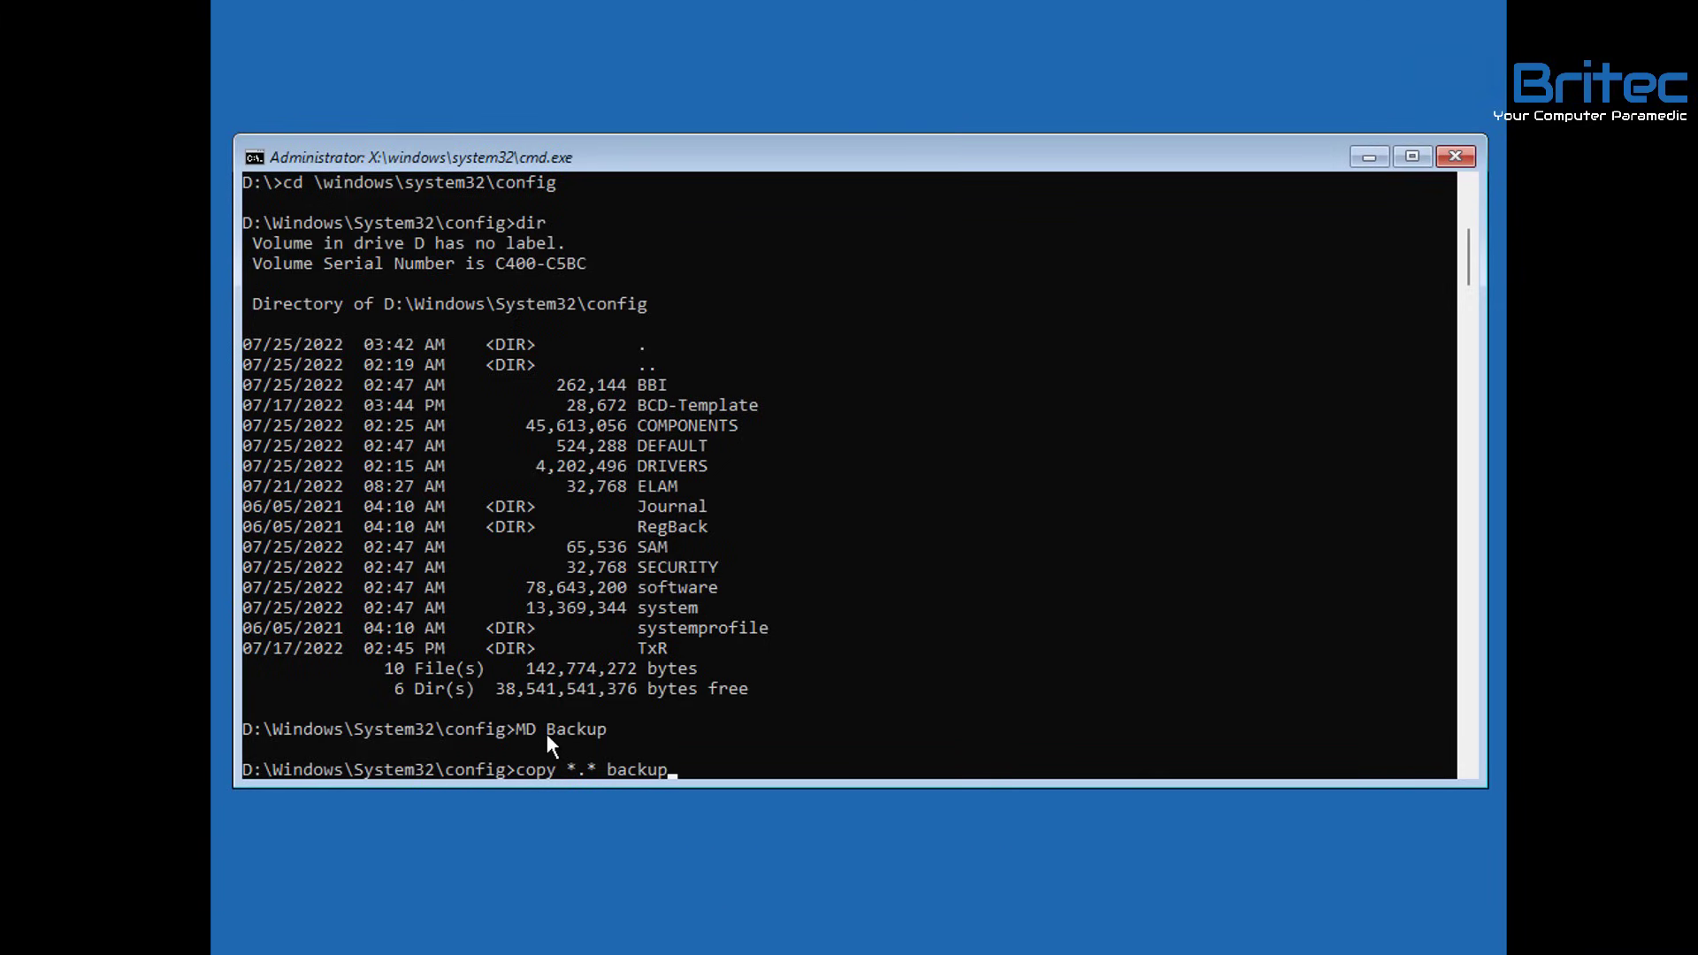
pyautogui.press('Return')
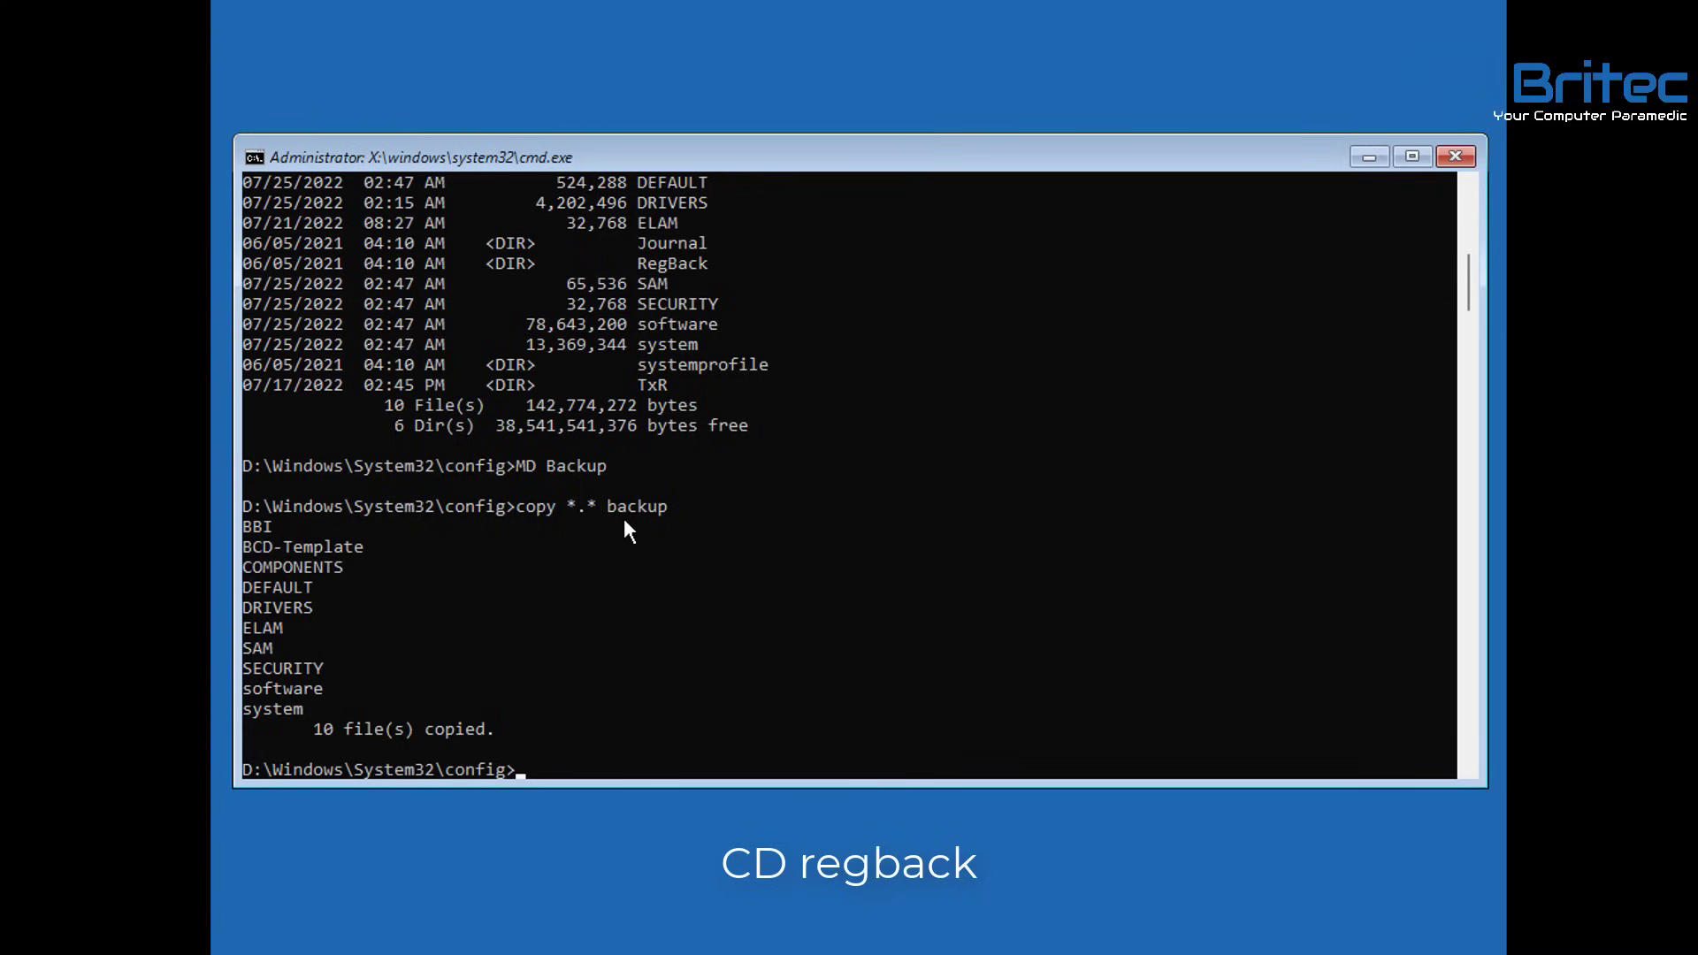
# - Change into the RegBack folder and list it, showing 0 files
pyautogui.write('CD')
pyautogui.write('rege')
pyautogui.press('BackSpace')
pyautogui.write('back')
pyautogui.press('Return')
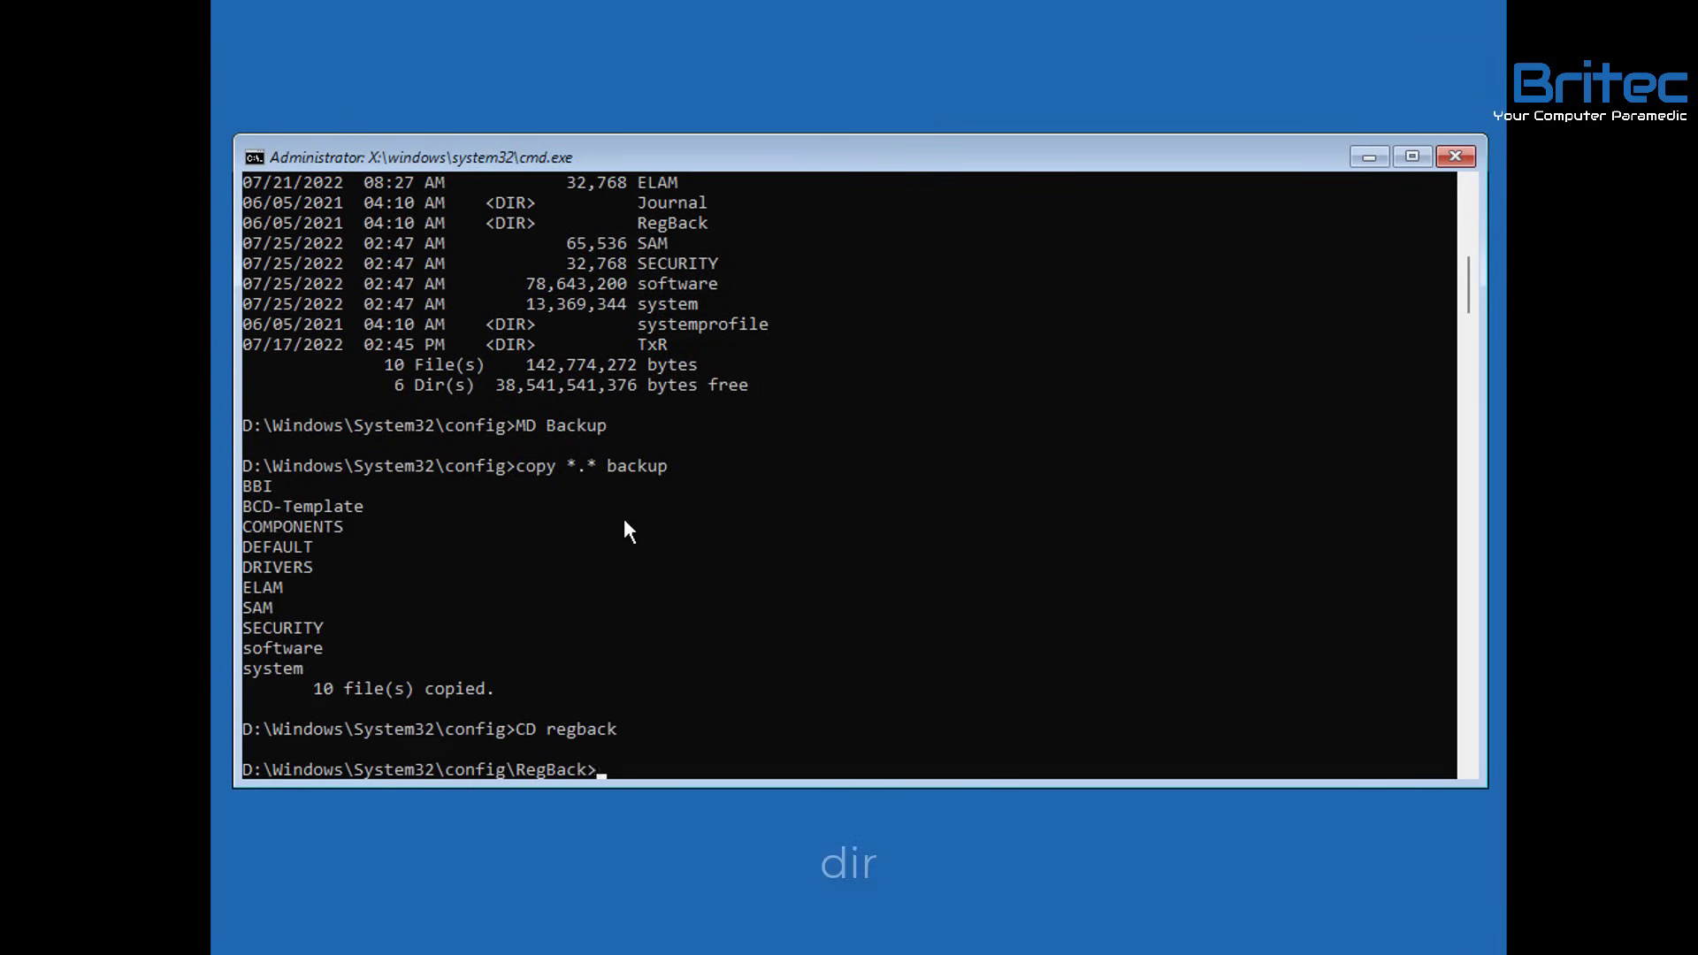
pyautogui.write('dir')
pyautogui.press('Return')
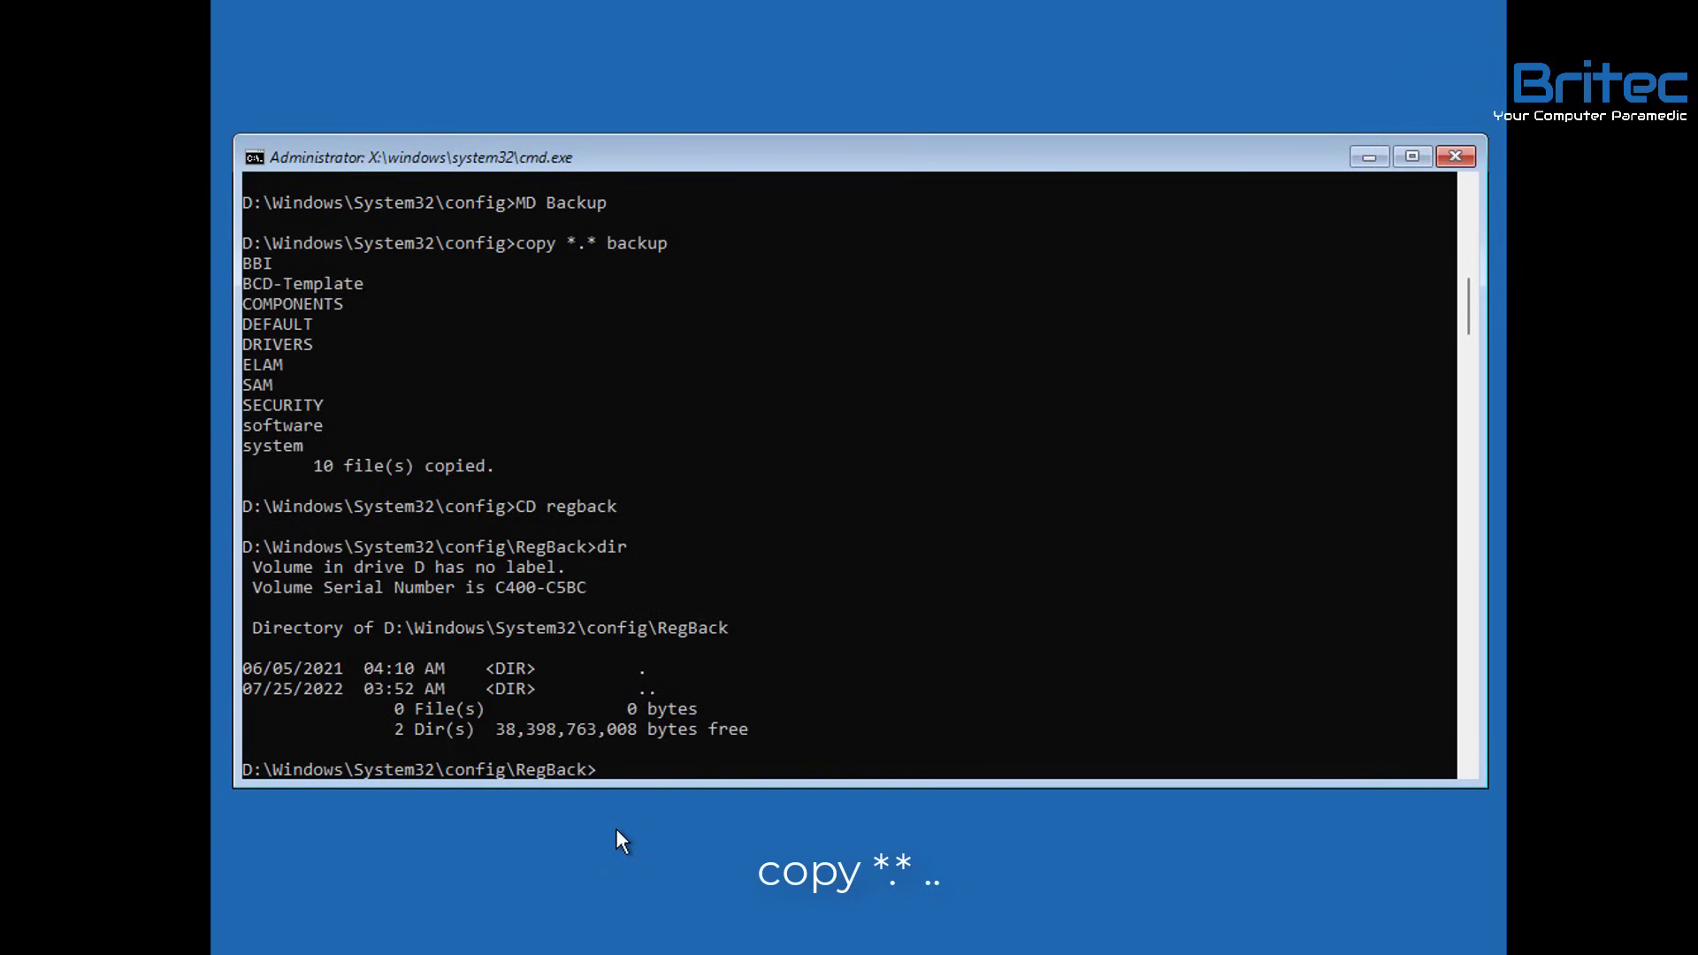
# - Copy the RegBack contents into config with 'copy *.* ..', then open the Windows 11 Start menu after reboot
pyautogui.write('copy *.* ..')
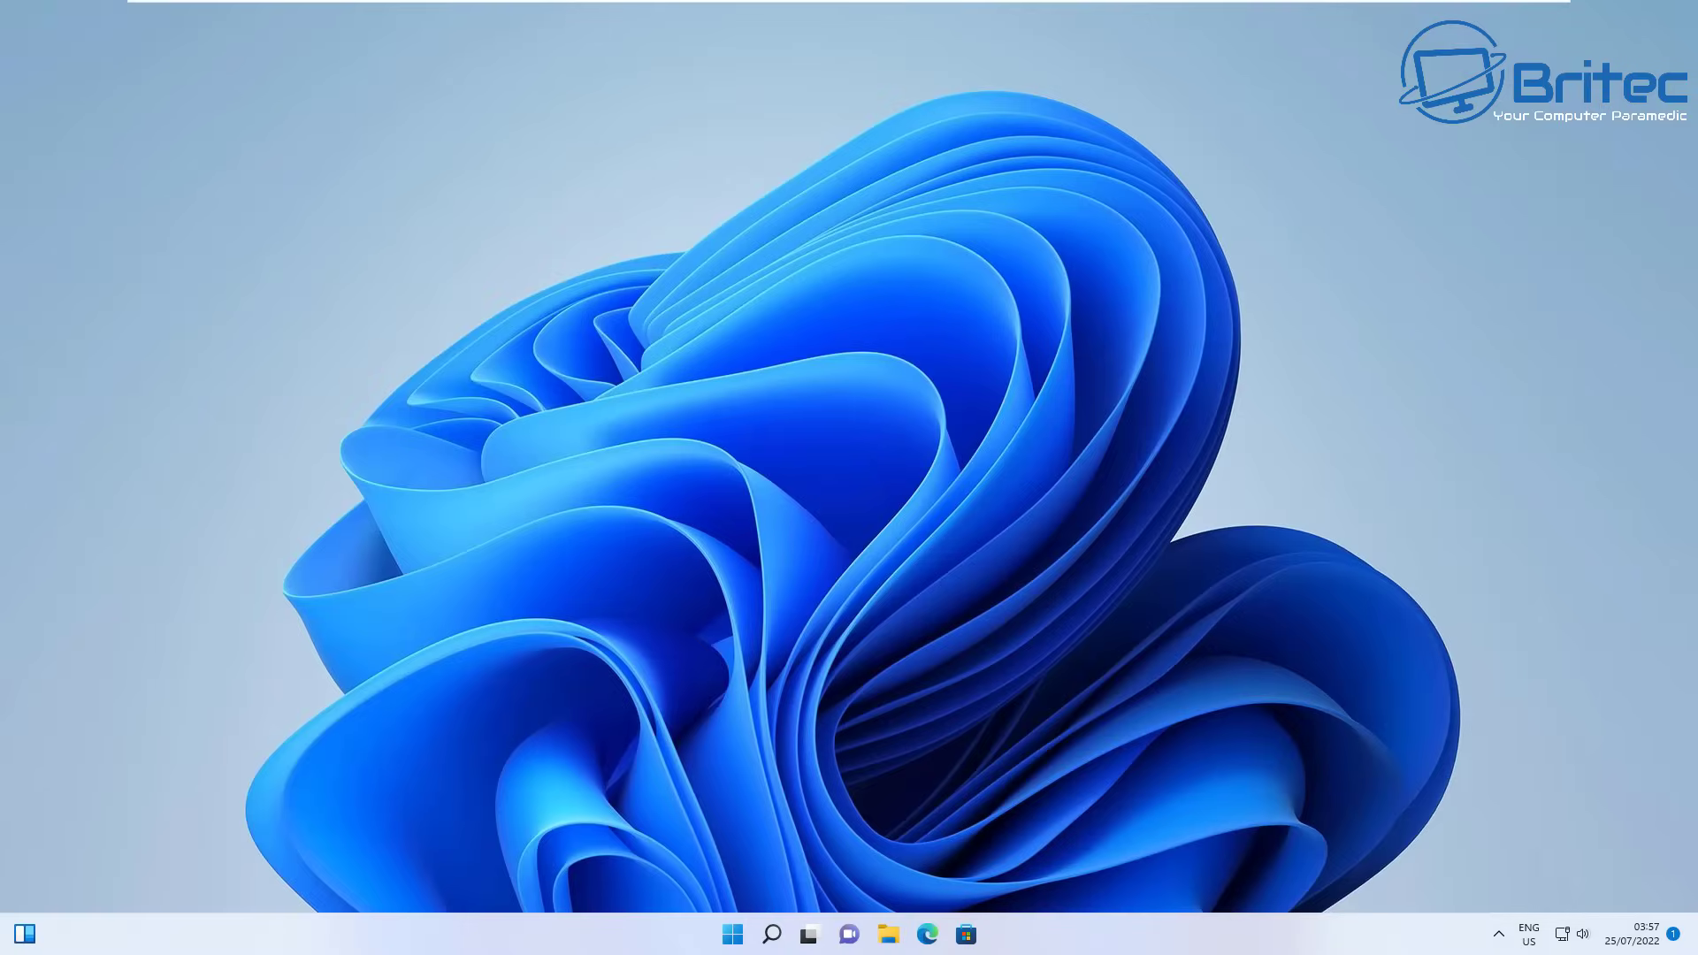
pyautogui.click(732, 934)
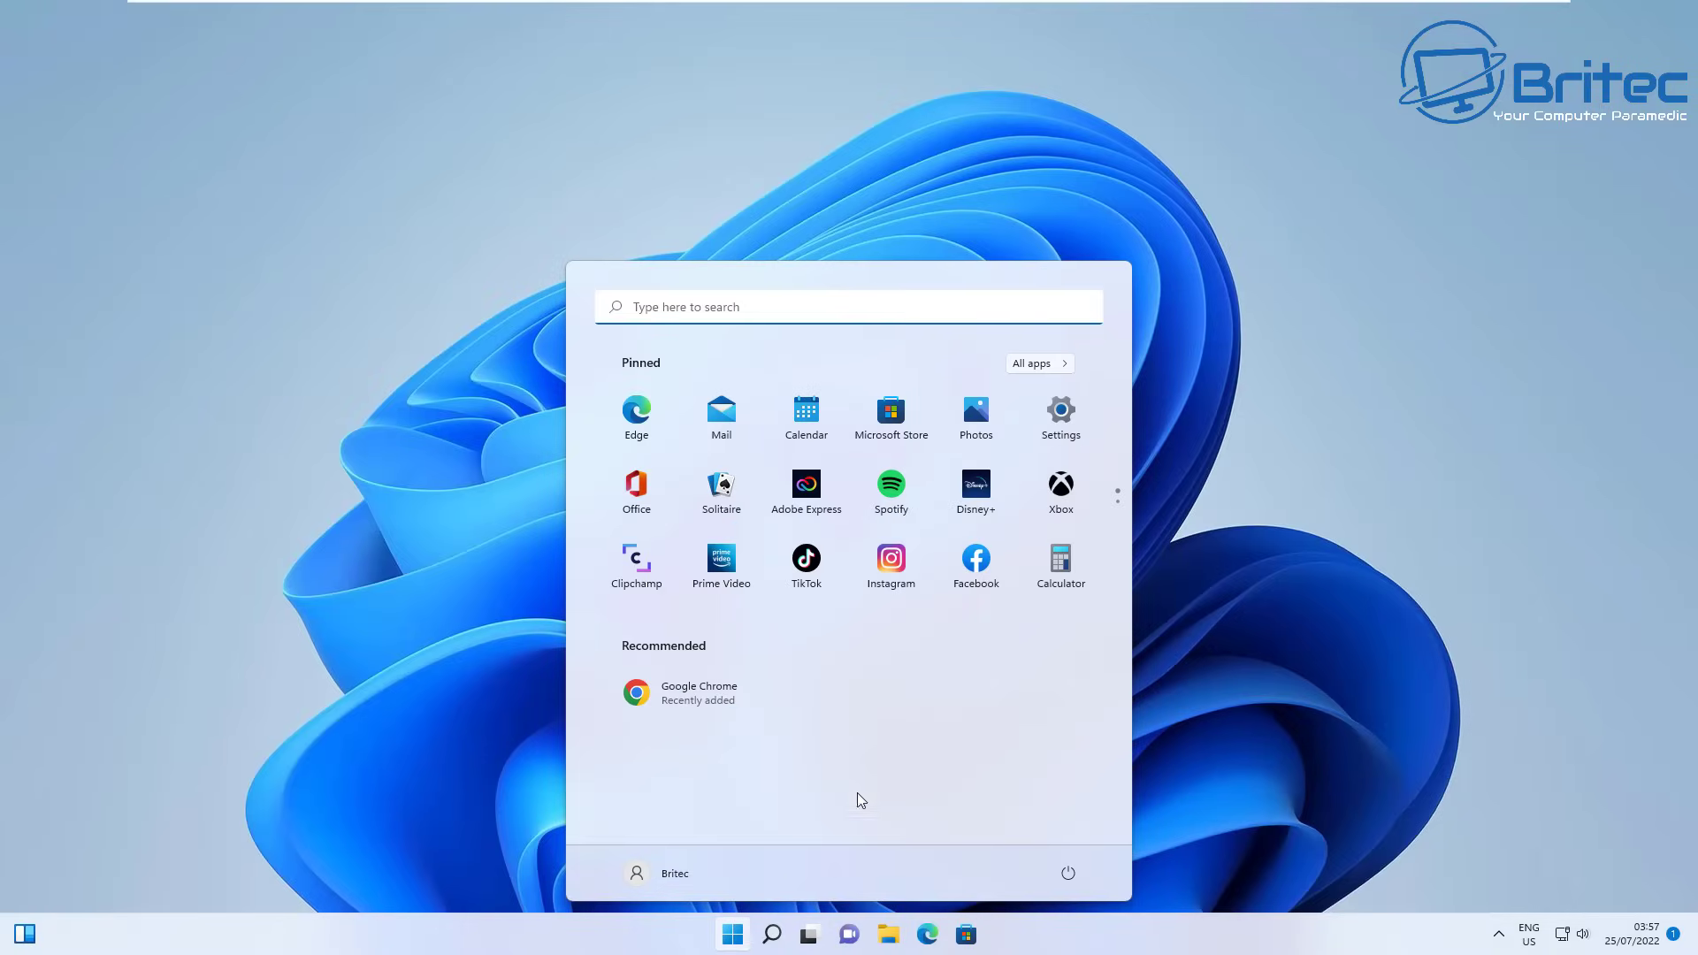